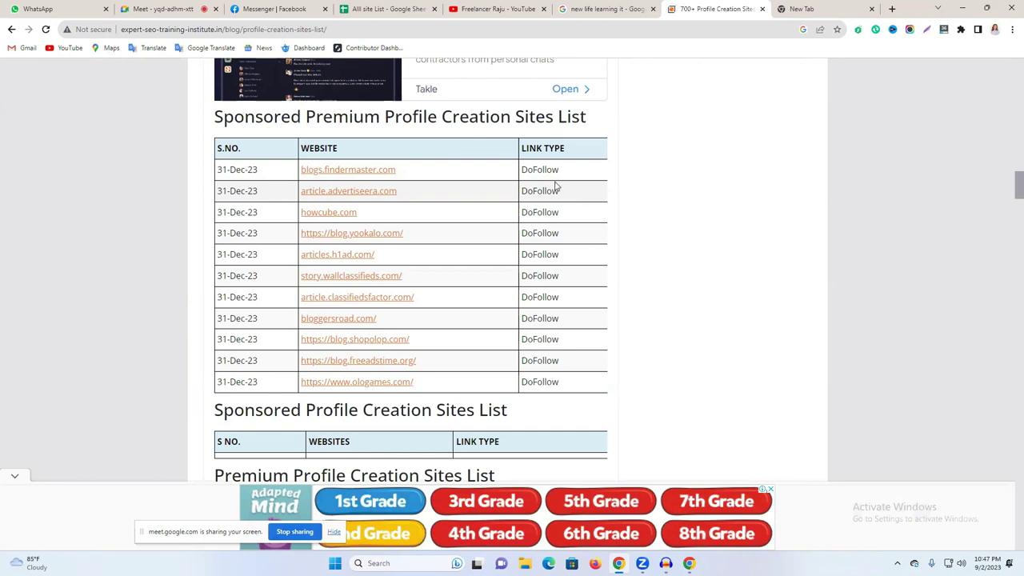
- Review the sponsored premium profile creation sites and advance the article to page 2 of its site list
drag(413, 173, 304, 173)
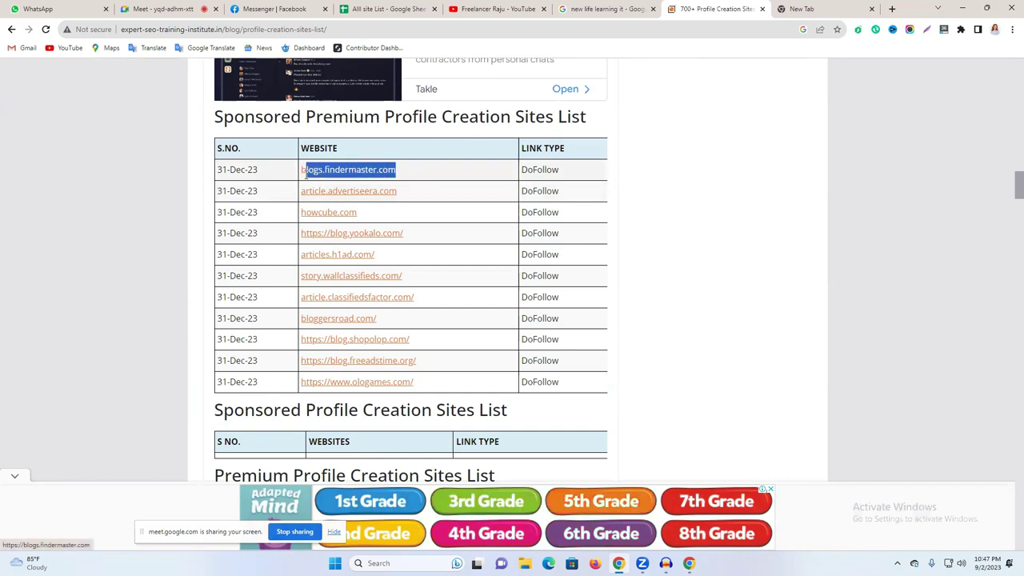
click(762, 203)
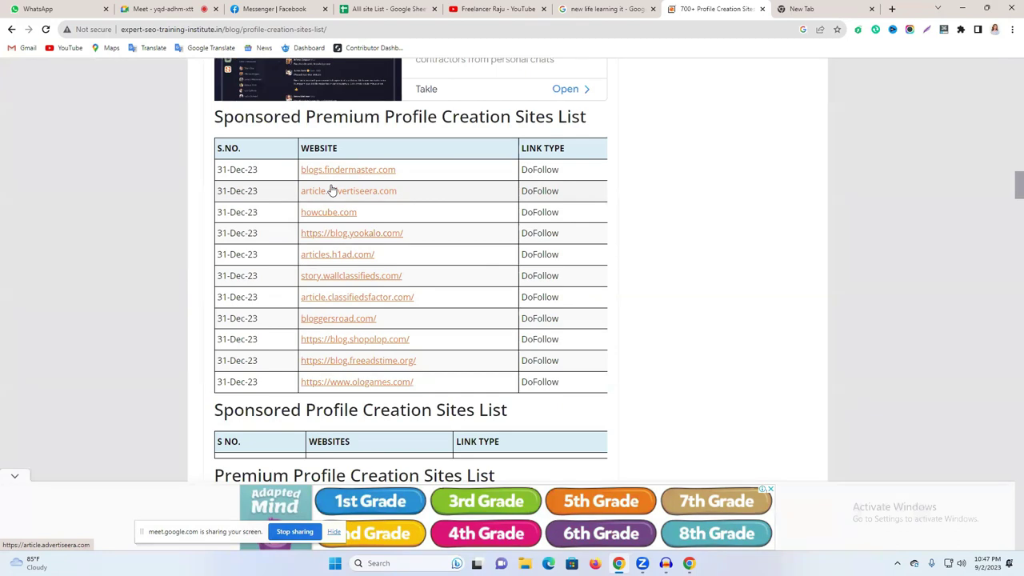
scroll(332, 190, down, 5)
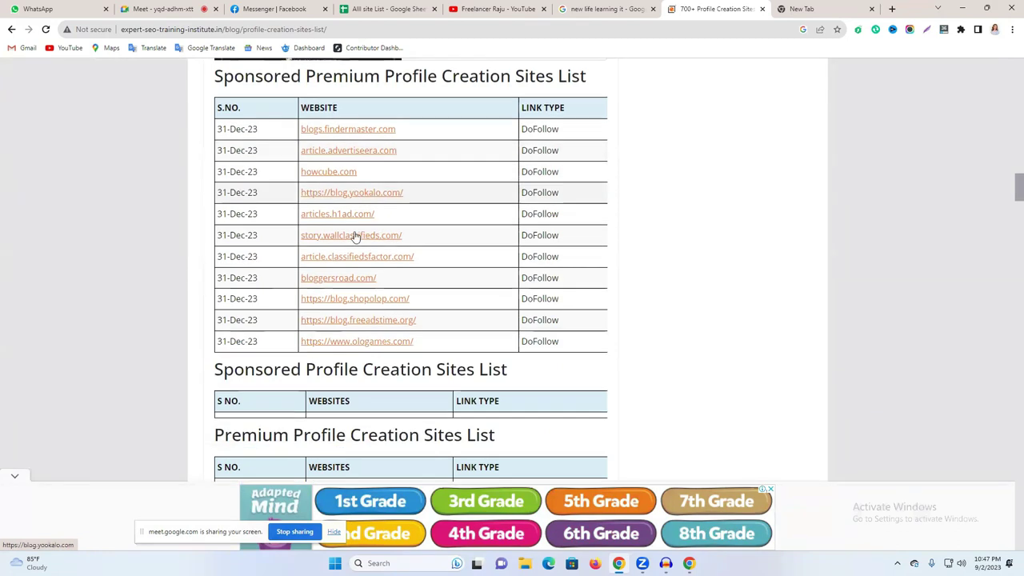
scroll(427, 229, up, 2)
click(592, 339)
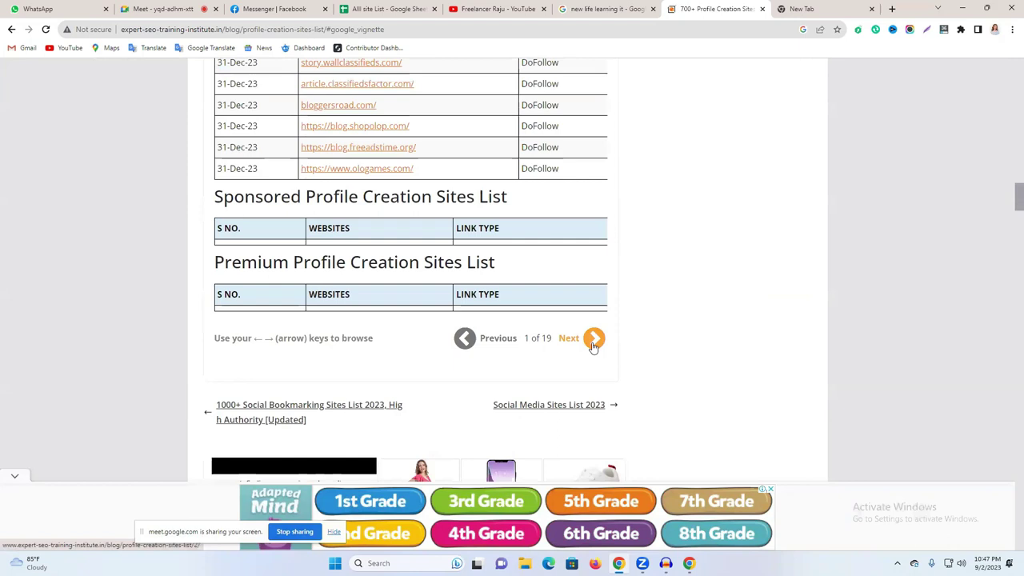
click(750, 192)
- Examine the Free Profile Creation Sites List 2023 on page 2, including the listed websites and their link types
scroll(587, 231, down, 9)
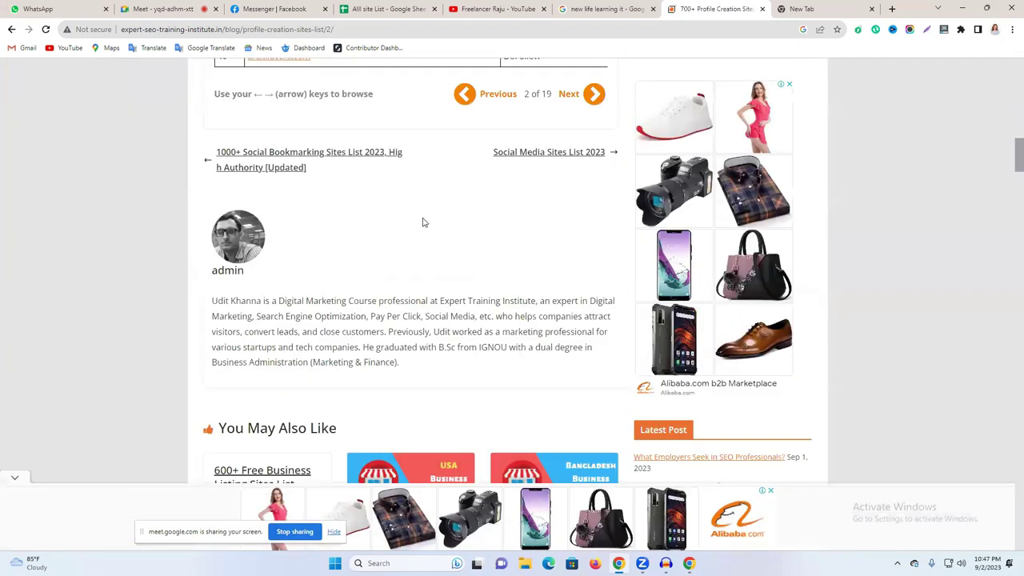
scroll(324, 218, up, 8)
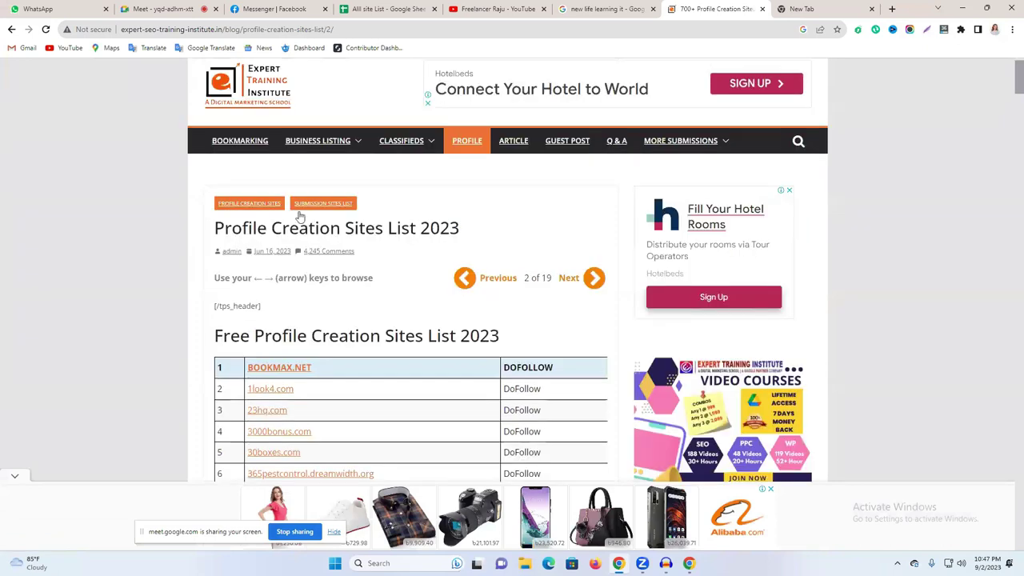
scroll(300, 208, down, 3)
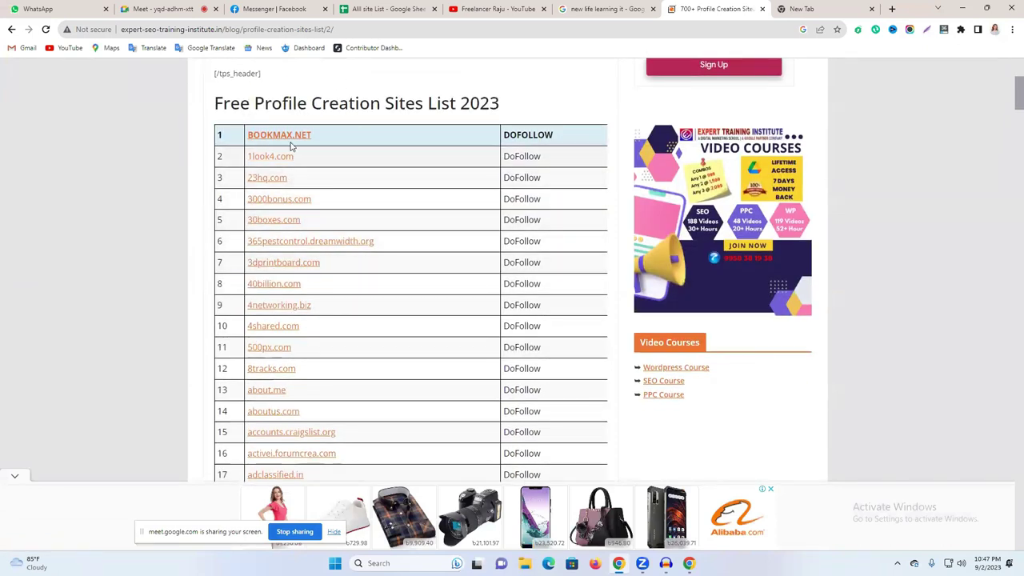
click(589, 8)
click(707, 8)
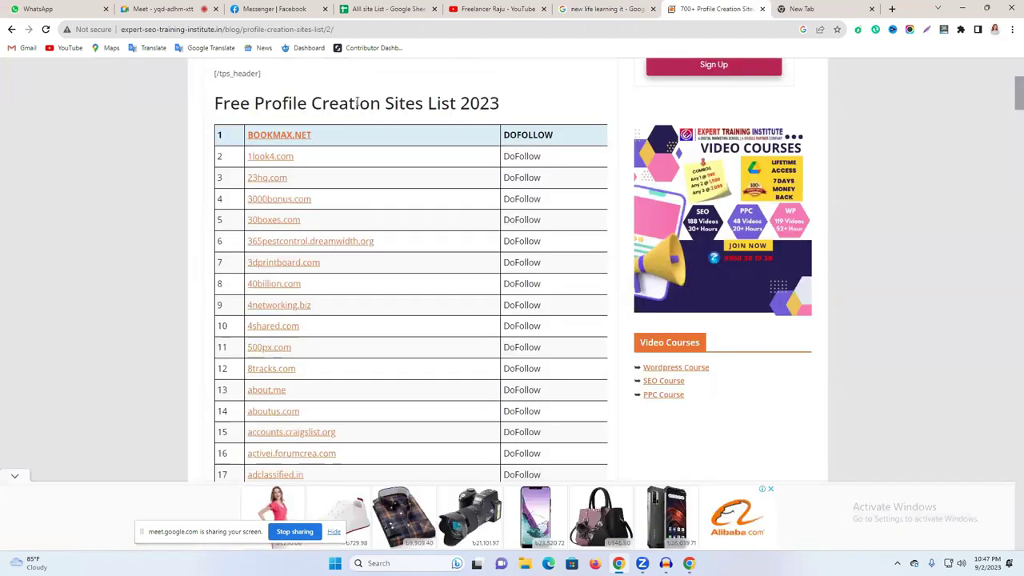
scroll(357, 103, up, 3)
click(600, 8)
click(684, 7)
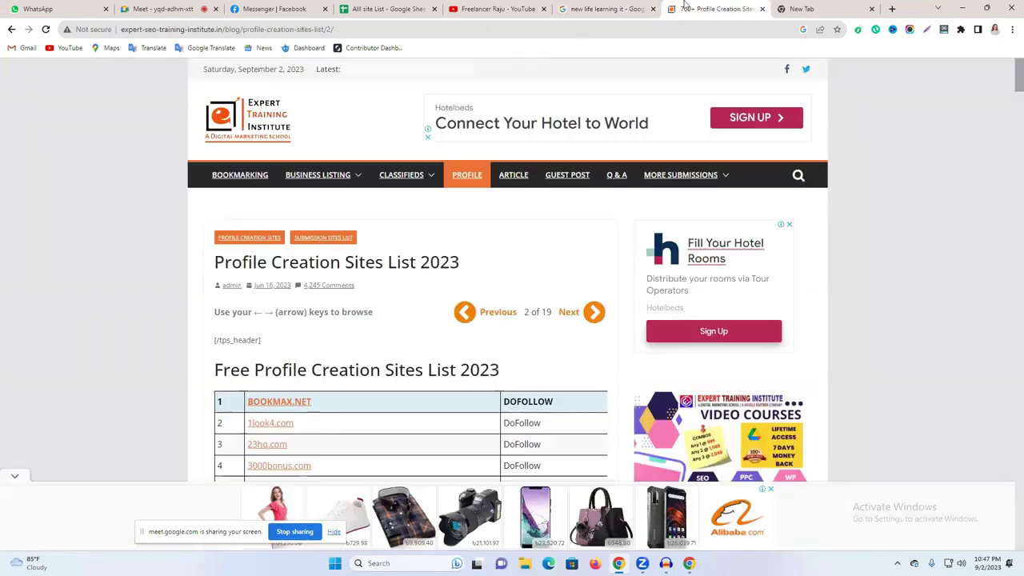
- Return to the Google results, search for "profile backlink list 2017" and look through the site lists found
click(9, 29)
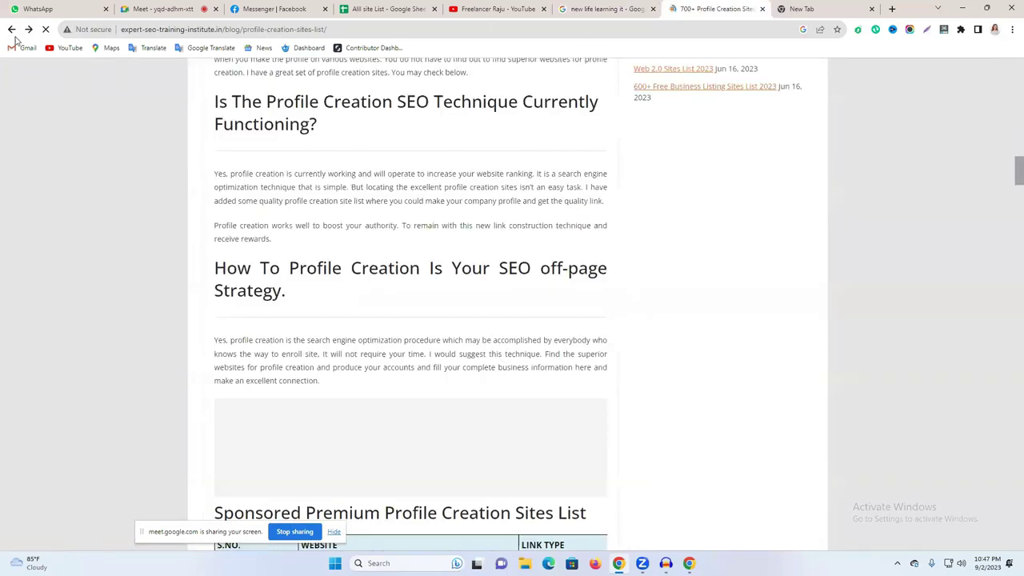
click(10, 28)
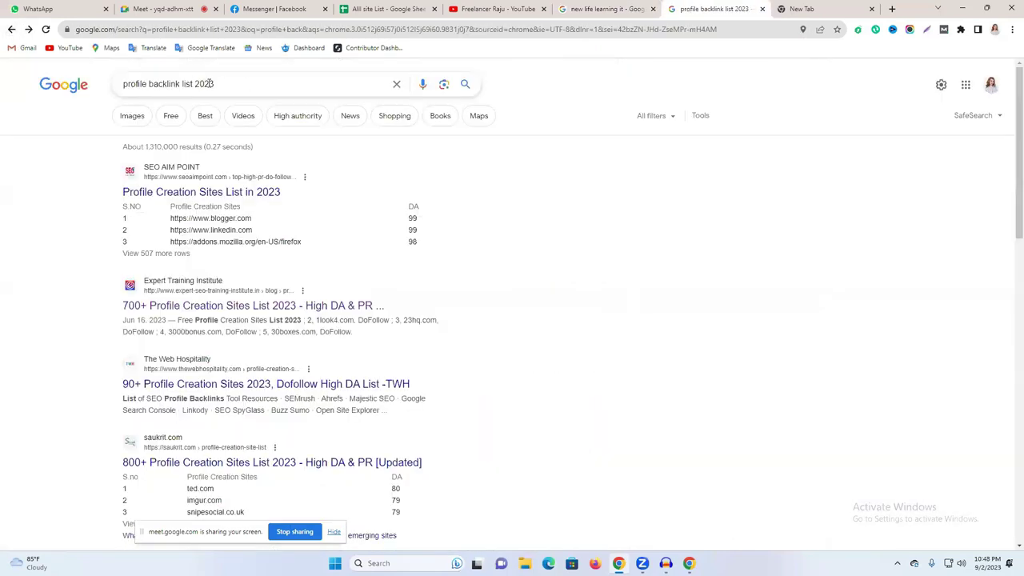
double_click(210, 84)
text(2)
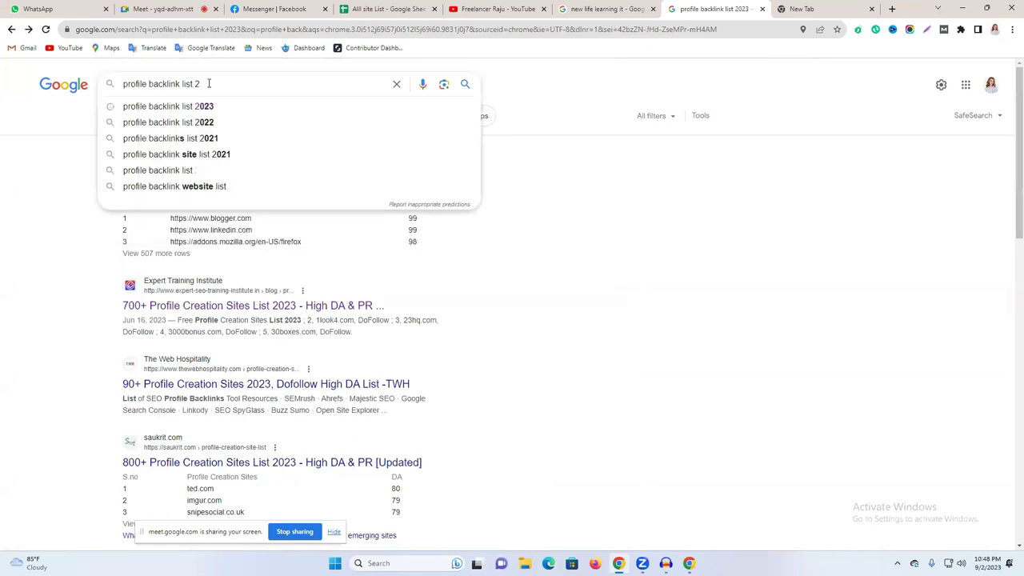
text(017)
key(Return)
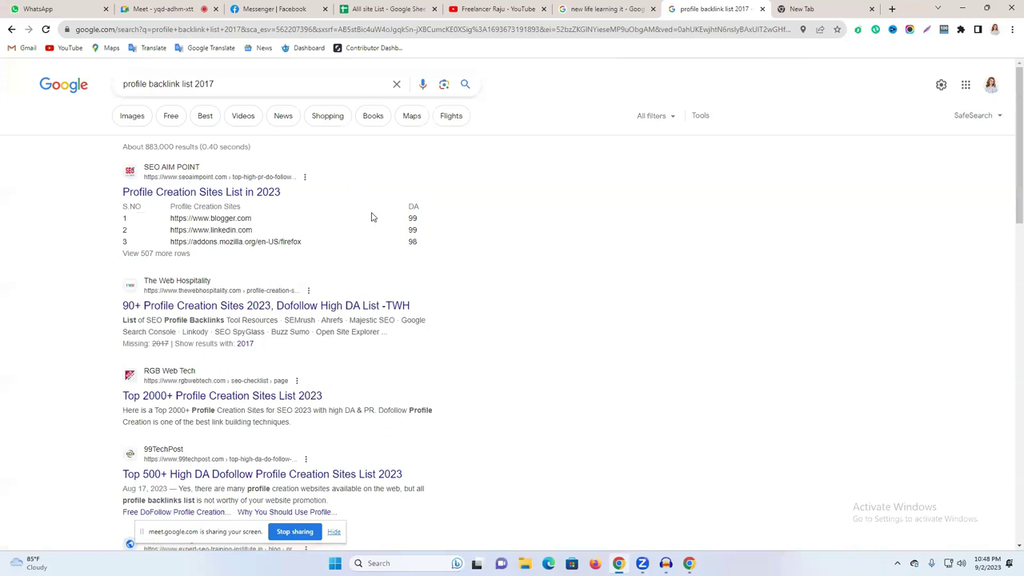
scroll(371, 217, down, 2)
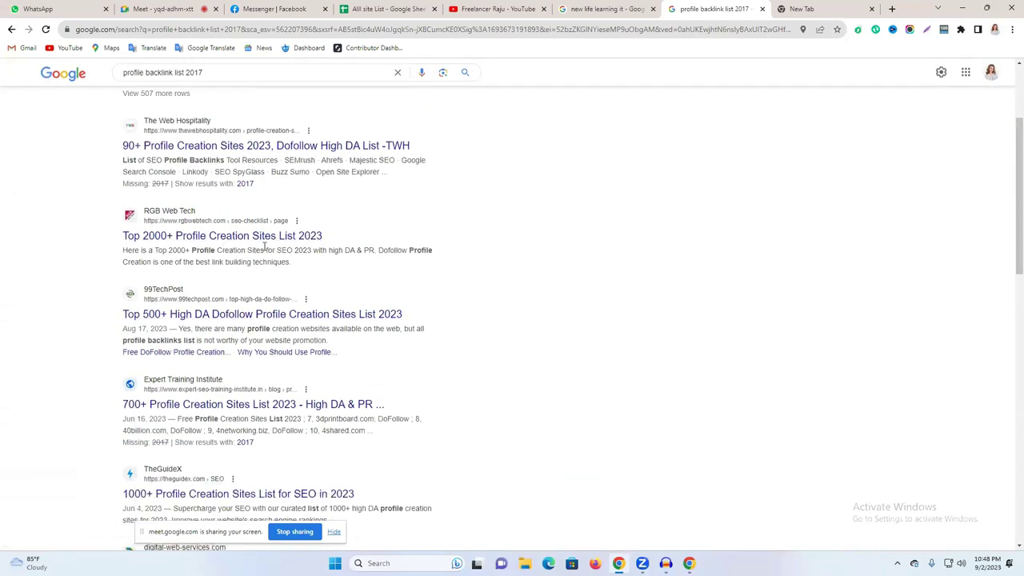
scroll(290, 321, up, 1)
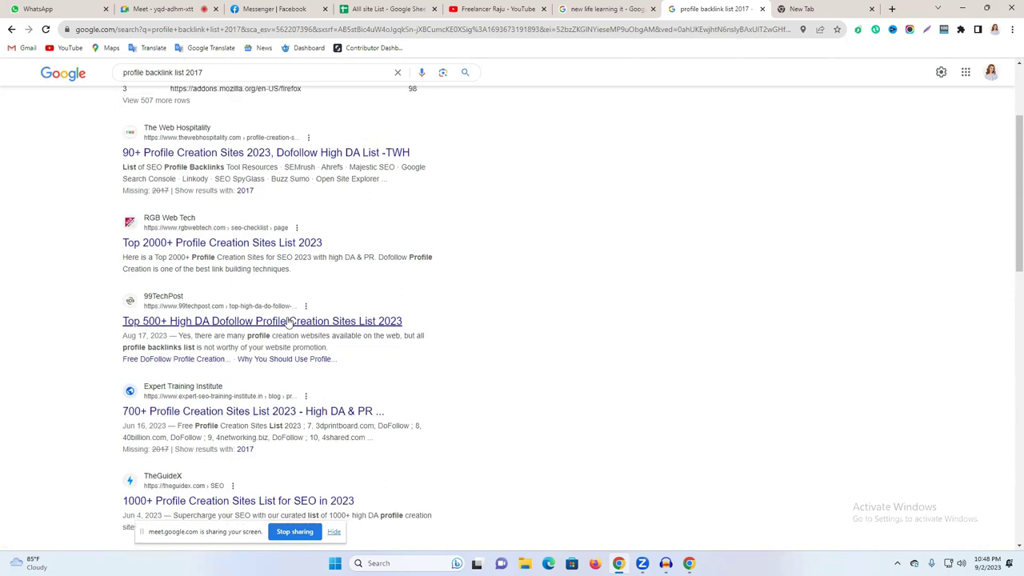
scroll(290, 321, up, 1)
scroll(224, 384, up, 1)
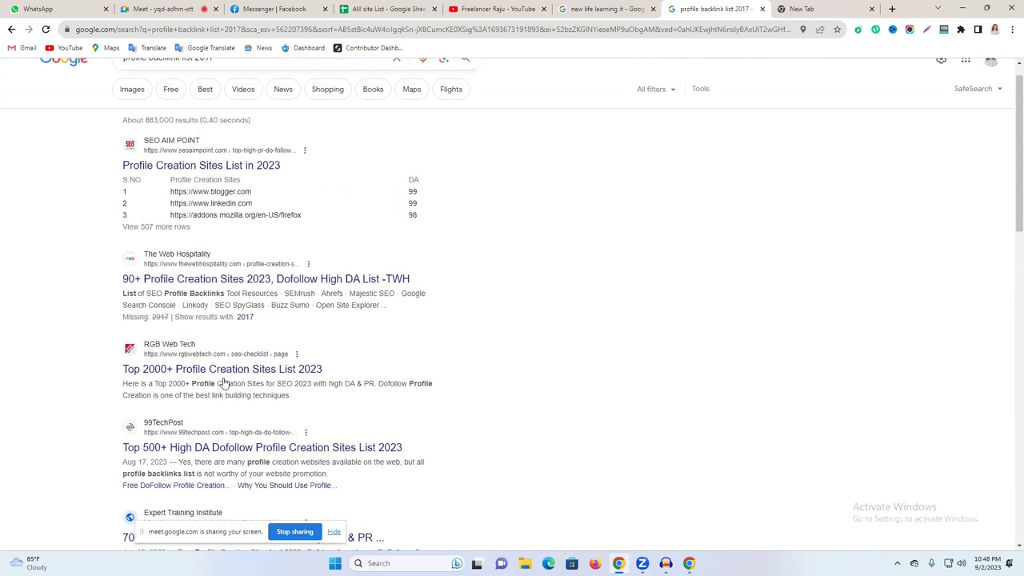
scroll(224, 384, up, 1)
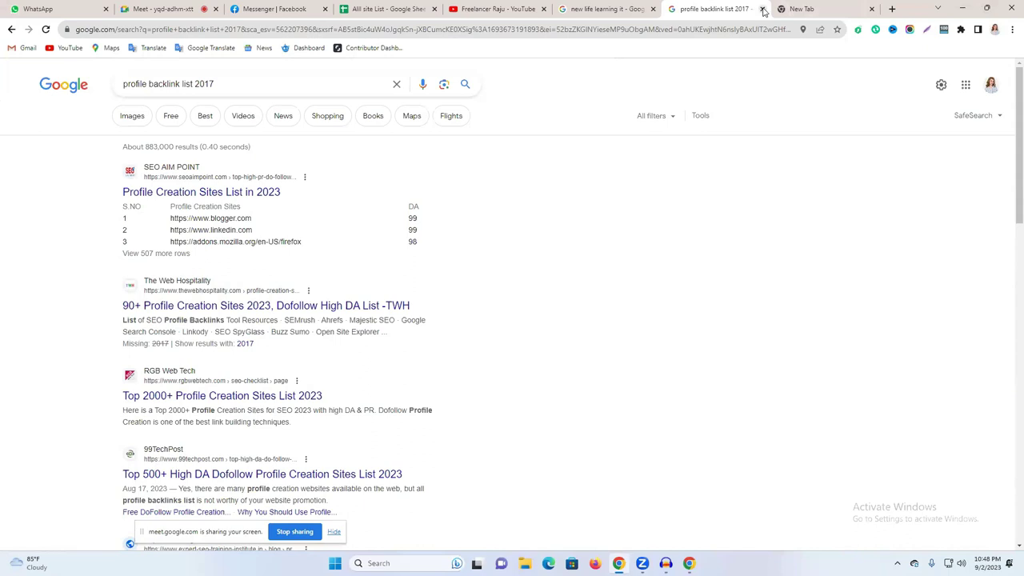
- Close the backlink search and blank tabs, switch to the Alll site List spreadsheet and dismiss its Dropdown Chips suggestion
key(ctrl+Tab)
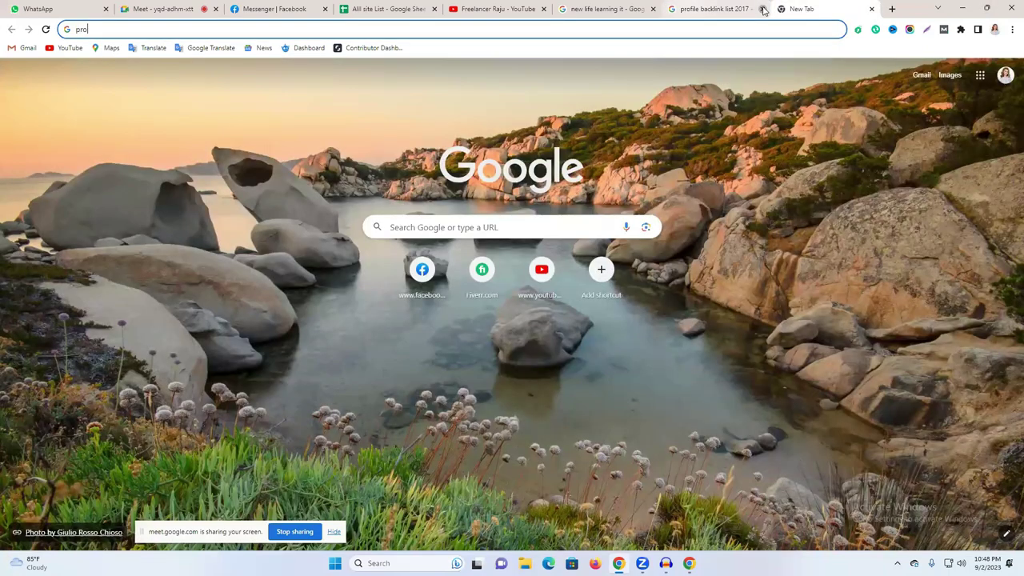
key(ctrl+w)
key(ctrl+w)
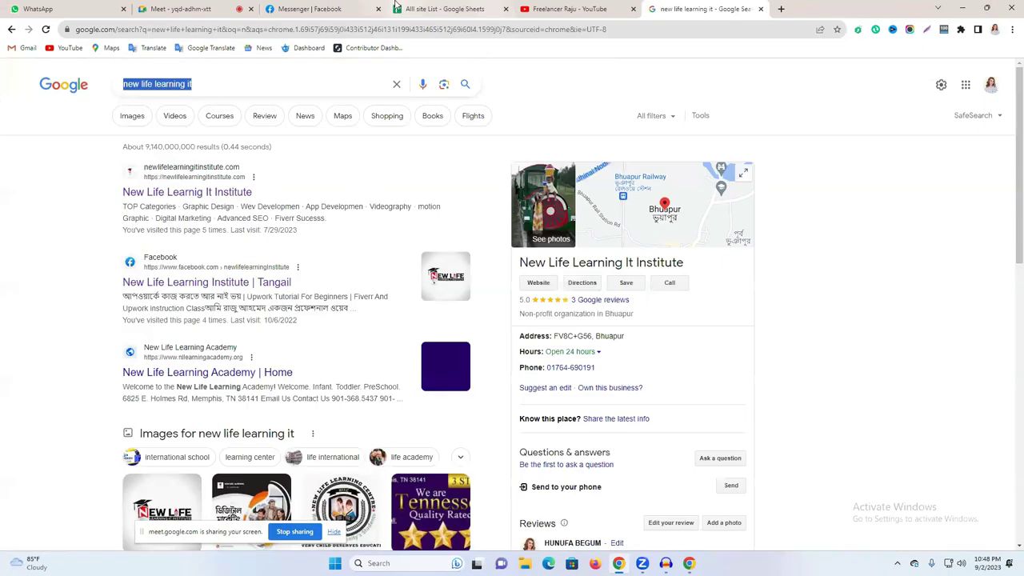
click(417, 7)
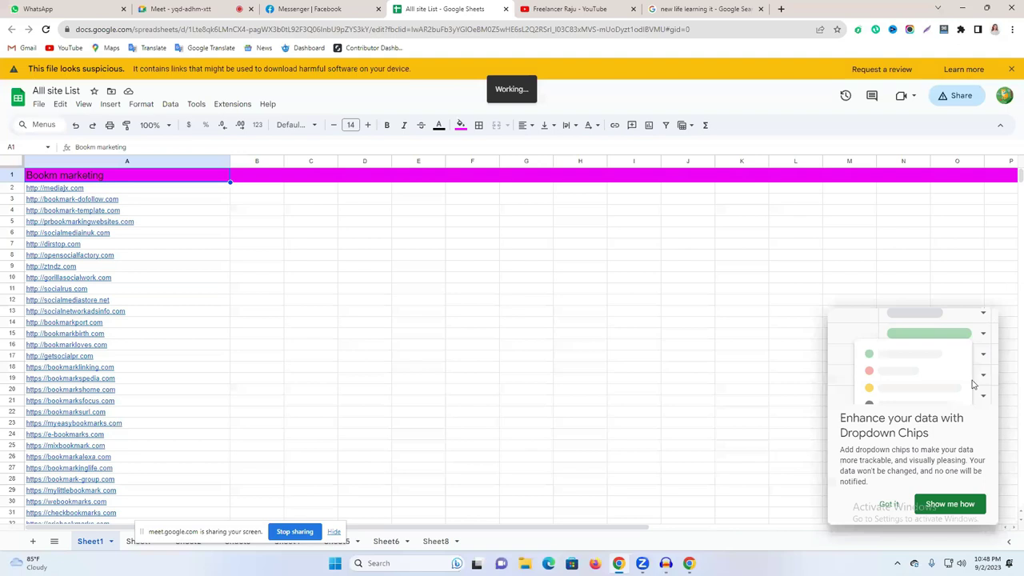
click(898, 504)
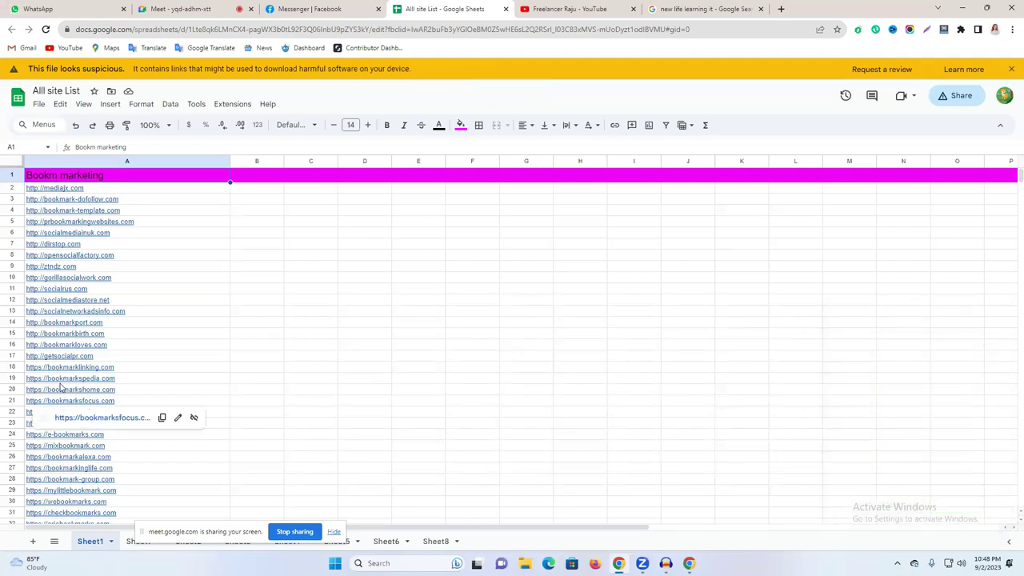
- Move the screen-sharing bar clear of the sheet names and review the backlink site lists on the workbook's other sheets
mouse_move(50, 430)
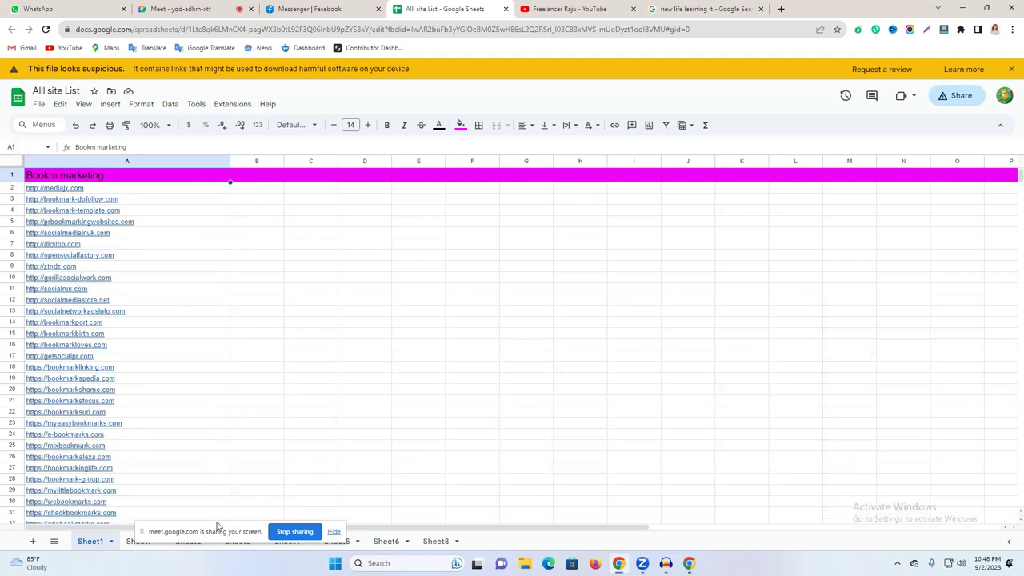
drag(217, 531, 316, 467)
click(138, 542)
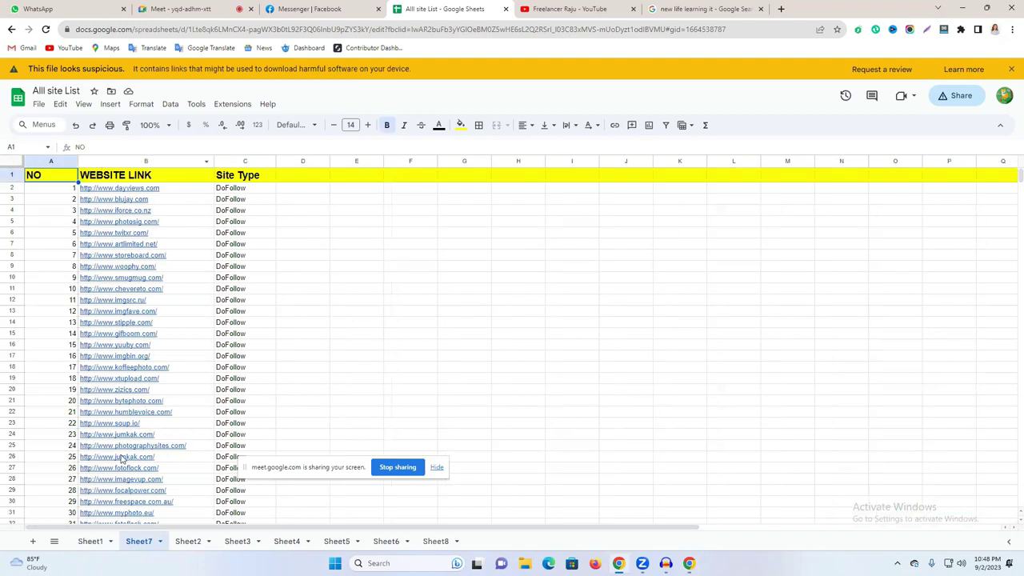
scroll(122, 458, down, 5)
click(424, 542)
click(387, 542)
click(337, 542)
click(288, 542)
click(237, 542)
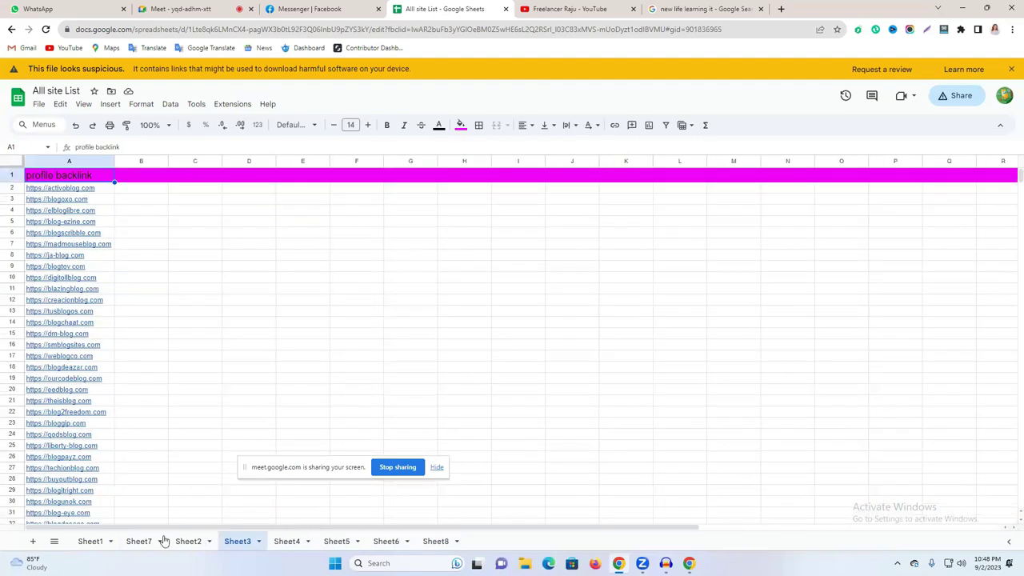
click(144, 542)
- Open the socialdummies.com link from the bookmarking list on Sheet1 and dismiss the translation offer on the site
click(92, 542)
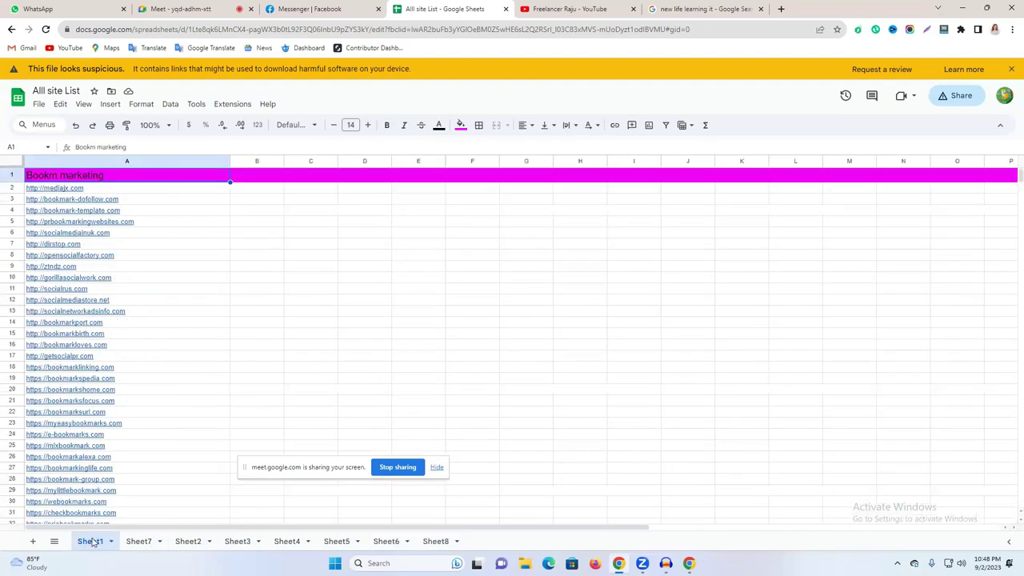
scroll(113, 289, down, 10)
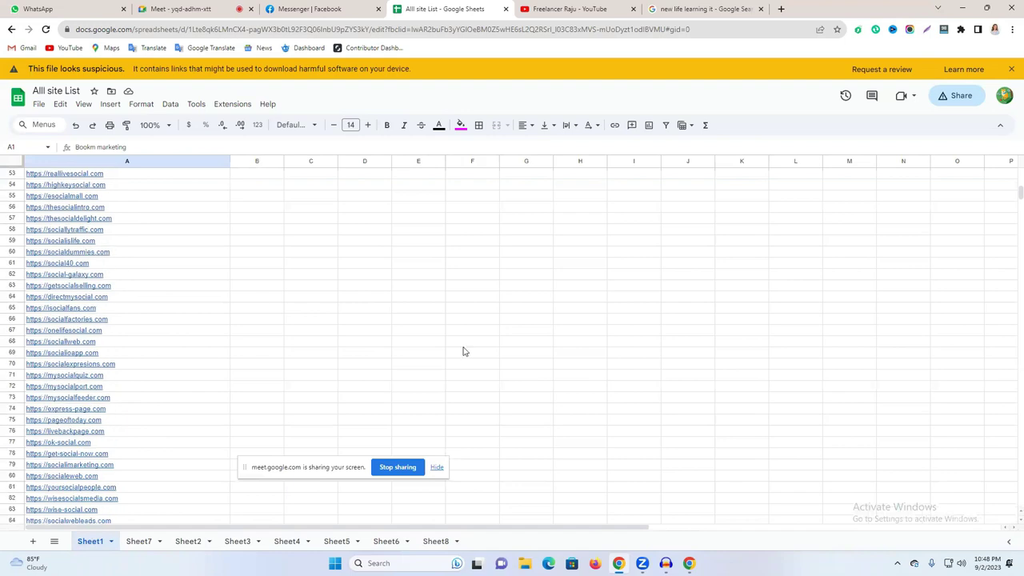
click(74, 254)
click(103, 270)
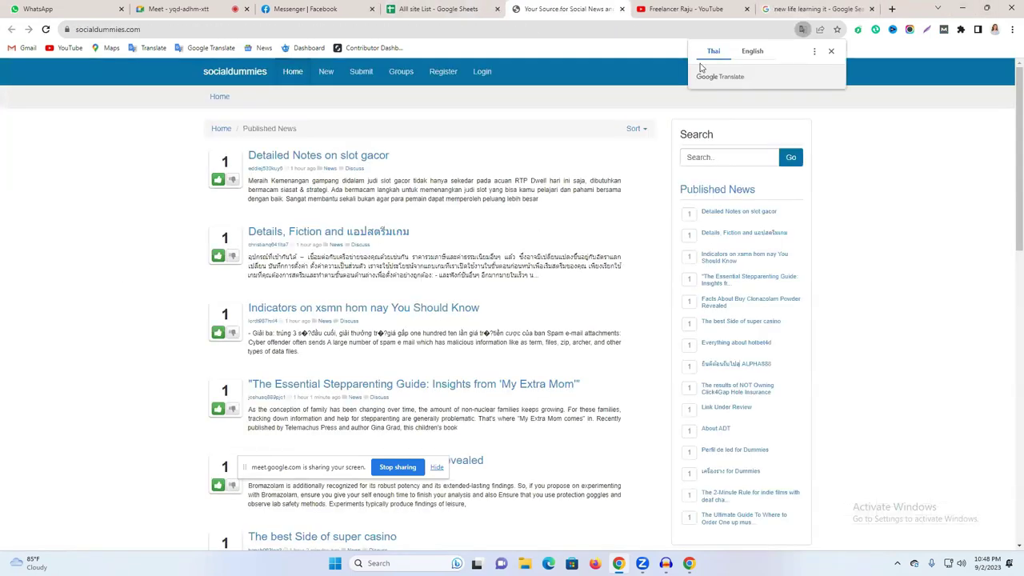
click(831, 53)
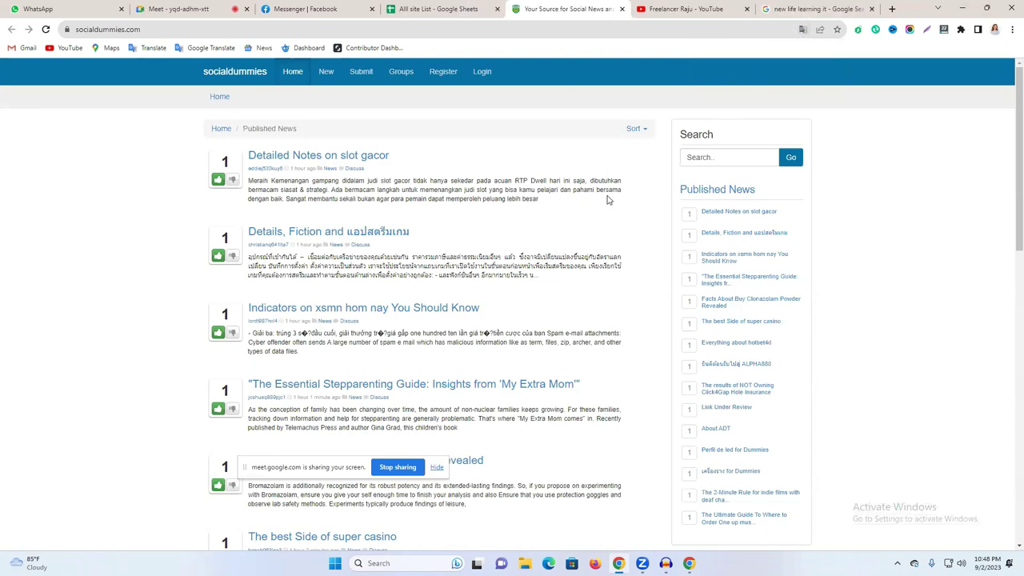
click(636, 128)
click(740, 72)
click(632, 129)
click(443, 102)
- Open the getsocialselling.com link from row 63 of Sheet1 in the Alll site List spreadsheet
click(478, 8)
click(75, 289)
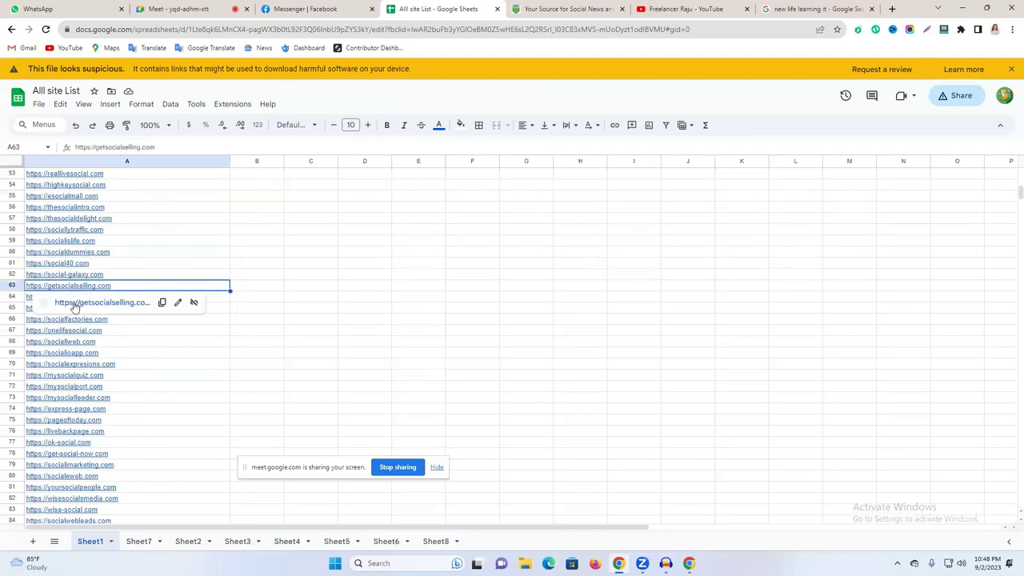
click(74, 304)
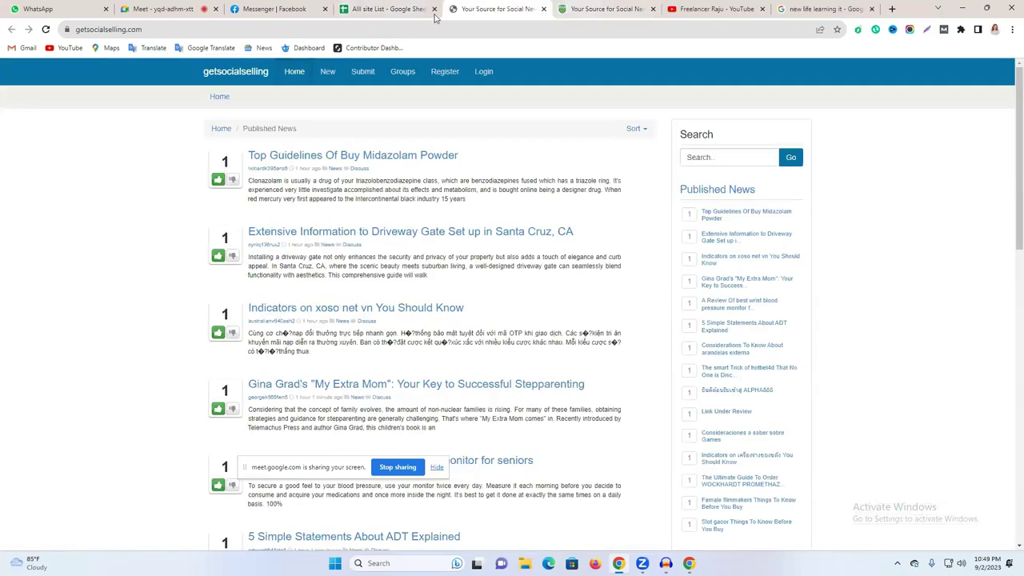
- Compare the getsocialselling.com and socialdummies.com pages, including their layouts and domain addresses
click(615, 6)
click(496, 6)
click(592, 7)
click(517, 6)
click(93, 29)
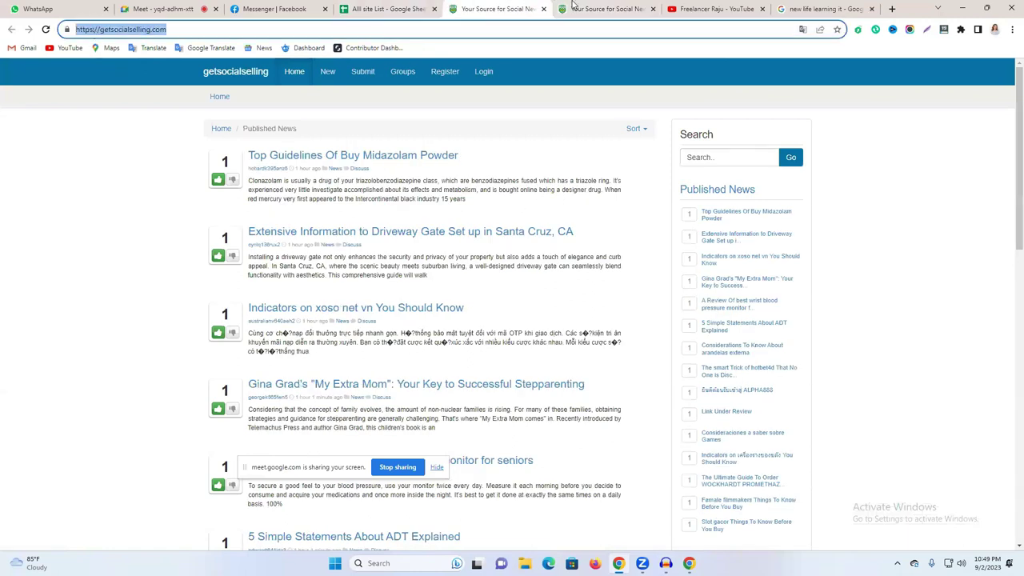
click(573, 6)
drag(165, 30, 148, 30)
click(525, 6)
click(570, 7)
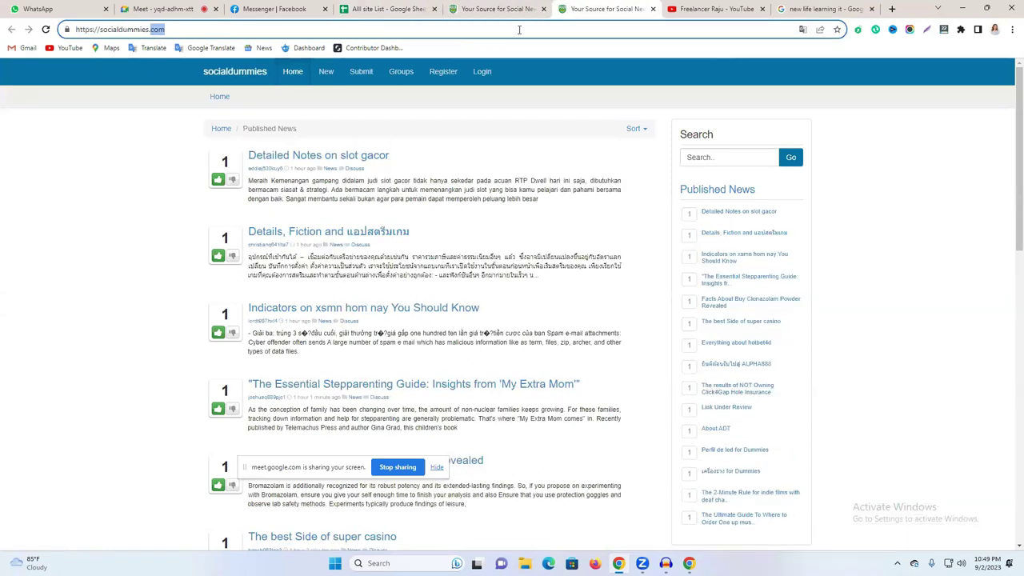
- Check the page authority, domain authority and spam score of socialdummies.com with MozBar, and close the bar
click(942, 31)
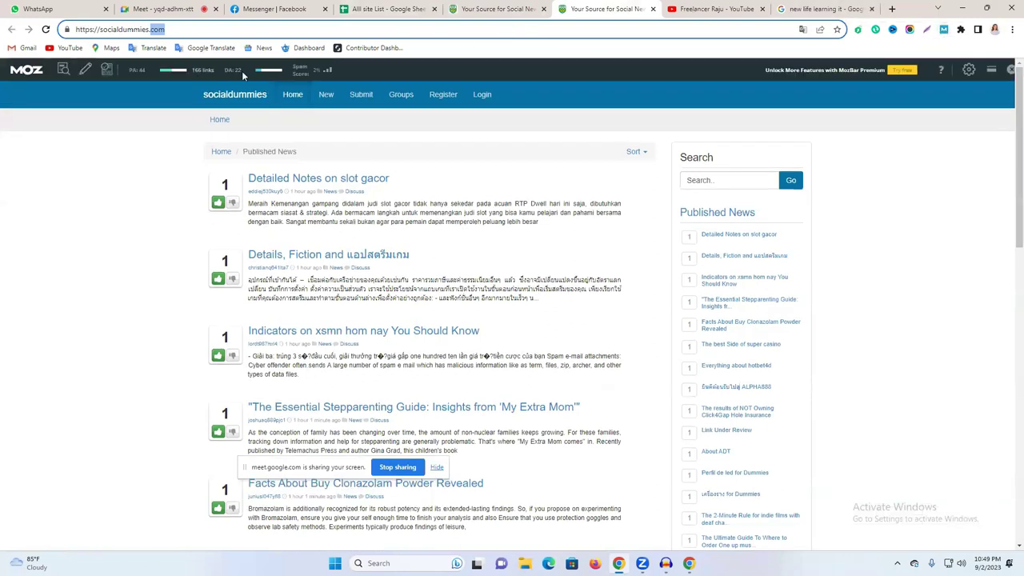
click(238, 71)
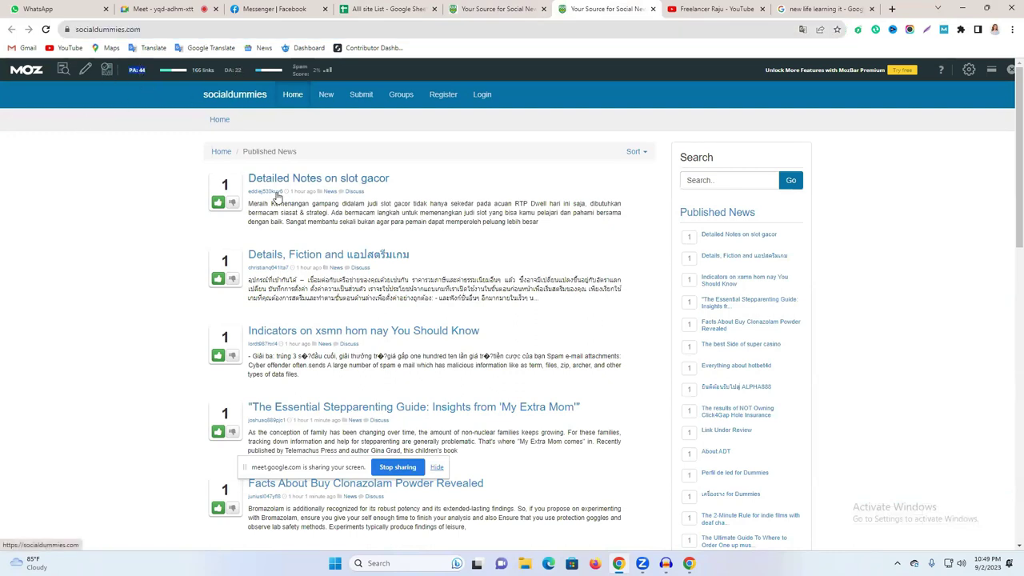
click(1010, 70)
- Open a new browser tab and search Google for "social bookmarking sites list"
click(892, 9)
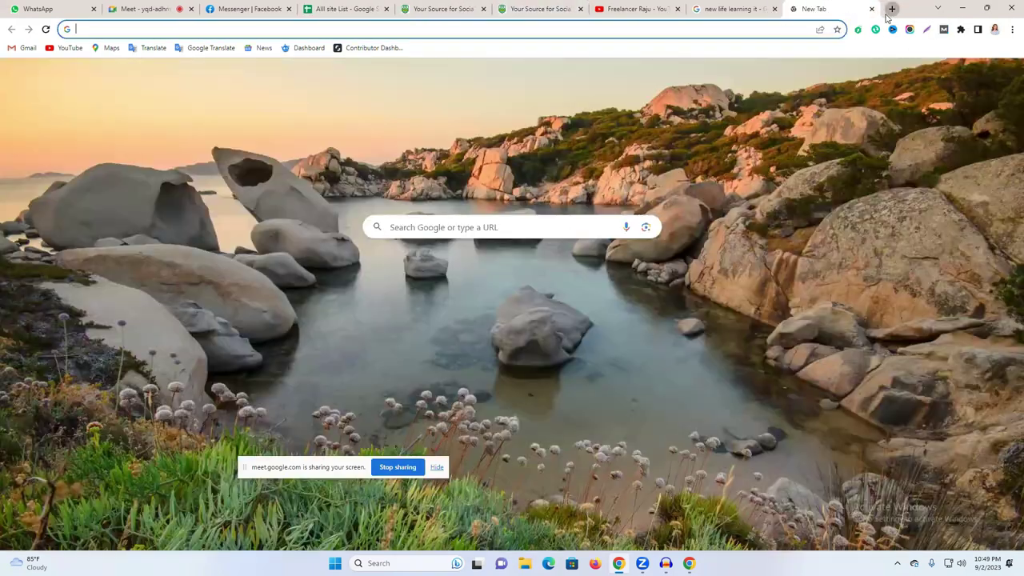
key(ctrl+shift+Tab)
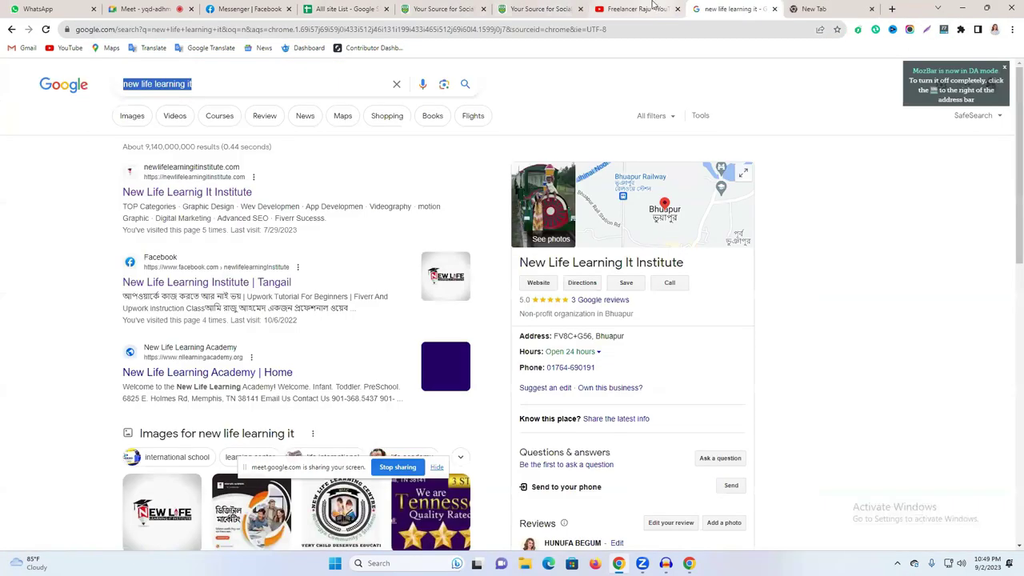
click(829, 8)
click(579, 32)
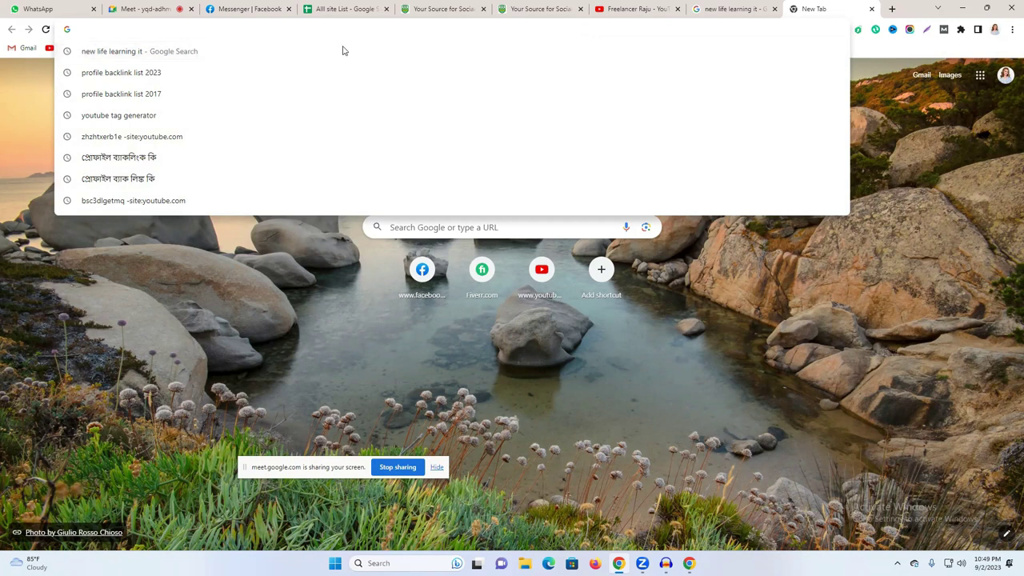
click(538, 9)
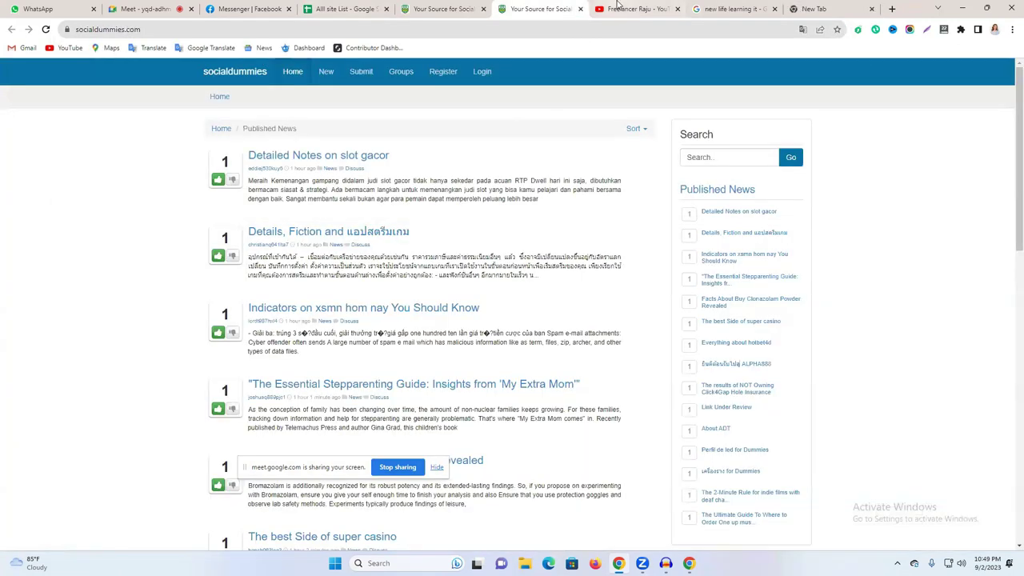
click(628, 9)
key(ctrl+9)
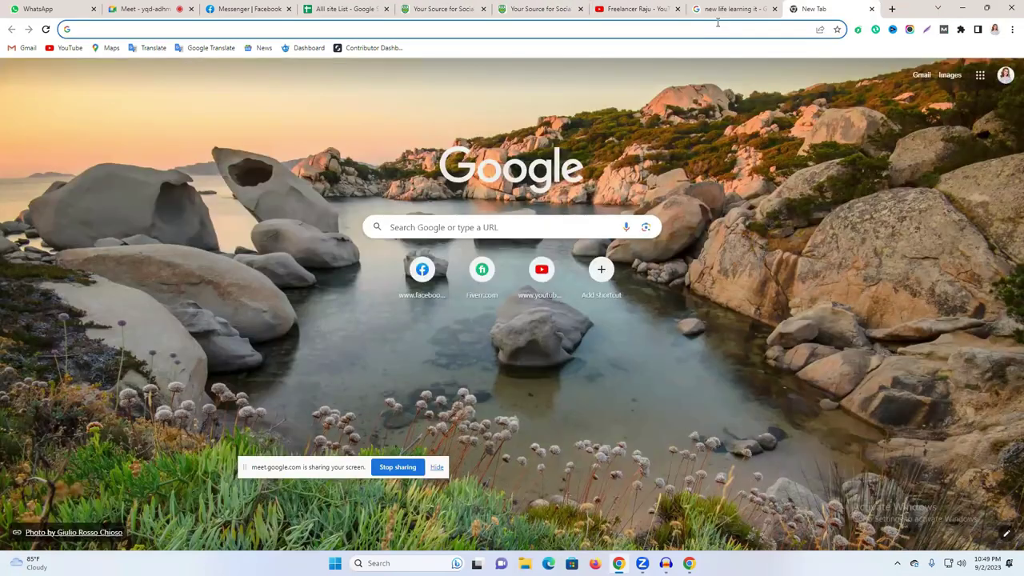
text(soc)
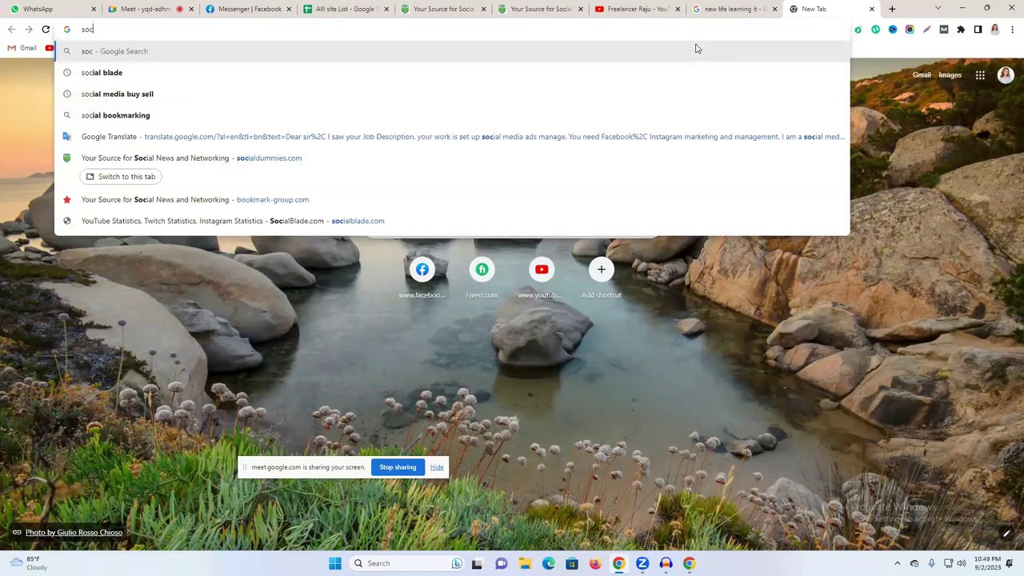
text(a)
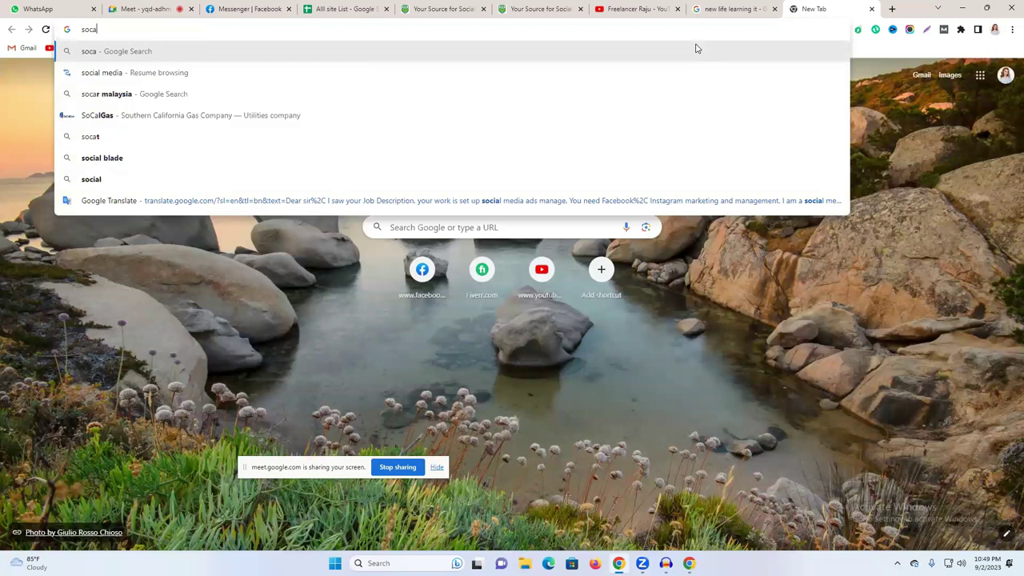
text(il bo)
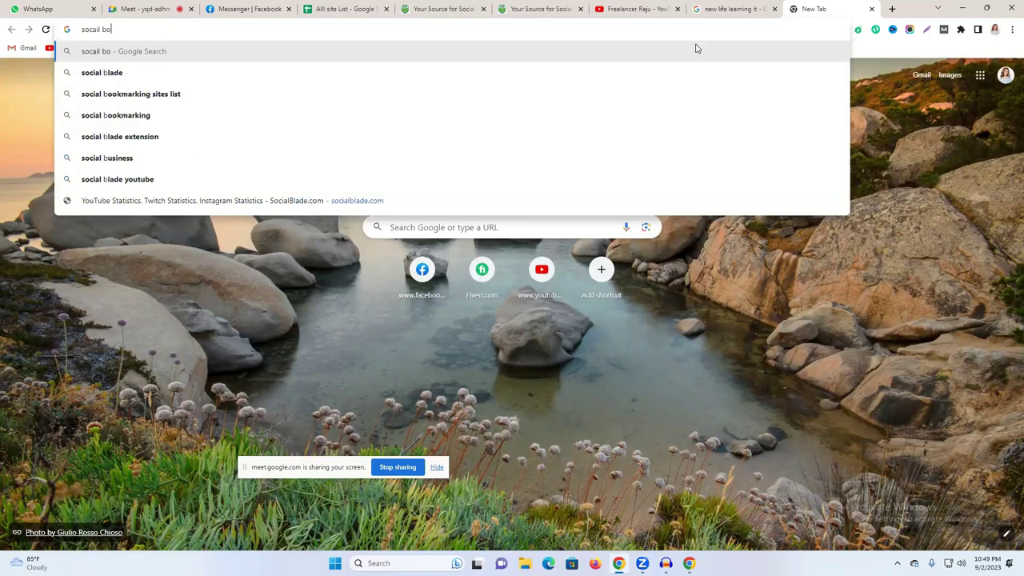
text(ok)
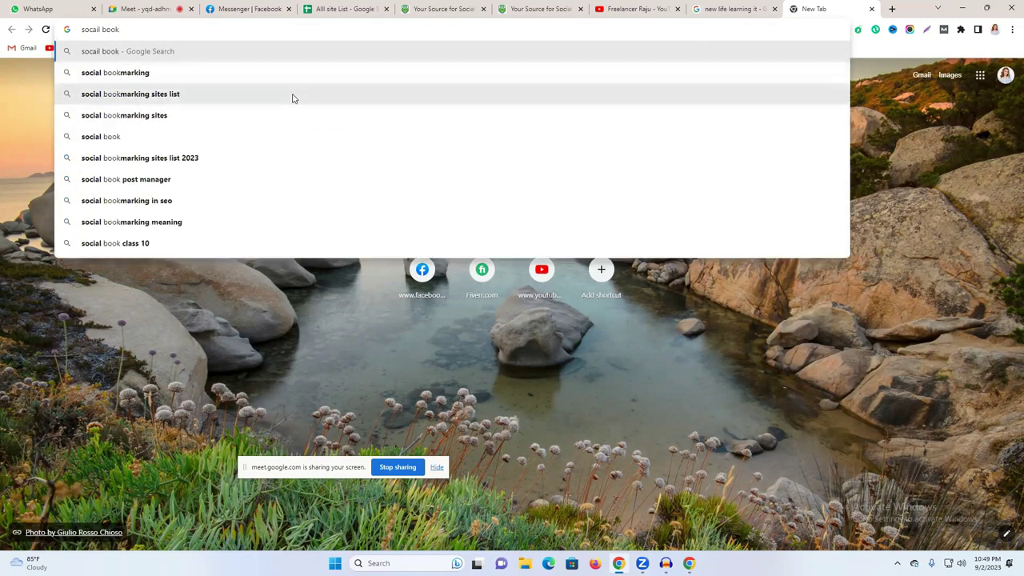
click(290, 95)
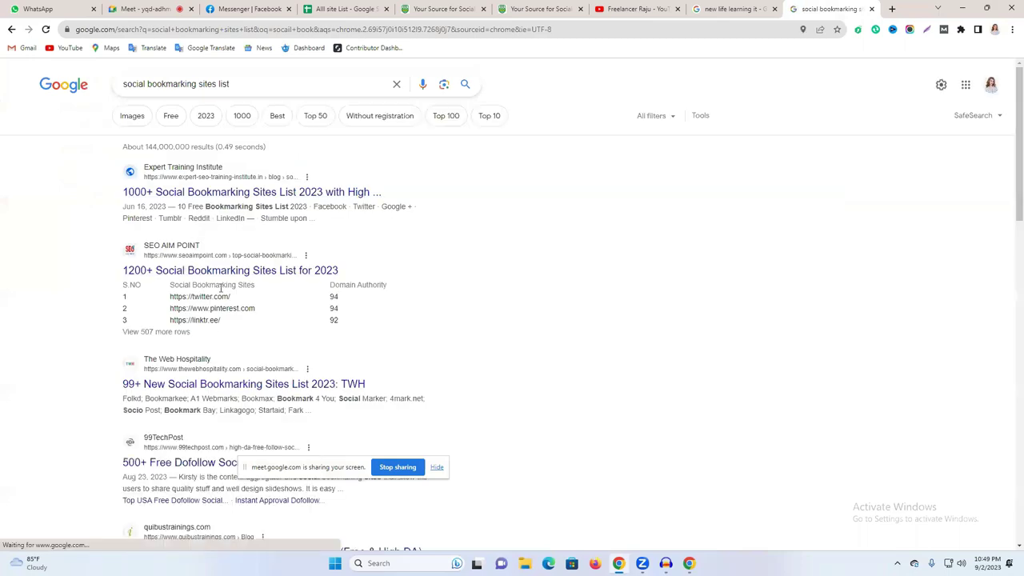
- Replace "bookmarking" in the Google query with "media" and search for "social media sites list"
triple_click(207, 87)
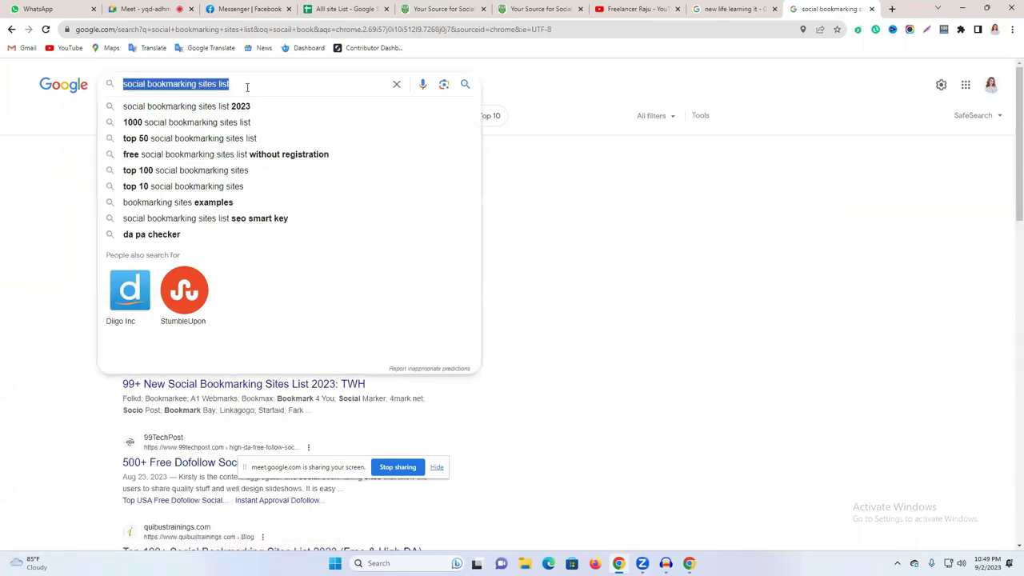
click(178, 84)
double_click(164, 84)
text(m)
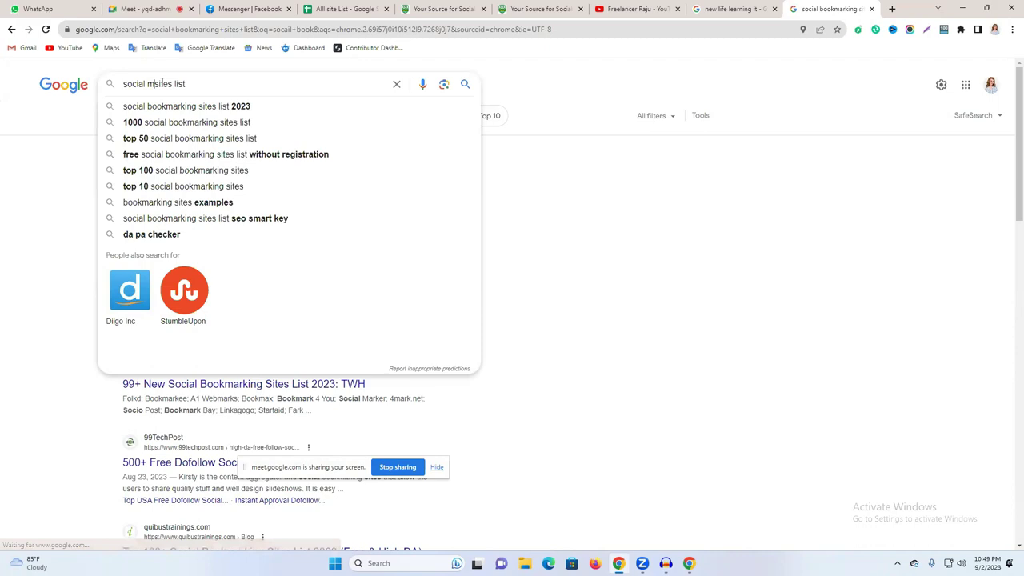
text(edia)
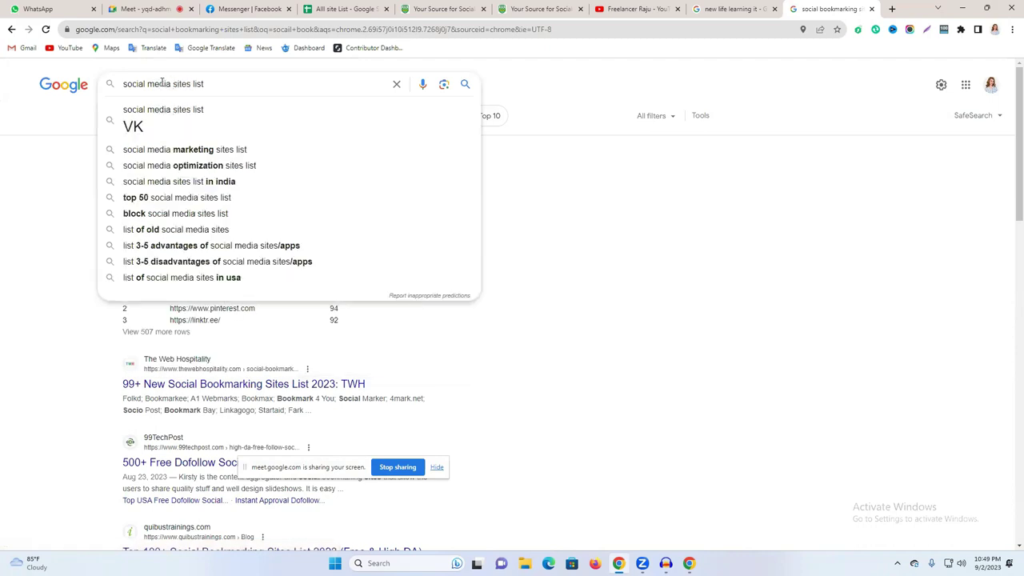
click(184, 110)
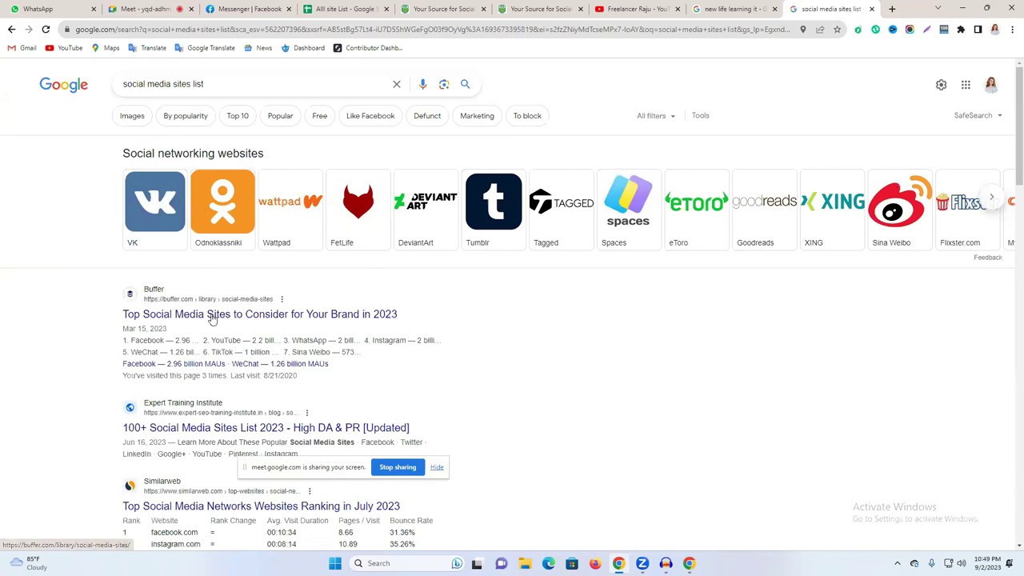
- Browse the social networking websites in the Google results, choose We Heart It and open its app page on weheartit.com
click(993, 198)
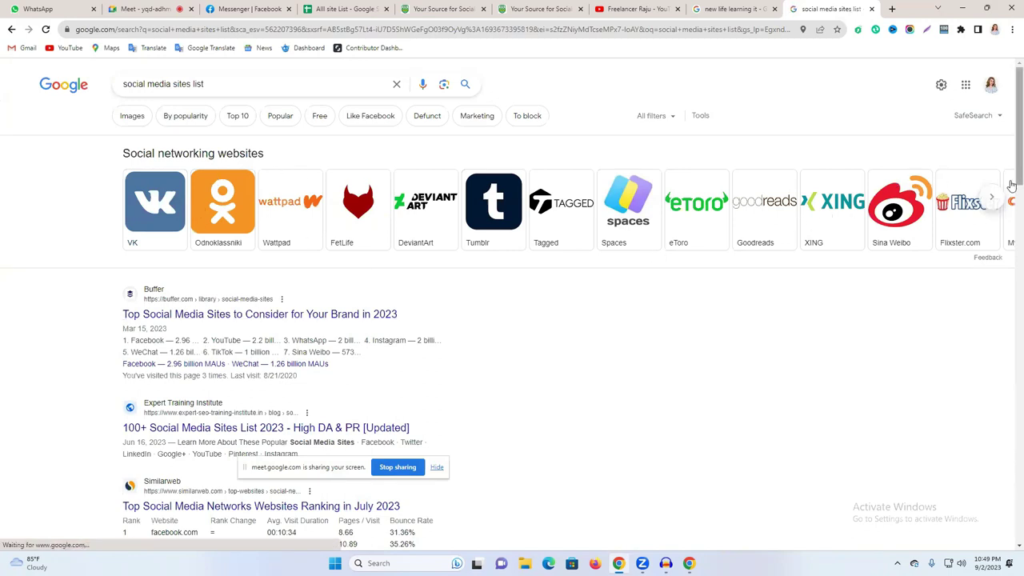
click(993, 199)
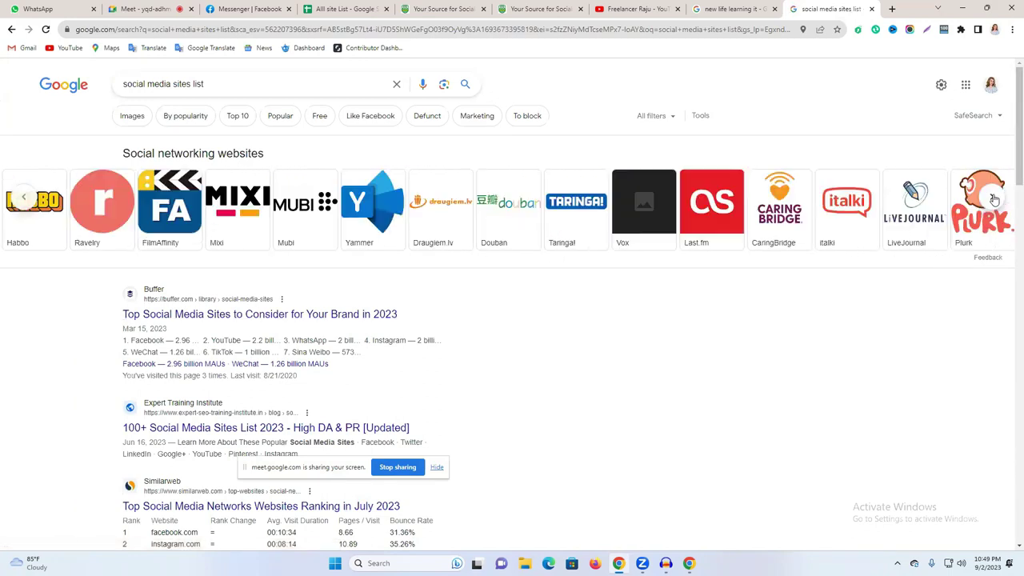
click(993, 199)
click(993, 198)
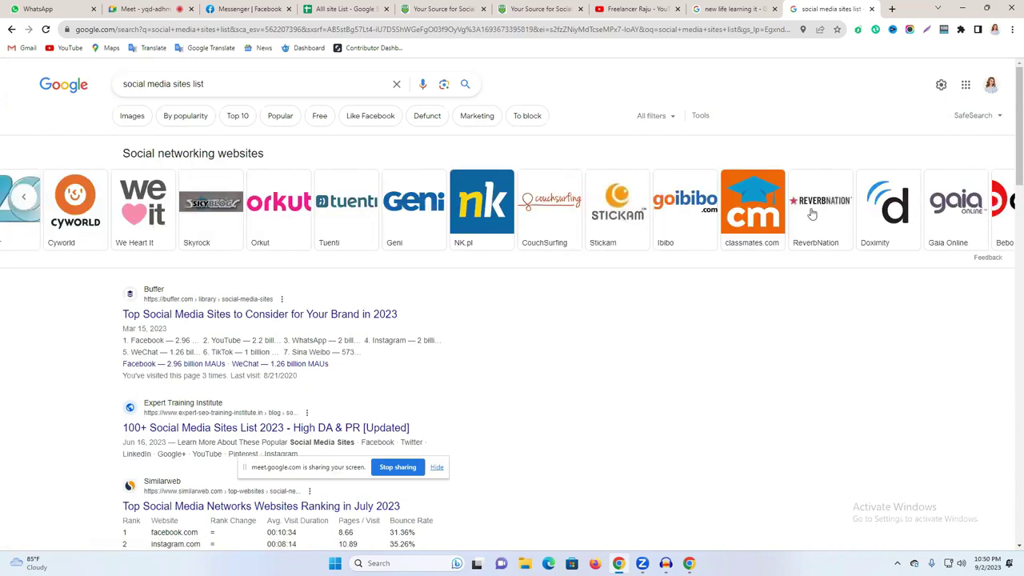
click(136, 218)
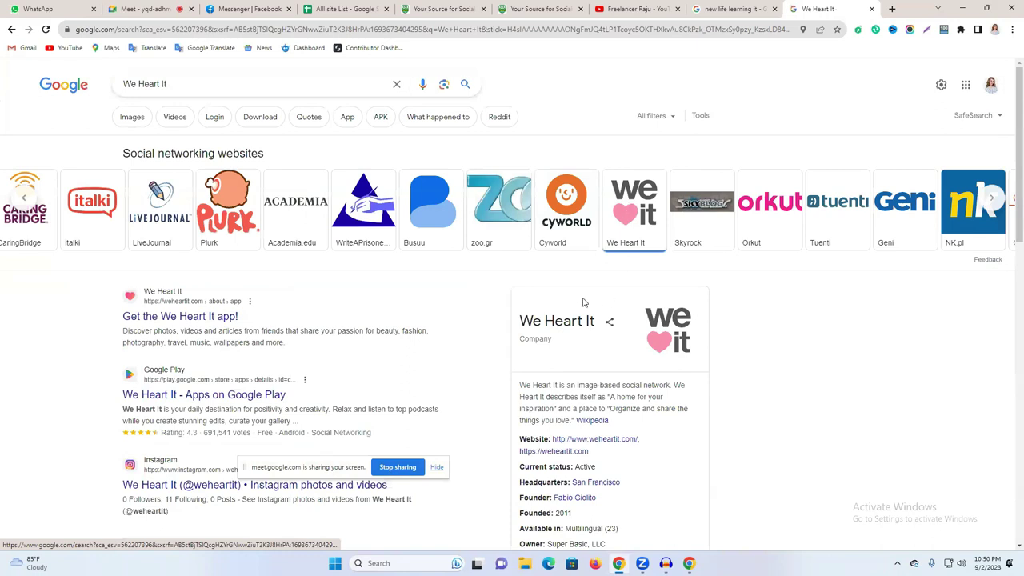
click(152, 318)
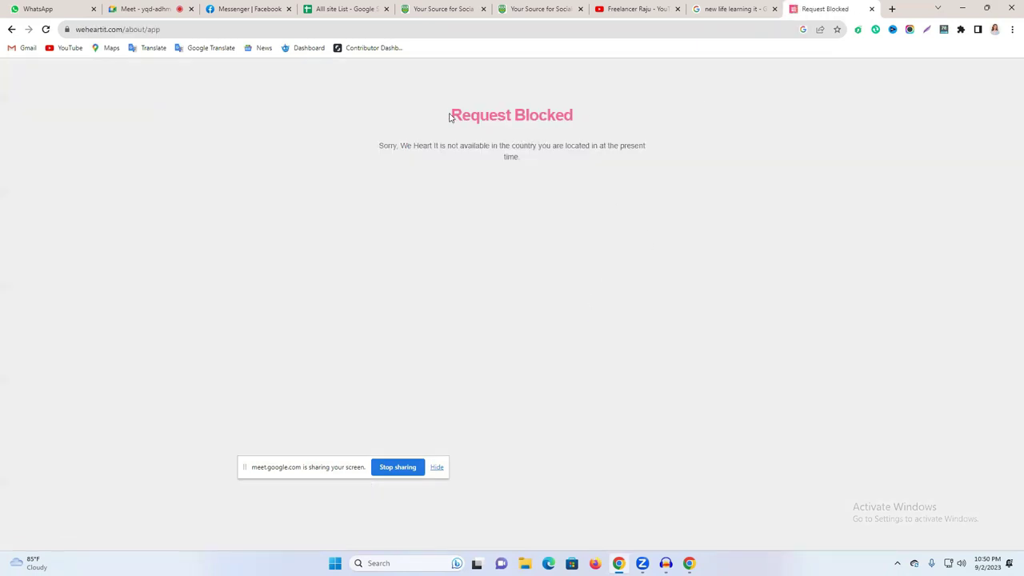
- Remove /about/app from the address and load the weheartit.com home page
drag(449, 117, 688, 118)
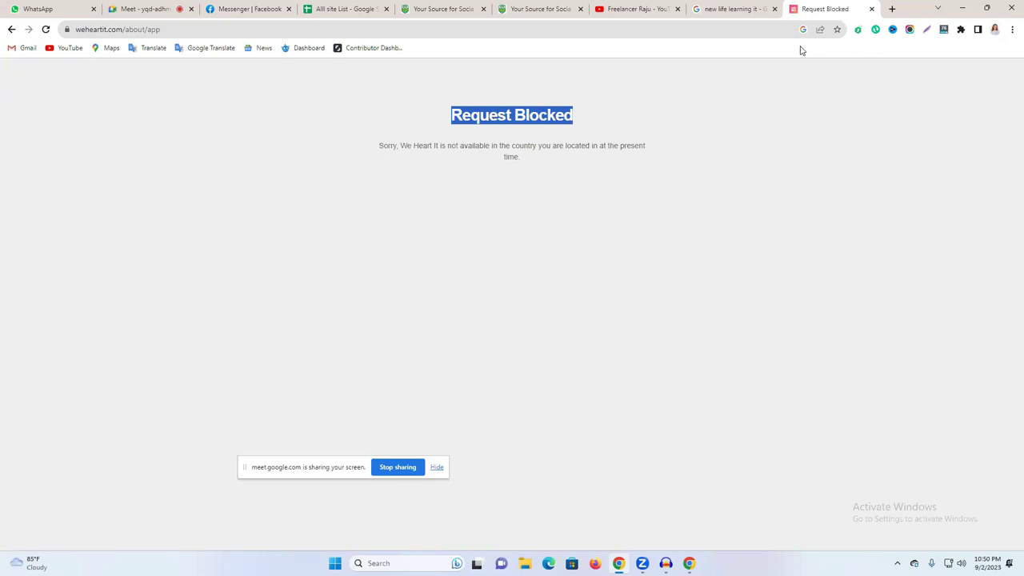
drag(162, 30, 120, 31)
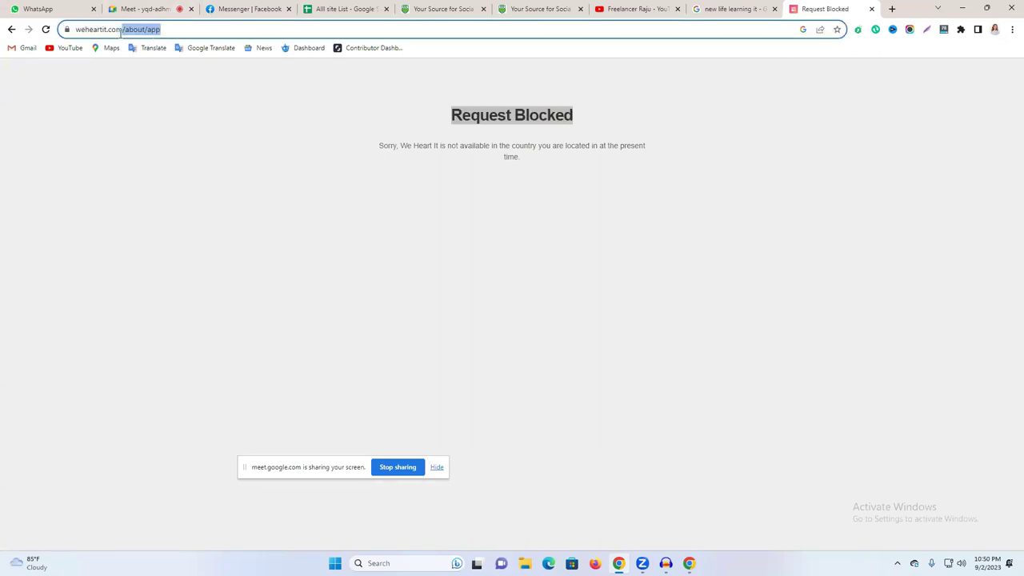
key(BackSpace)
key(Return)
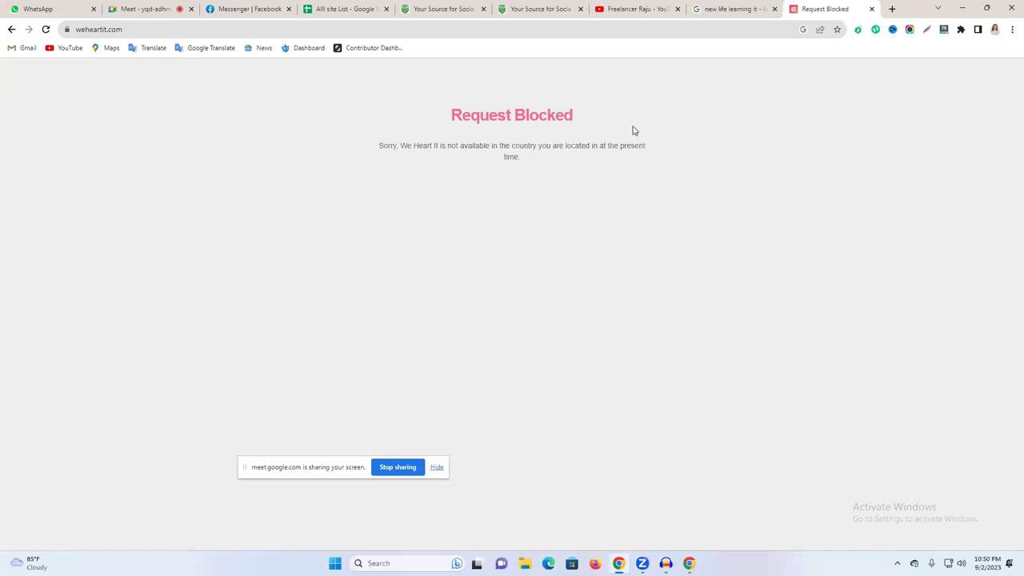
- Return to the We Heart It search results and choose italki from the social networking websites
click(753, 9)
click(820, 9)
click(11, 29)
click(10, 30)
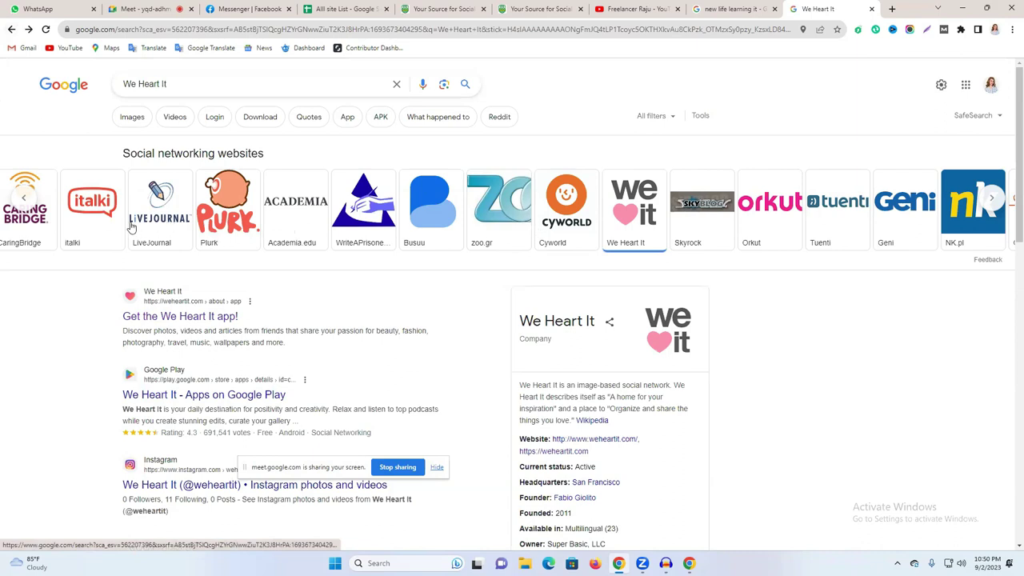
click(95, 224)
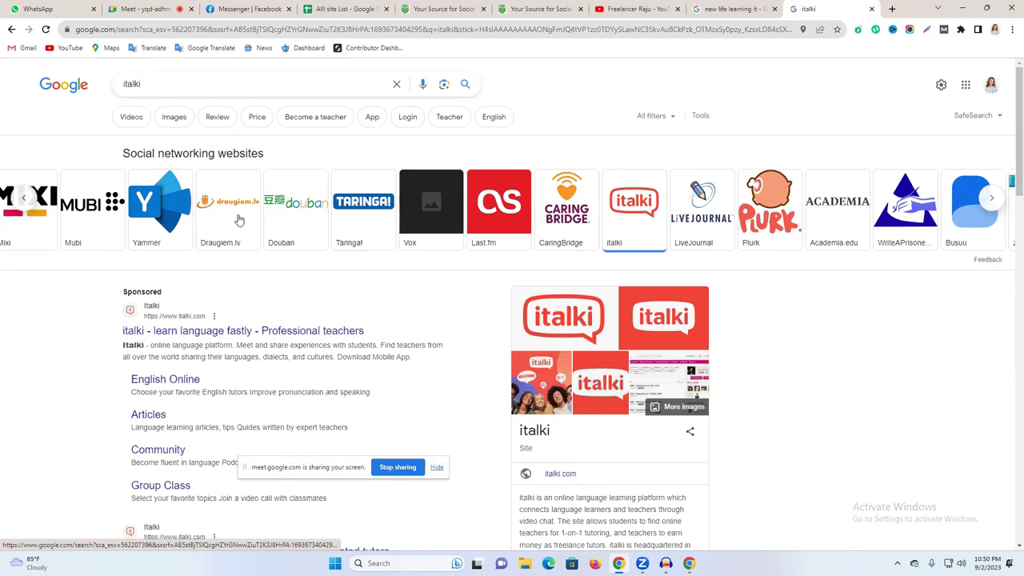
- Browse back through the social networking websites, choose VK and open vk.com from its results
click(19, 199)
click(19, 199)
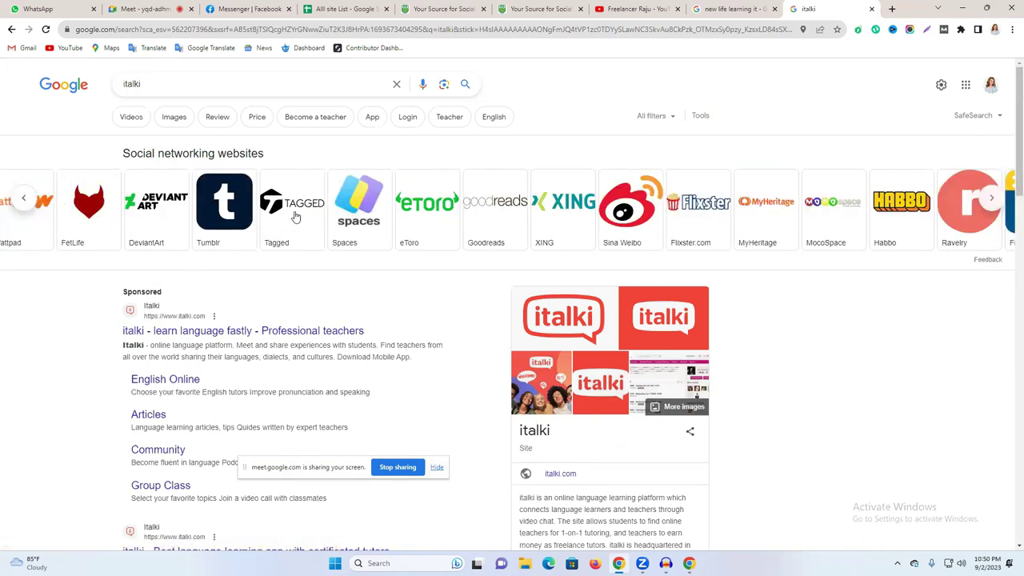
click(375, 224)
click(169, 244)
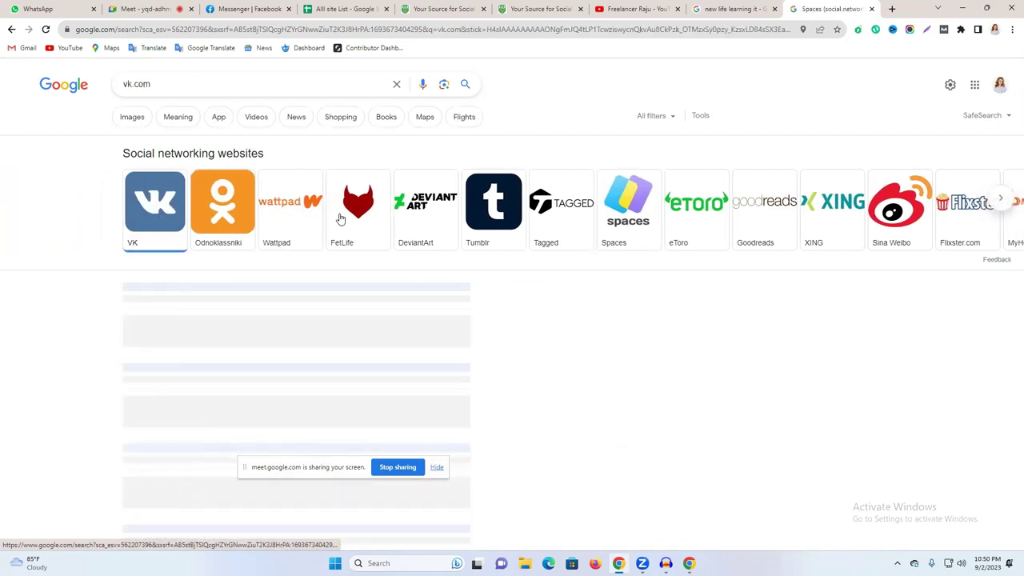
click(240, 317)
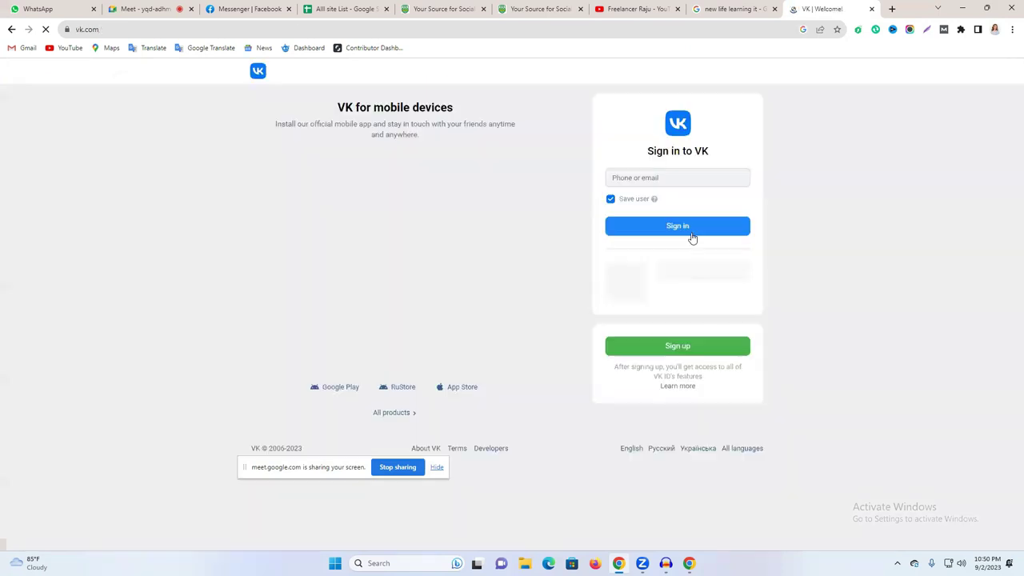
- Check the page authority, domain authority and spam score of vk.com with MozBar, and close the bar
click(942, 29)
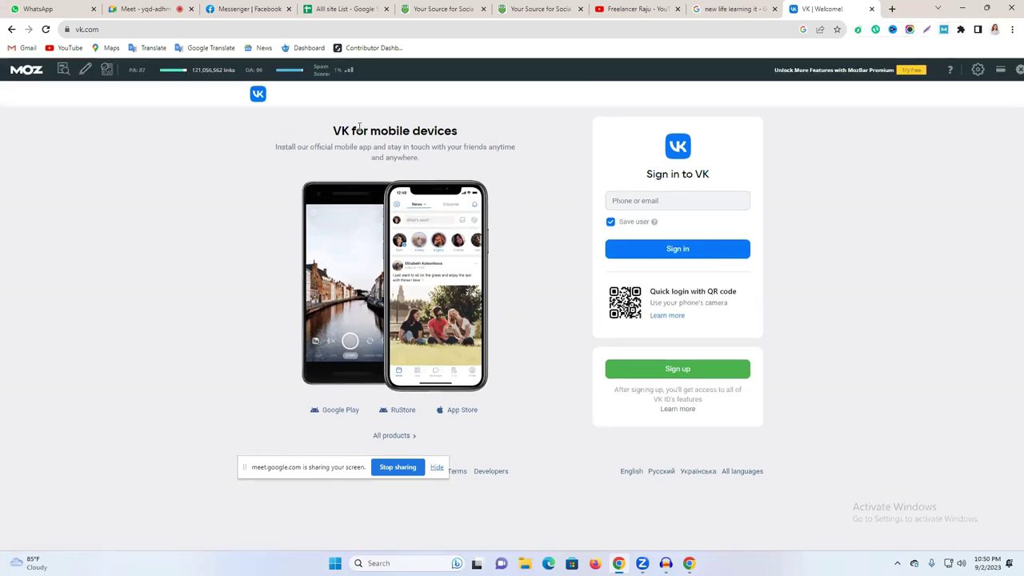
double_click(255, 71)
double_click(339, 72)
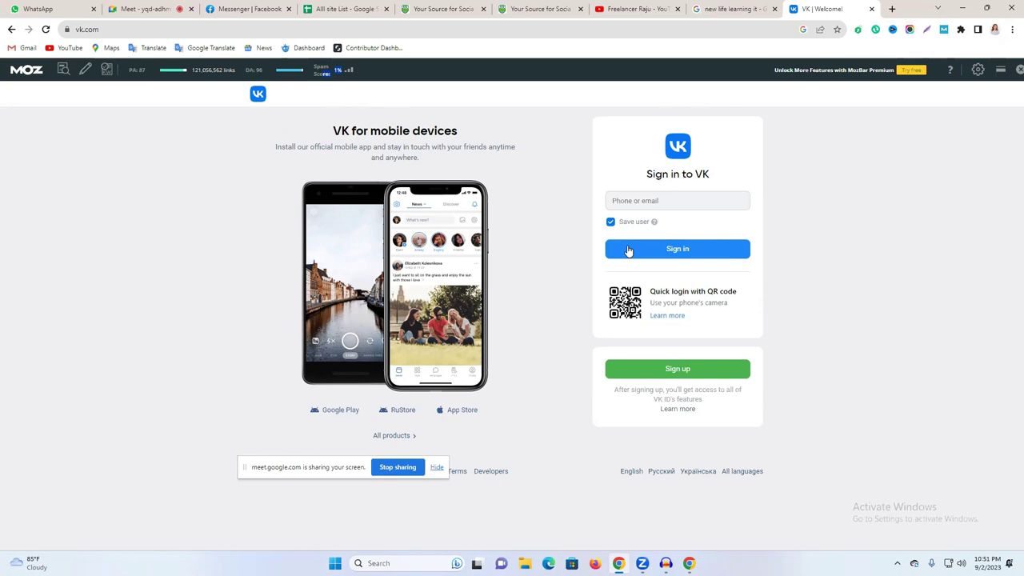
click(1018, 69)
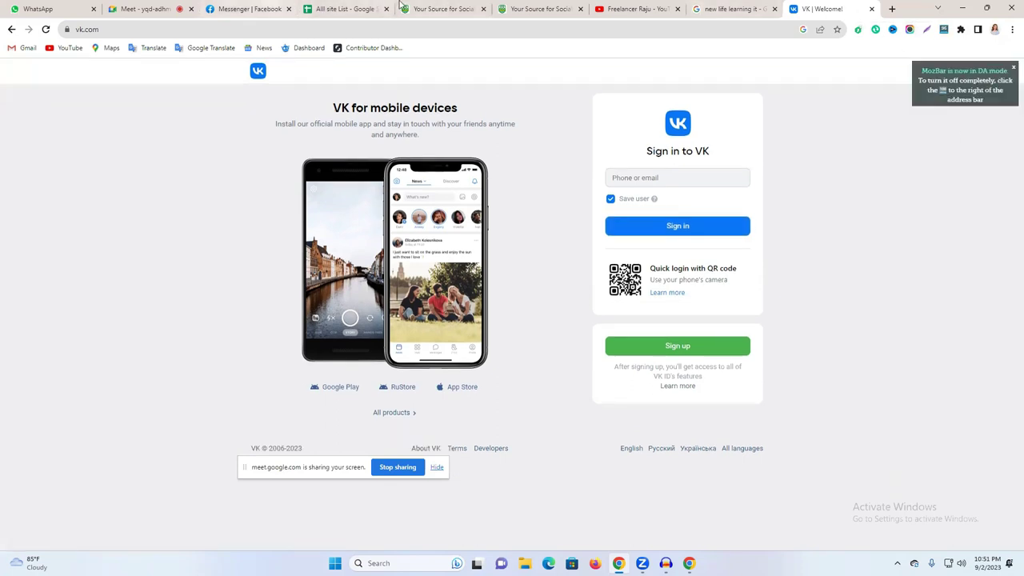
- Open the New Life Learning Institute Facebook page from the Google results, and revisit the Freelancer Raju YouTube channel and socialdummies.com
click(654, 8)
click(729, 8)
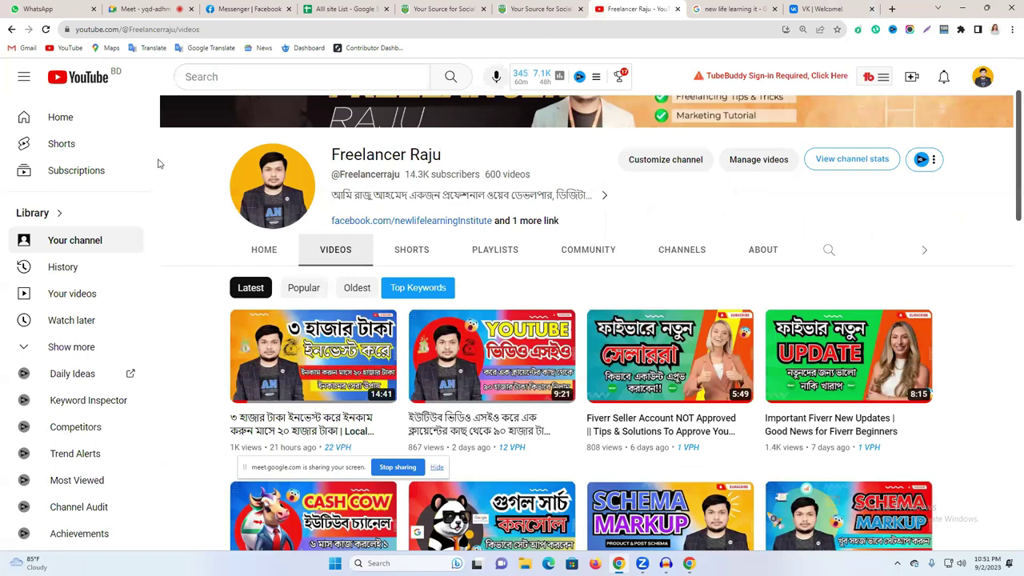
click(152, 289)
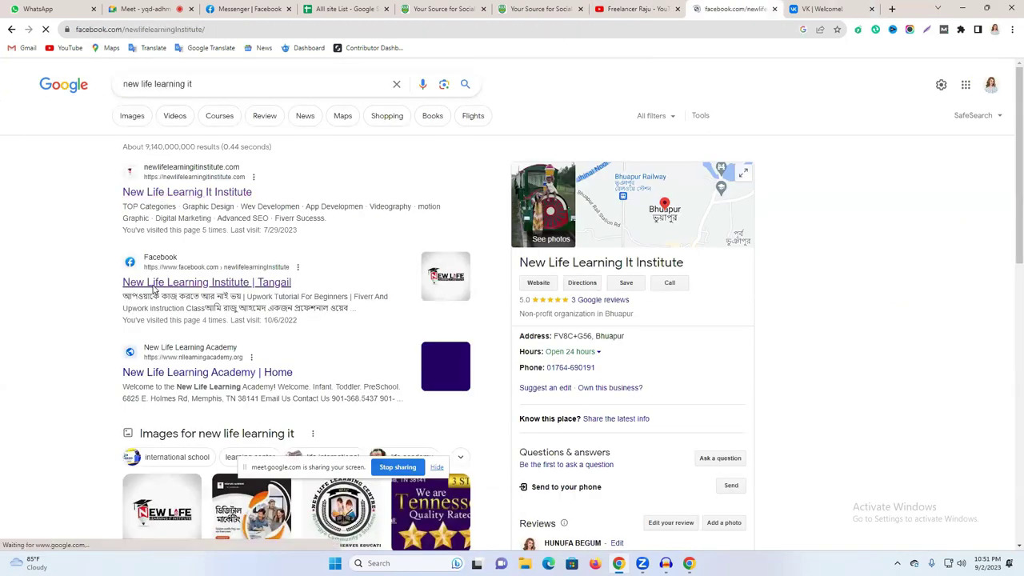
click(646, 8)
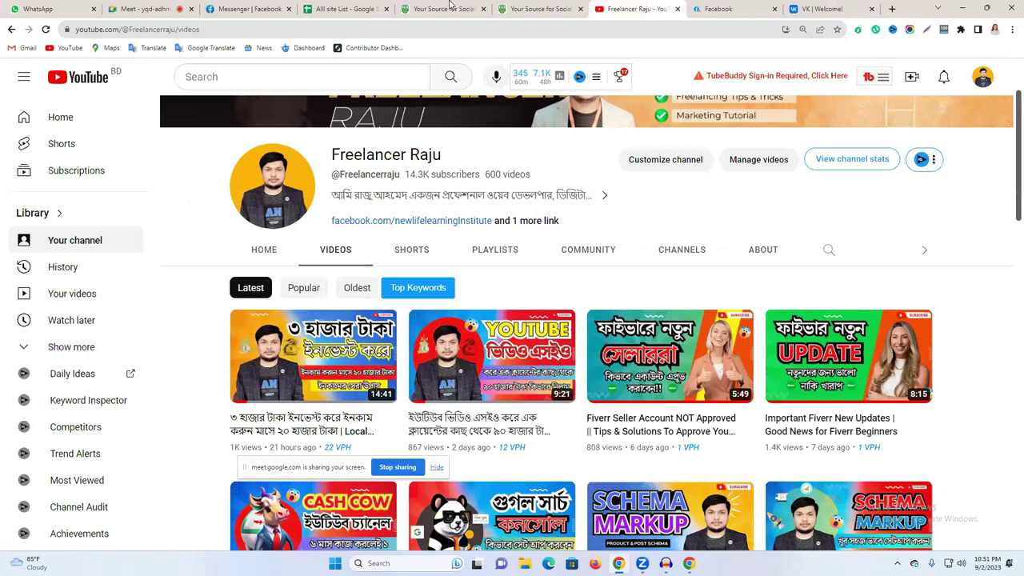
click(537, 8)
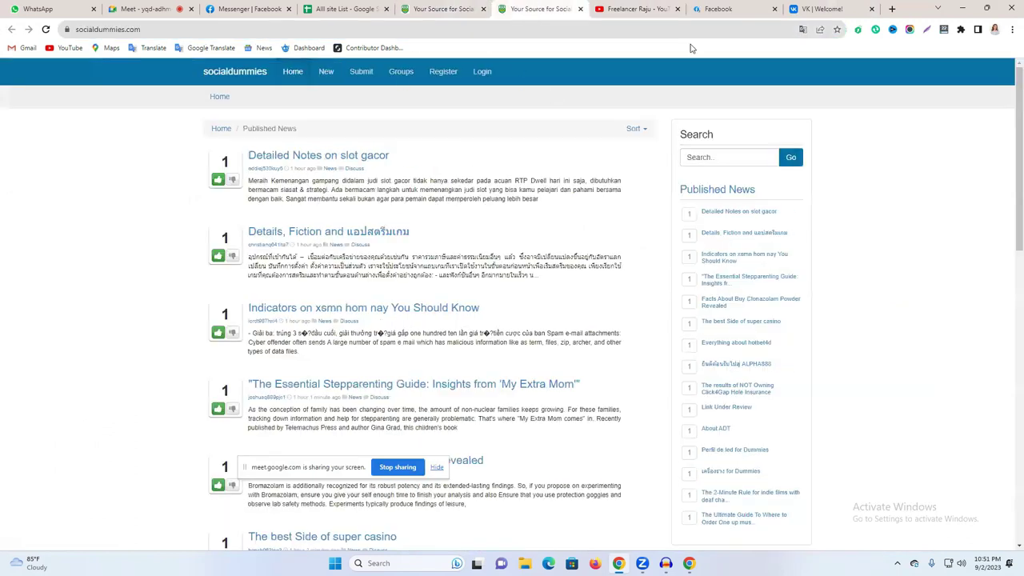
- Switch to a different Google account in a new tab, open its Gmail inbox and select the account's email address
click(892, 9)
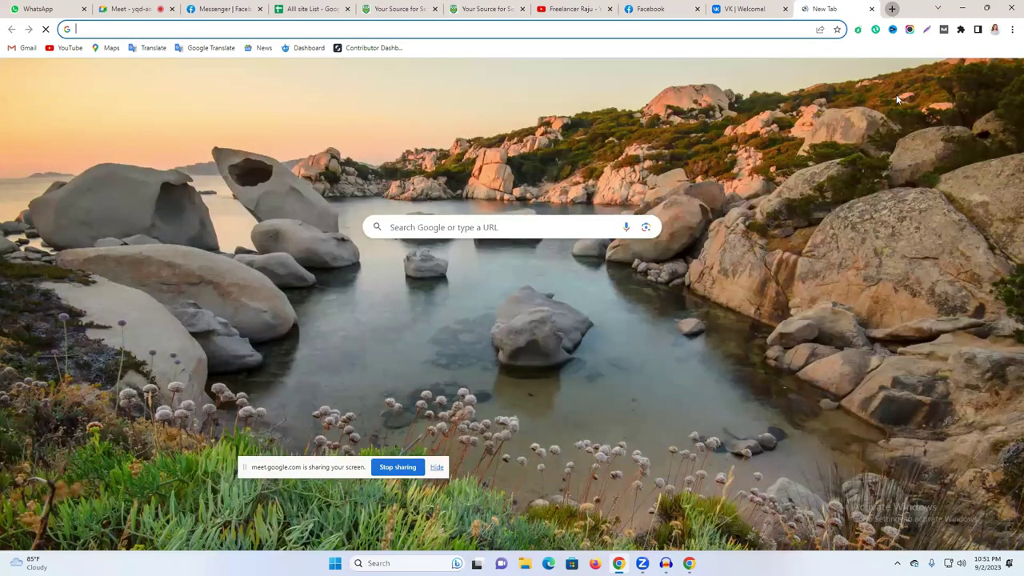
click(1004, 76)
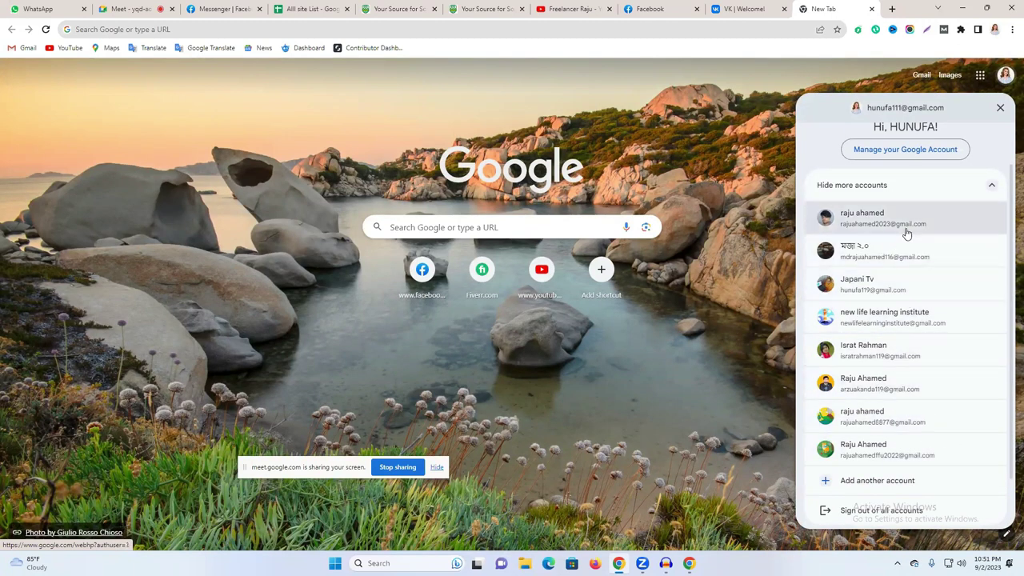
click(901, 387)
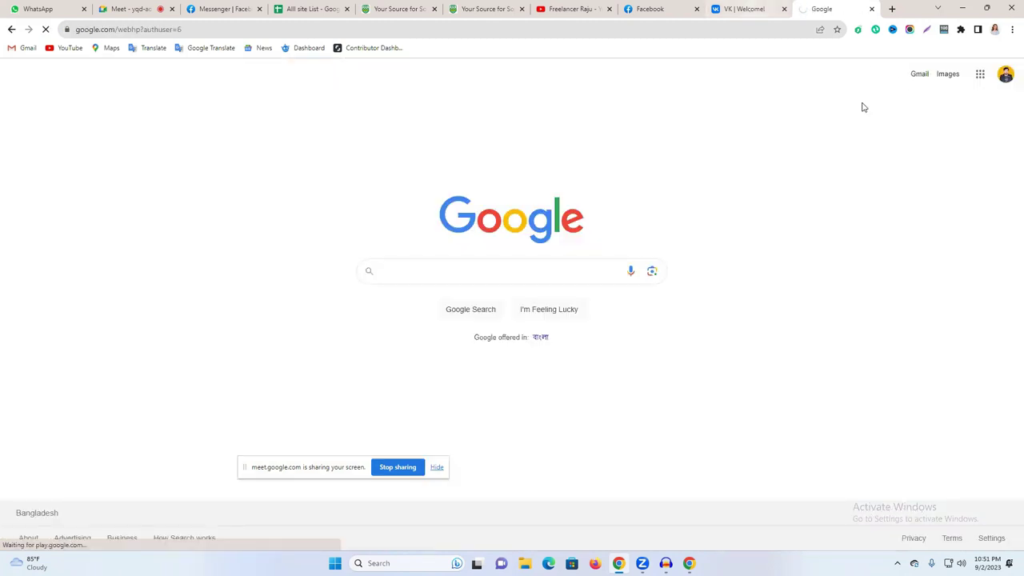
click(919, 74)
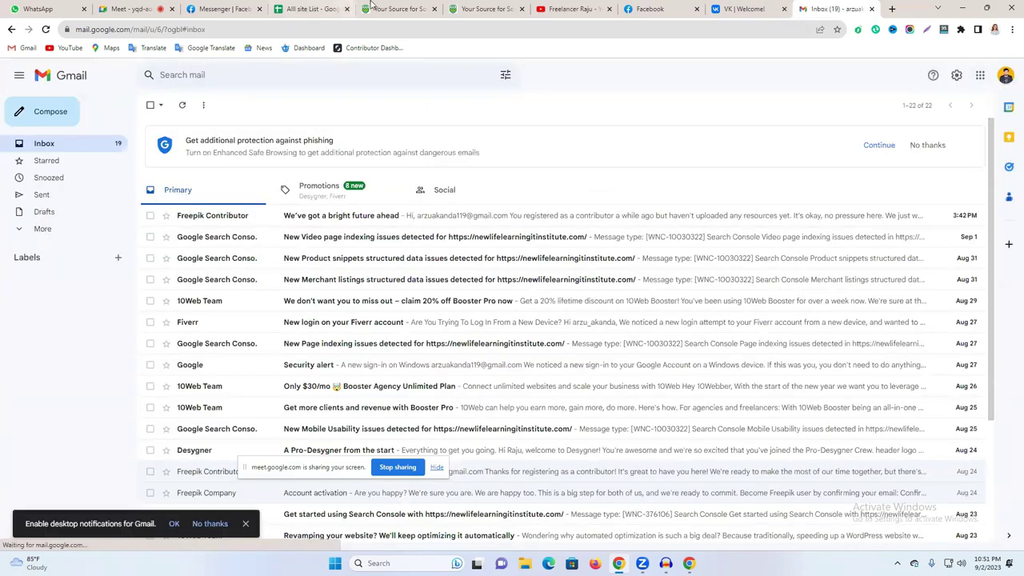
click(1006, 75)
triple_click(901, 107)
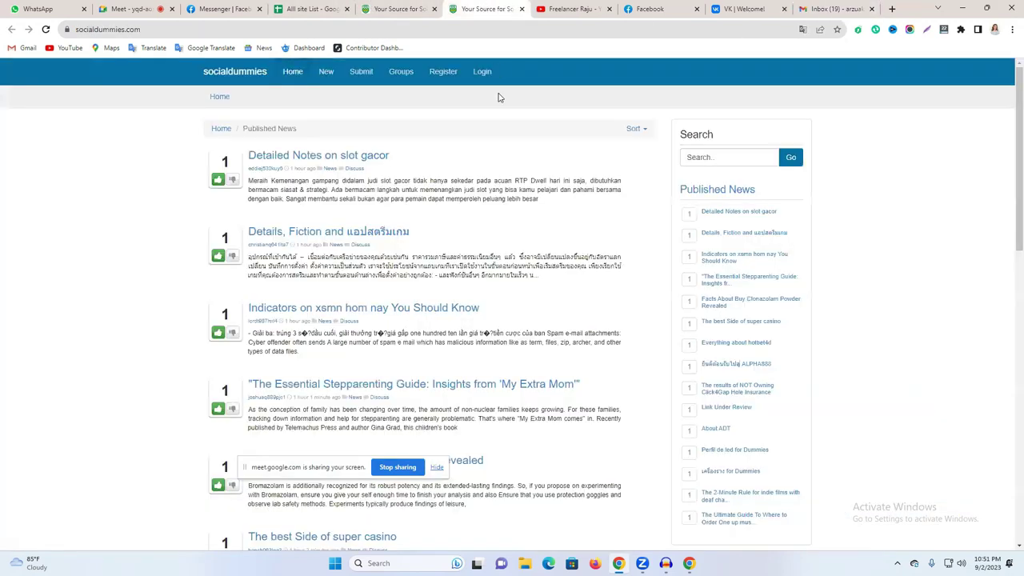
- Open the registration form on socialdummies.com and fill in the username and the account's email address
click(480, 8)
click(442, 72)
click(262, 170)
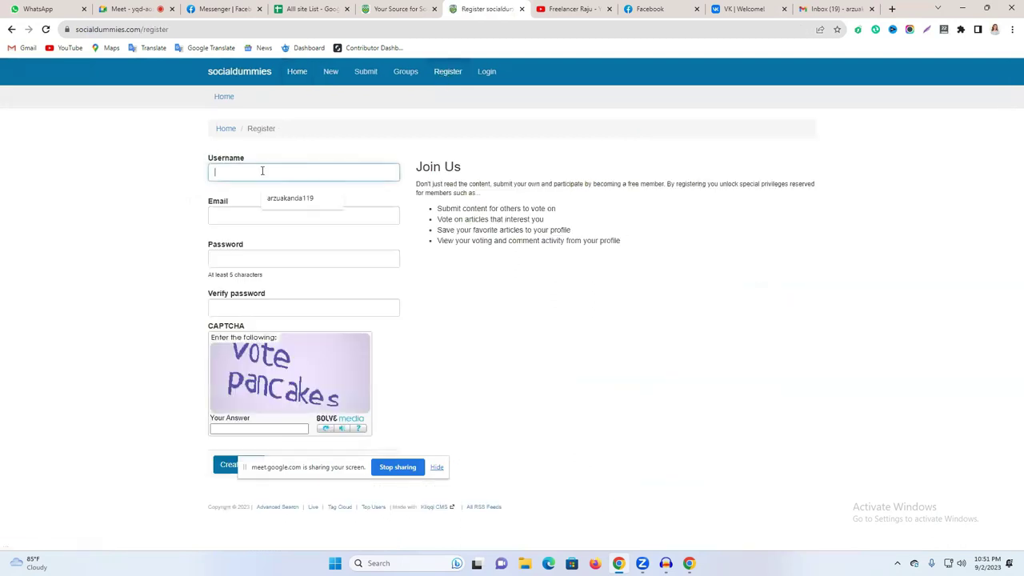
click(234, 210)
click(289, 240)
click(228, 170)
click(276, 197)
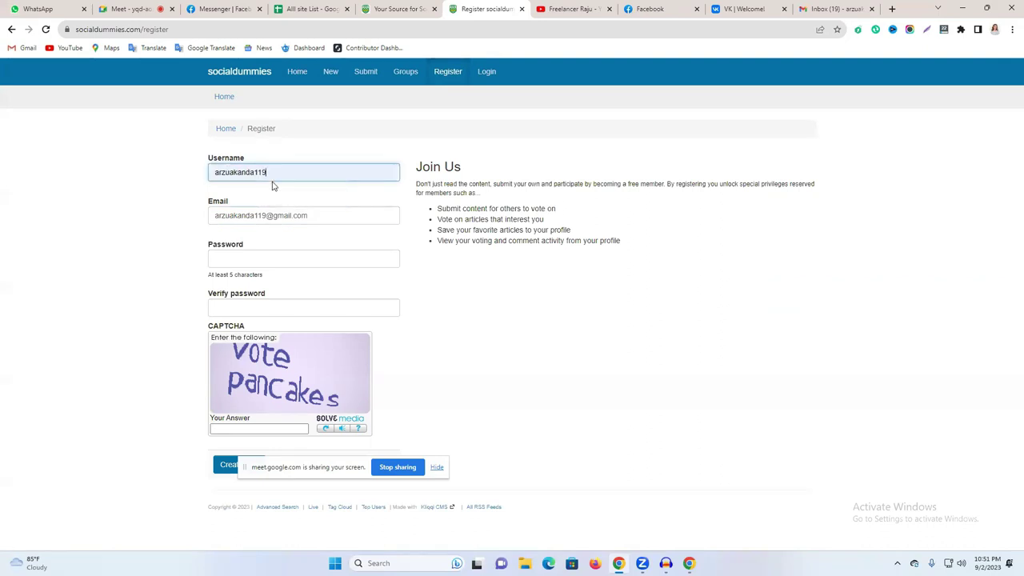
text(9)
- Fill in the password and its verification, answer the CAPTCHA and try to create the socialdummies user
click(234, 258)
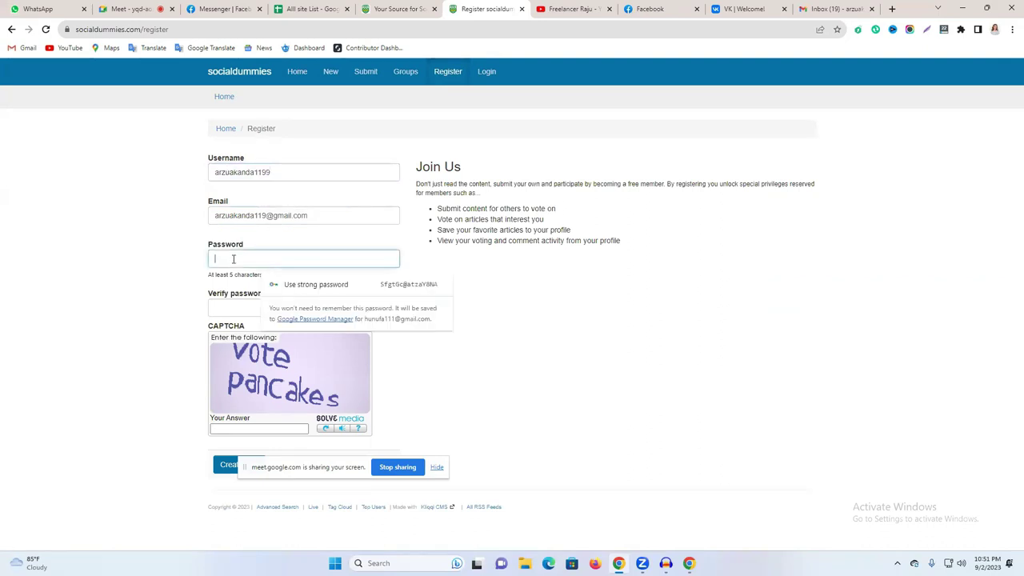
double_click(267, 216)
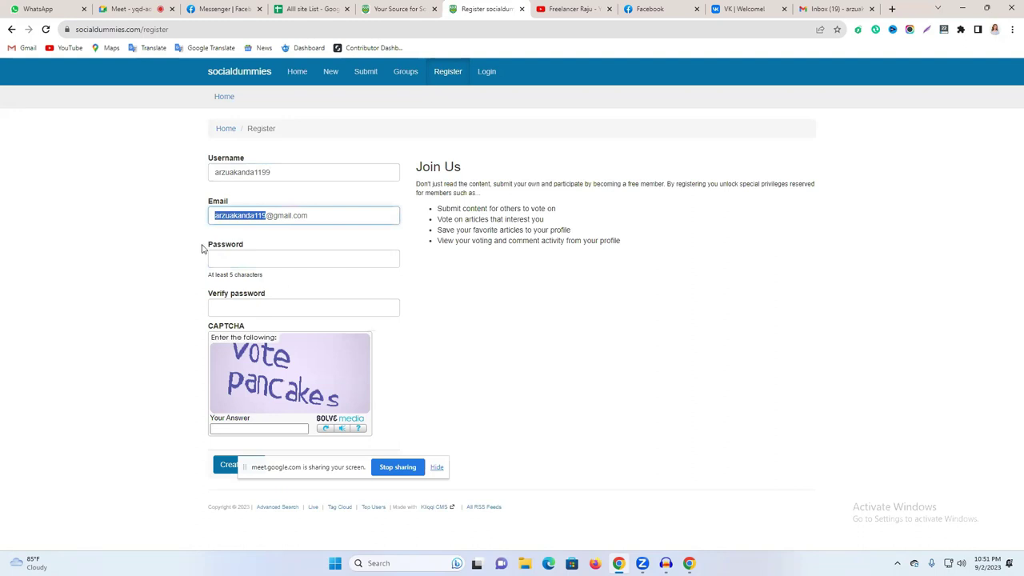
click(224, 263)
key(ctrl+v)
click(223, 306)
key(ctrl+v)
click(239, 430)
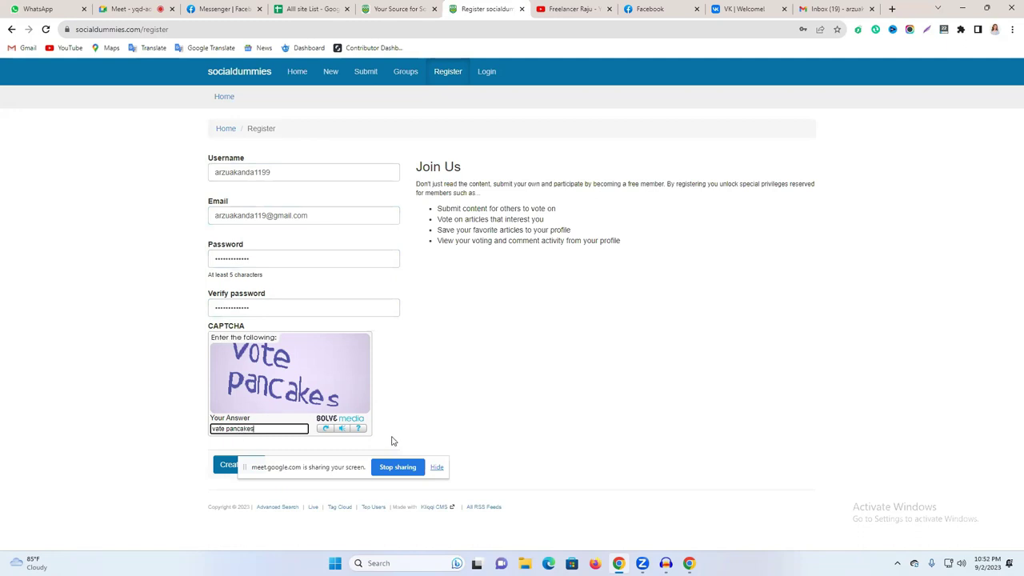
click(224, 470)
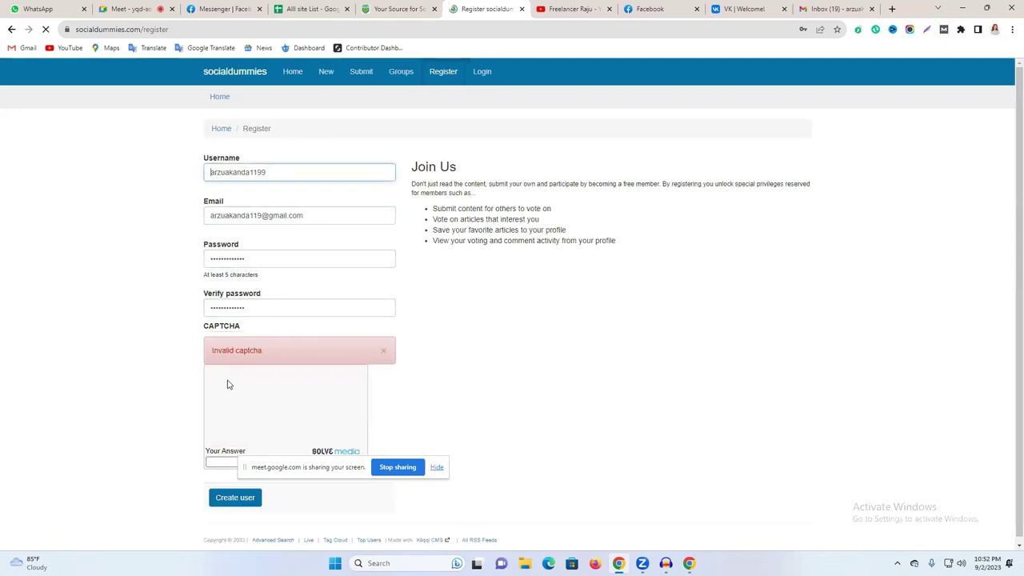
- Request a new CAPTCHA, answer it to create the socialdummies user, and save the login in the browser
click(247, 460)
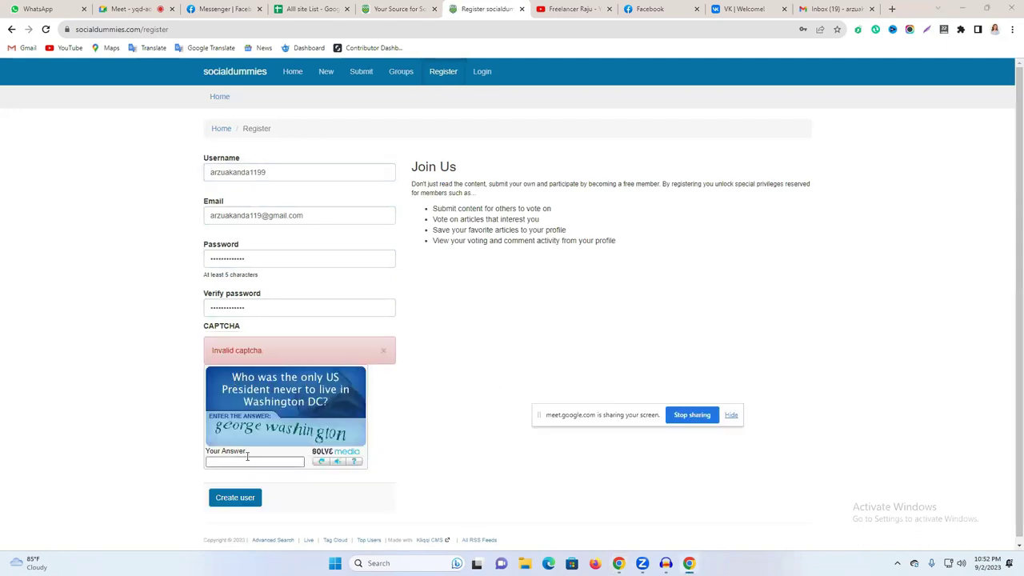
click(320, 463)
click(248, 463)
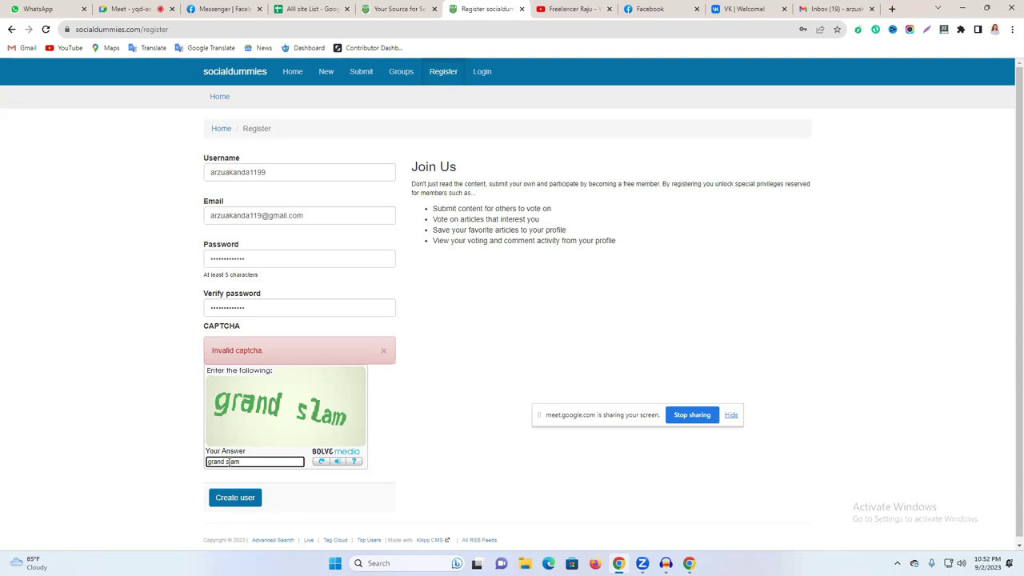
click(242, 499)
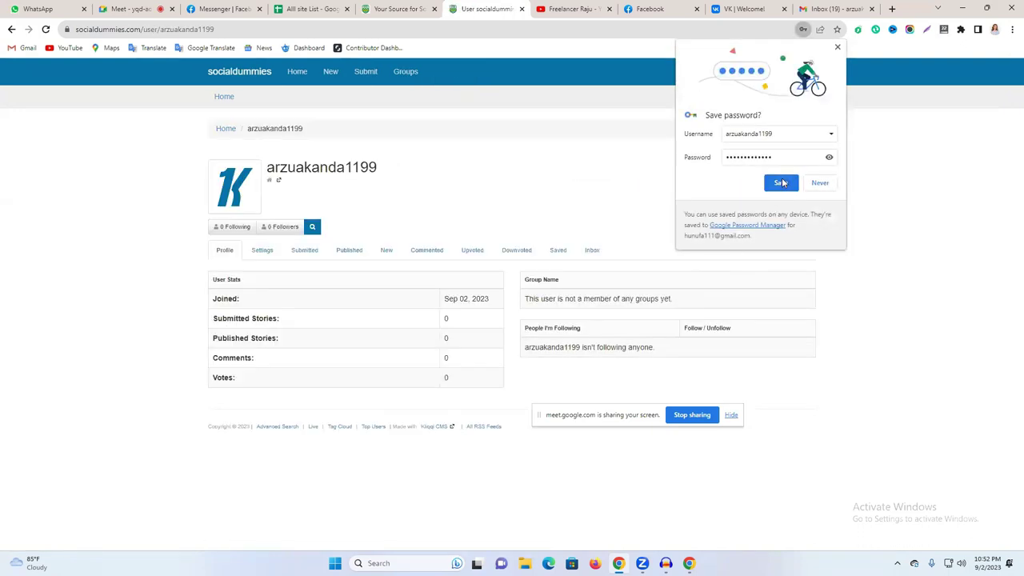
click(781, 182)
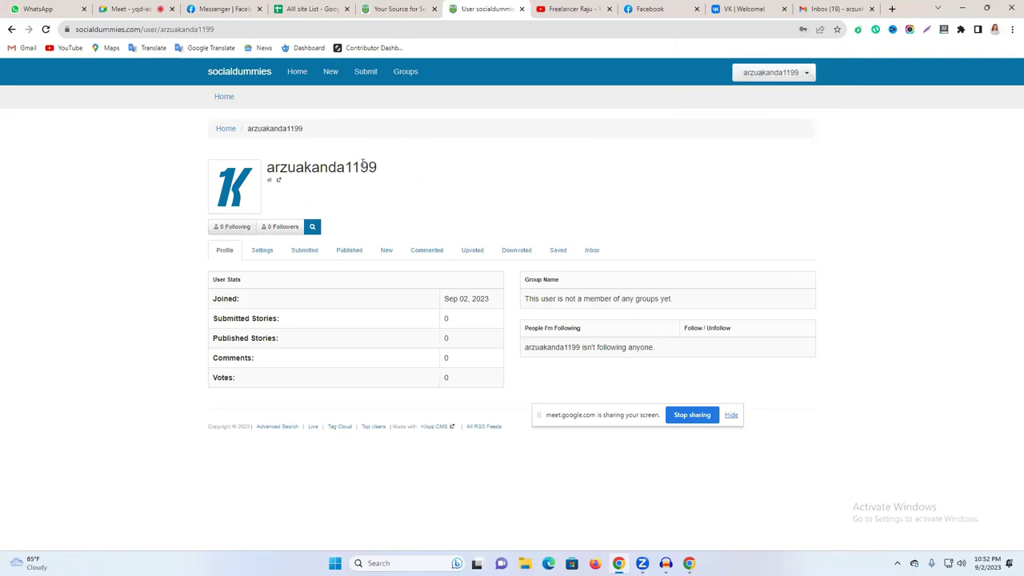
- Highlight the username on the new socialdummies profile, and open the registration form on getsocialselling.com
drag(273, 166, 418, 169)
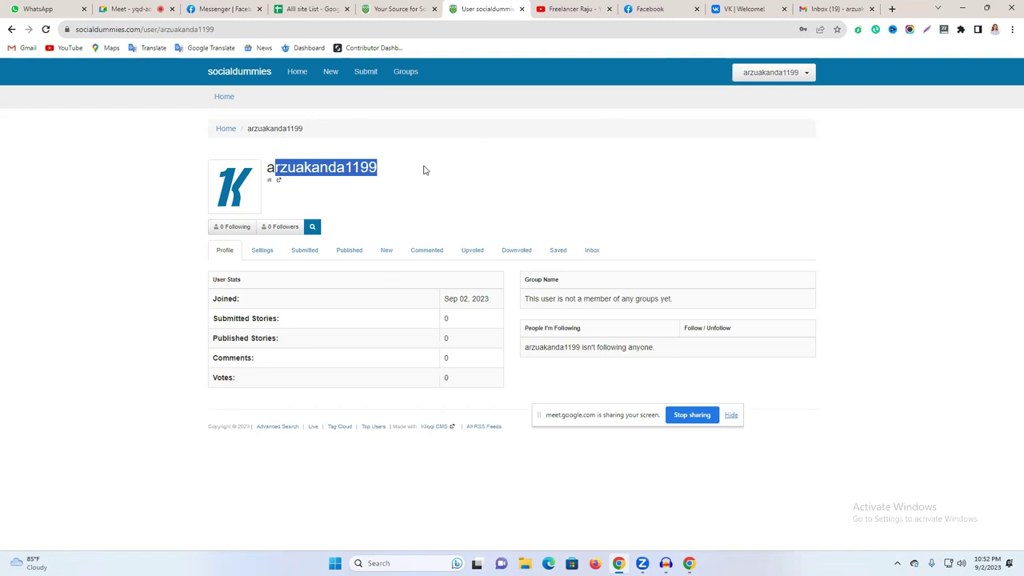
double_click(340, 167)
key(ctrl+c)
click(404, 9)
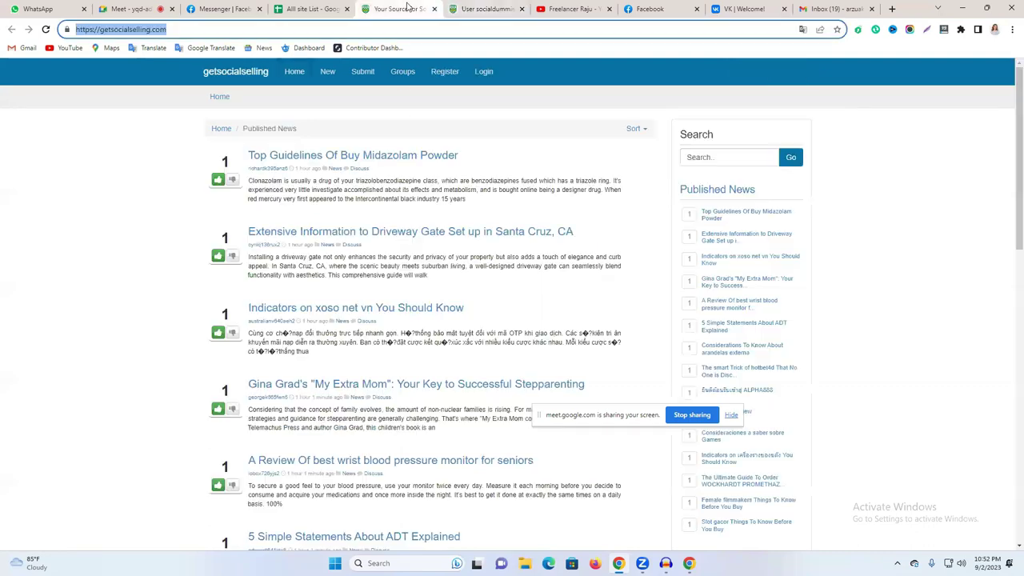
click(440, 72)
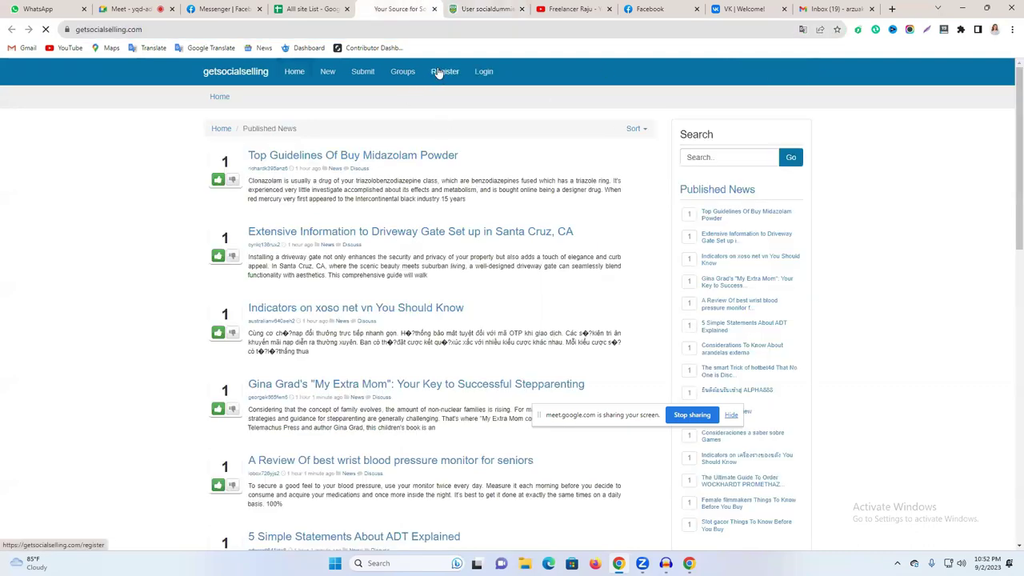
click(255, 173)
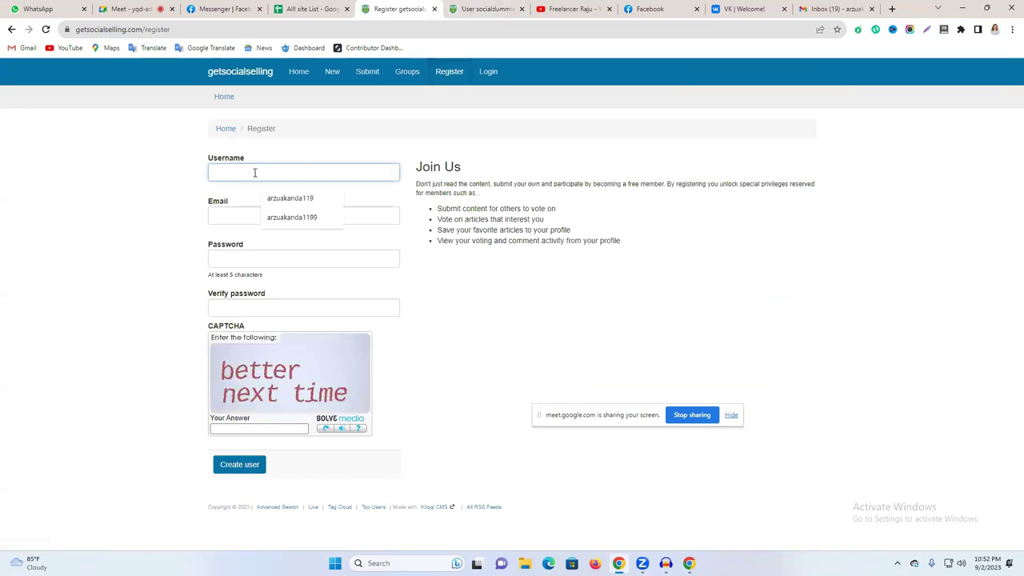
- Fill in the email address, the password and the password verification on the getsocialselling registration form
click(240, 216)
key(ctrl+v)
click(233, 259)
key(ctrl+v)
click(232, 309)
key(ctrl+v)
click(292, 212)
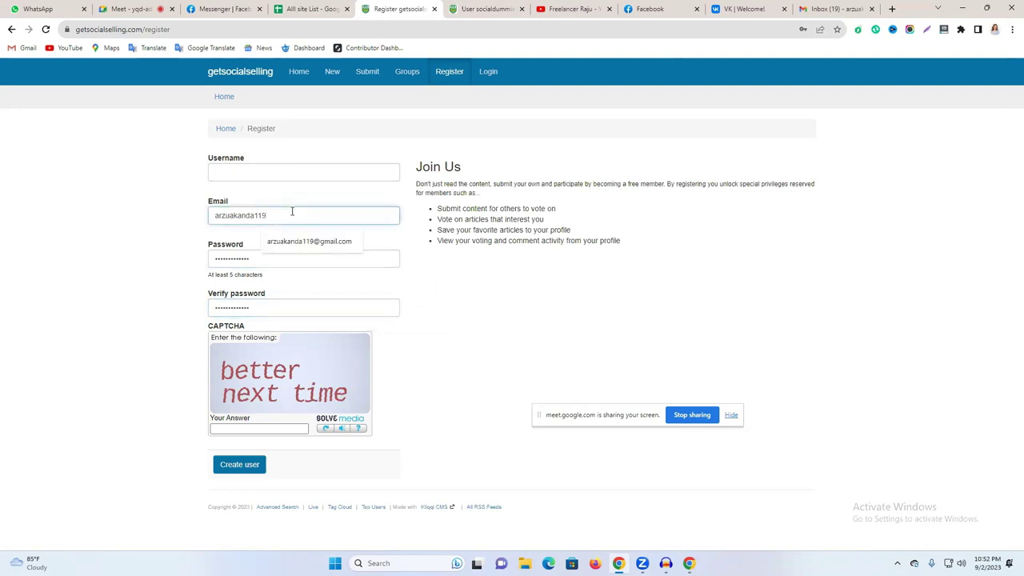
click(346, 240)
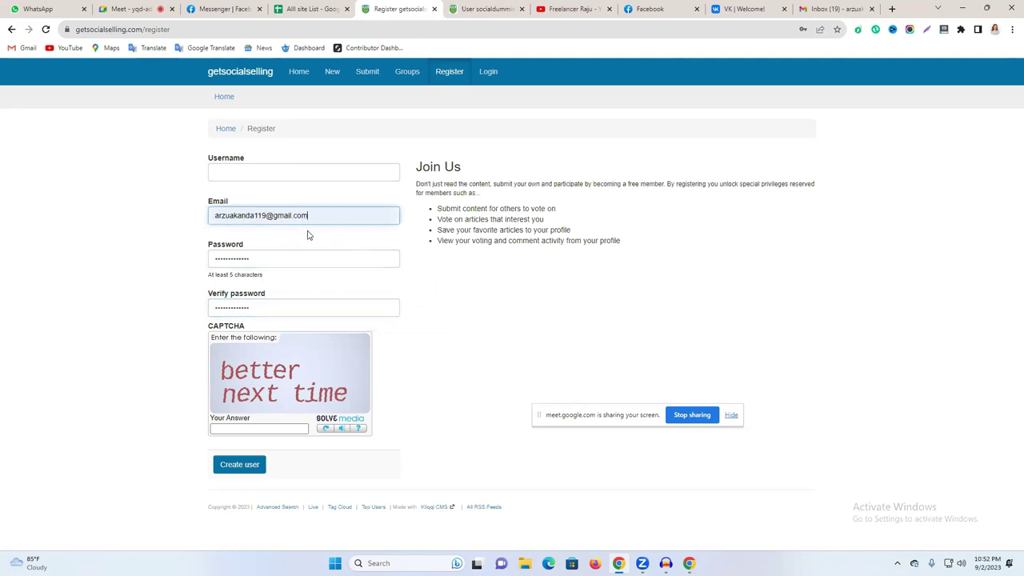
- Copy the page name New Life Learning Institute from its Facebook page, dismissing the page review notice
click(228, 171)
click(118, 224)
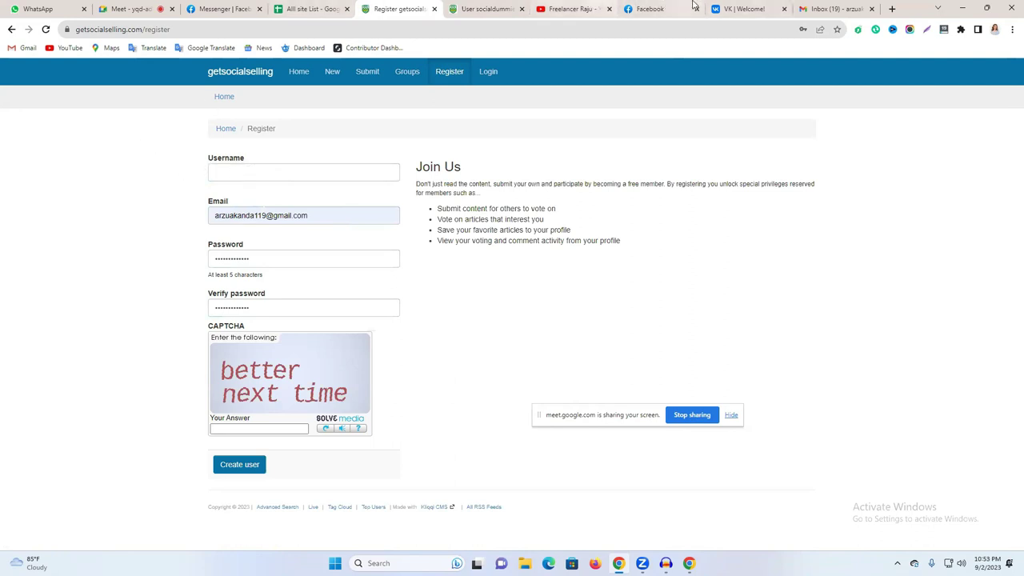
click(652, 9)
drag(204, 29, 124, 28)
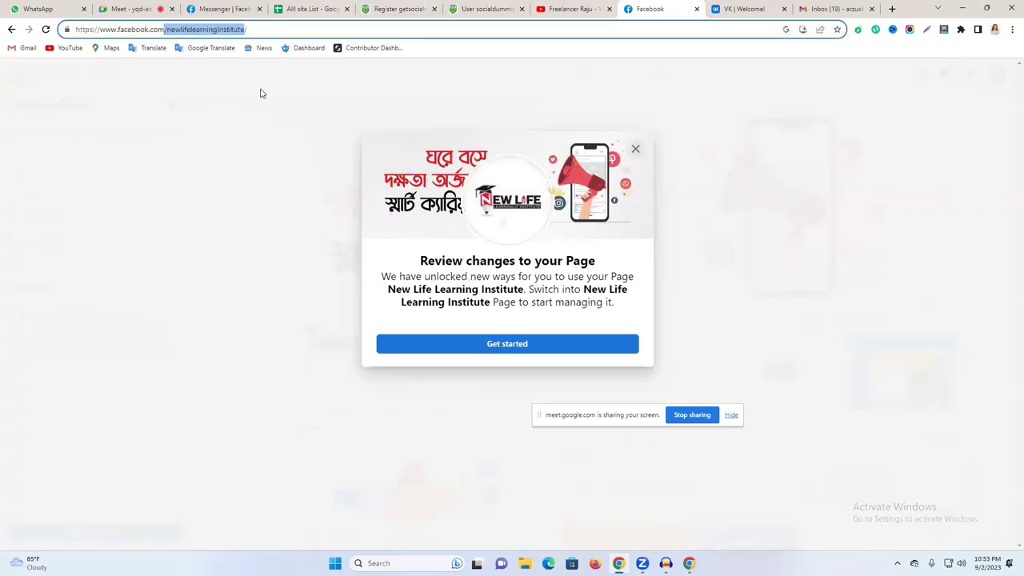
click(637, 149)
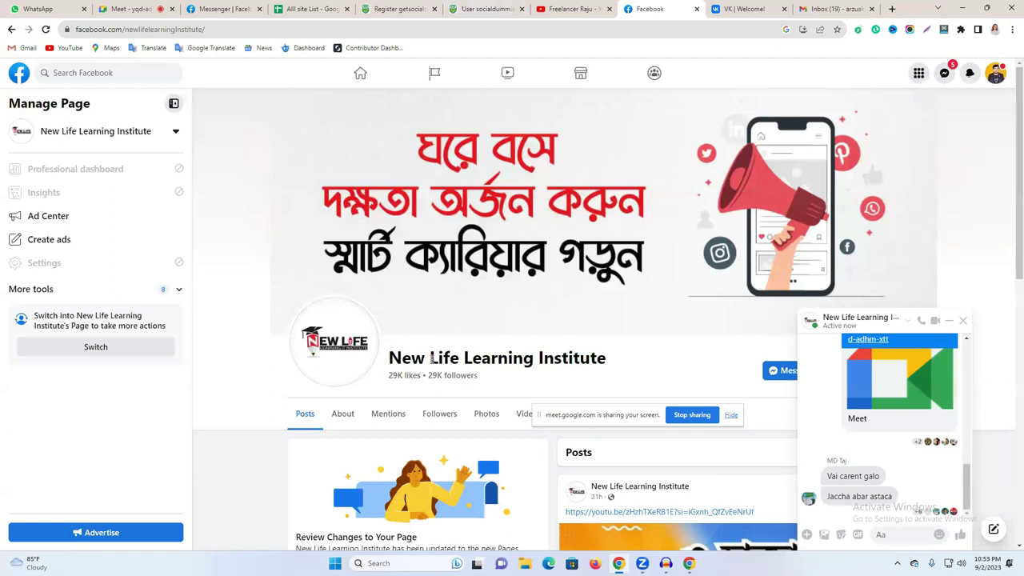
triple_click(432, 358)
key(ctrl+c)
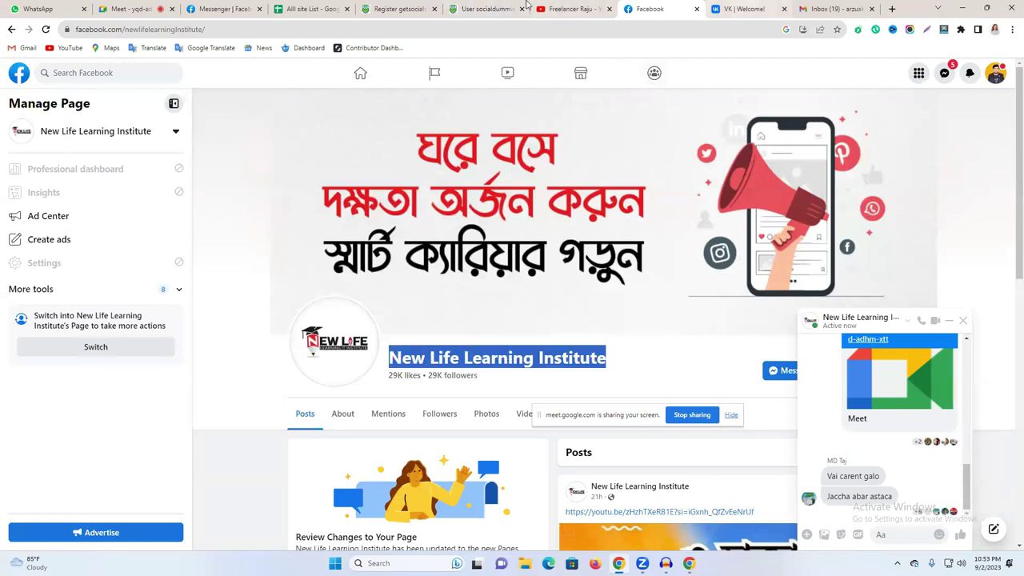
- Use New Life Learning Institute as the getsocialselling username, answer the CAPTCHA and try to create the user
click(398, 9)
click(269, 172)
key(ctrl+v)
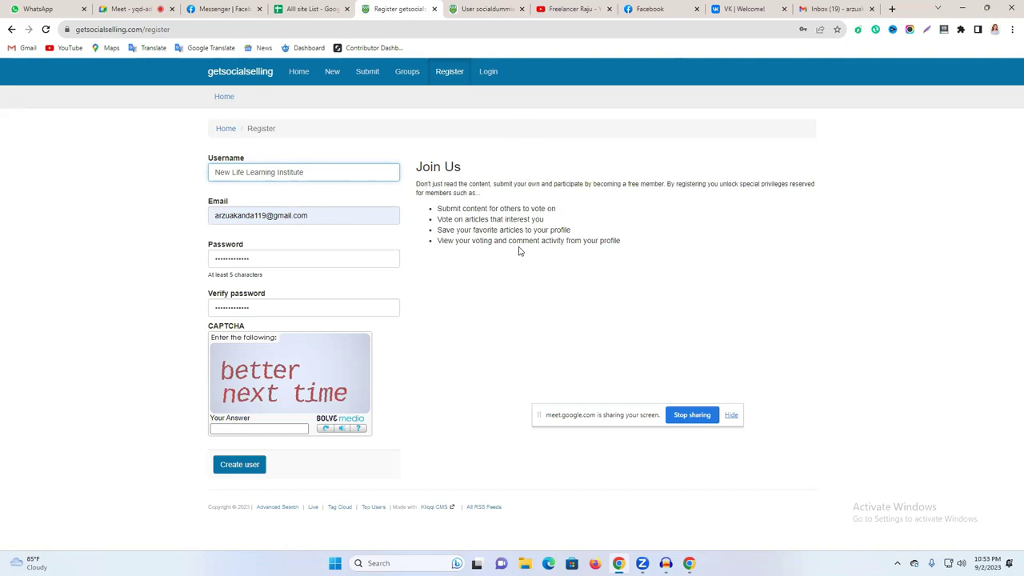
click(230, 427)
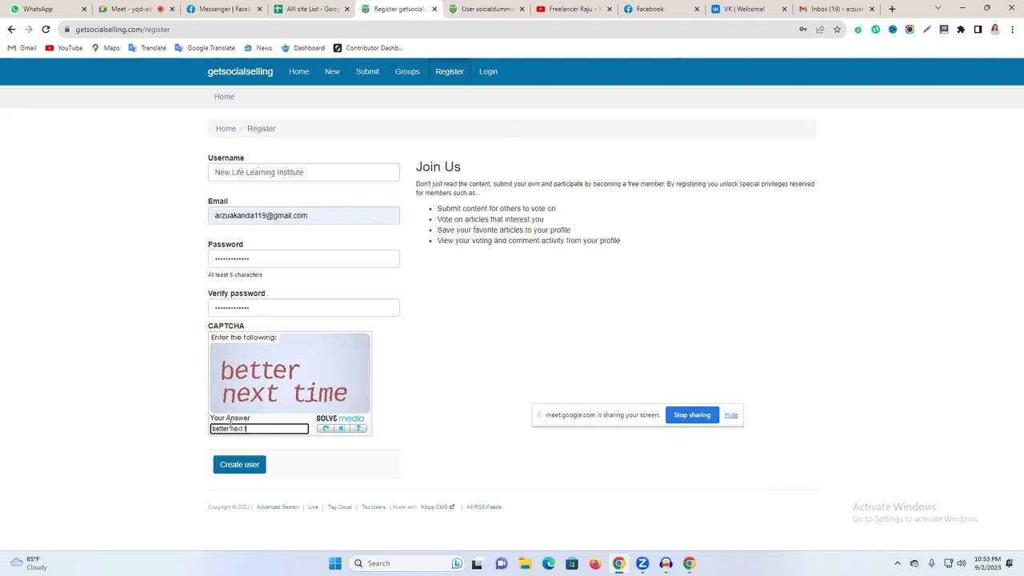
click(238, 464)
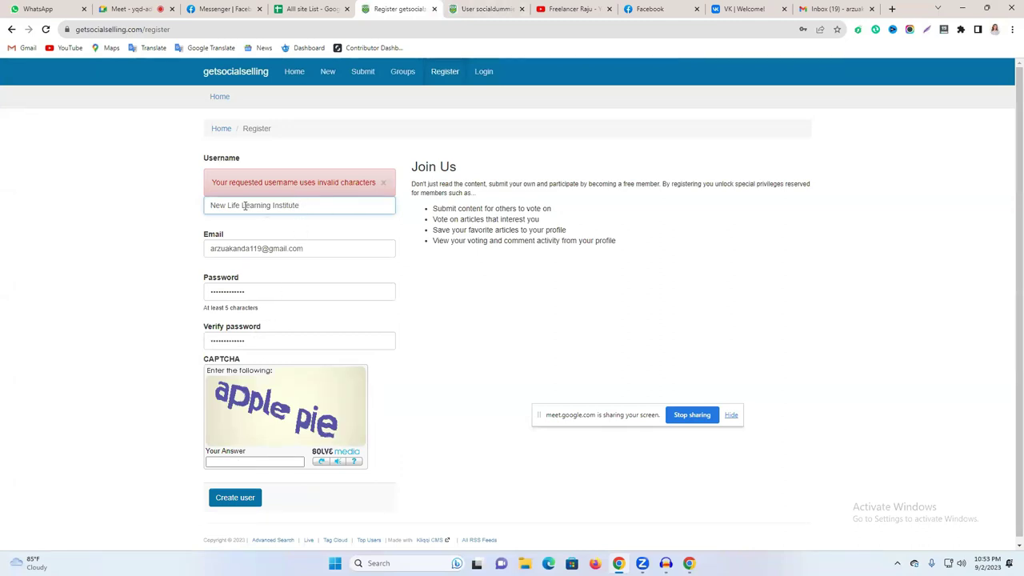
- Remove the spaces from the username and lowercase the second word so that it reads NewlifelearningInstitute
key(BackSpace)
click(271, 205)
key(BackSpace)
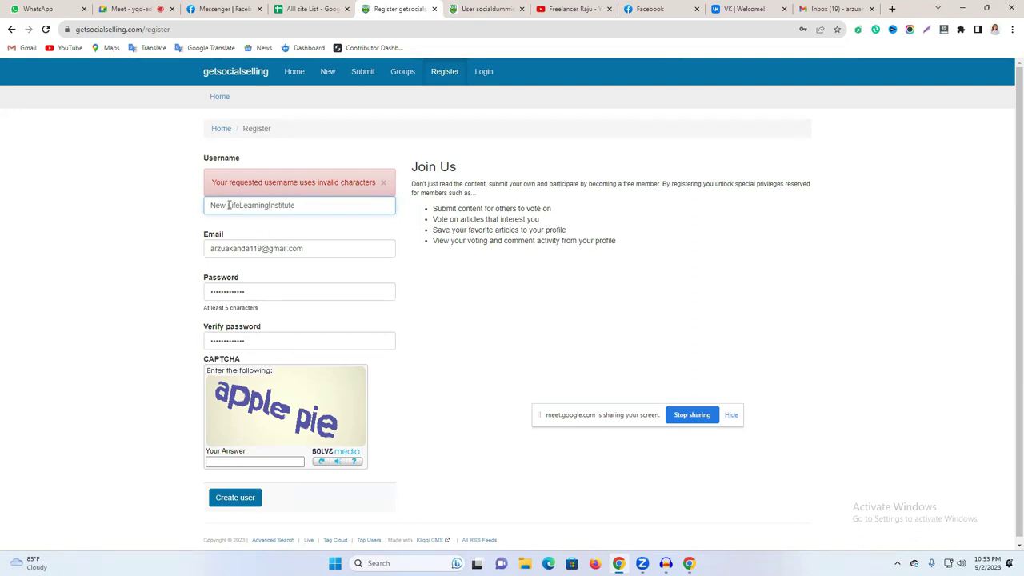
click(228, 205)
key(BackSpace)
click(238, 205)
key(BackSpace)
click(228, 204)
key(BackSpace)
text(l)
- Answer the new CAPTCHA, create the getsocialselling user and save the login in the browser
click(234, 462)
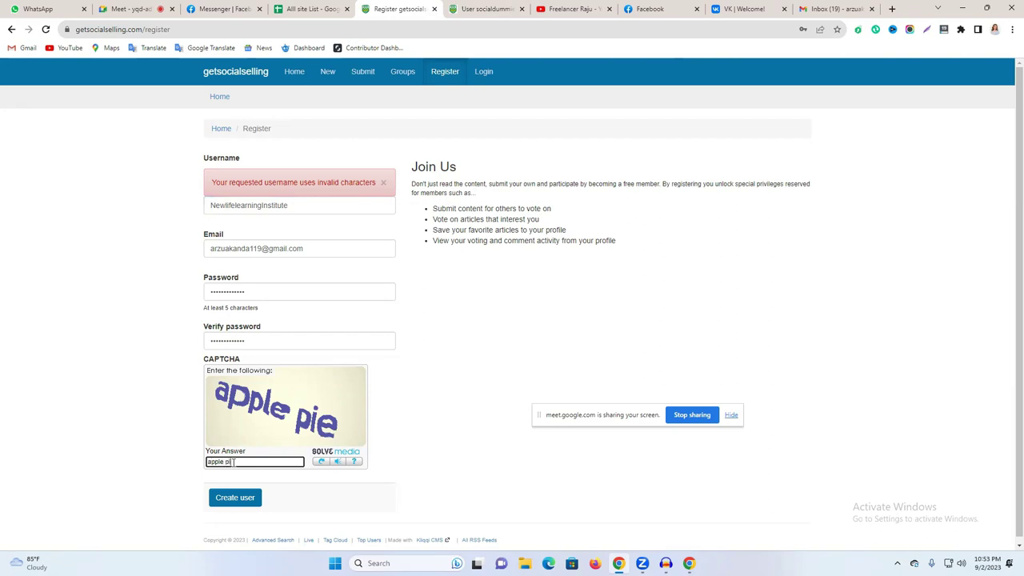
click(244, 502)
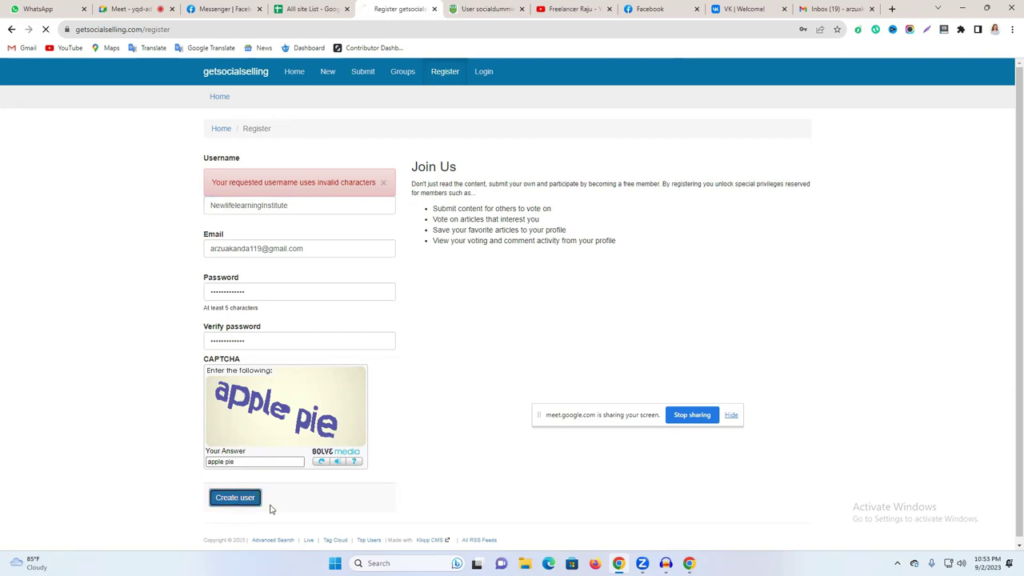
click(781, 183)
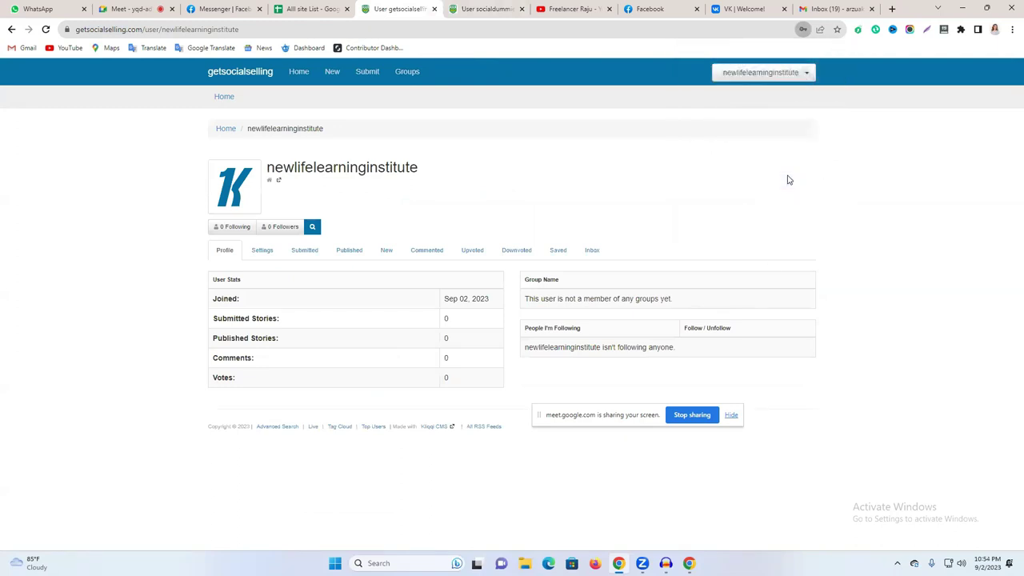
- Open the new getsocialselling profile's settings to examine its fields, and return to the New Life Learning Institute Facebook page
double_click(376, 166)
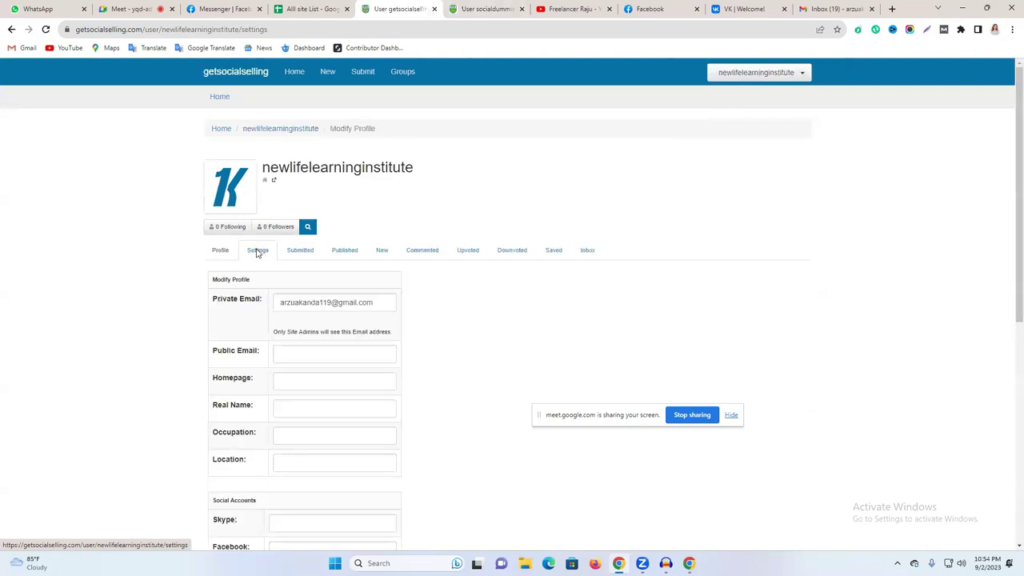
scroll(512, 312, down, 2)
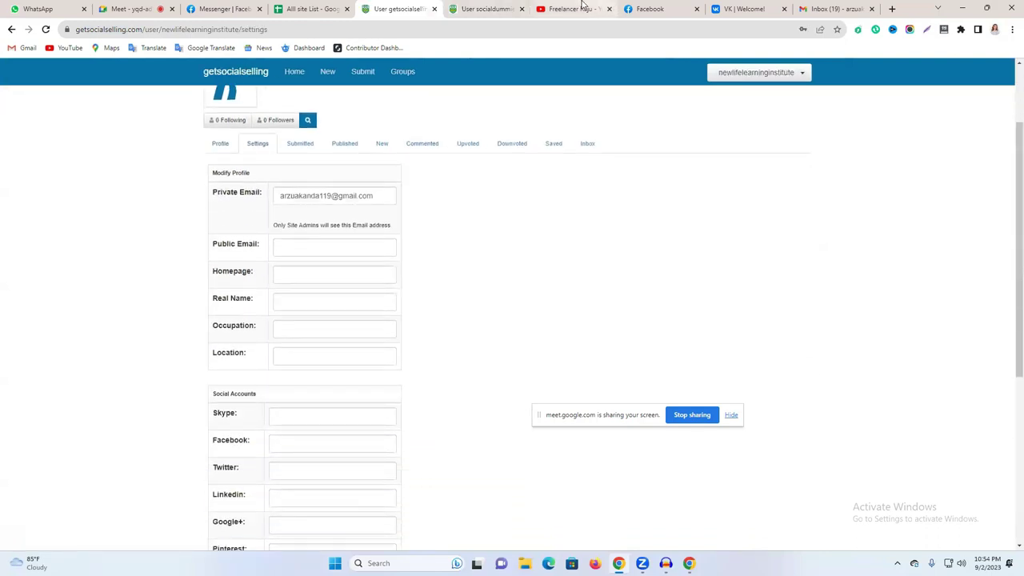
click(573, 9)
click(640, 9)
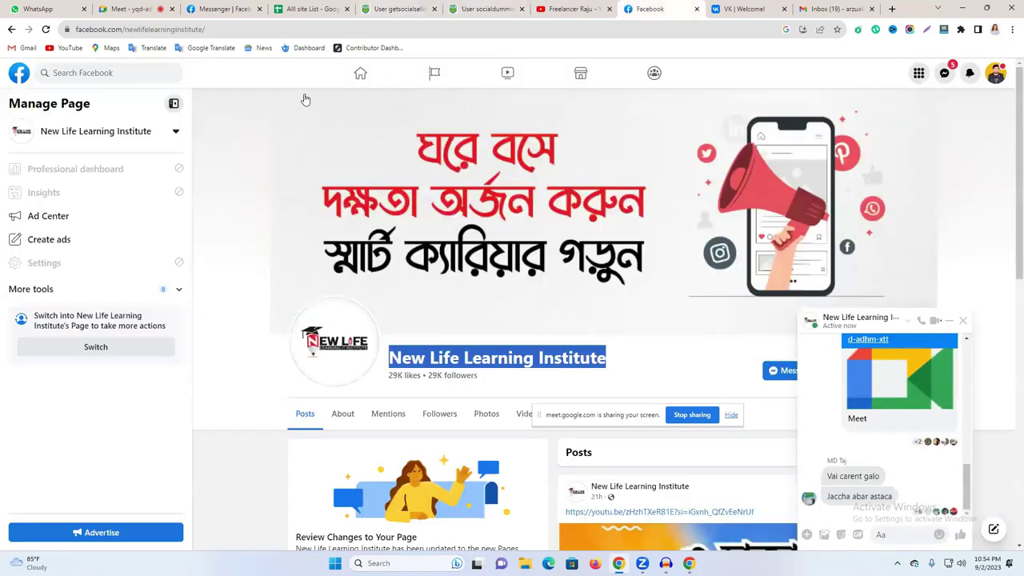
- Copy the website address newlifelearningitinstitute.com from the Facebook page's details and return to the getsocialselling profile settings
scroll(362, 381, down, 2)
scroll(361, 380, down, 5)
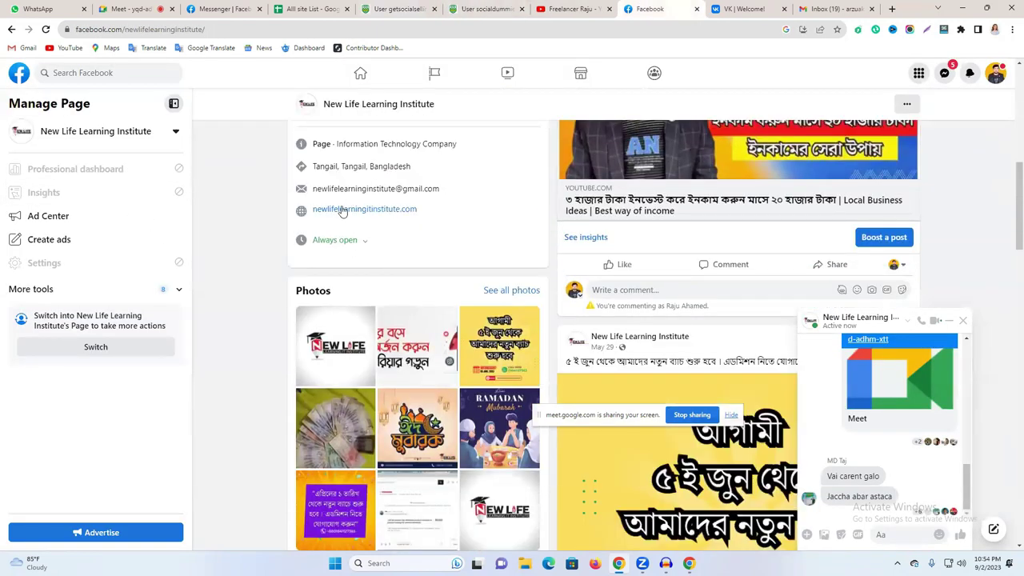
drag(426, 210, 308, 212)
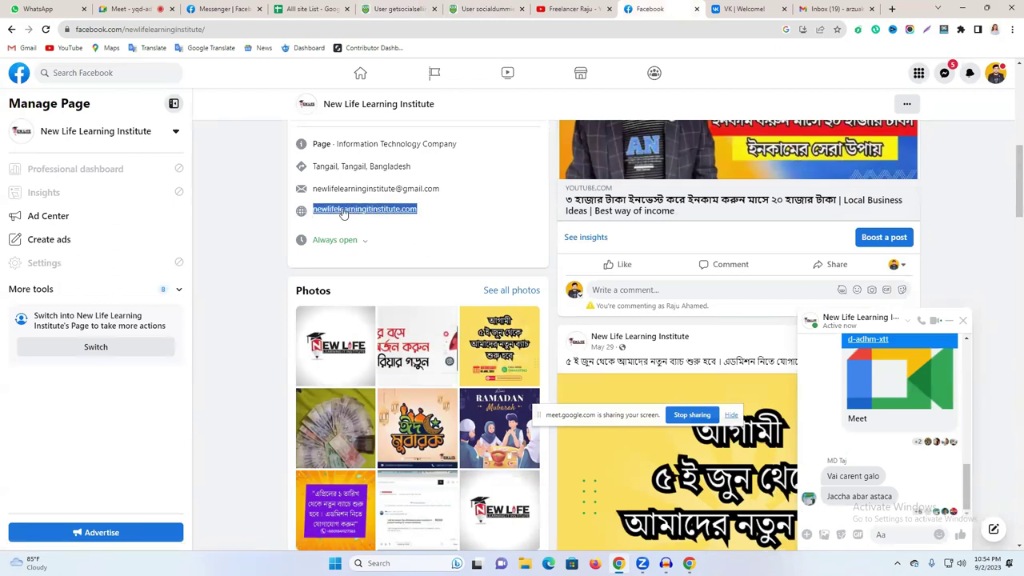
click(400, 8)
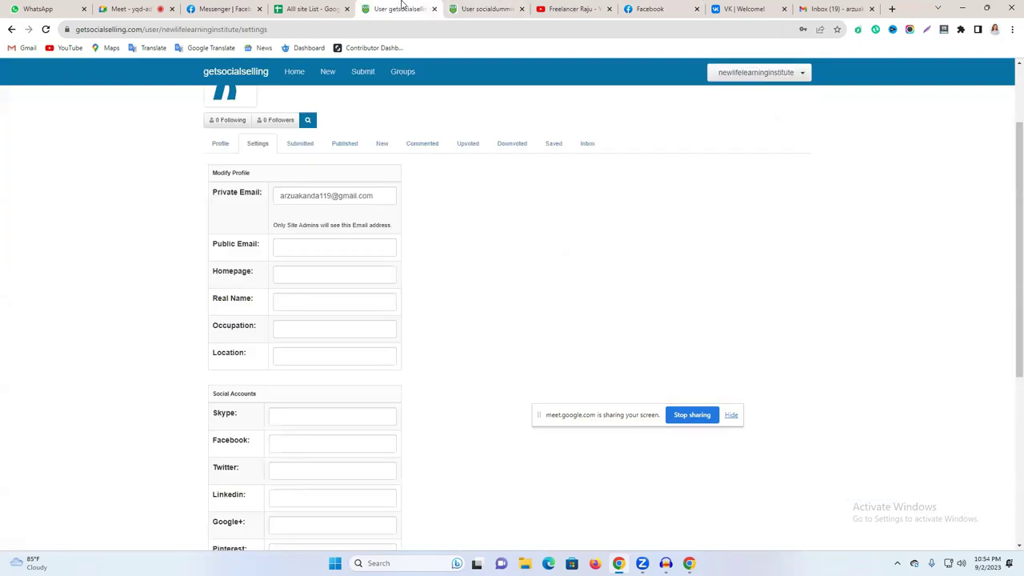
- Examine the getsocialselling profile, social account, display and password fields to see which ones can hold a link
scroll(316, 542, down, 2)
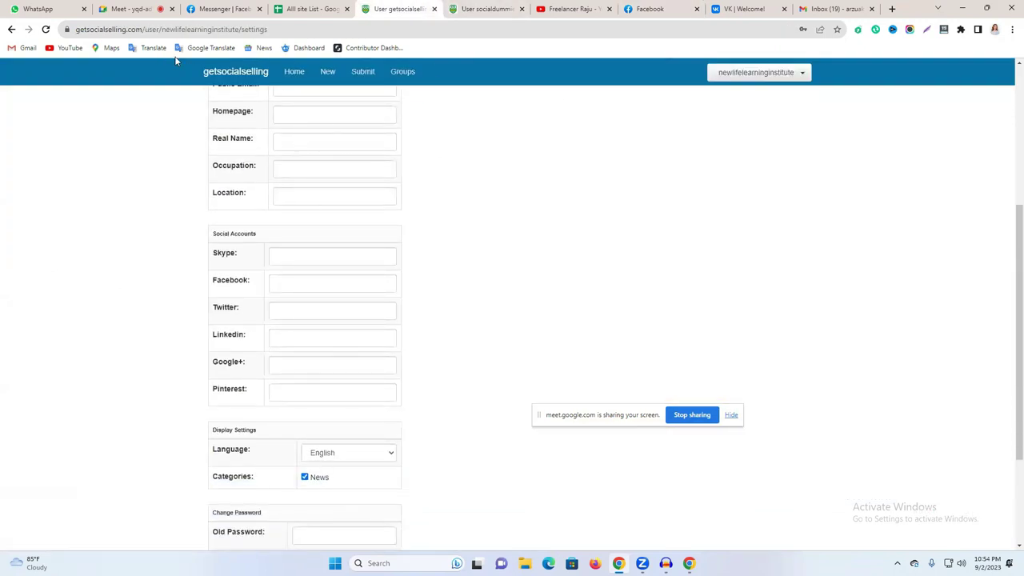
scroll(404, 150, up, 1)
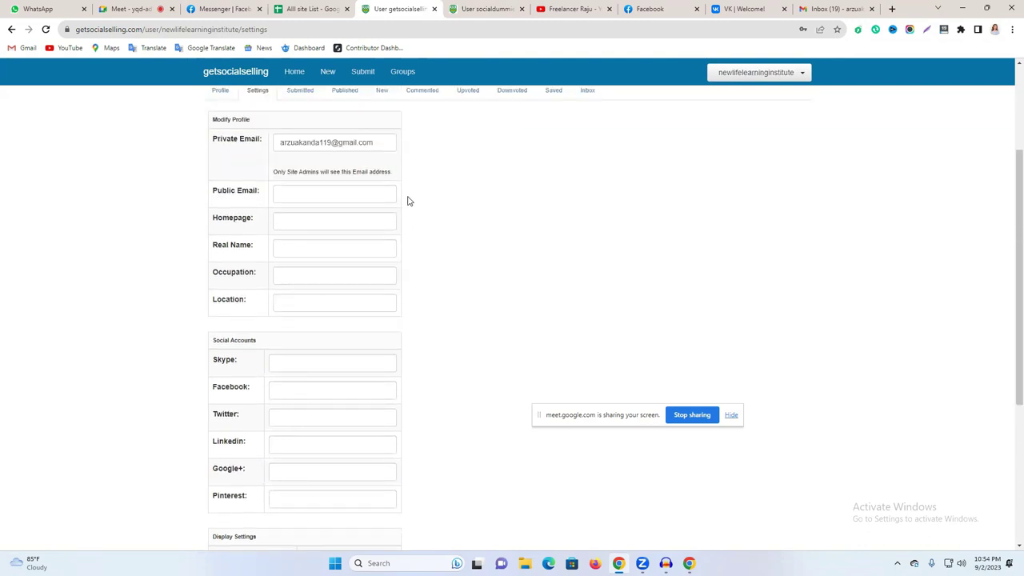
scroll(322, 310, down, 3)
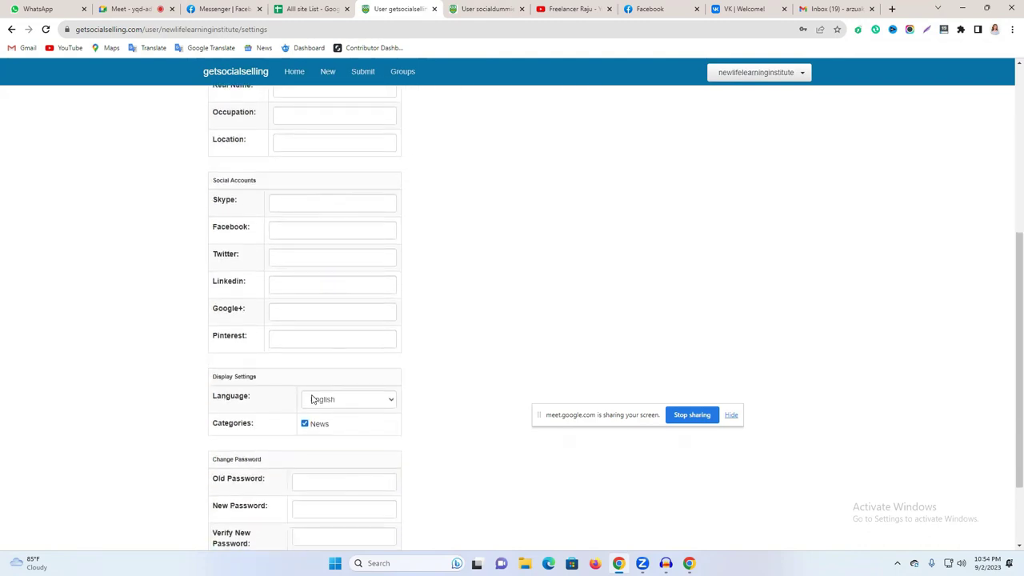
click(320, 432)
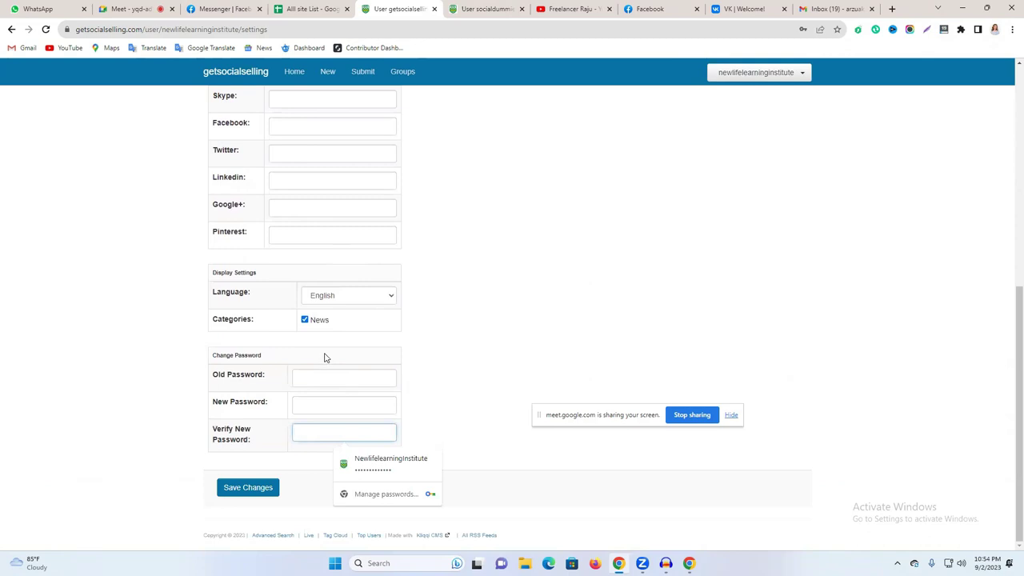
scroll(309, 377, up, 2)
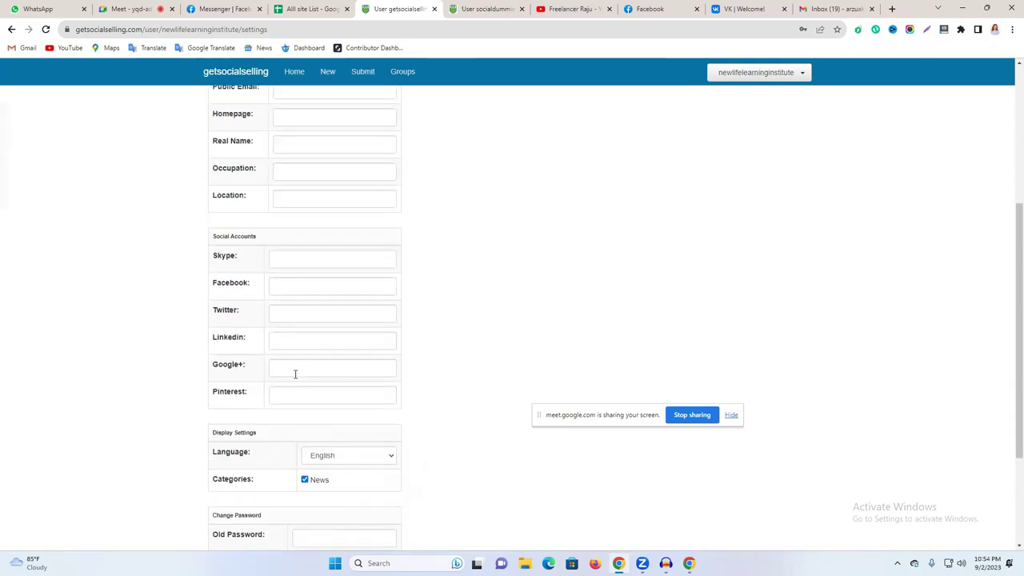
click(287, 295)
click(318, 368)
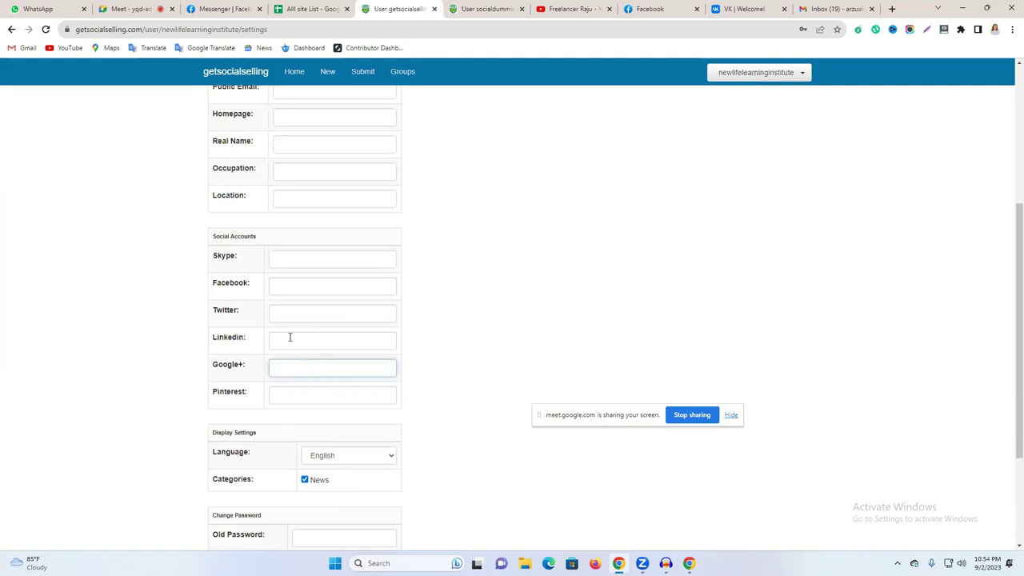
- Try to save newlifelearningitinstitute.com as the Homepage of the getsocialselling profile
scroll(295, 339, up, 1)
click(316, 223)
text(newlifelearninginstitute.com)
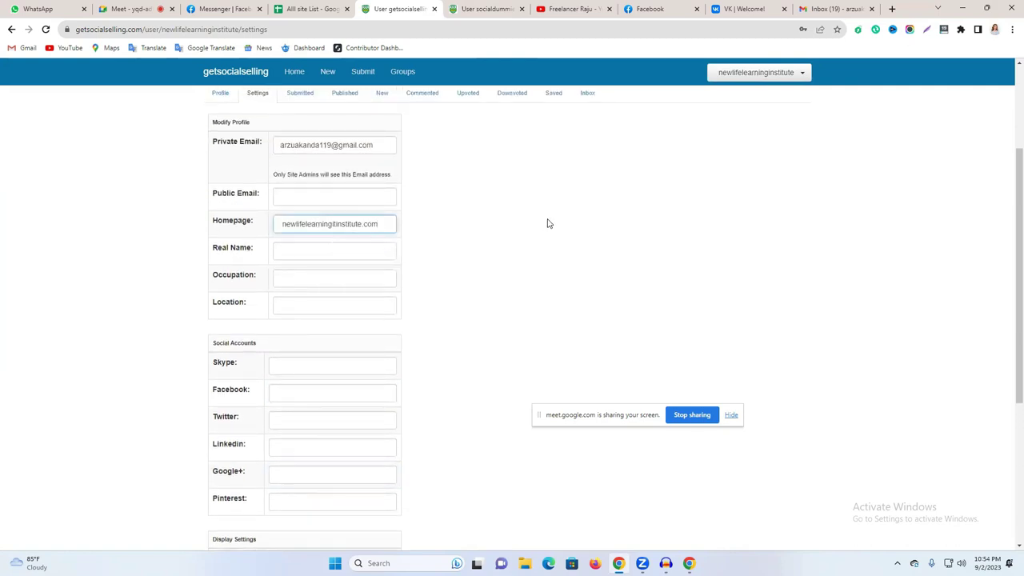
scroll(406, 323, down, 3)
click(241, 493)
scroll(464, 112, down, 1)
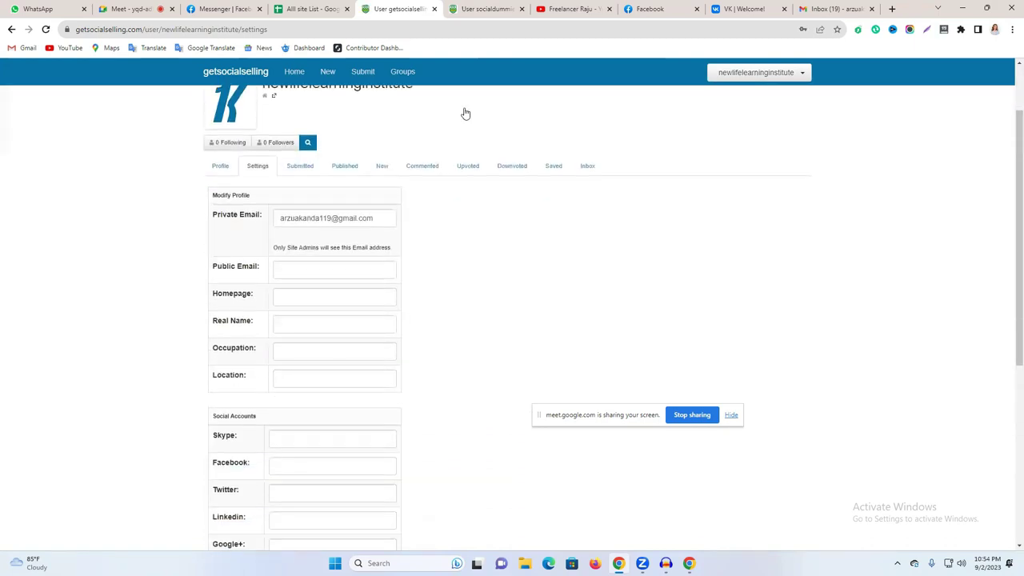
- Copy the Facebook page's URL into the Facebook field of the getsocialselling profile and save the changes
click(652, 9)
right_click(234, 33)
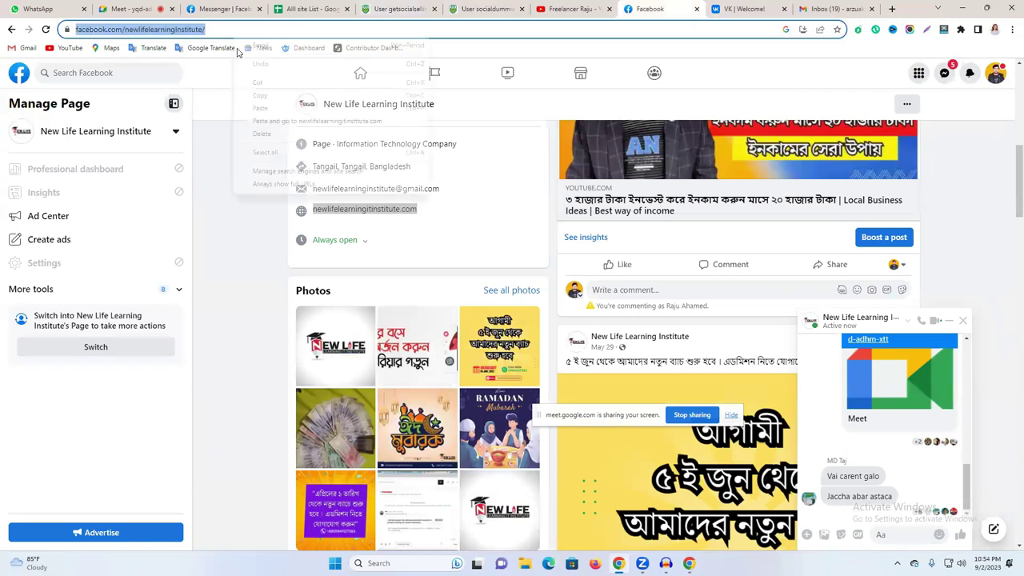
click(316, 97)
click(388, 7)
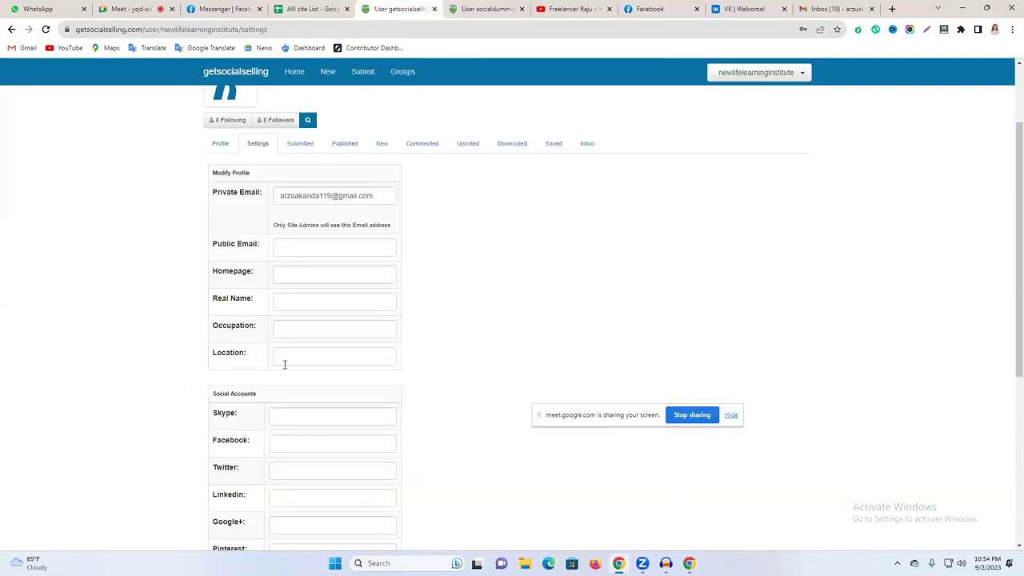
key(ctrl+v)
scroll(425, 457, down, 4)
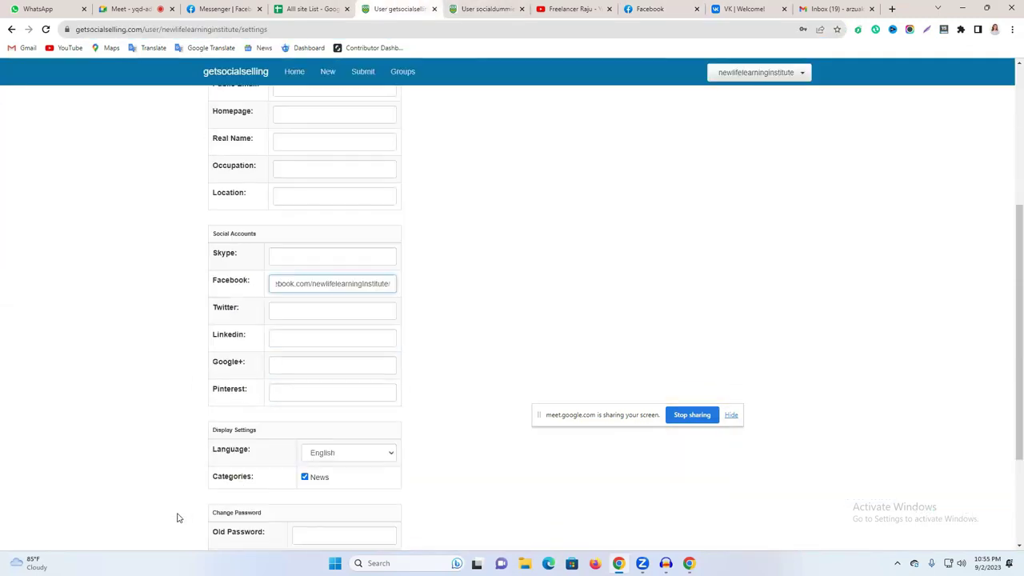
click(233, 491)
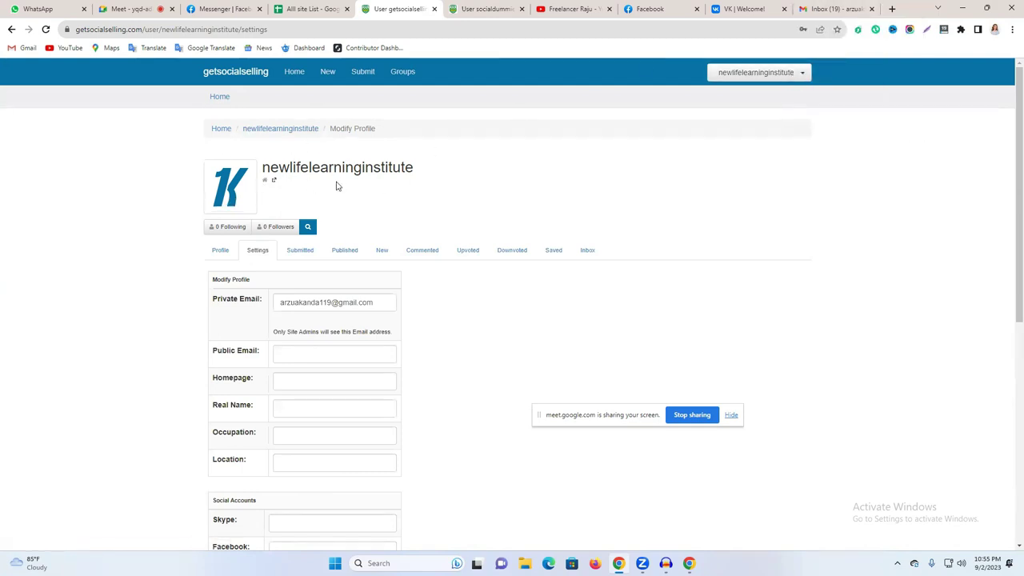
- Check the profile's external link and its Submitted page in new tabs, close the extra tabs and return to the profile settings
click(273, 183)
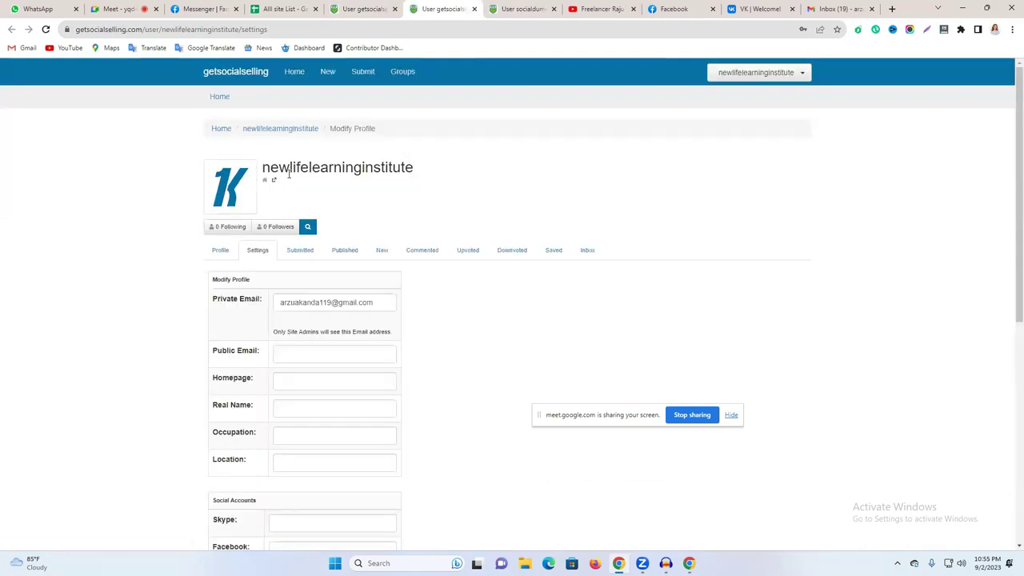
scroll(290, 340, down, 5)
scroll(290, 340, up, 5)
click(352, 261)
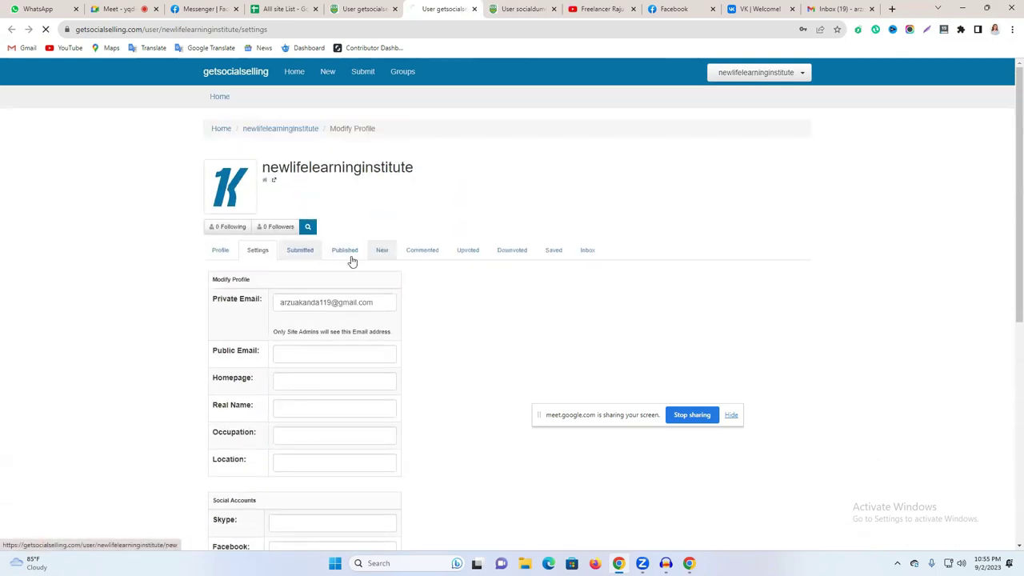
click(279, 180)
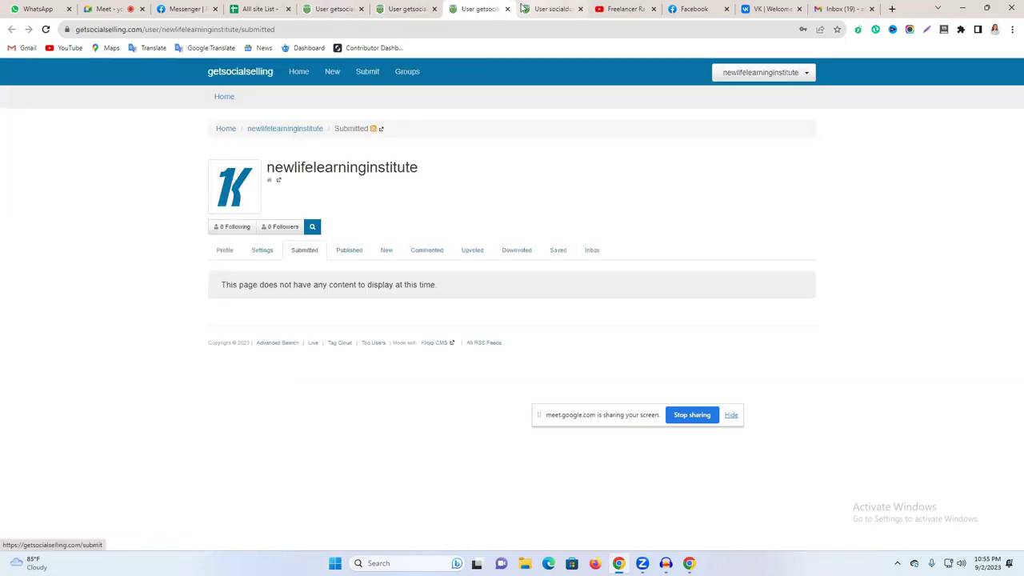
click(507, 9)
click(507, 9)
click(336, 9)
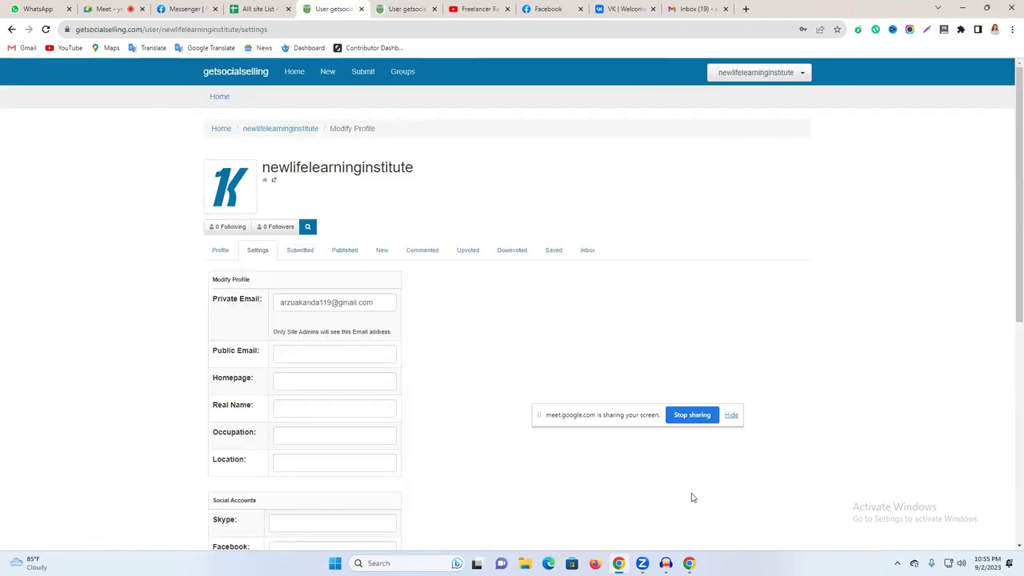
- Fill the profile's Homepage with the suggested address newlifelearningitinstitute.com and save the changes
click(304, 385)
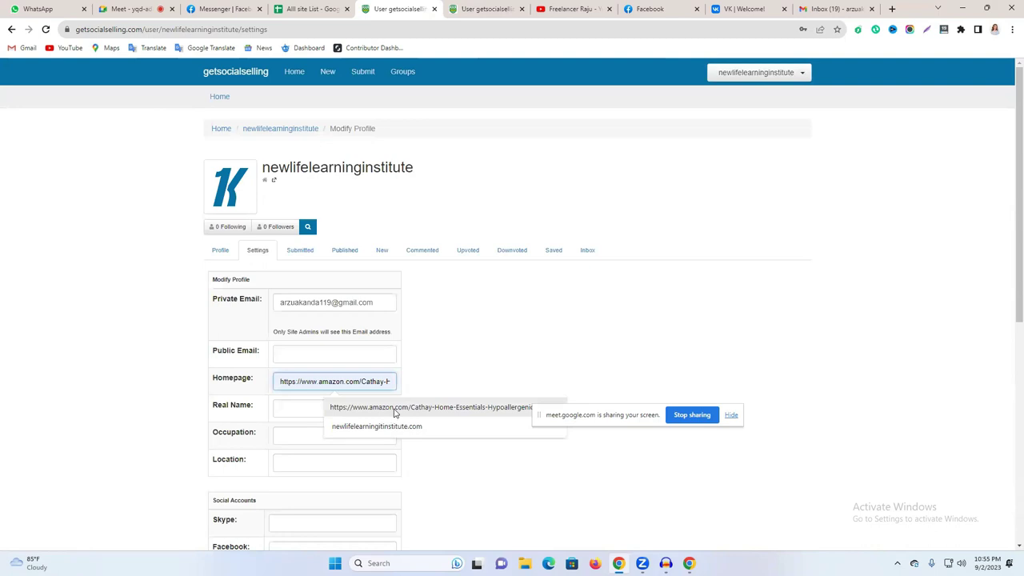
click(367, 422)
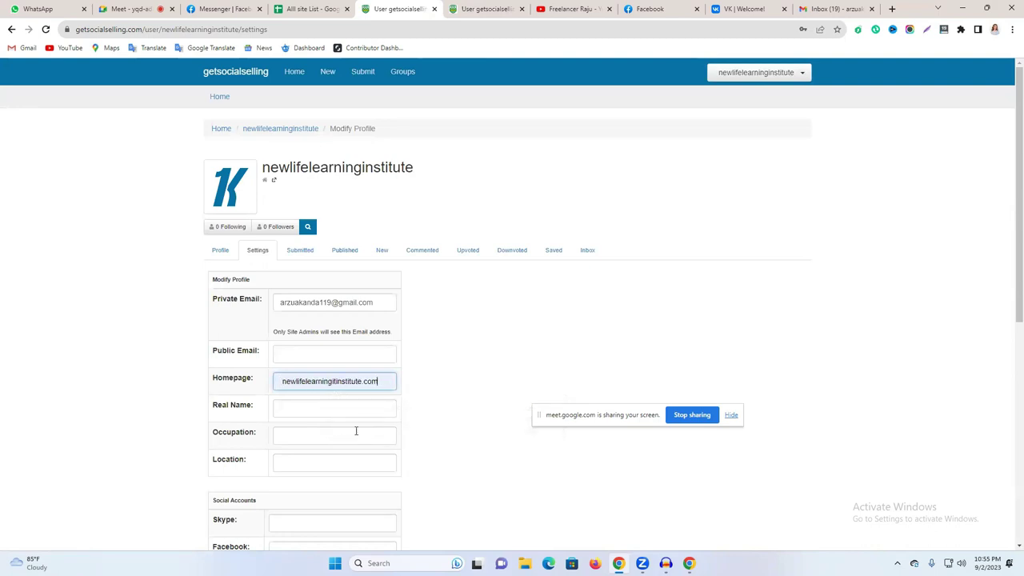
scroll(338, 441, down, 6)
click(268, 486)
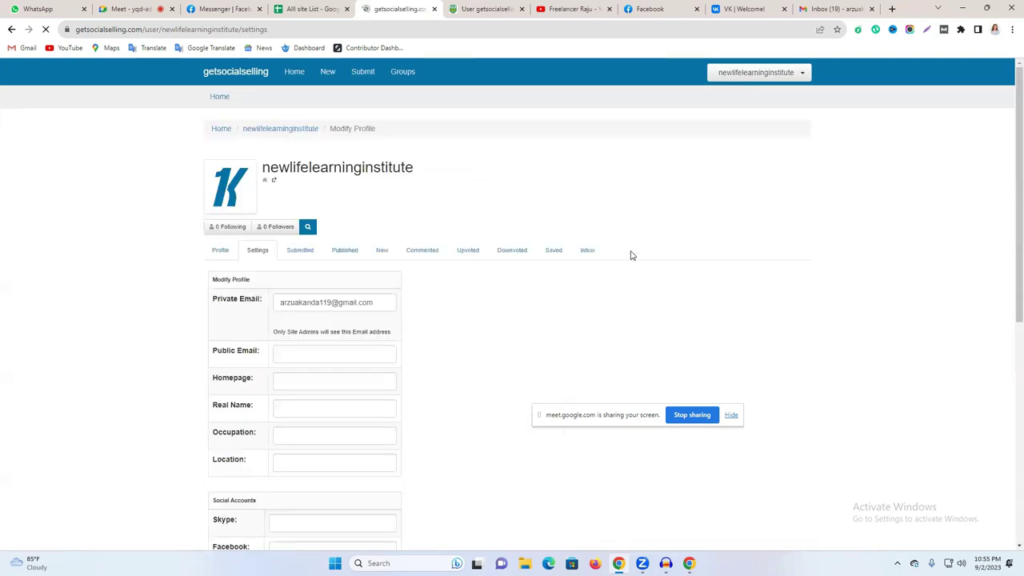
- Start a new story submission on getsocialselling and try to continue with newlifelearningitinstitute.com as its news URL
click(303, 254)
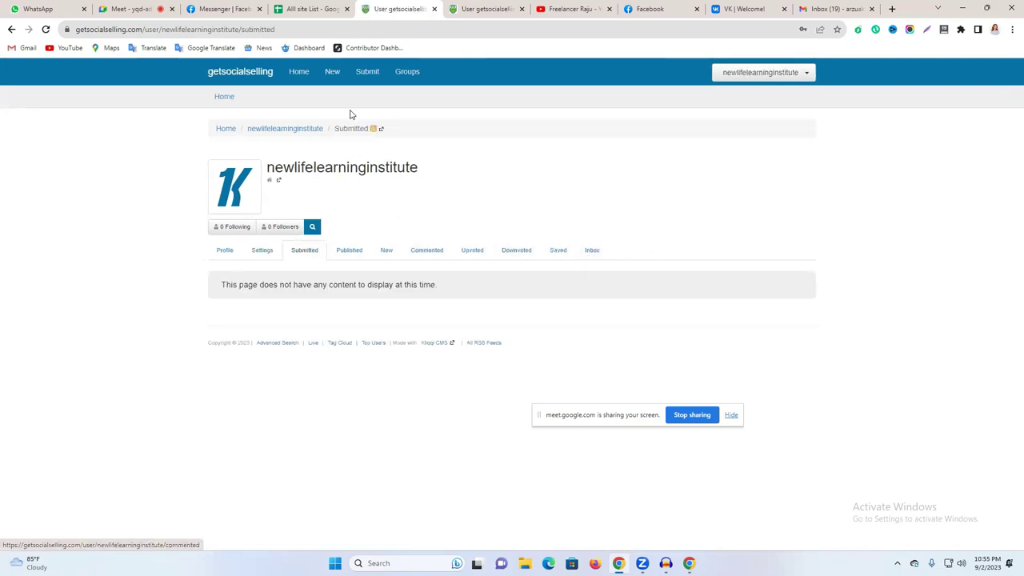
click(368, 73)
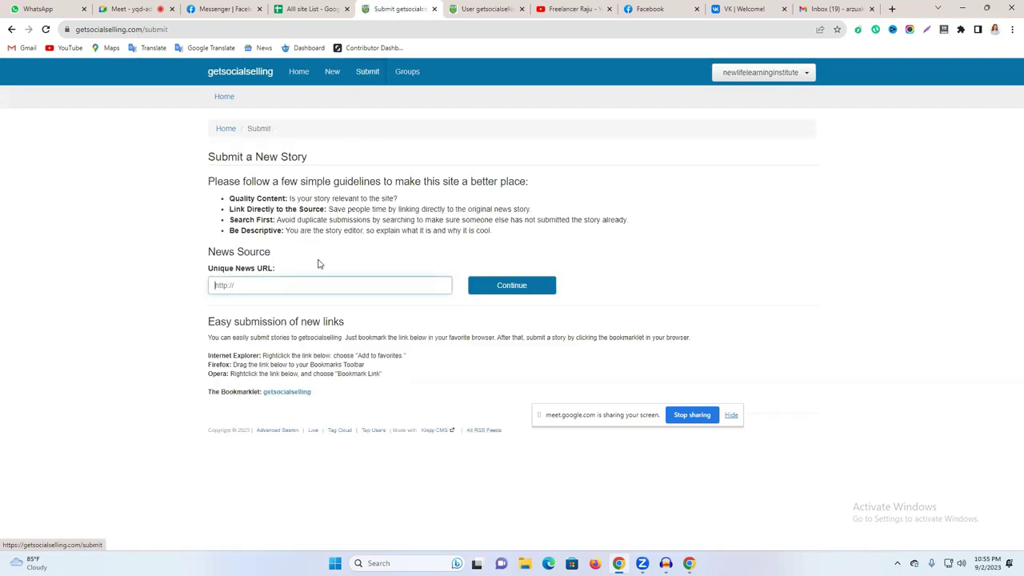
click(249, 286)
click(328, 312)
click(513, 286)
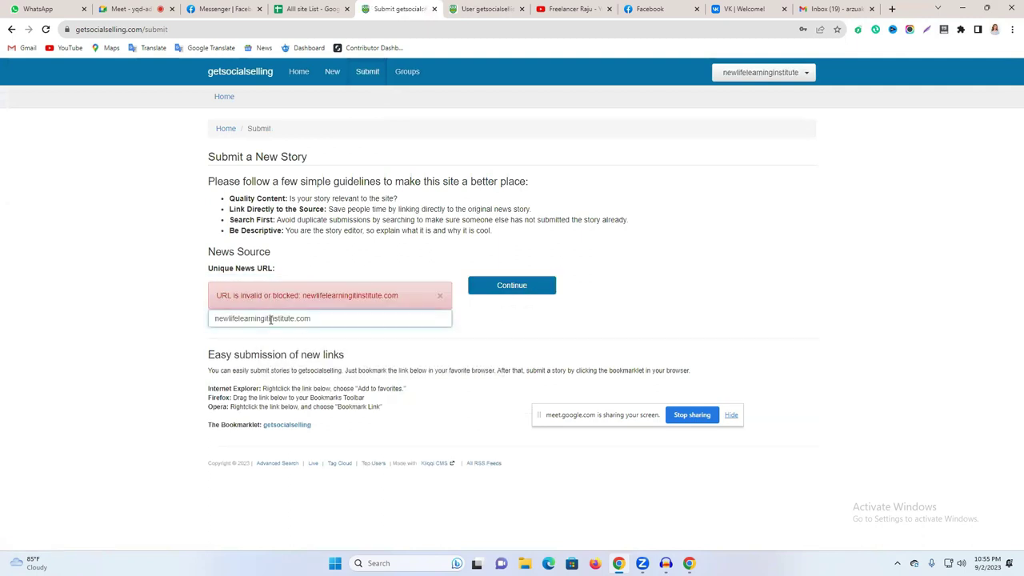
click(299, 319)
click(640, 8)
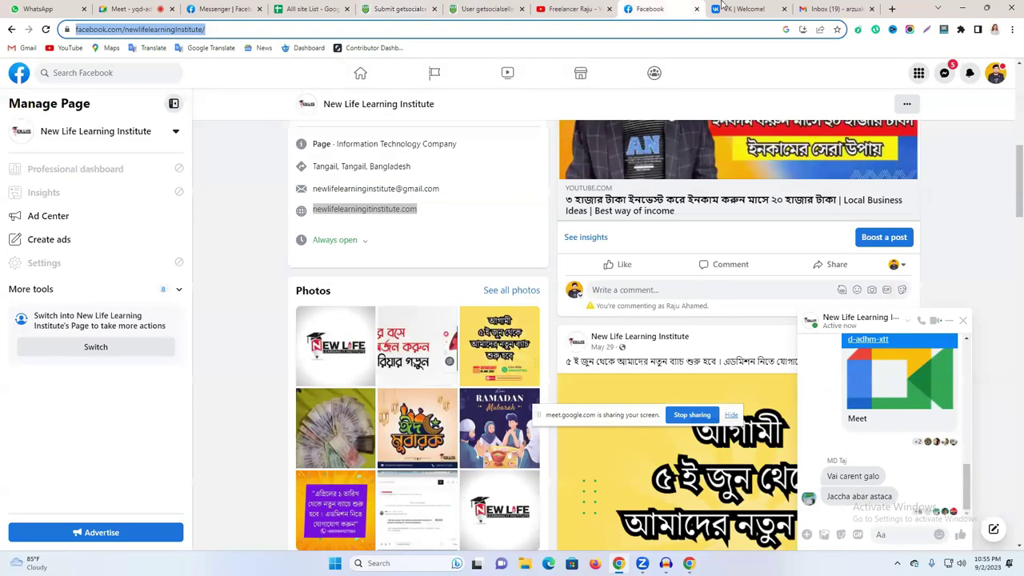
click(572, 8)
click(403, 7)
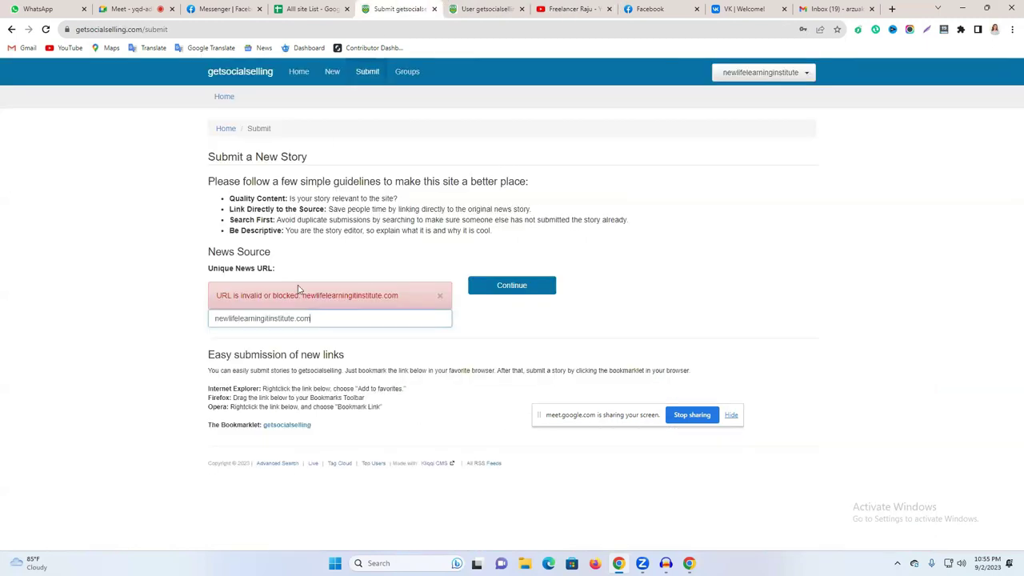
- Copy the address from the news URL field and open newlifelearningitinstitute.com in a new tab
triple_click(297, 317)
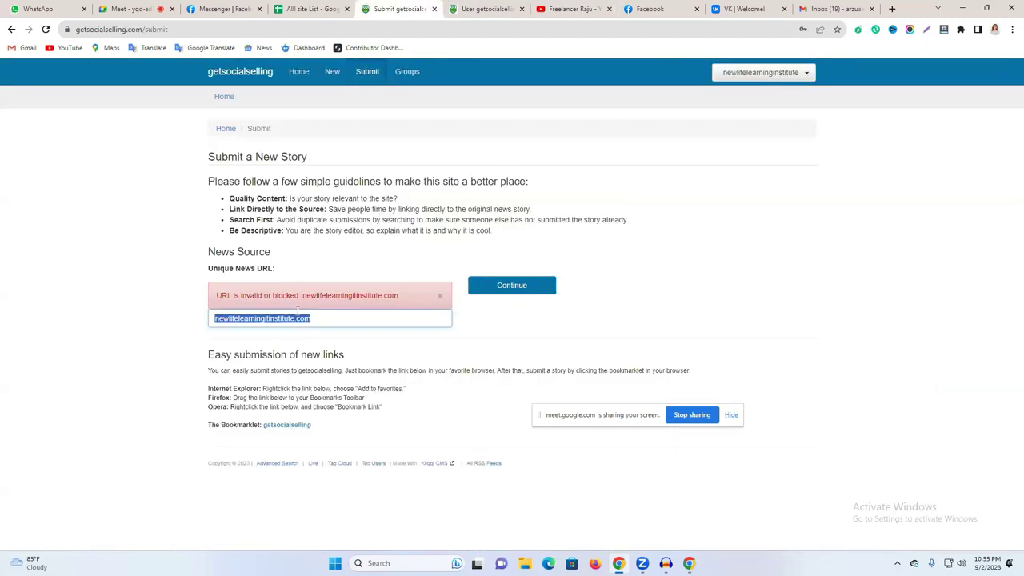
click(892, 9)
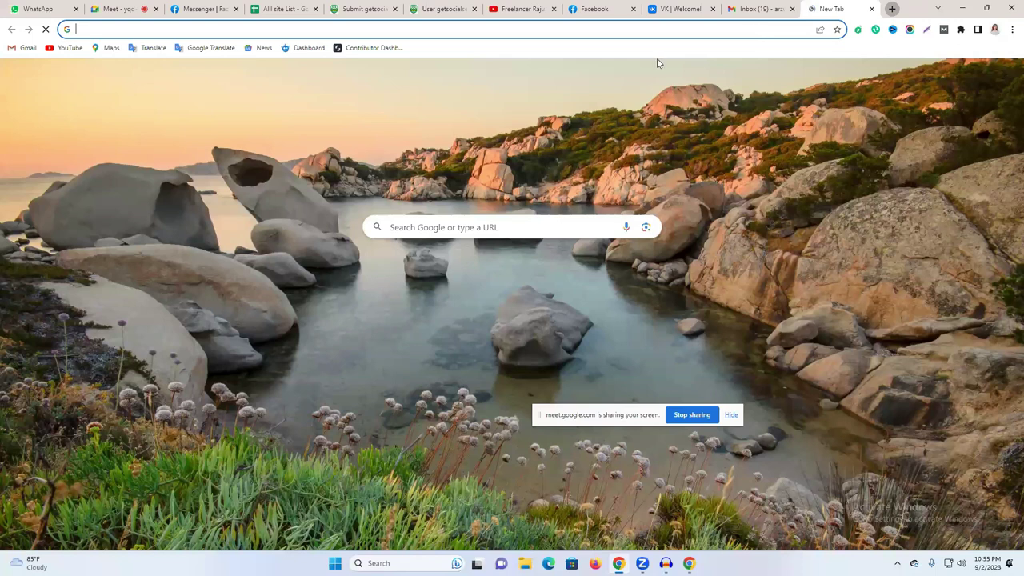
key(ctrl+v)
key(Return)
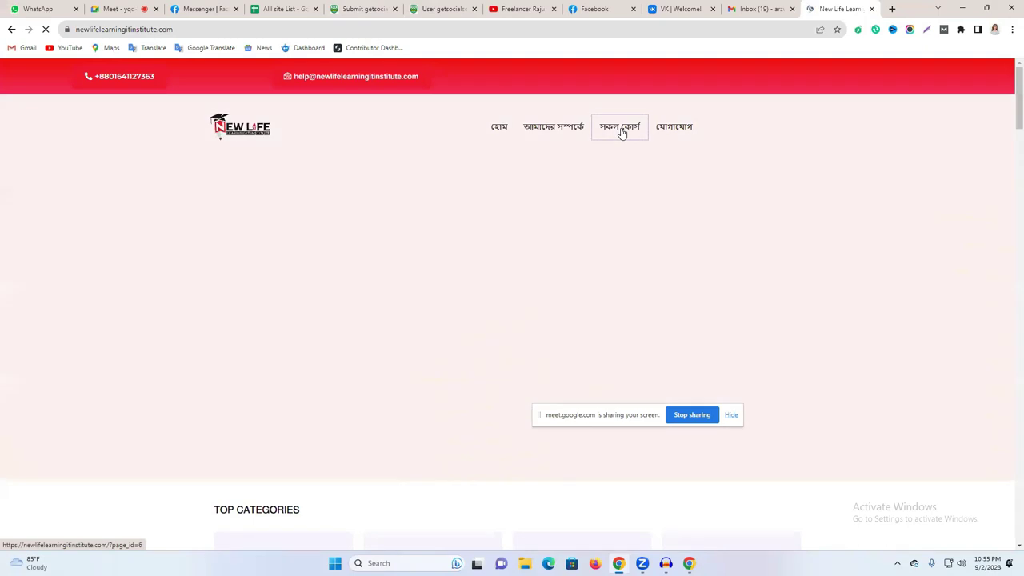
- Open the ডিজিটাল মার্কেটিং course from the website's course list and copy its page URL
click(621, 133)
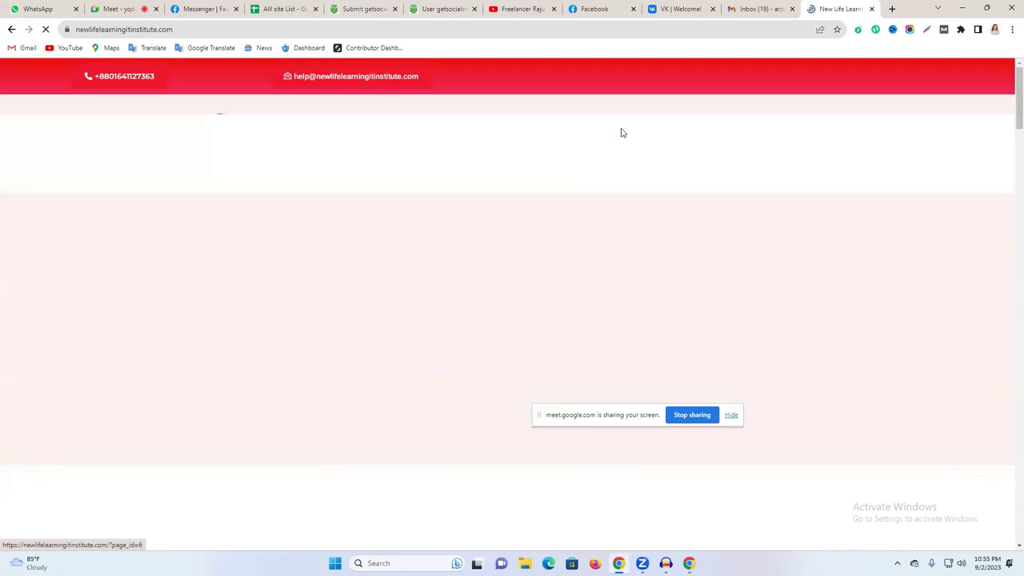
scroll(415, 200, down, 2)
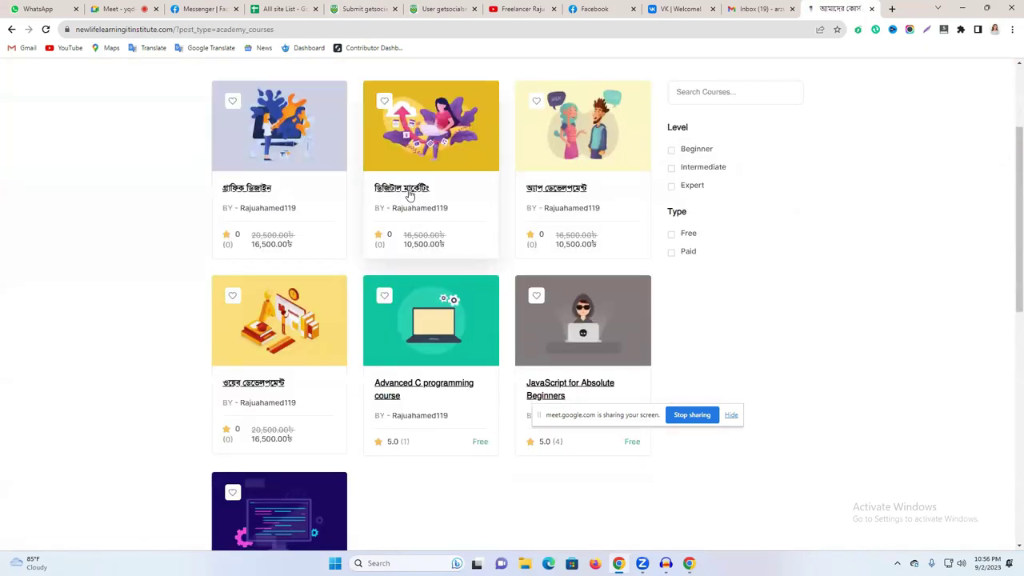
click(410, 191)
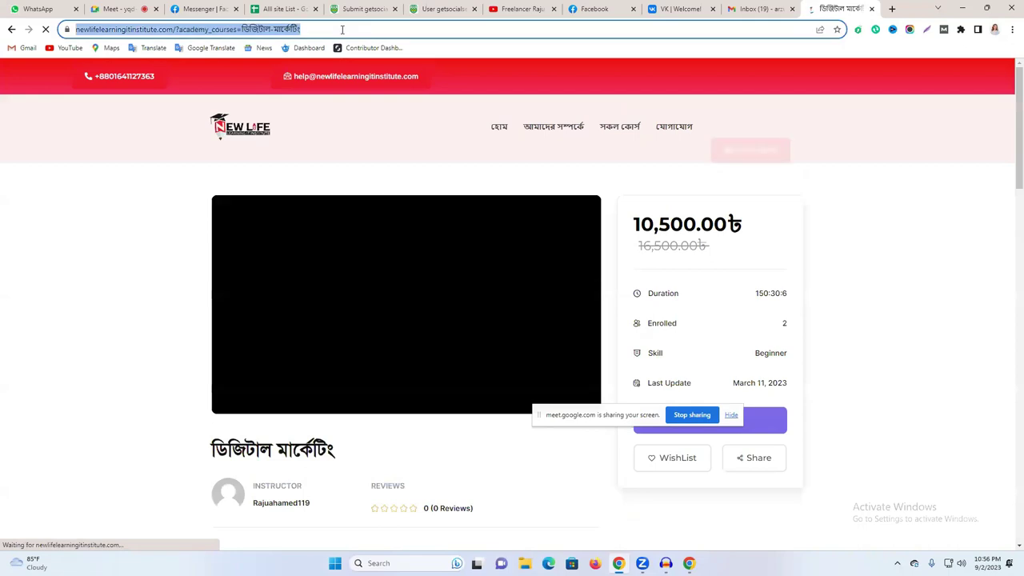
right_click(346, 30)
click(418, 89)
- Replace the story's news URL on getsocialselling with the copied course URL and continue to the article details
click(357, 6)
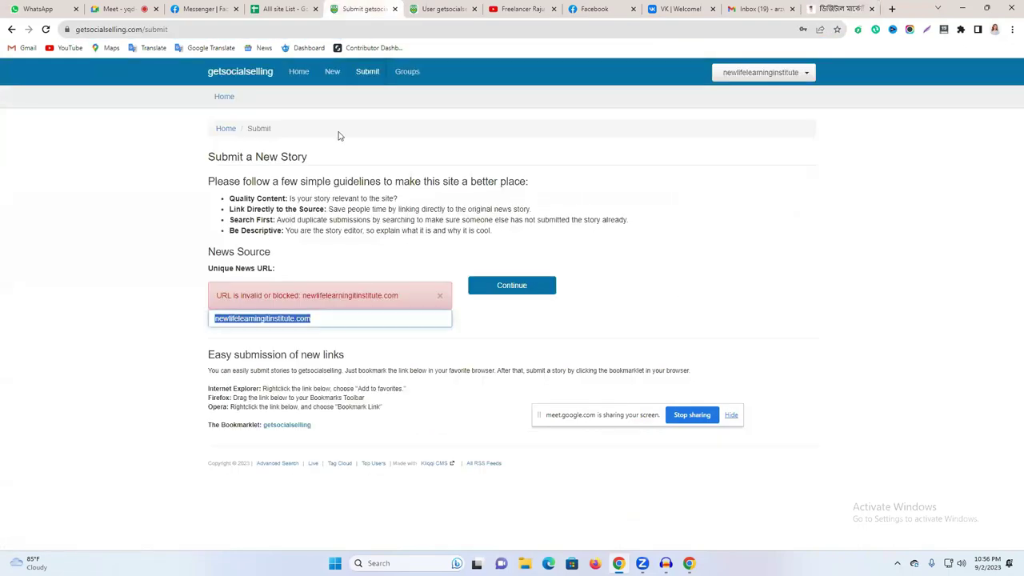
key(ctrl+v)
click(512, 285)
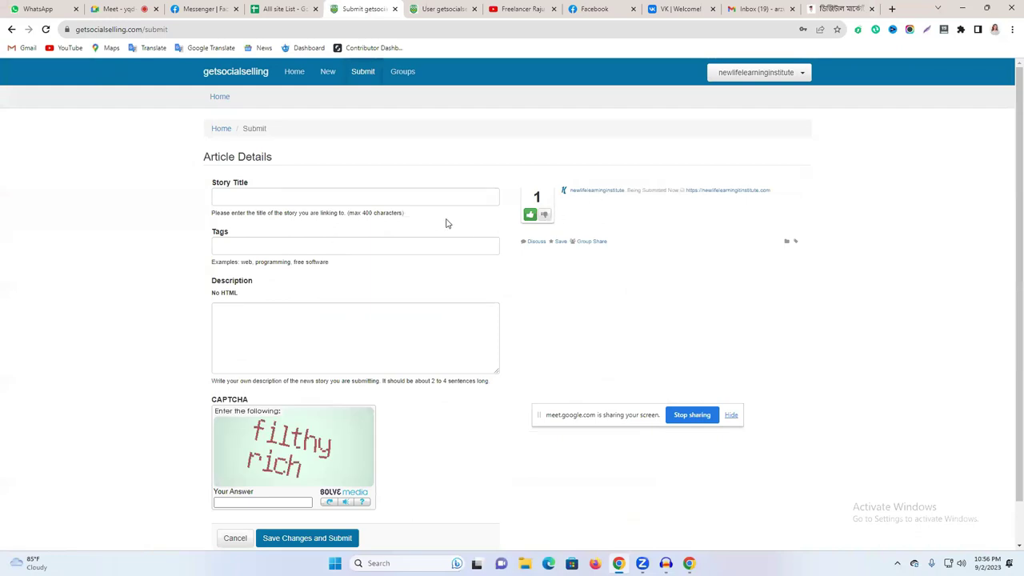
- Copy the course title ডিজিটাল মার্কেটিং from the course page into the story's title and tags
click(272, 199)
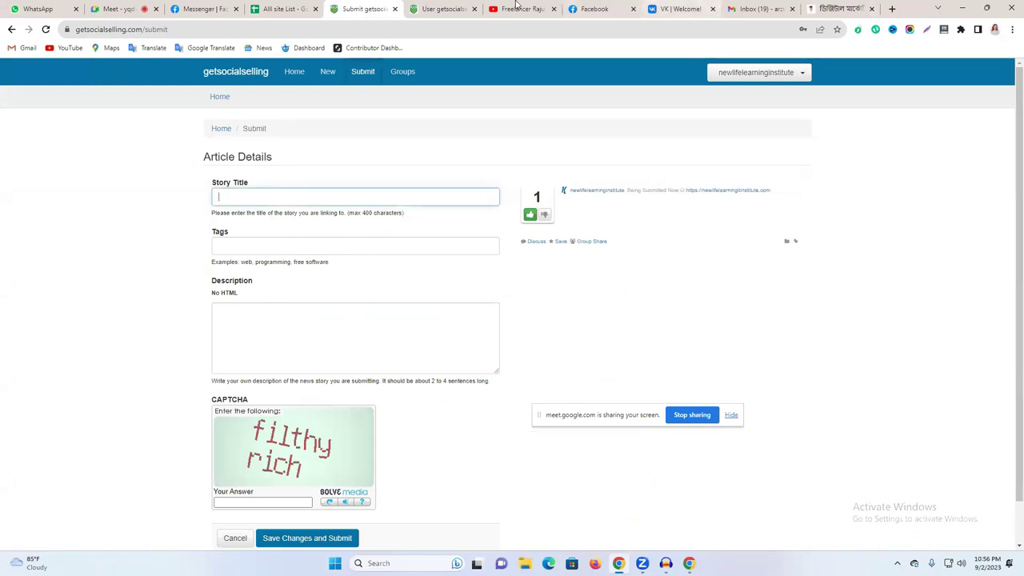
click(824, 8)
scroll(270, 366, down, 1)
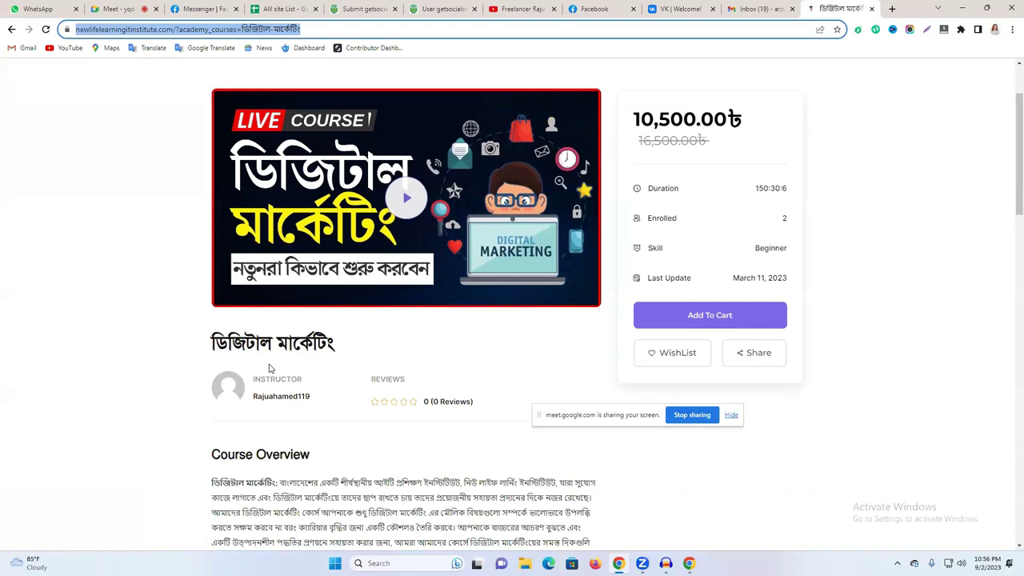
triple_click(273, 343)
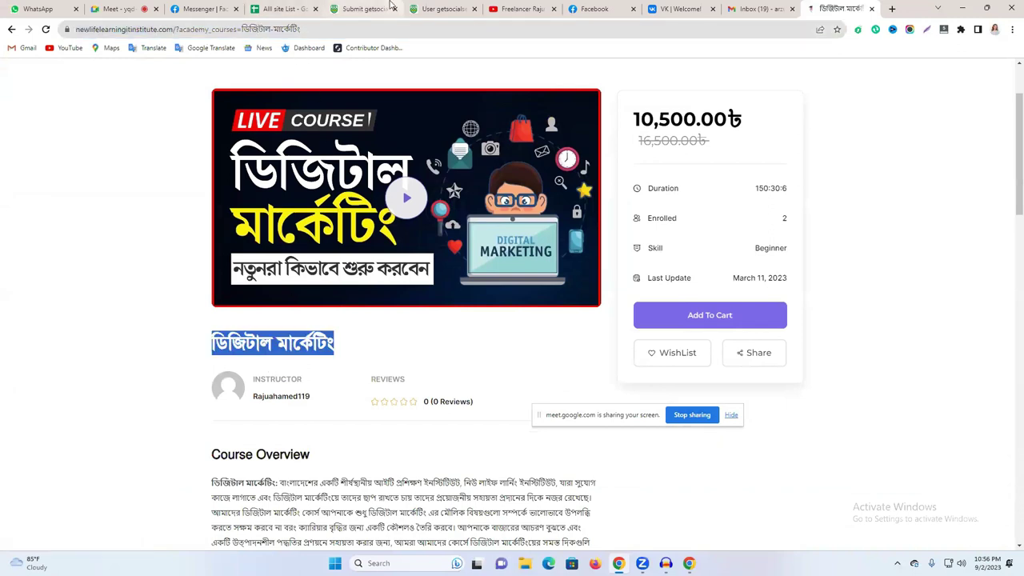
click(364, 9)
key(ctrl+v)
click(316, 245)
key(ctrl+v)
- Copy the course overview through the 22-item module list from the course page into the story's description
click(279, 315)
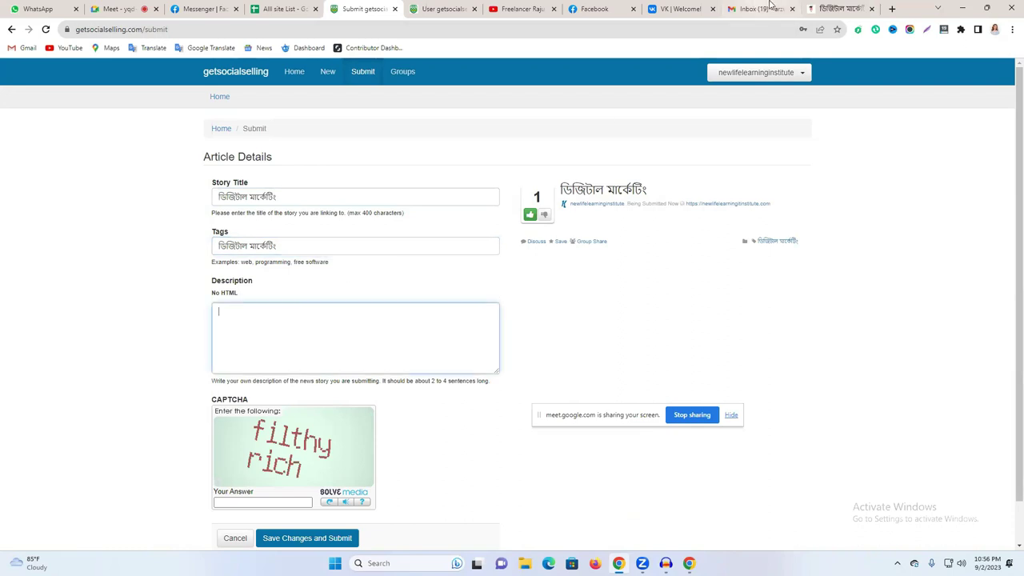
click(836, 9)
scroll(216, 374, down, 1)
drag(216, 375, 445, 491)
scroll(400, 448, down, 2)
scroll(448, 455, down, 3)
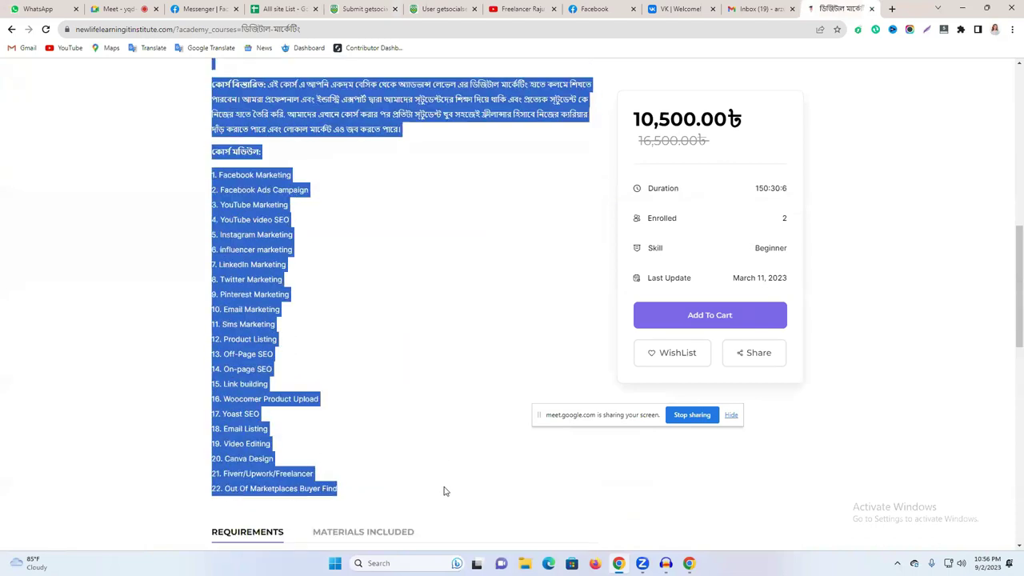
click(364, 9)
click(247, 341)
key(ctrl+v)
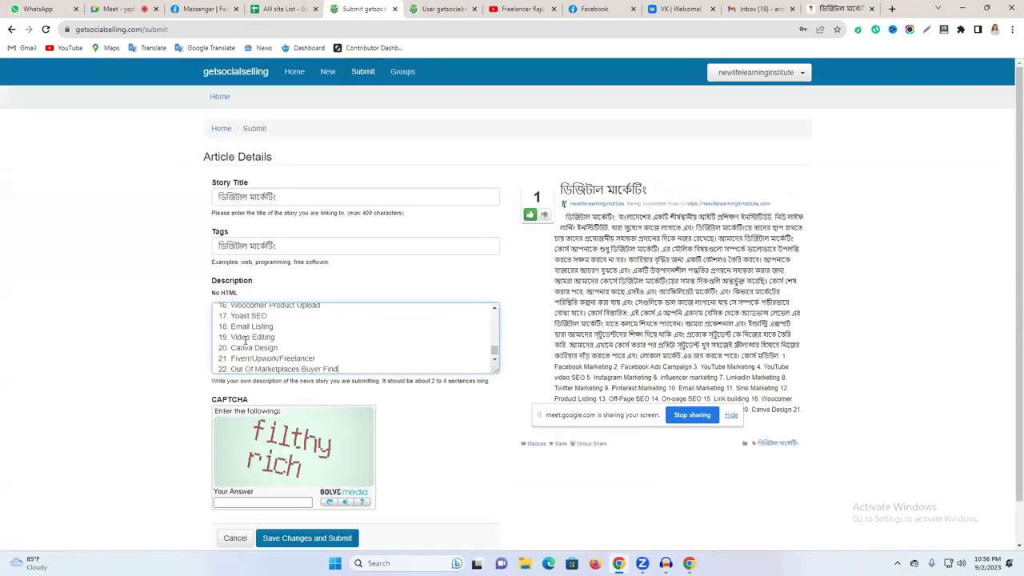
- Answer the CAPTCHA and submit the story
scroll(410, 334, down, 1)
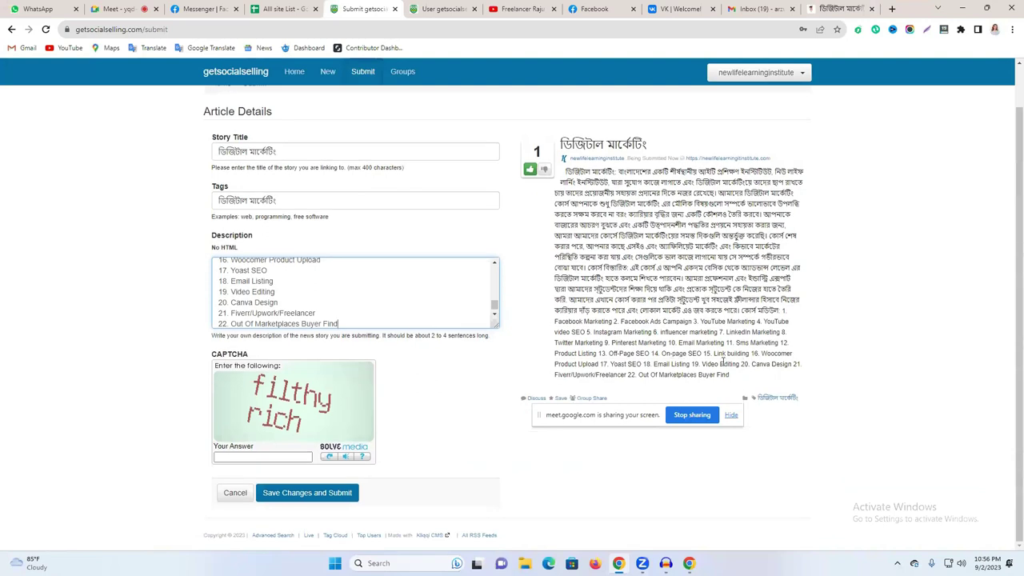
click(247, 455)
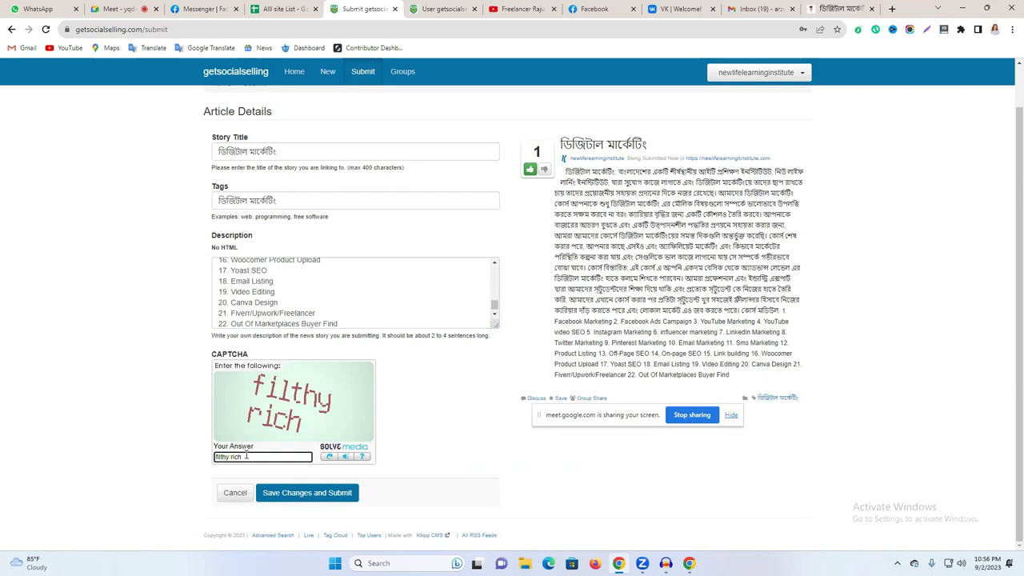
click(287, 494)
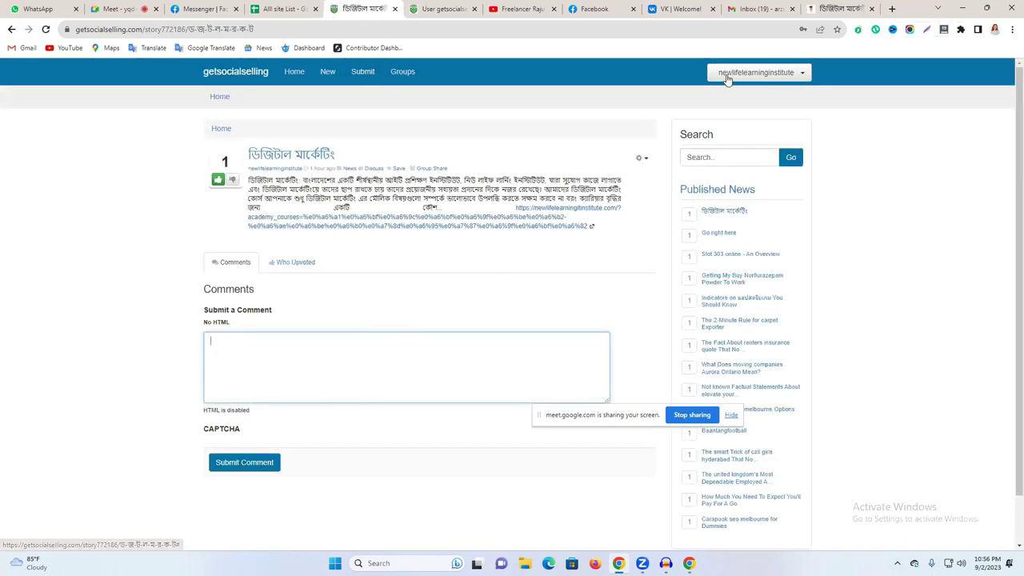
- Open the story from the profile's submitted stories, check its course link and close the page it opens
click(267, 169)
click(305, 252)
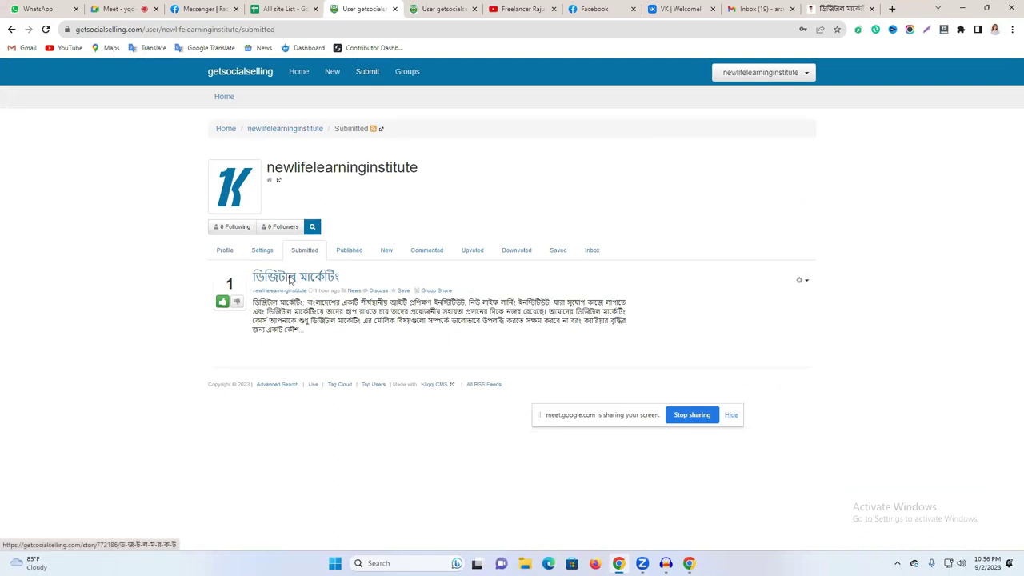
click(290, 277)
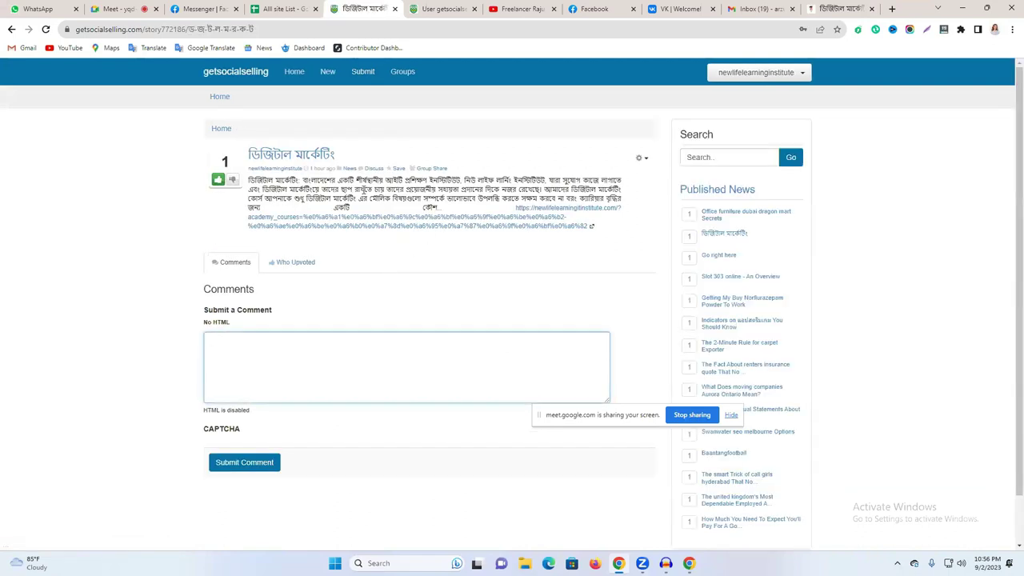
click(357, 226)
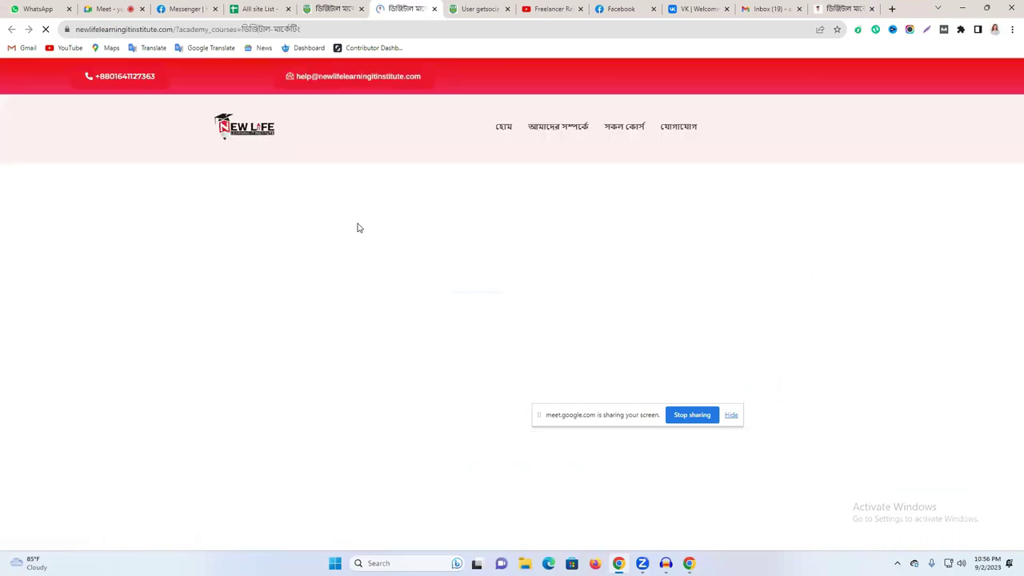
click(433, 9)
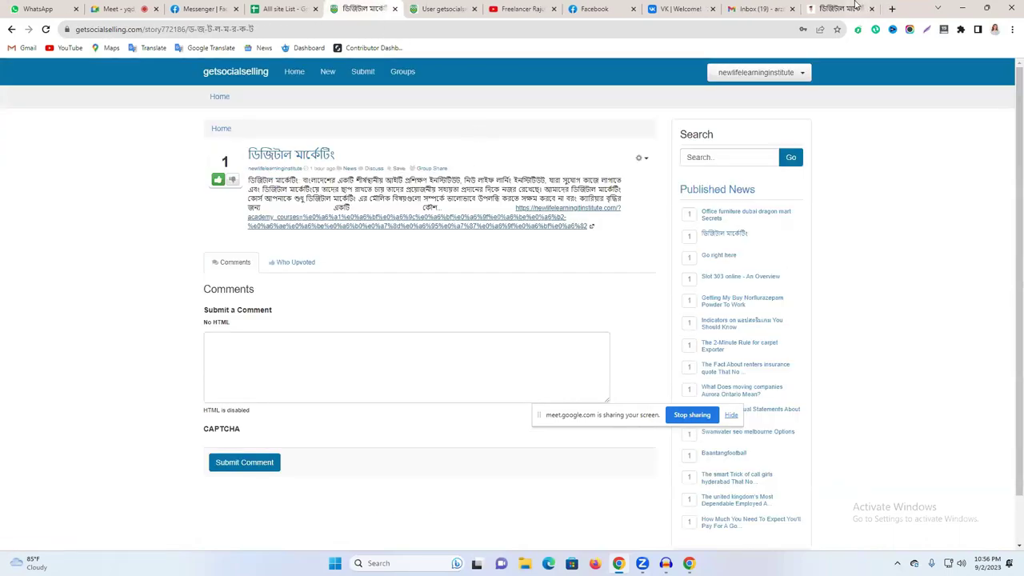
- Switch to VK and try to sign in with the Gmail account's e-mail address
click(644, 9)
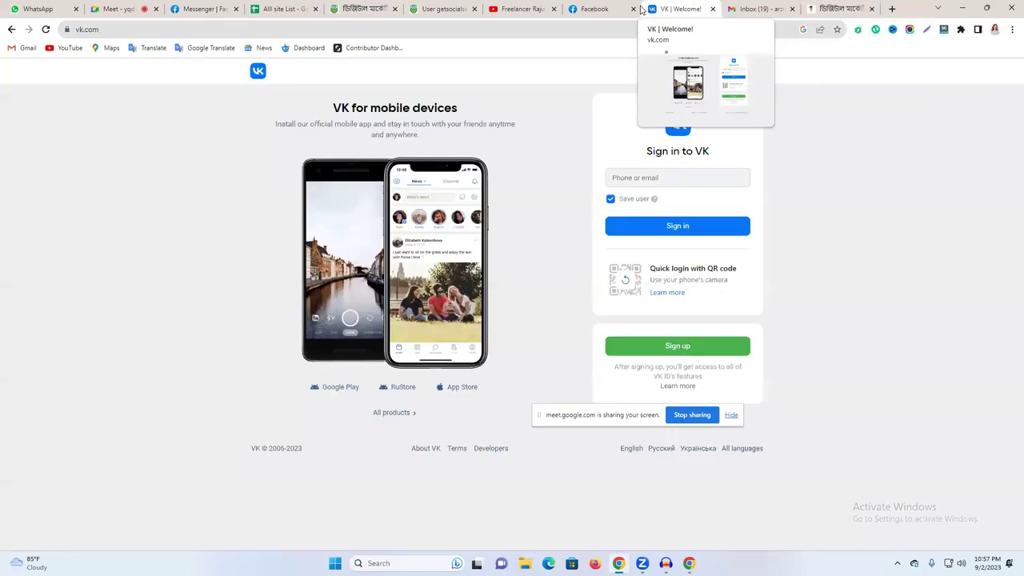
click(647, 180)
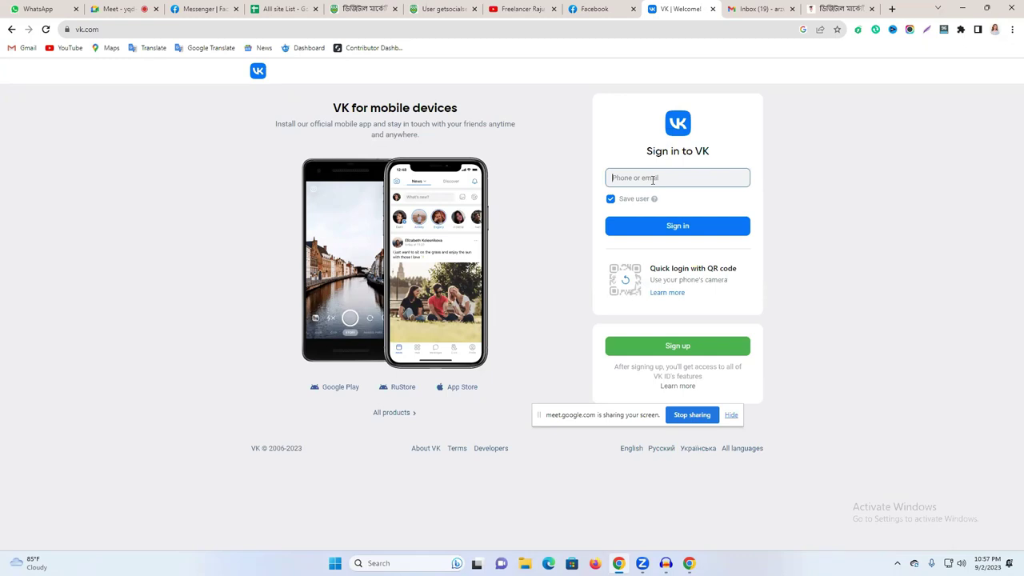
click(773, 7)
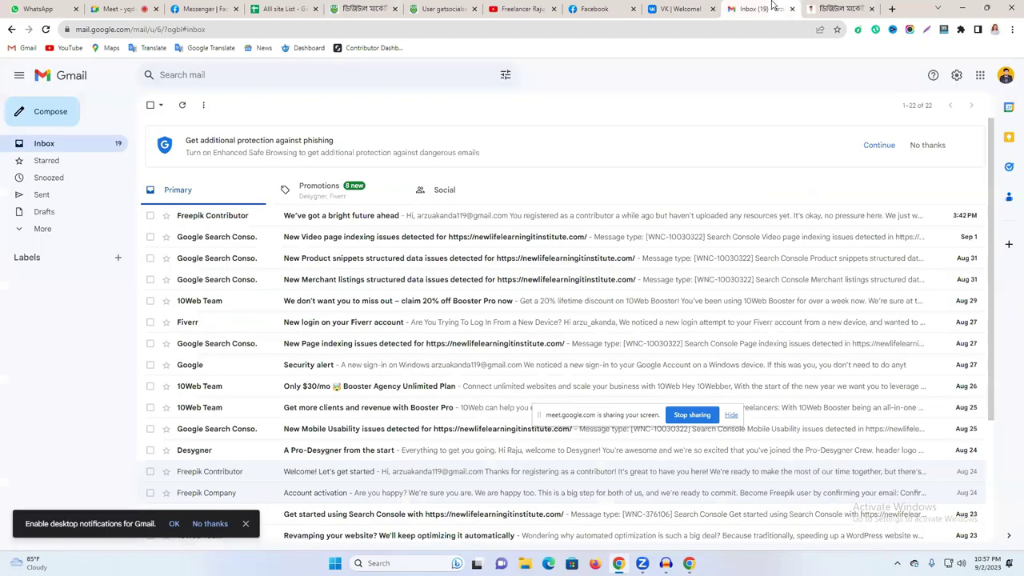
click(1005, 75)
click(627, 6)
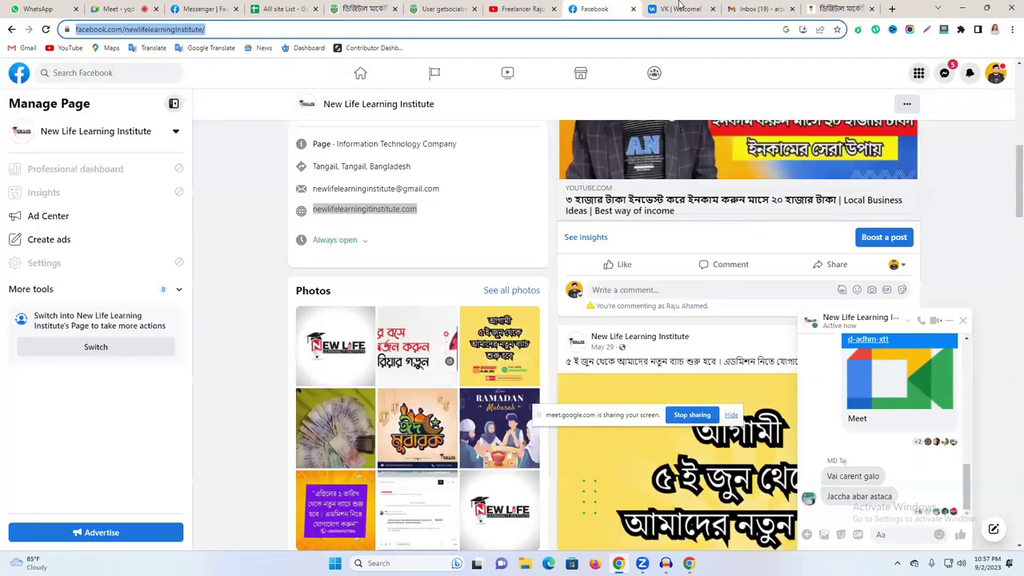
key(ctrl+Tab)
click(690, 231)
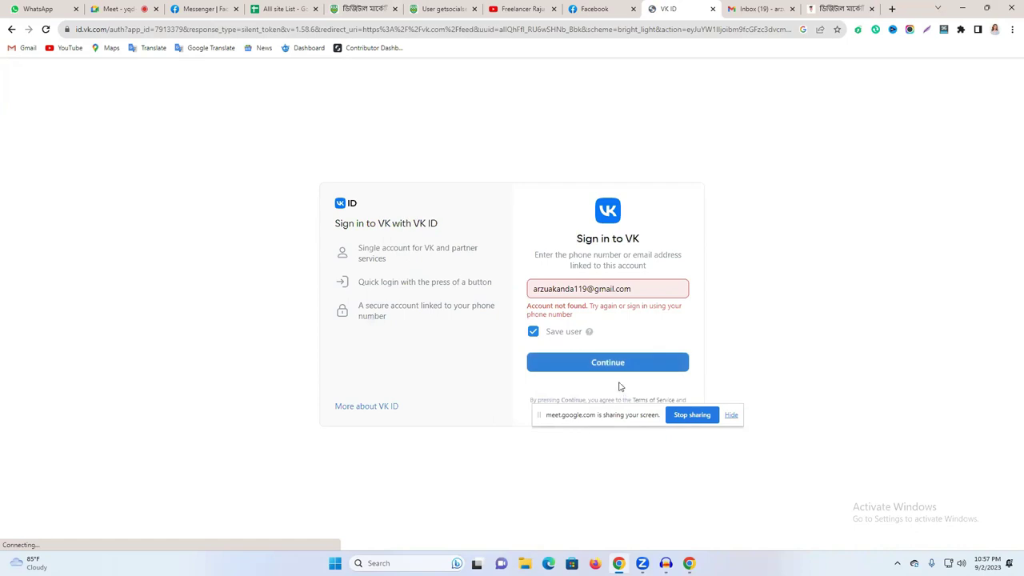
click(599, 365)
drag(606, 417, 754, 405)
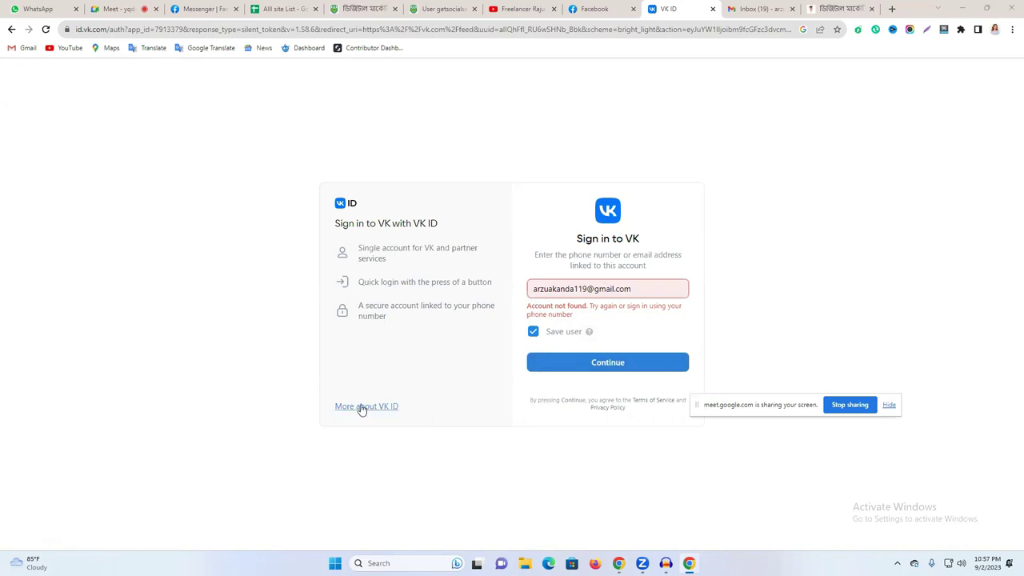
click(608, 366)
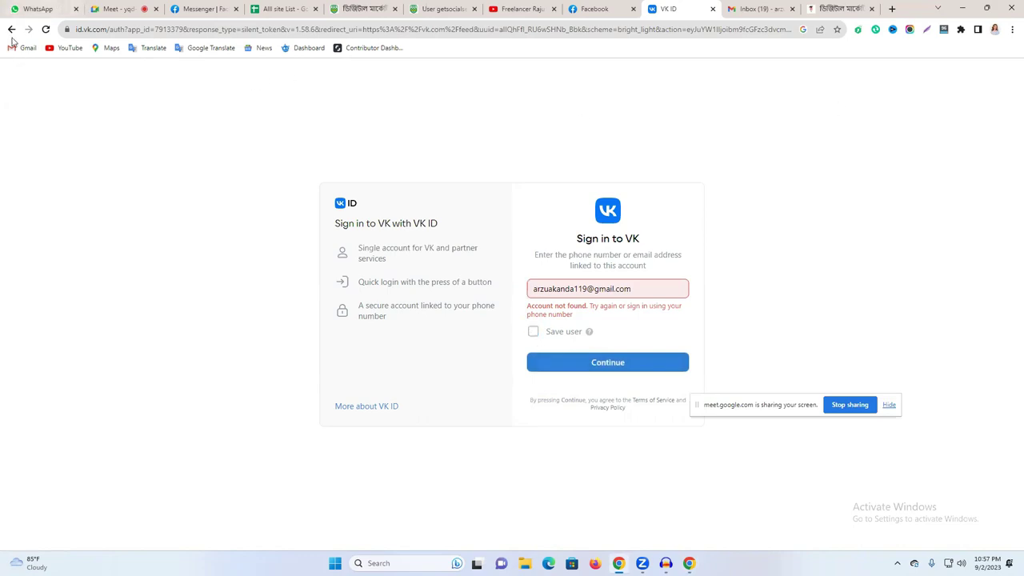
- Return to VK's start page, try the phone number sign-up and close VK
click(11, 30)
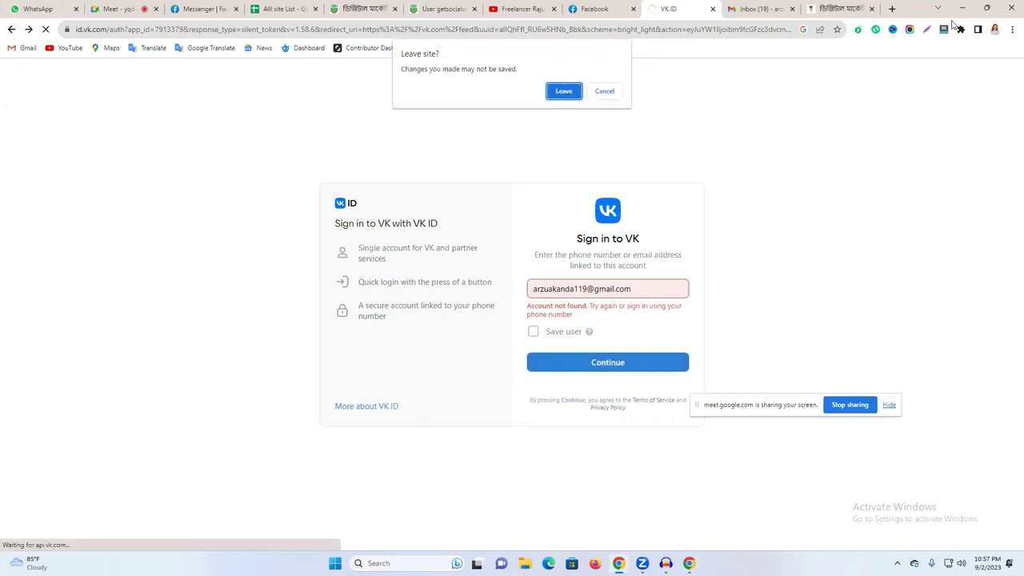
click(553, 91)
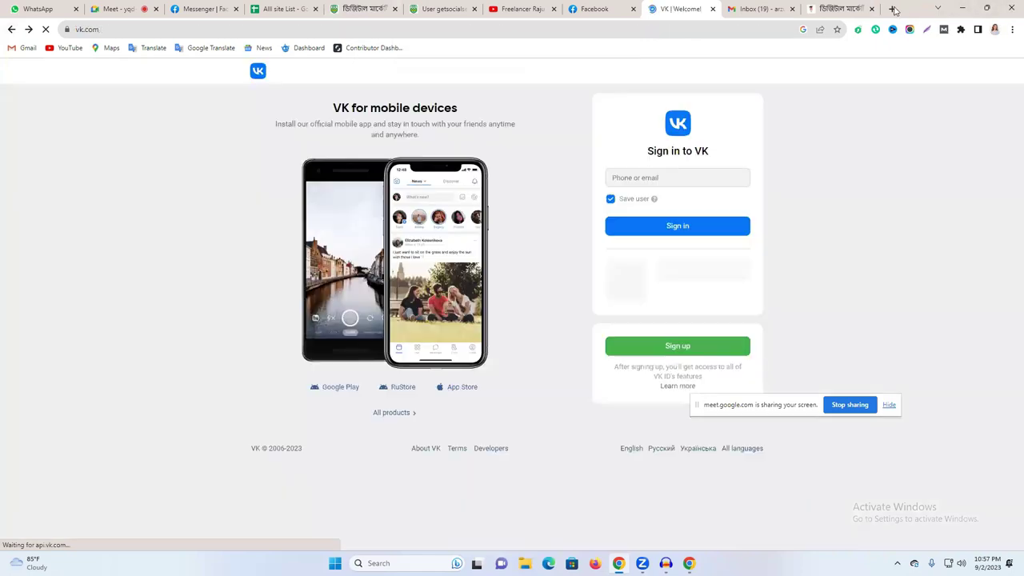
click(687, 349)
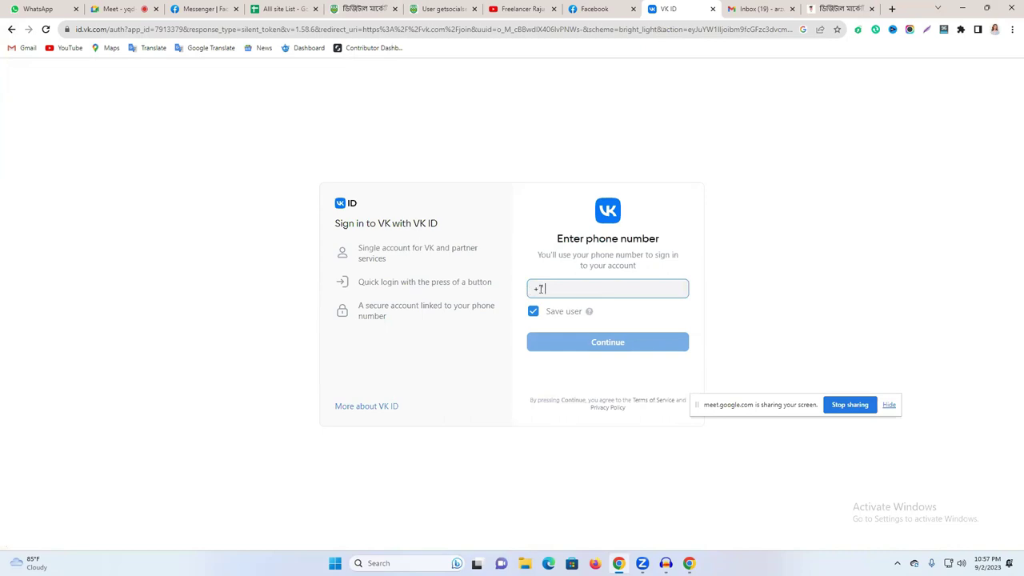
click(534, 288)
drag(534, 288, 555, 290)
click(840, 253)
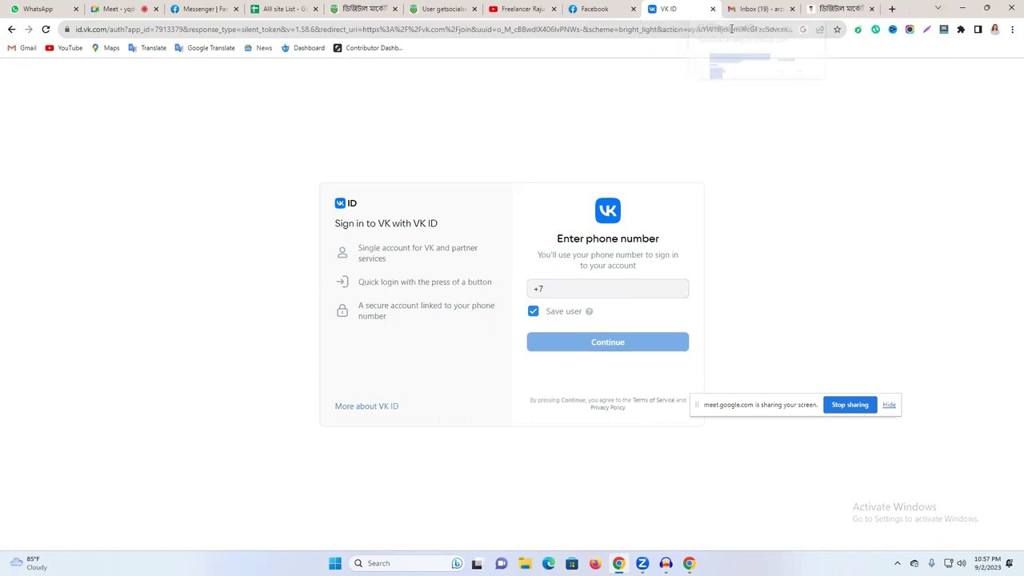
click(713, 9)
- Search Google for "social media sites list" in a new tab and open the Tumblr website from the results
key(ctrl+t)
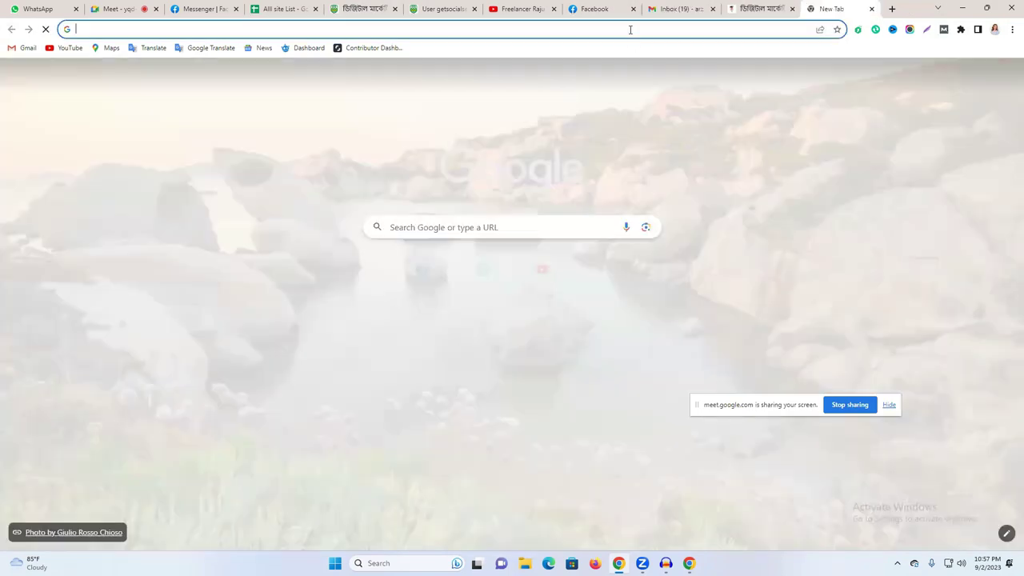
click(630, 30)
text(s)
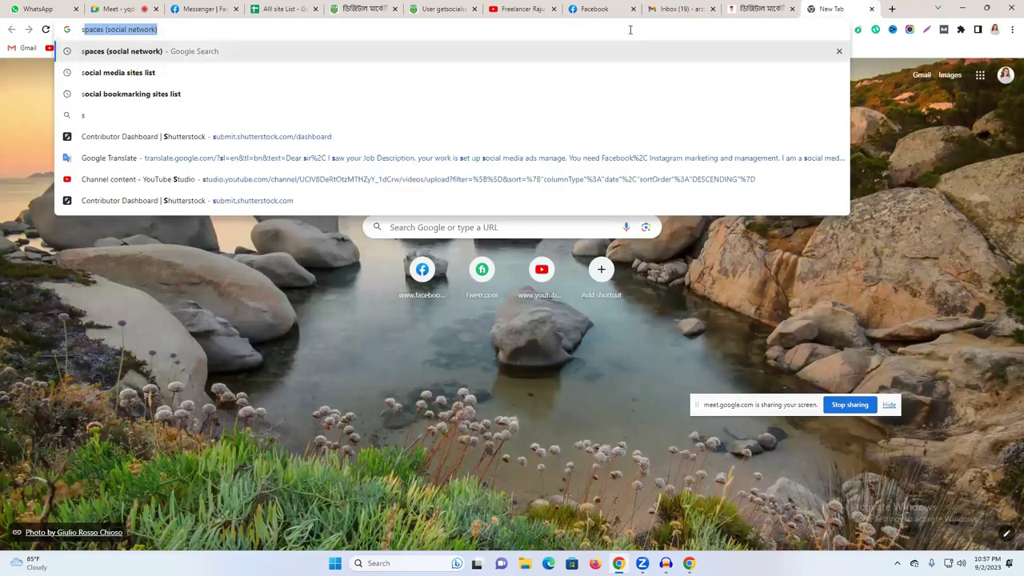
click(245, 72)
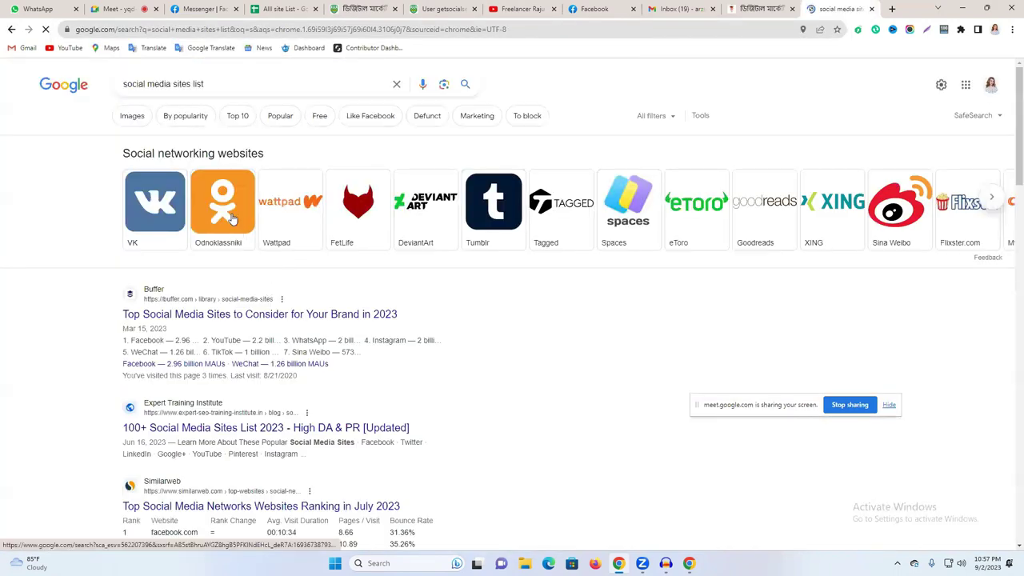
click(483, 226)
click(146, 318)
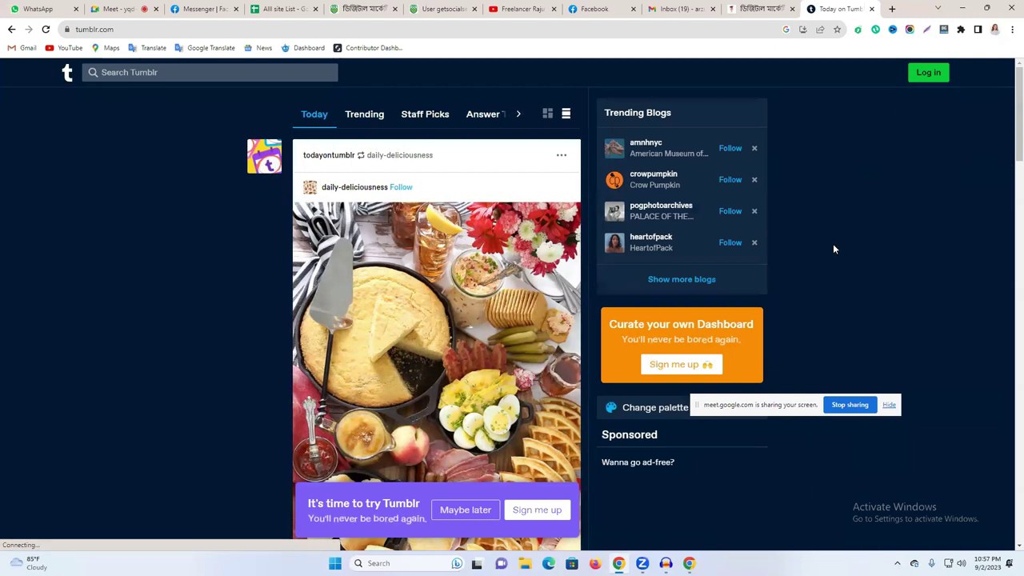
- Open Tumblr's dialog for signing up or logging in
scroll(833, 249, down, 2)
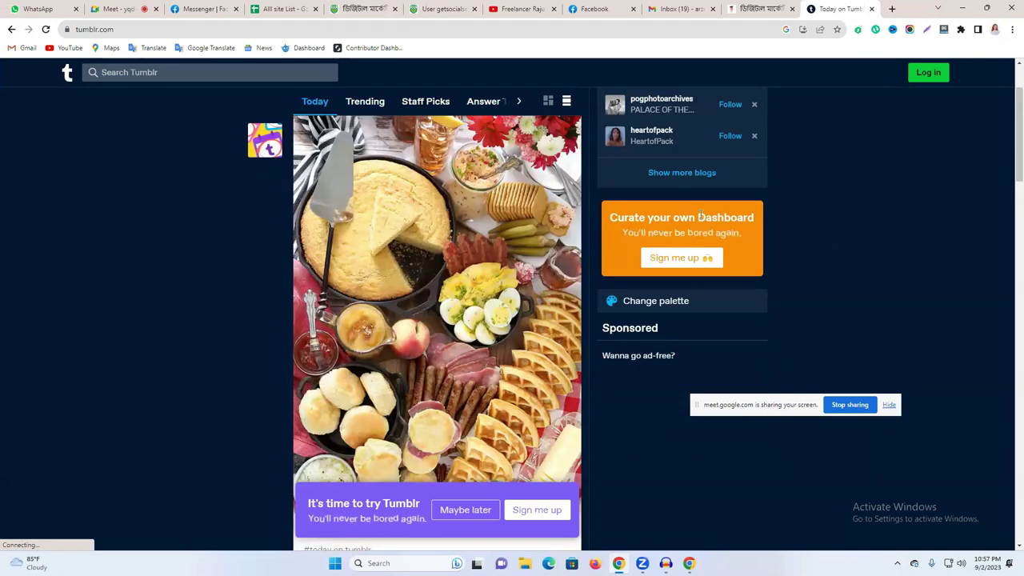
scroll(722, 249, up, 2)
click(918, 77)
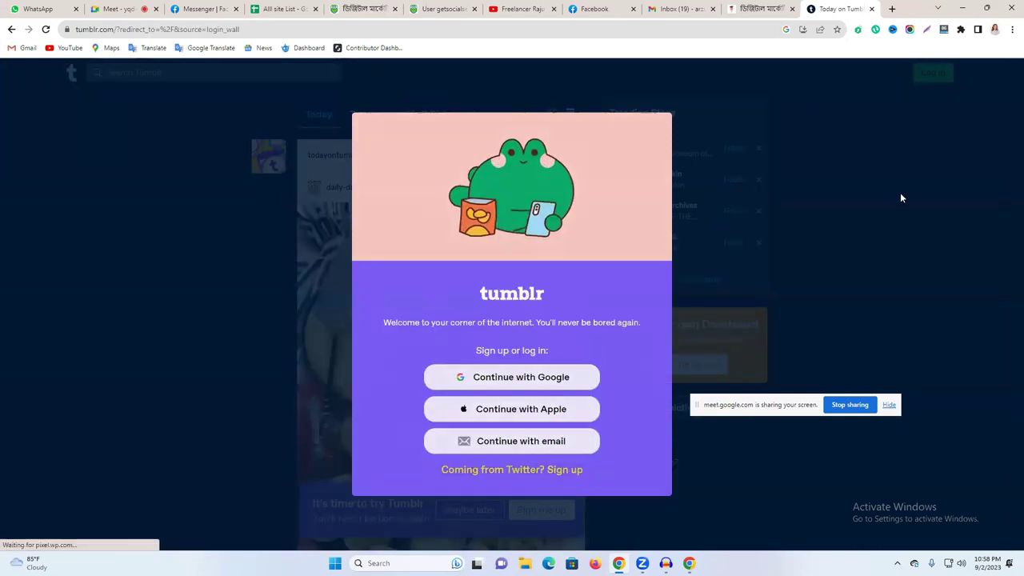
click(900, 193)
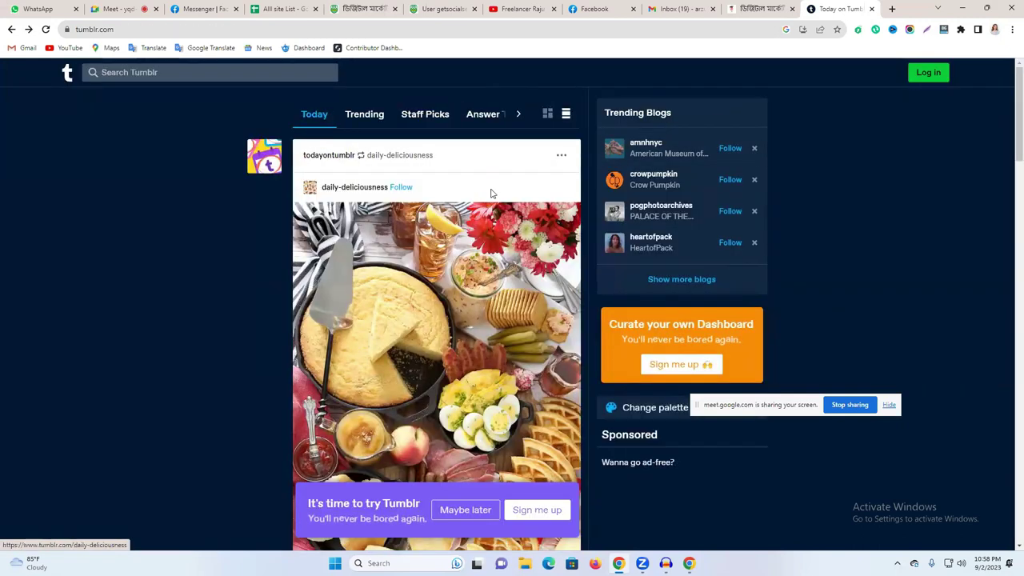
click(933, 76)
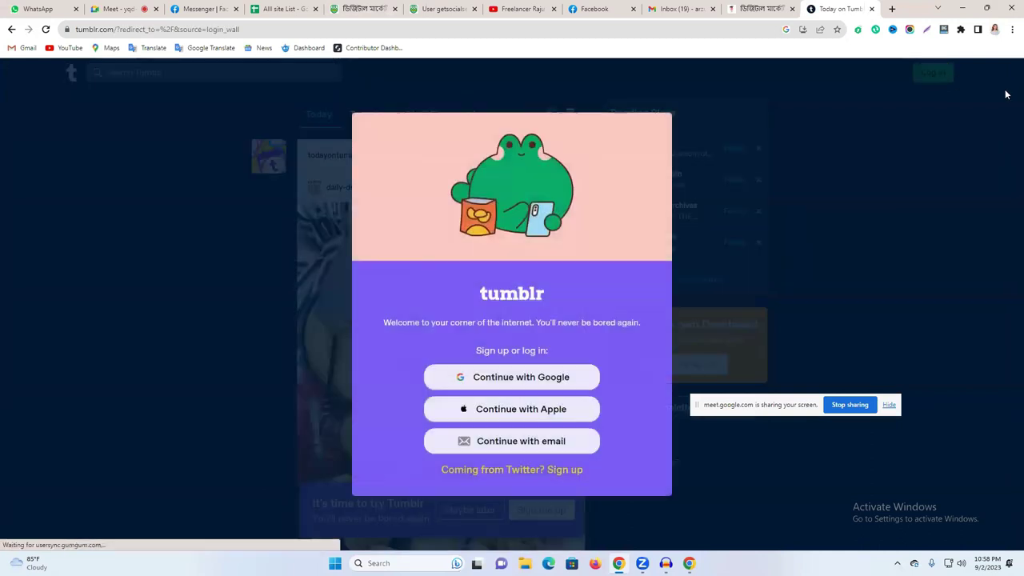
- Start Tumblr's sign-up for people coming from Twitter and copy the page name New Life Learning Institute from its Facebook page
click(564, 471)
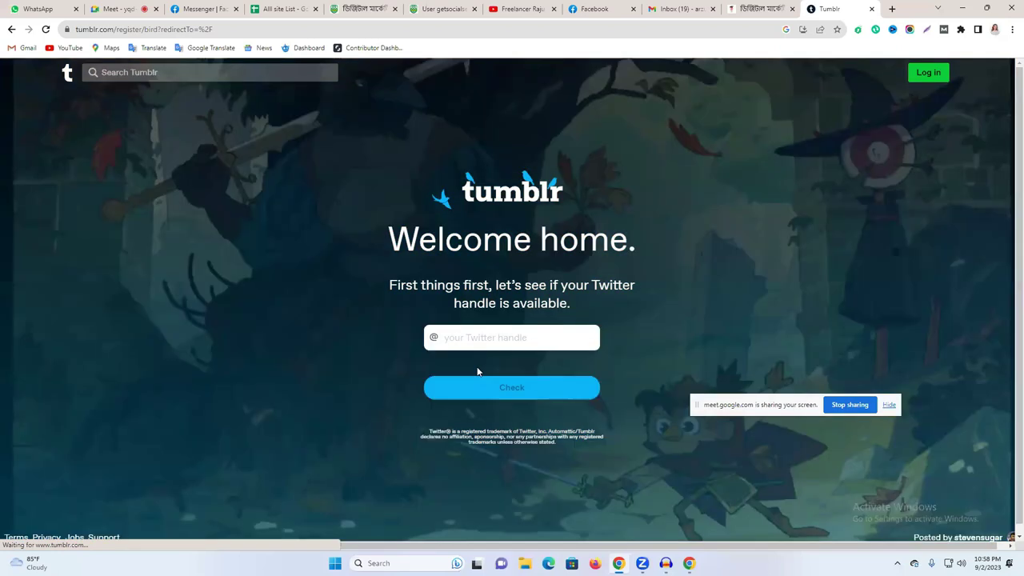
click(483, 336)
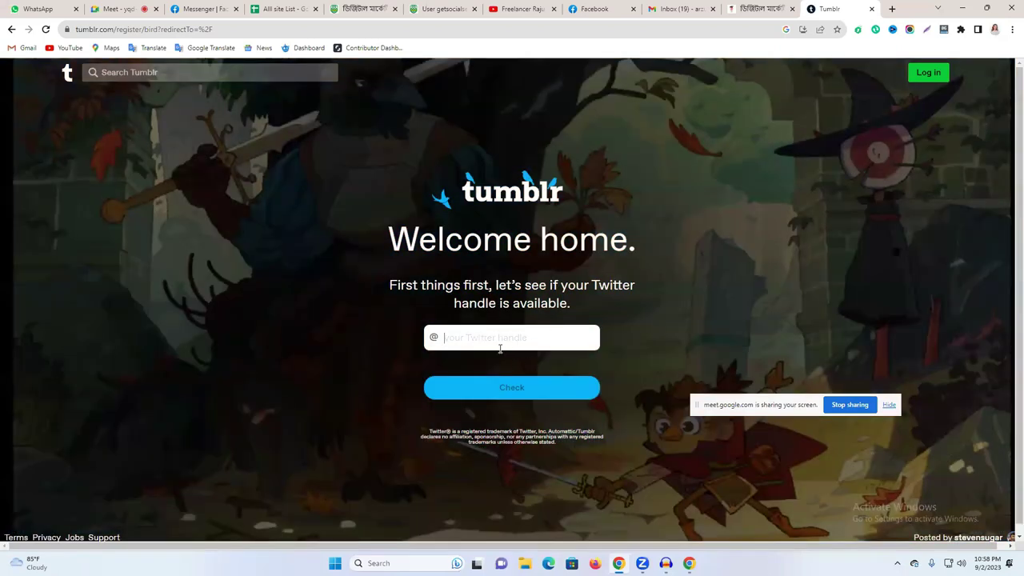
click(760, 9)
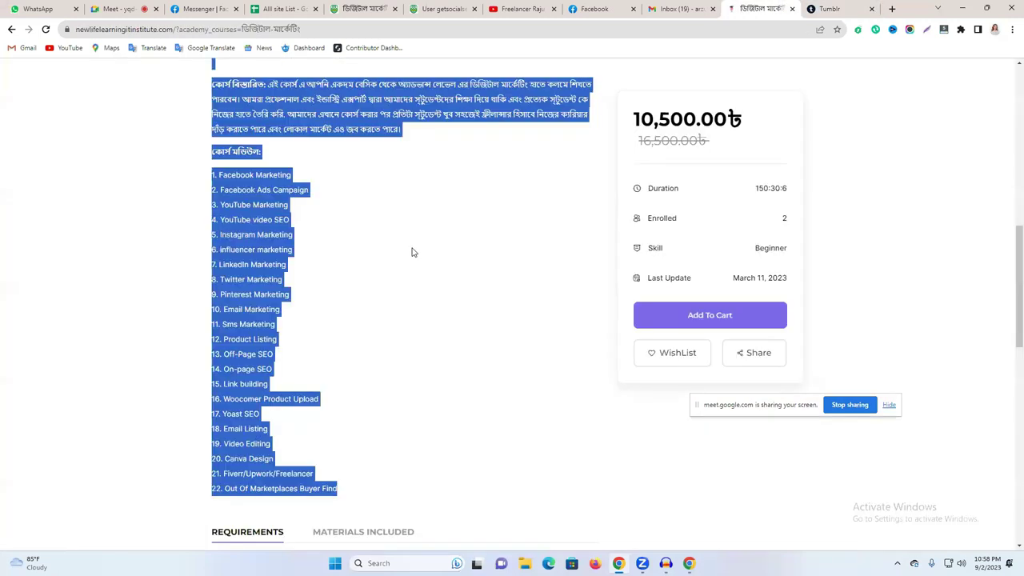
scroll(411, 251, up, 3)
click(595, 9)
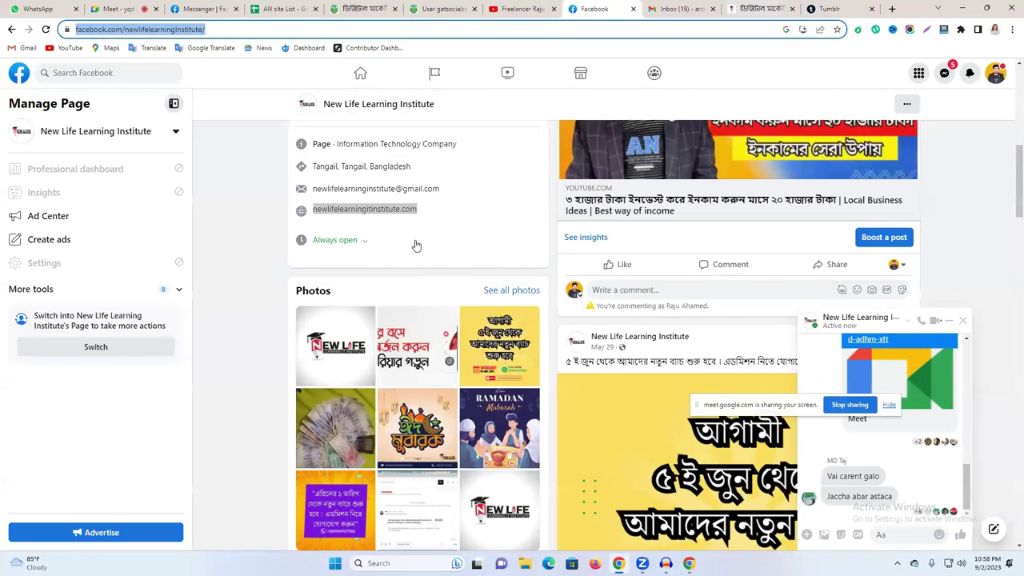
scroll(422, 253, up, 2)
scroll(432, 294, up, 5)
triple_click(441, 304)
key(ctrl+c)
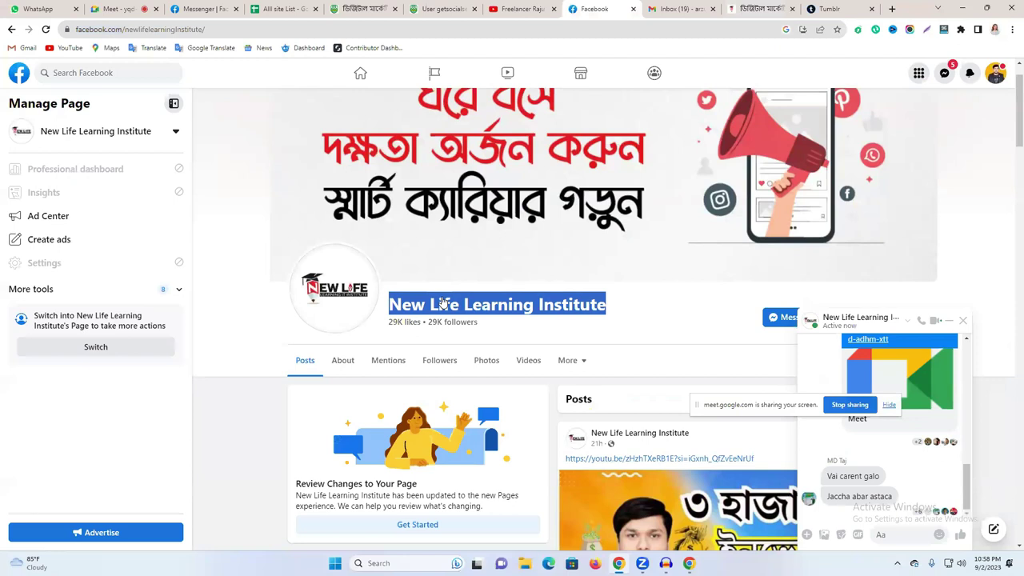
- Check the handle NewLifeLearningInstitute on Tumblr and continue the sign-up with one of the saved Google accounts
click(829, 9)
text(NewLifeLearningInstitute)
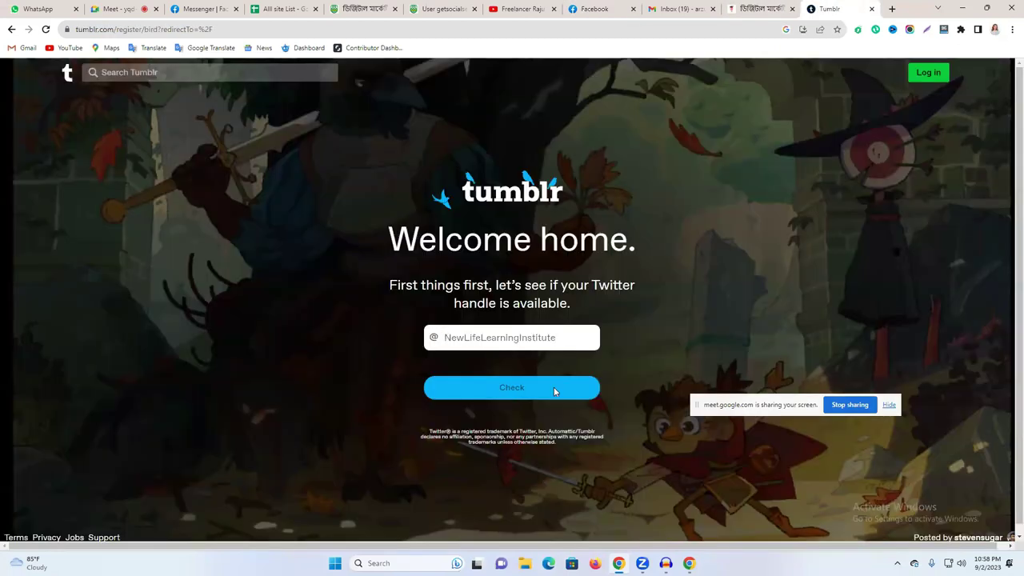
click(554, 388)
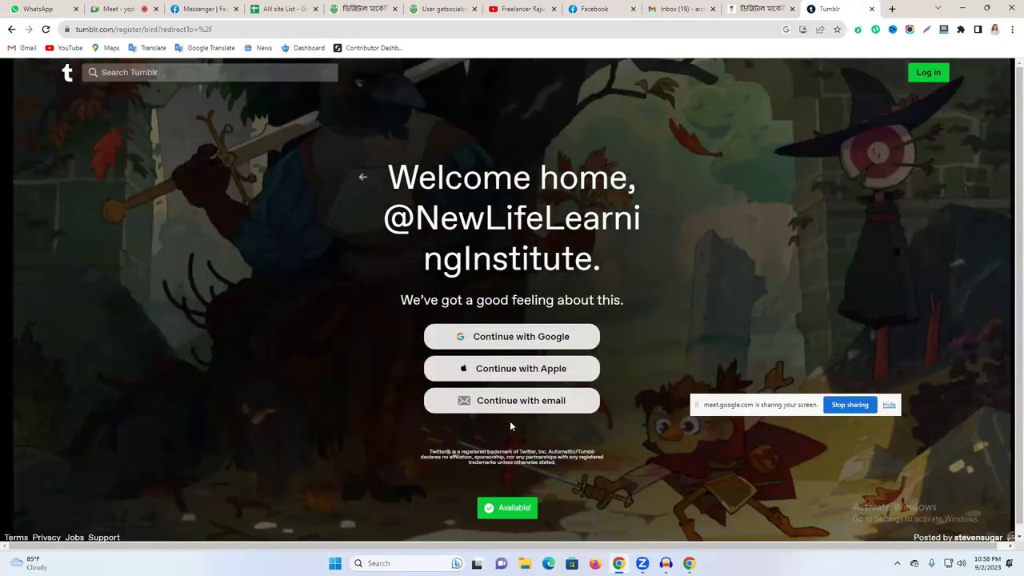
click(535, 340)
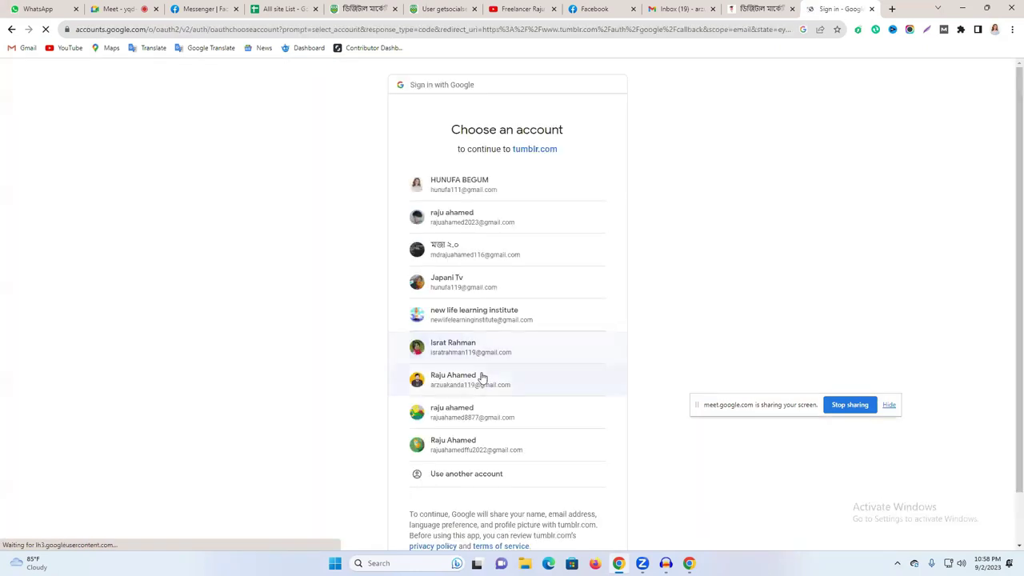
click(500, 379)
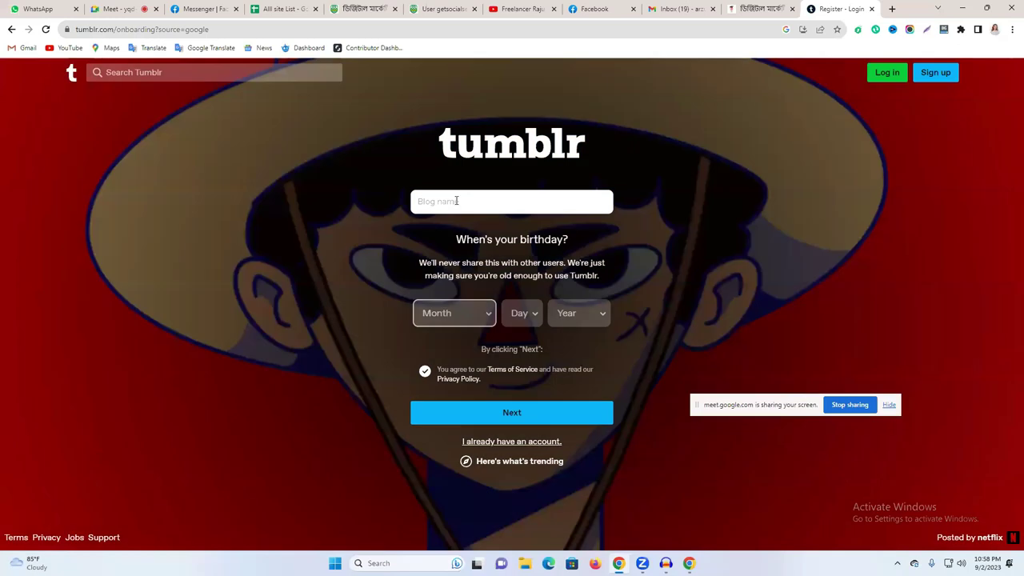
- Enter New Life Learning Institute as the blog name and choose the birthday's month, day and year
click(464, 200)
key(ctrl+v)
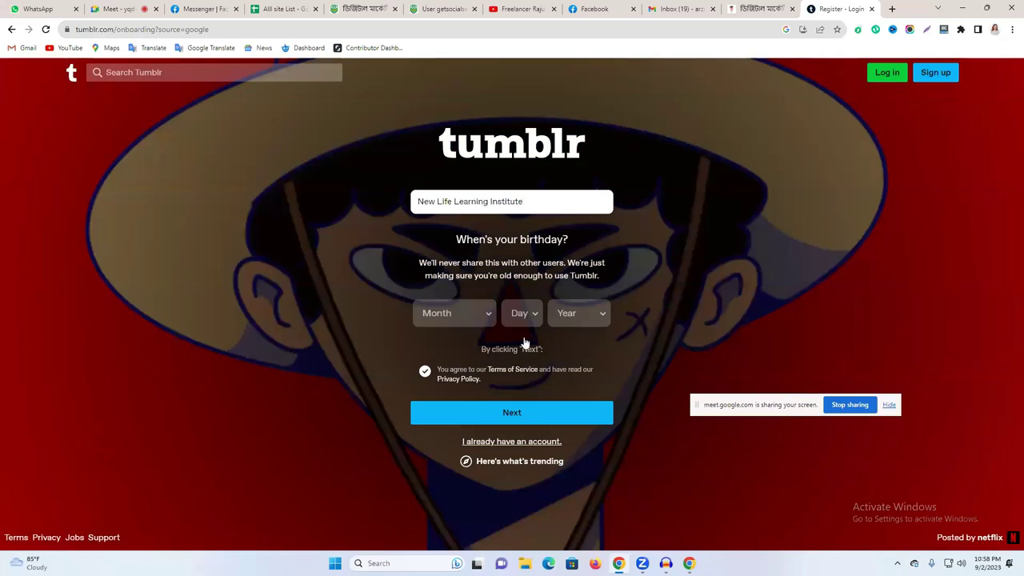
click(454, 320)
click(440, 371)
click(532, 324)
click(533, 329)
click(528, 324)
click(515, 280)
click(559, 313)
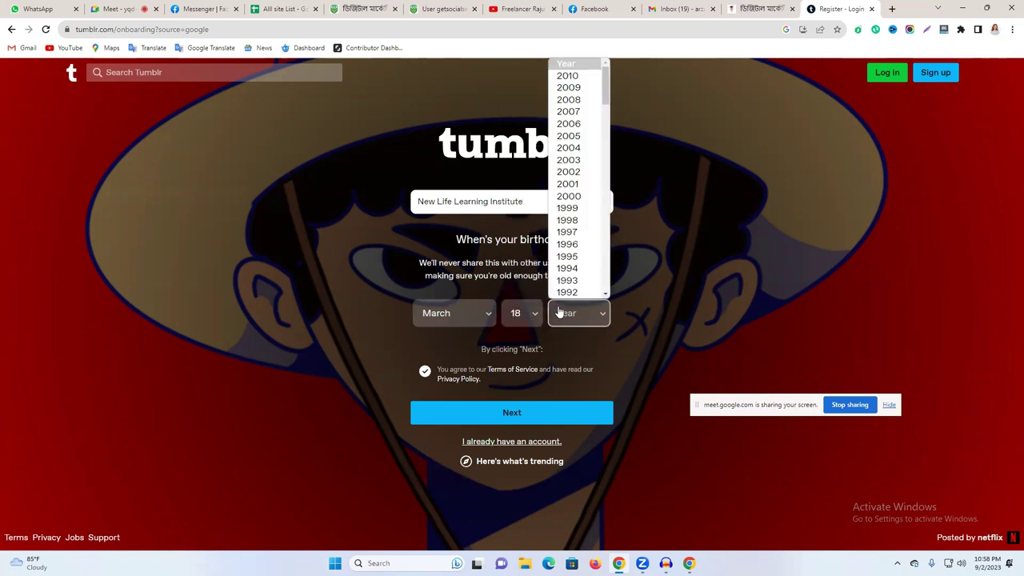
click(568, 232)
- Change the birth year and submit the registration form
click(580, 282)
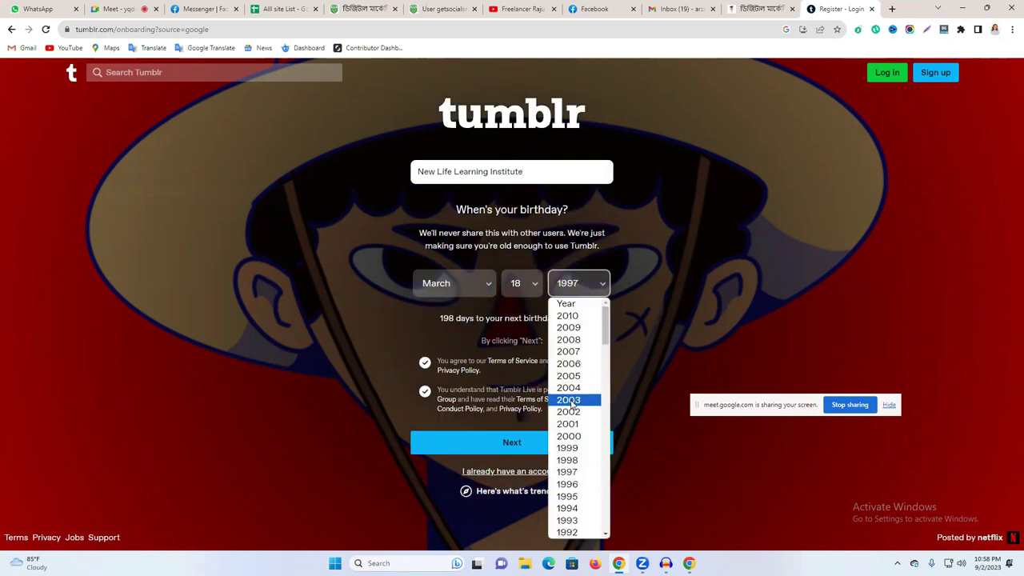
scroll(571, 400, down, 5)
scroll(570, 420, up, 6)
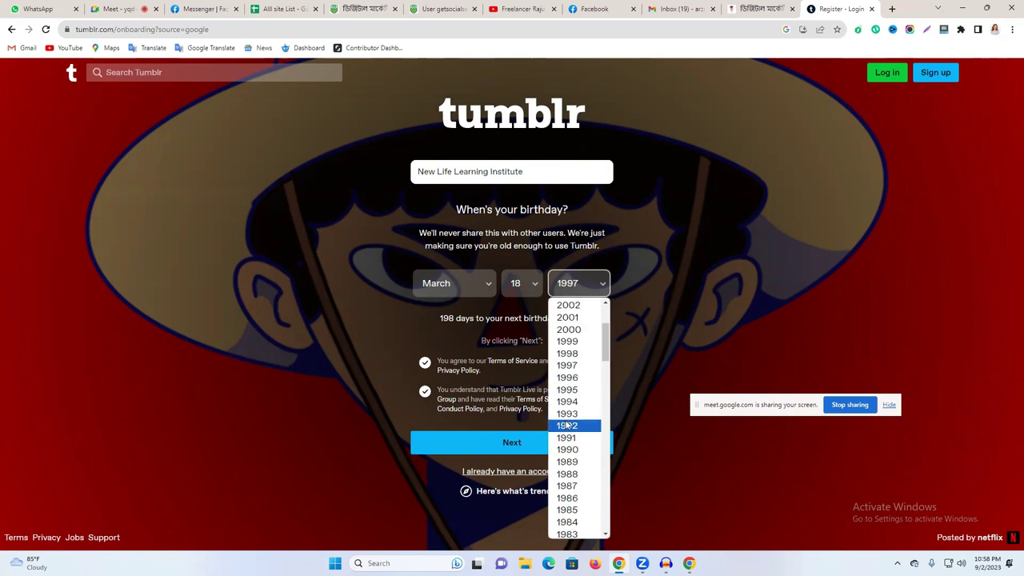
click(568, 341)
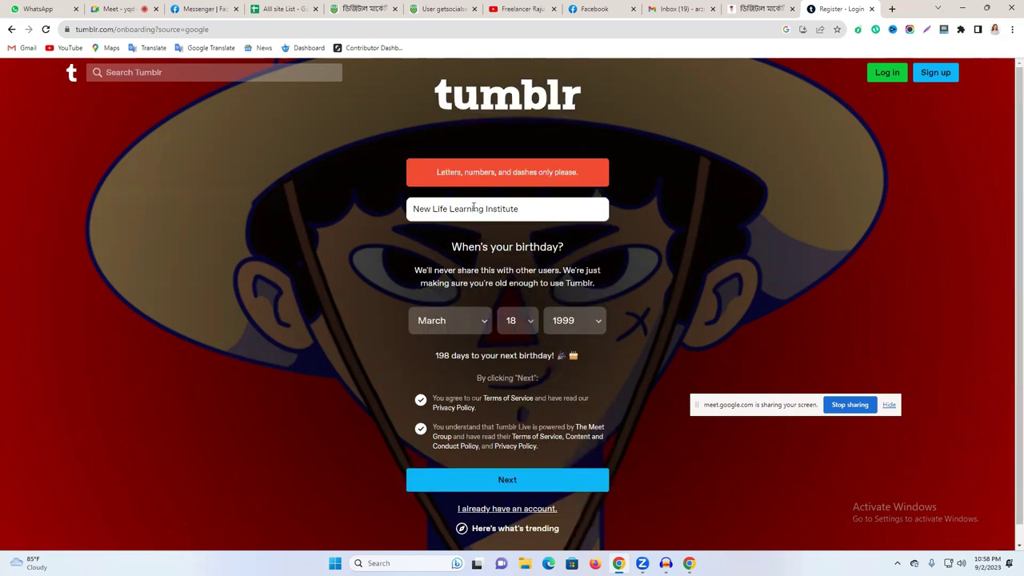
double_click(470, 207)
triple_click(549, 211)
right_click(549, 212)
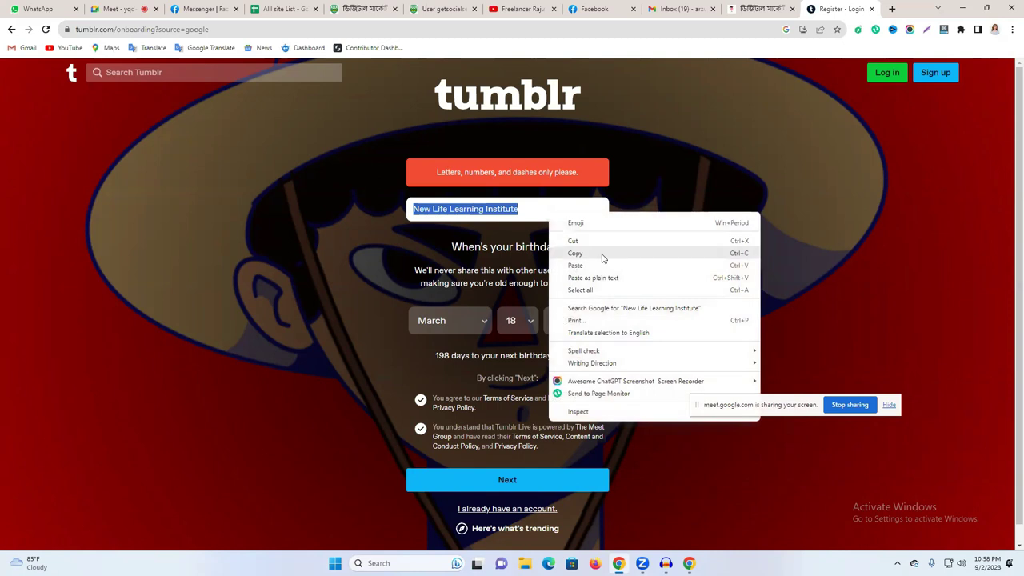
click(608, 241)
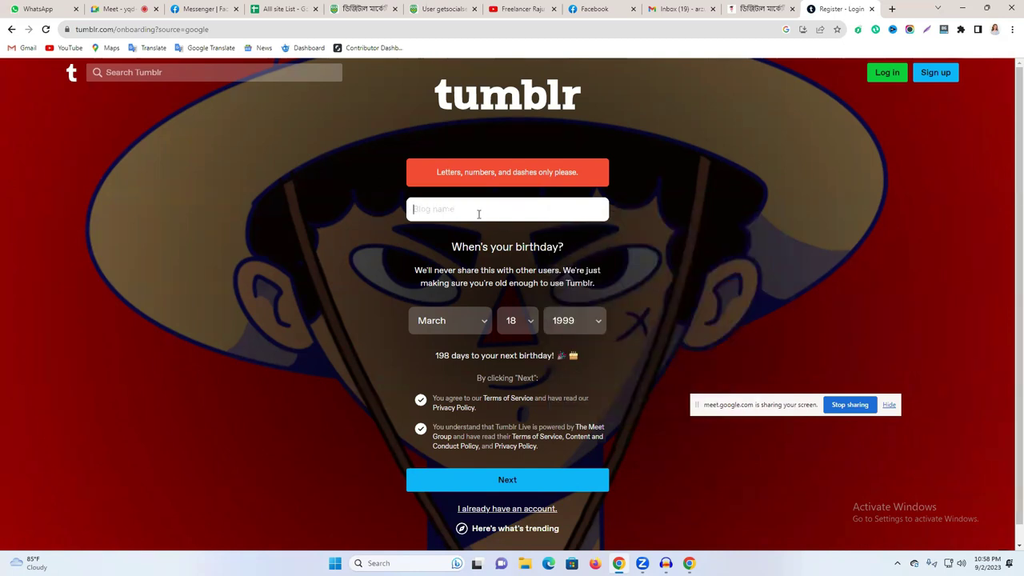
key(ctrl+v)
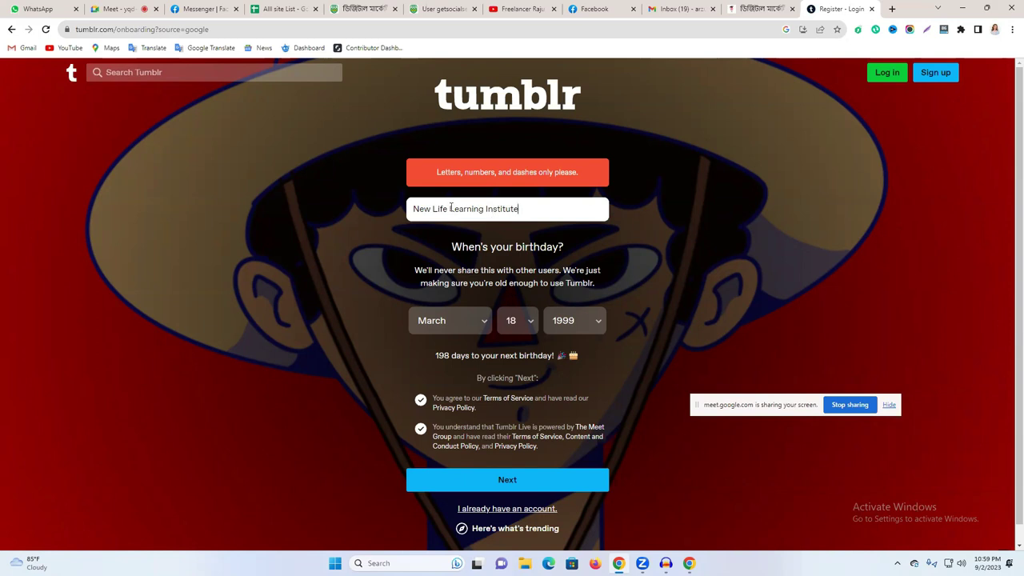
- Change the blog name to NewlifeLearningInstitute119 and submit the registration form
click(549, 480)
key(BackSpace)
click(450, 209)
key(BackSpace)
click(433, 209)
key(BackSpace)
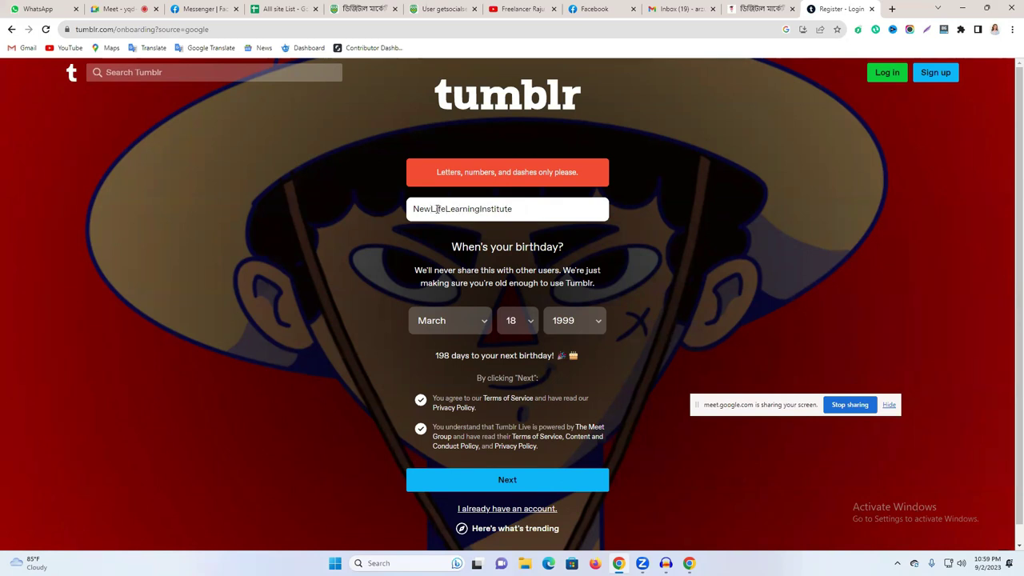
key(Delete)
text(l)
click(525, 208)
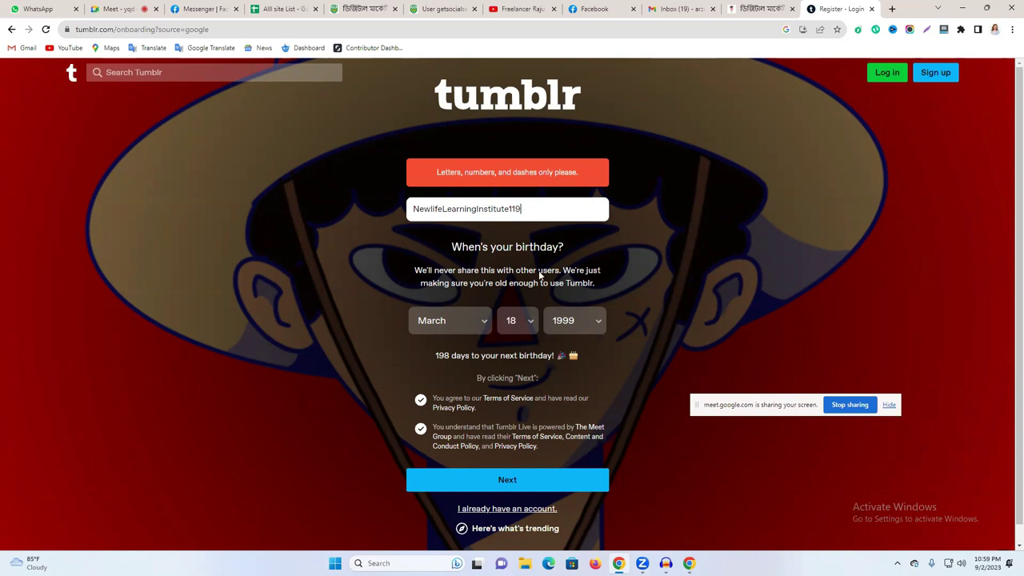
click(492, 483)
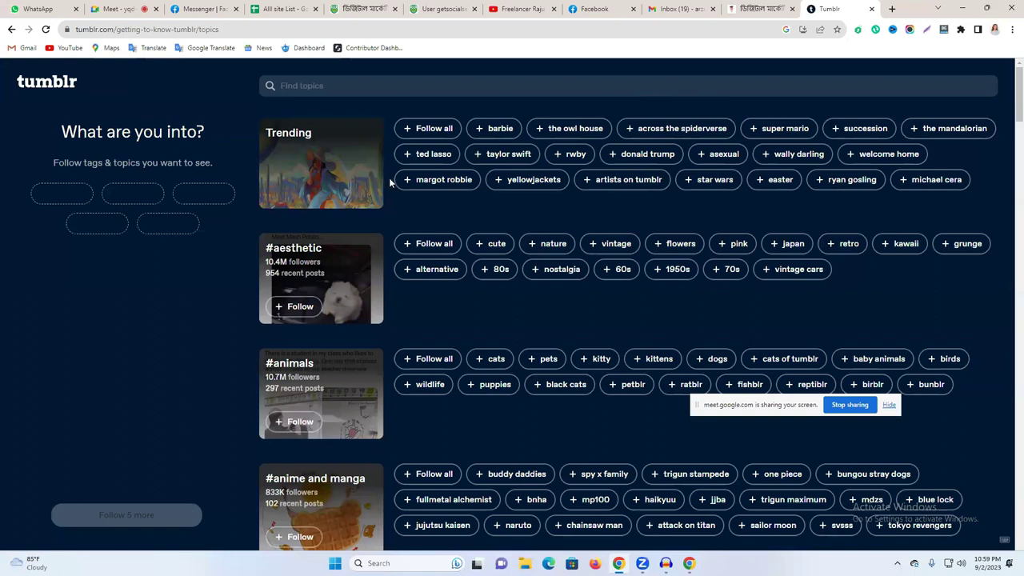
- Follow all topics under Trending, #aesthetic, #animals, #anime and manga, #architecture, #art and #autos, and continue
click(425, 129)
click(403, 250)
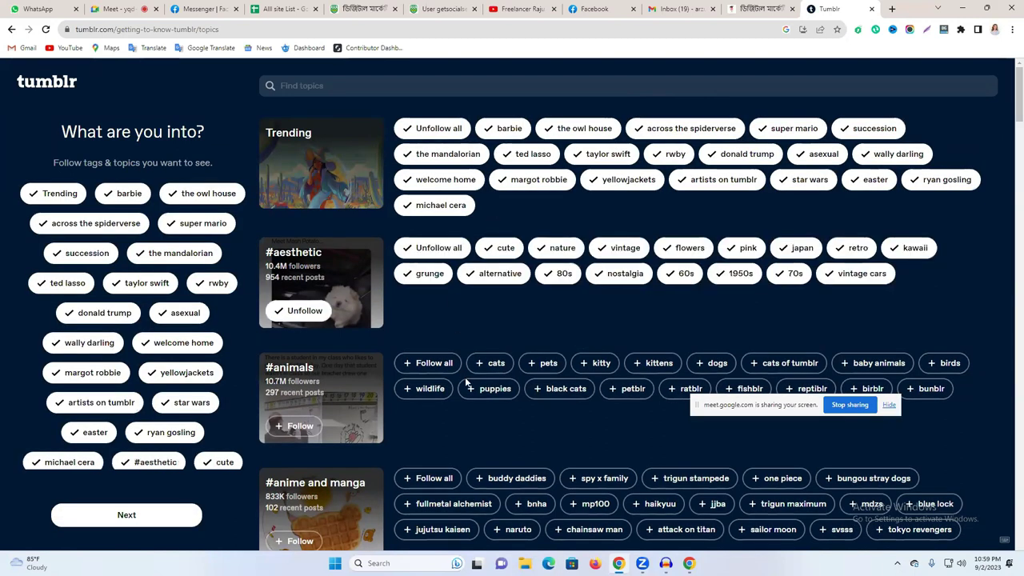
click(424, 365)
scroll(436, 384, down, 1)
scroll(415, 272, down, 2)
click(432, 274)
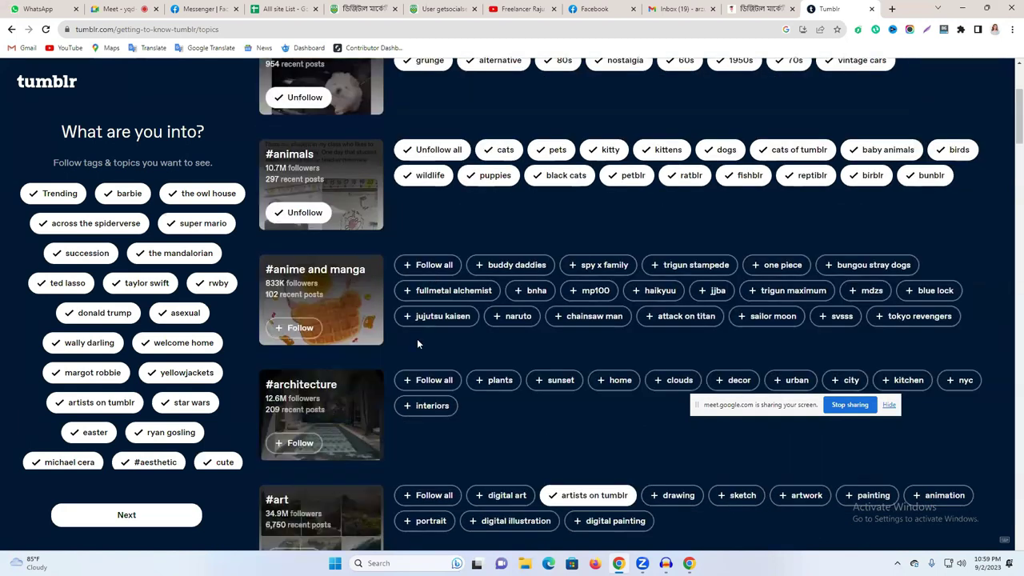
click(416, 384)
scroll(443, 393, down, 1)
scroll(422, 335, down, 1)
click(424, 334)
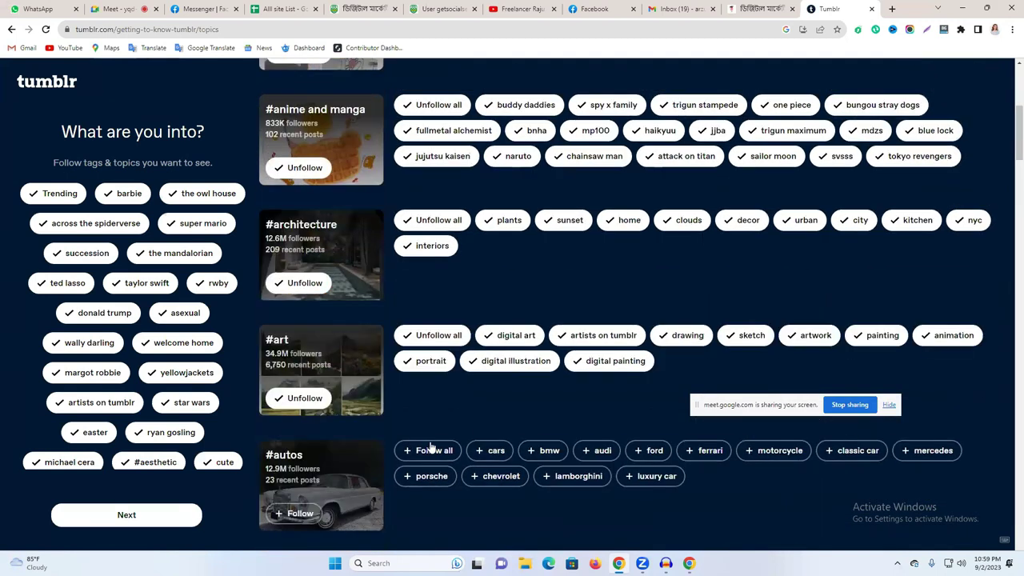
click(432, 448)
scroll(448, 436, down, 3)
scroll(444, 421, down, 5)
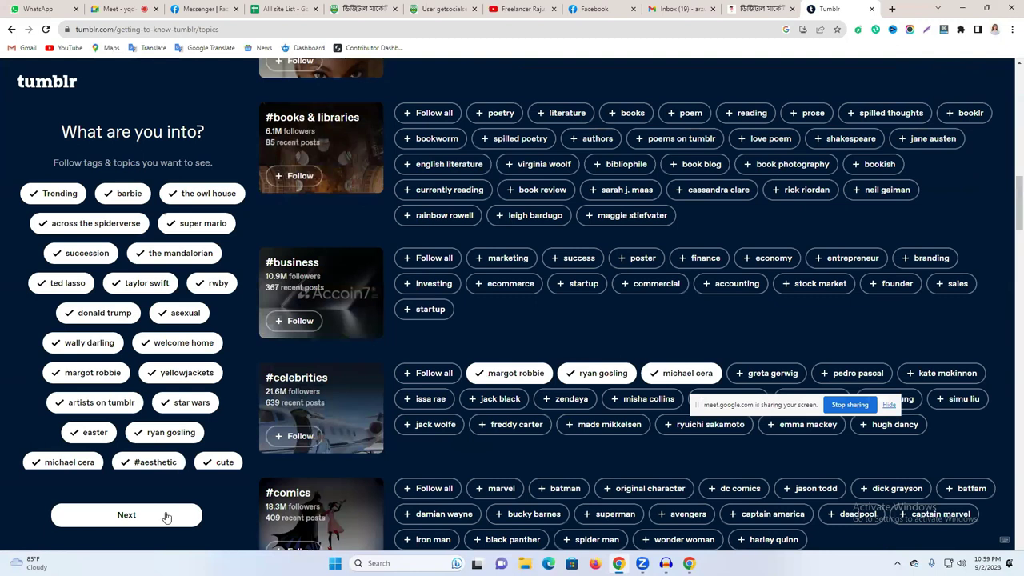
scroll(166, 518, down, 7)
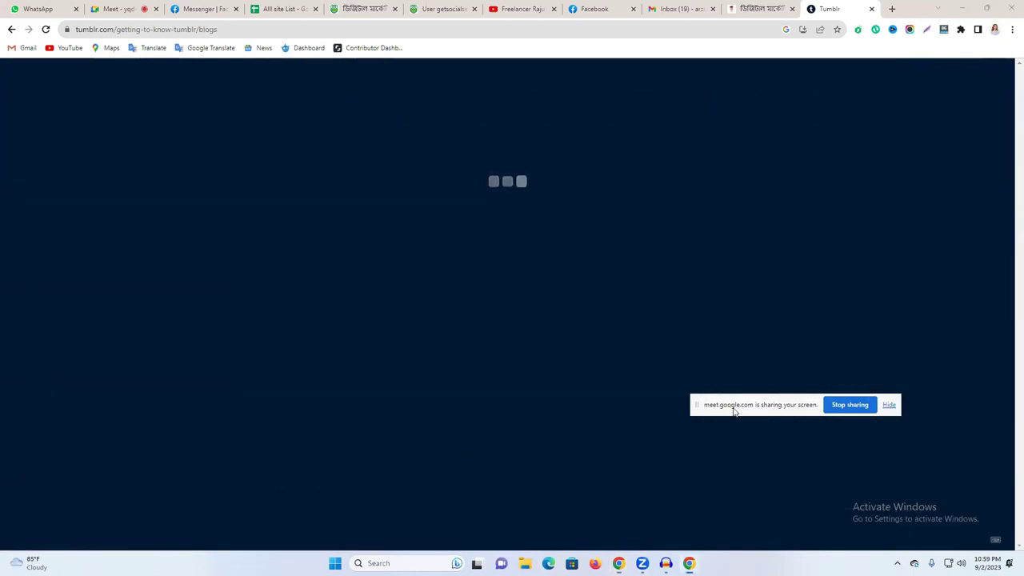
- Follow all suggested blogs in several tag groups, including #across the spiderverse, #artists on tumblr, #donald trump and #easter, and proceed to the dashboard
drag(734, 411, 156, 492)
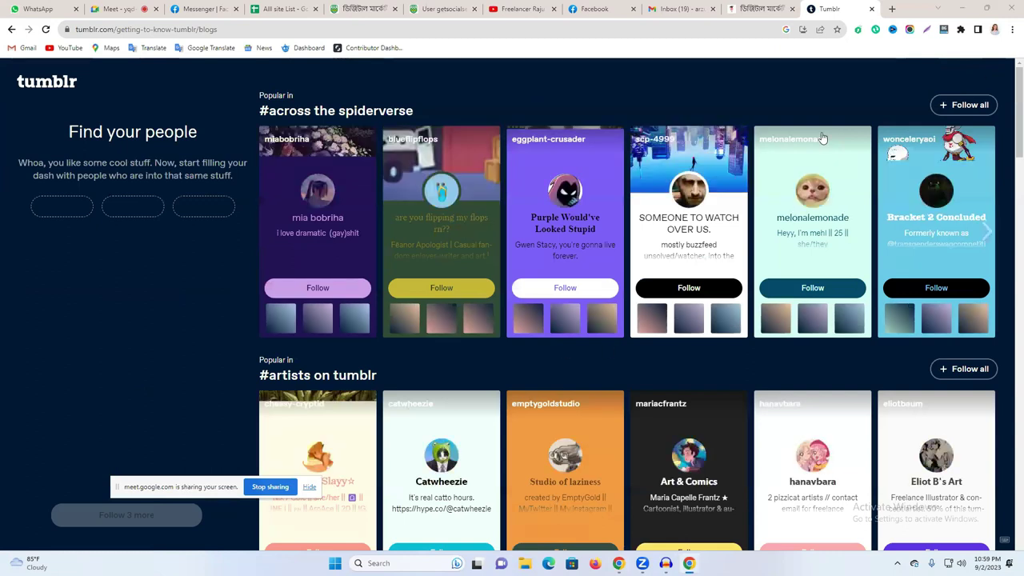
click(966, 105)
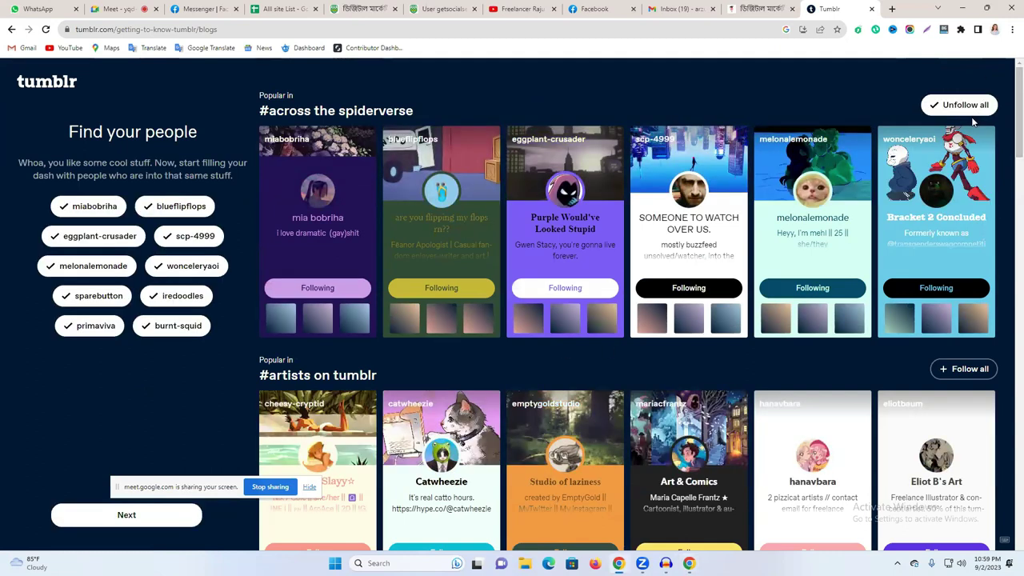
click(966, 369)
scroll(969, 368, down, 3)
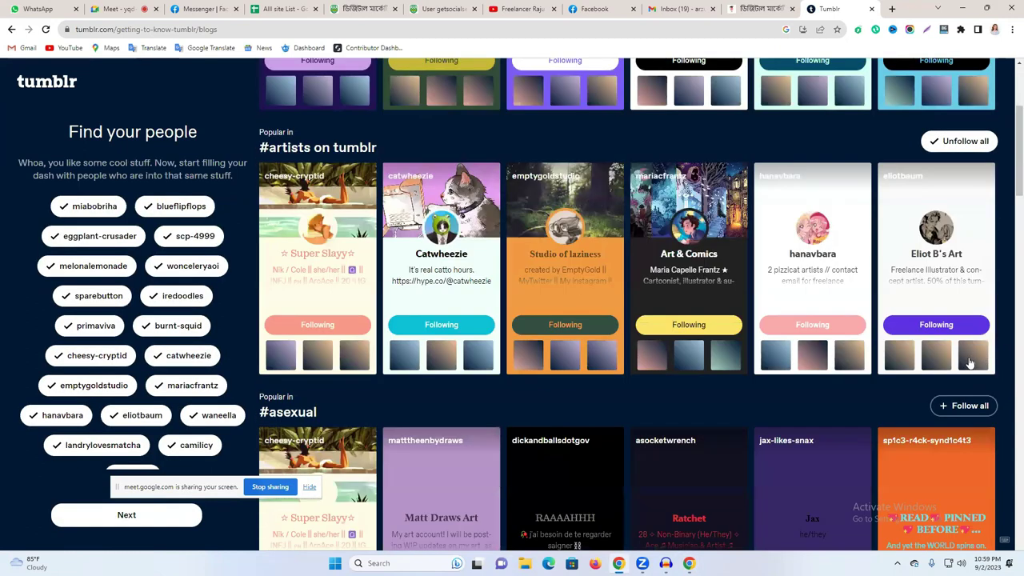
click(969, 363)
scroll(971, 363, down, 3)
click(970, 365)
scroll(964, 362, down, 3)
click(964, 362)
scroll(966, 362, down, 3)
click(966, 362)
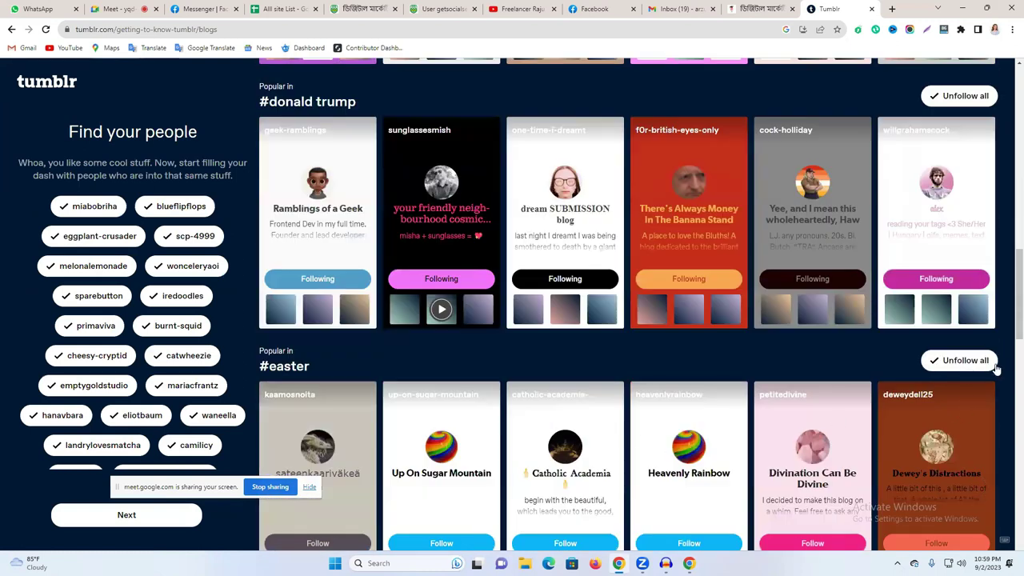
scroll(966, 362, down, 3)
click(164, 519)
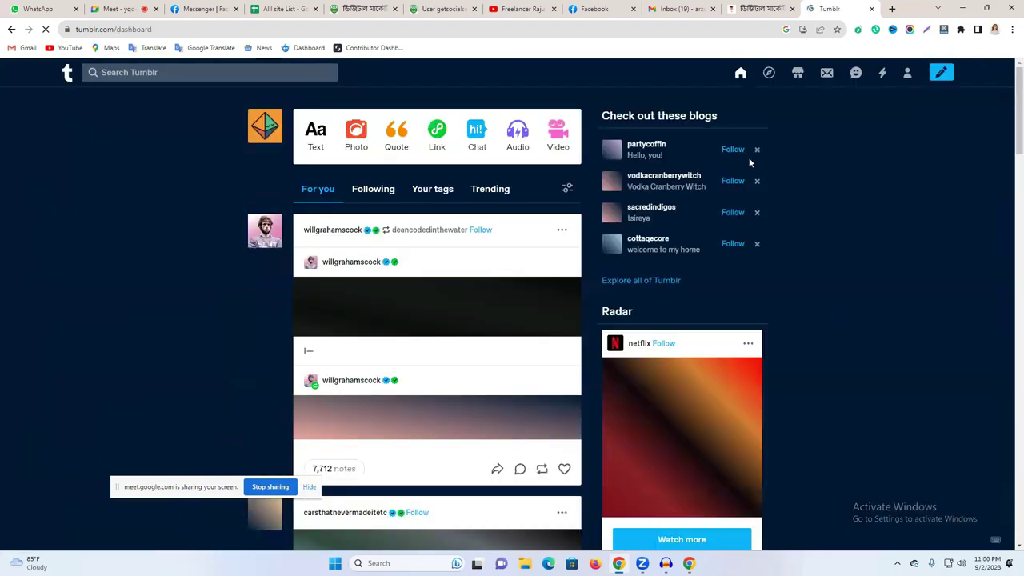
- Open the newlifelearninginstitute119 blog's posts page and go to its blog settings
click(941, 73)
click(908, 80)
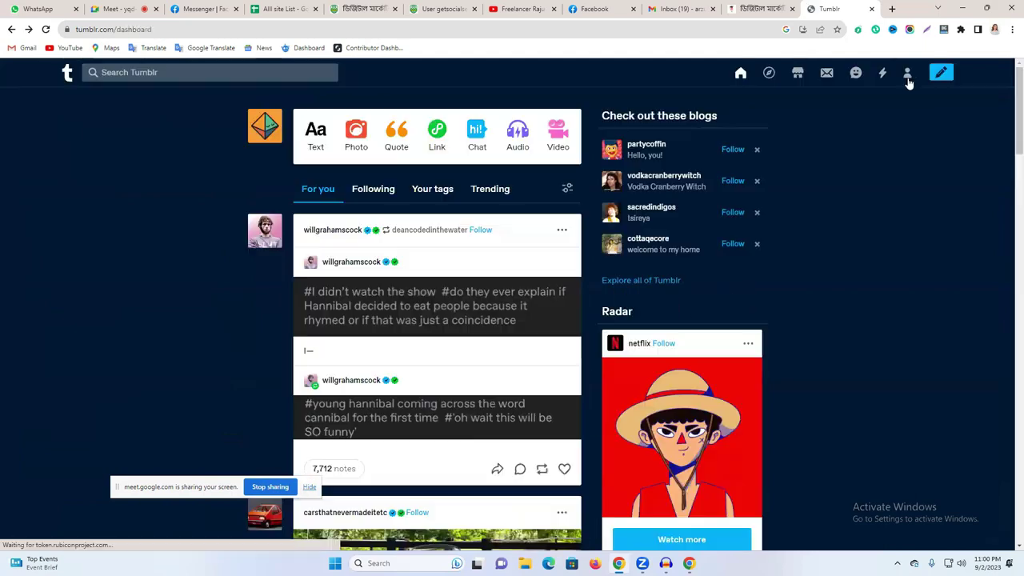
click(907, 73)
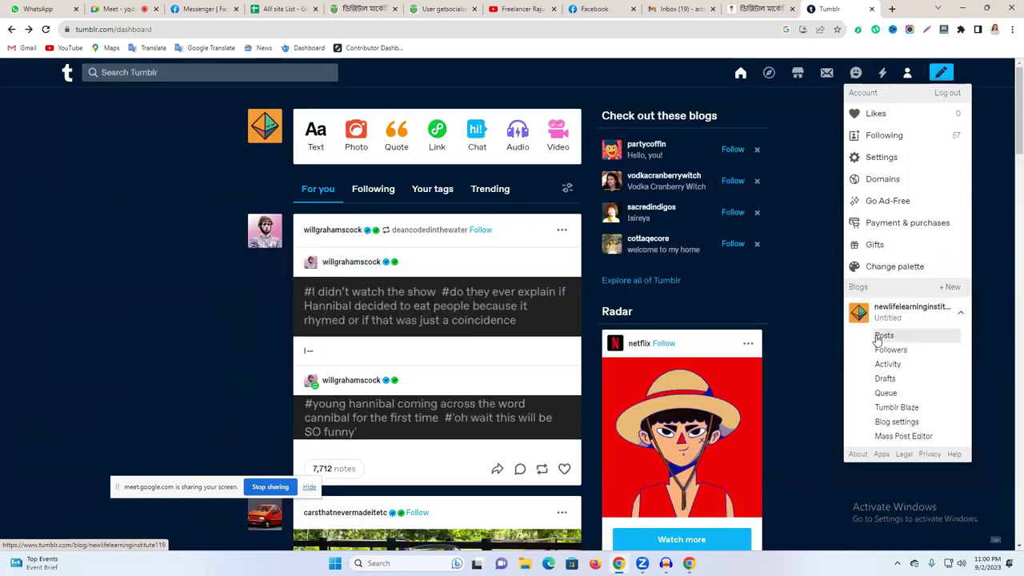
click(900, 317)
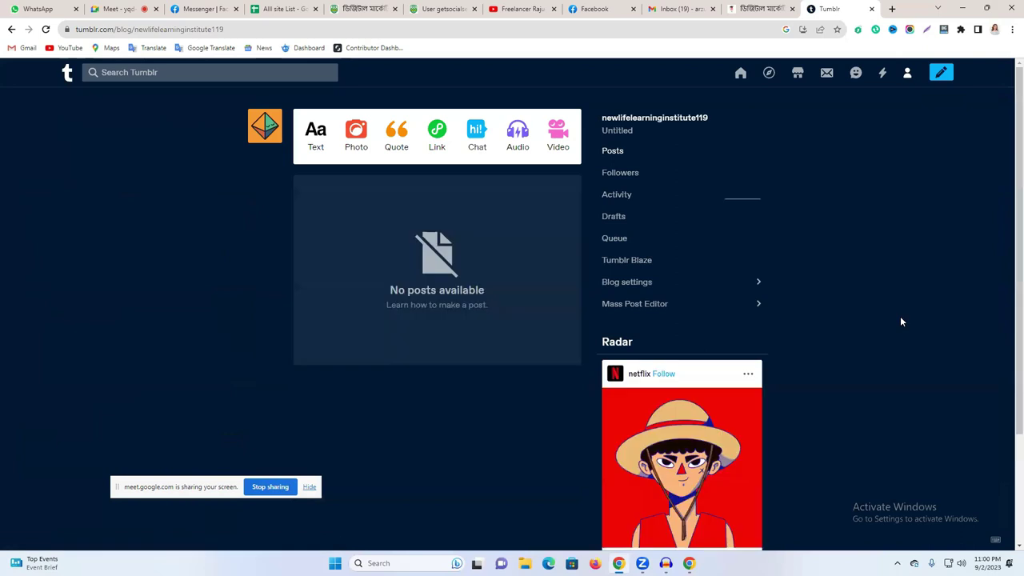
click(908, 78)
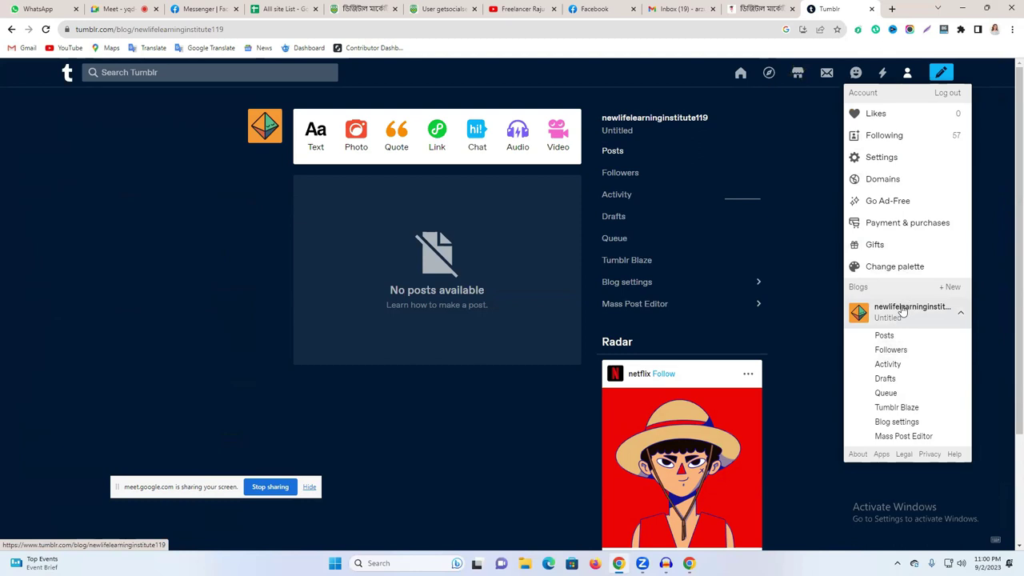
click(912, 422)
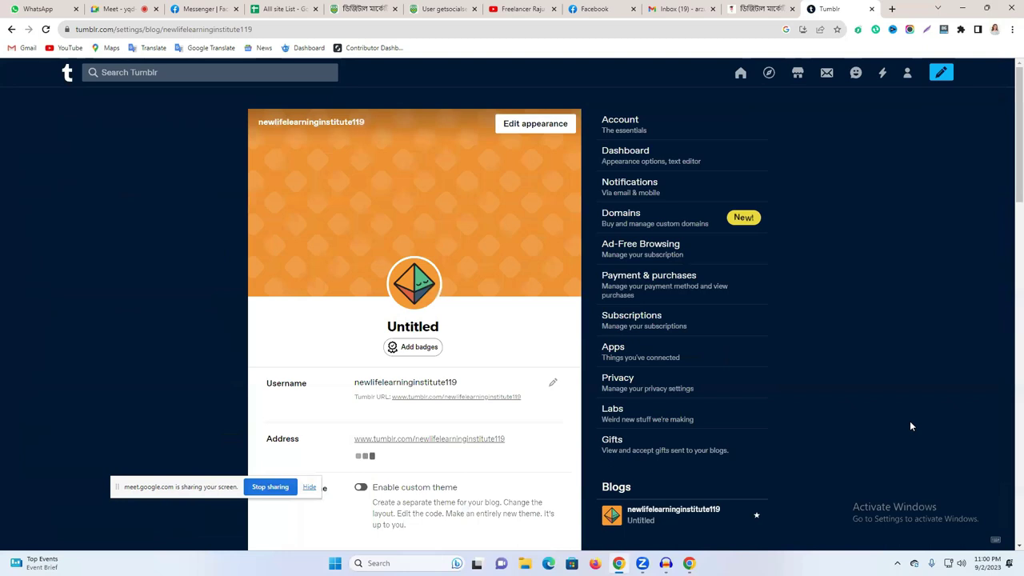
- Look through the blog's settings page, from the username and address options down to the export and delete options
scroll(568, 305, down, 3)
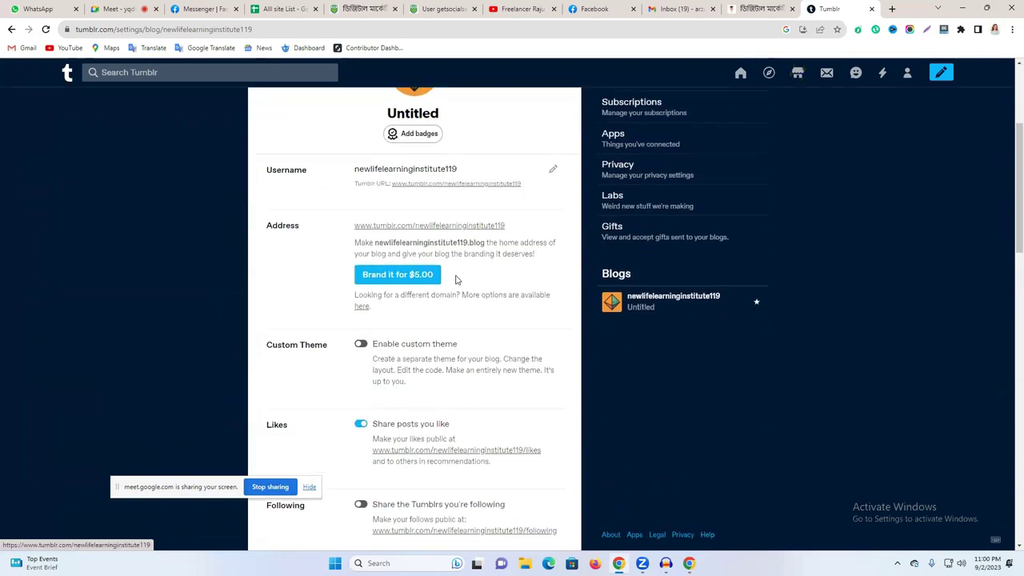
scroll(456, 279, down, 5)
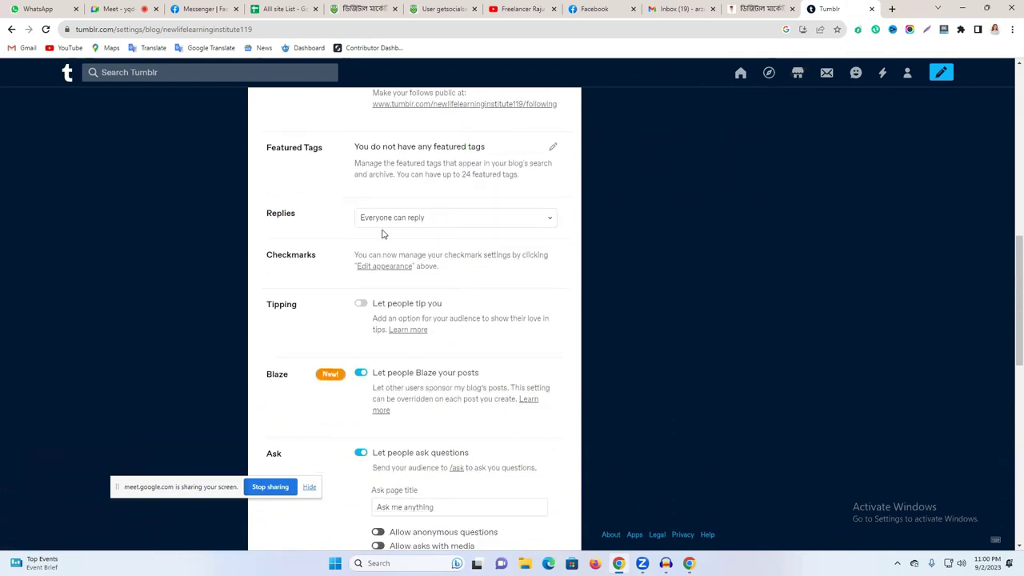
scroll(382, 234, down, 8)
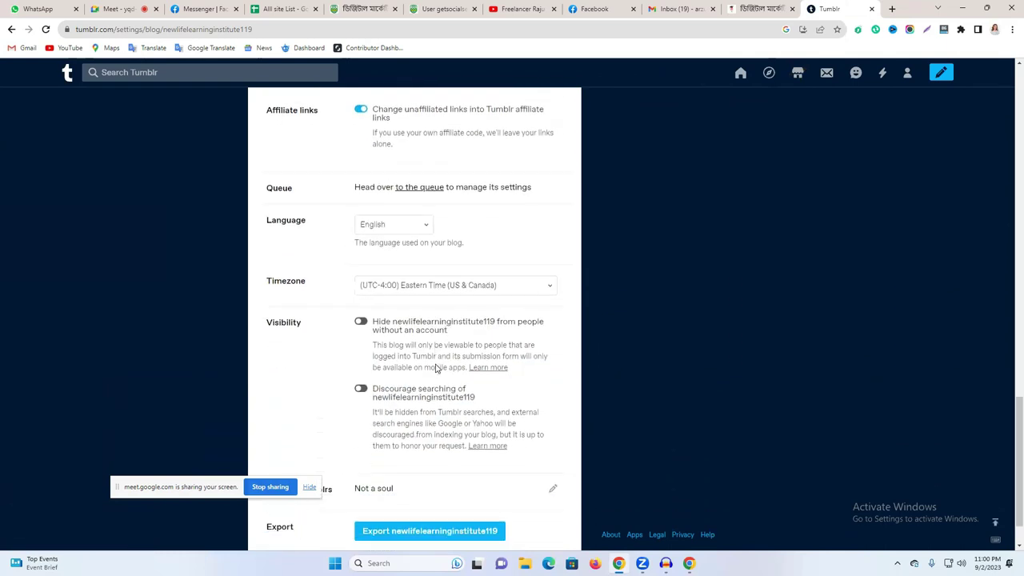
scroll(436, 368, down, 1)
scroll(435, 391, up, 1)
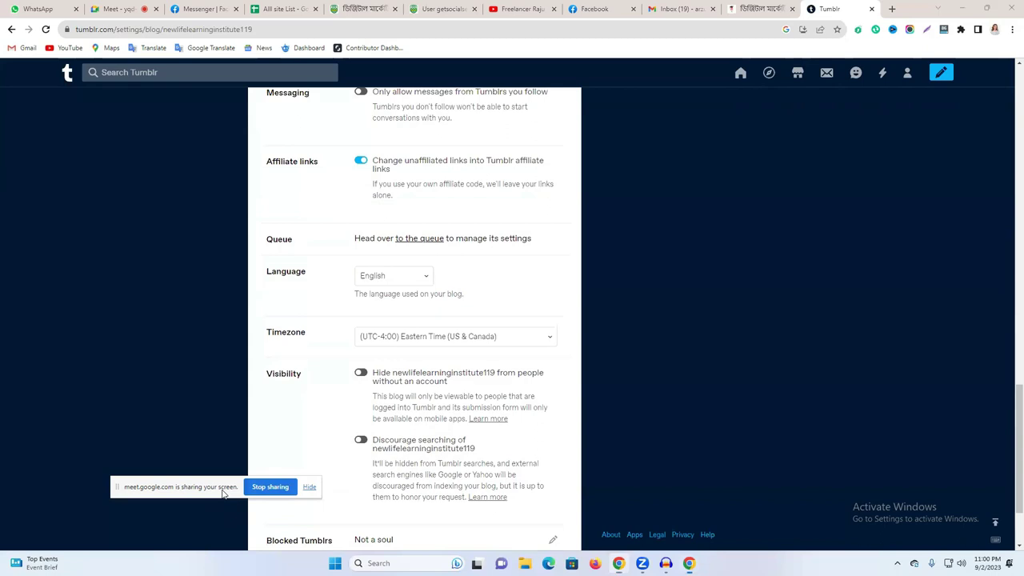
drag(227, 494, 64, 494)
scroll(418, 356, down, 1)
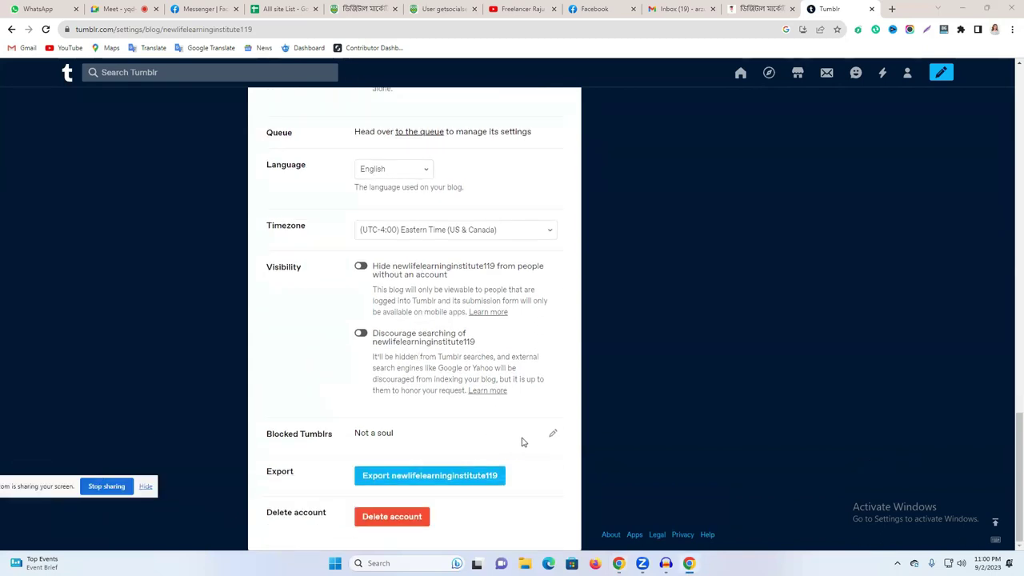
scroll(527, 443, up, 10)
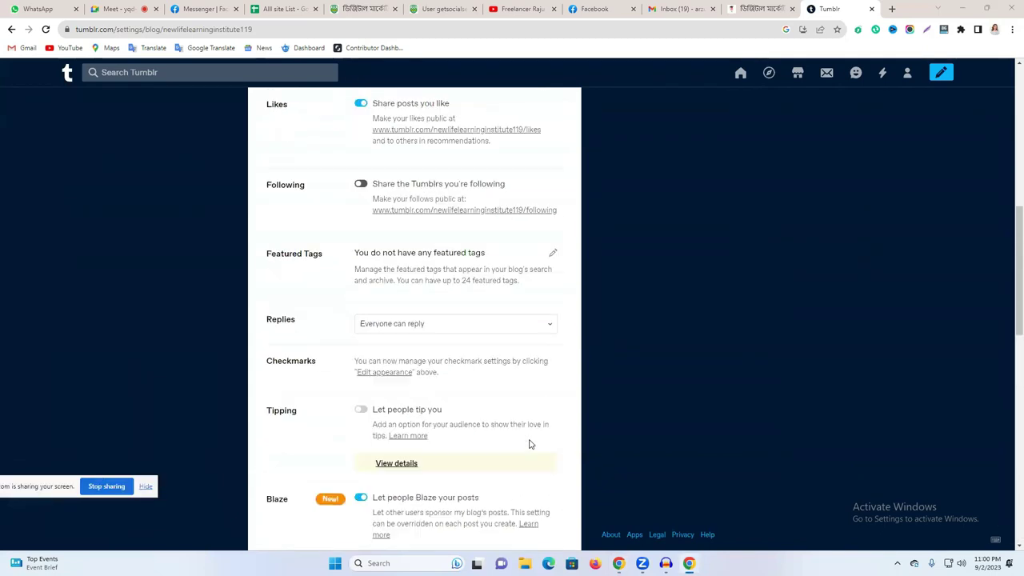
scroll(491, 386, up, 5)
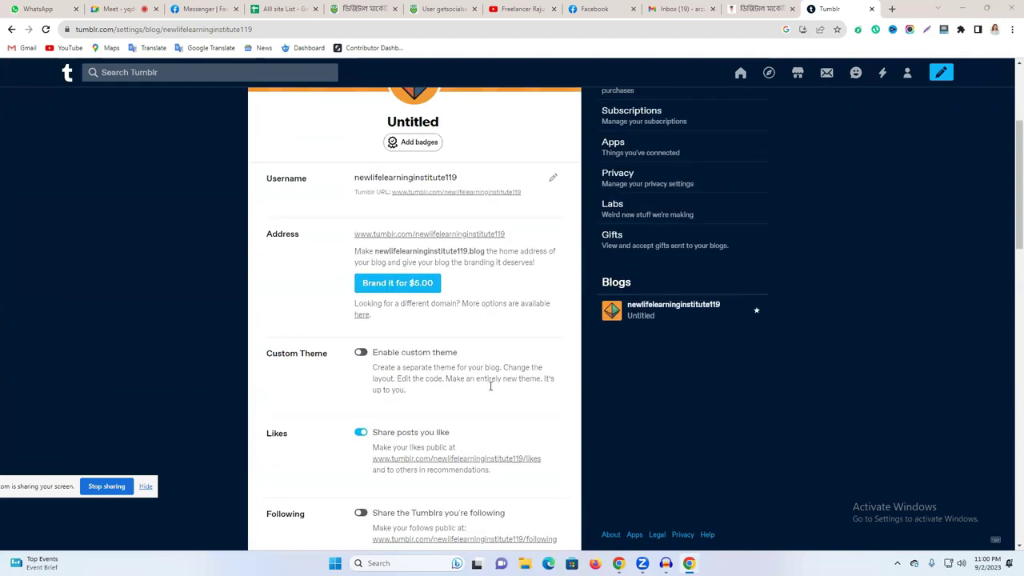
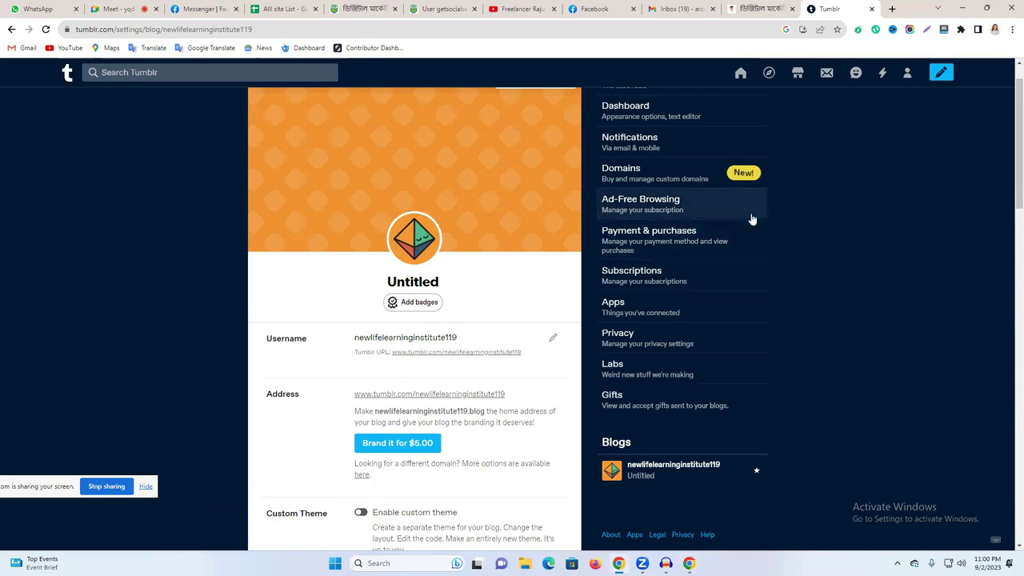
scroll(925, 78, up, 1)
- Open the general account settings and review the email, login, security, language and content options
click(908, 76)
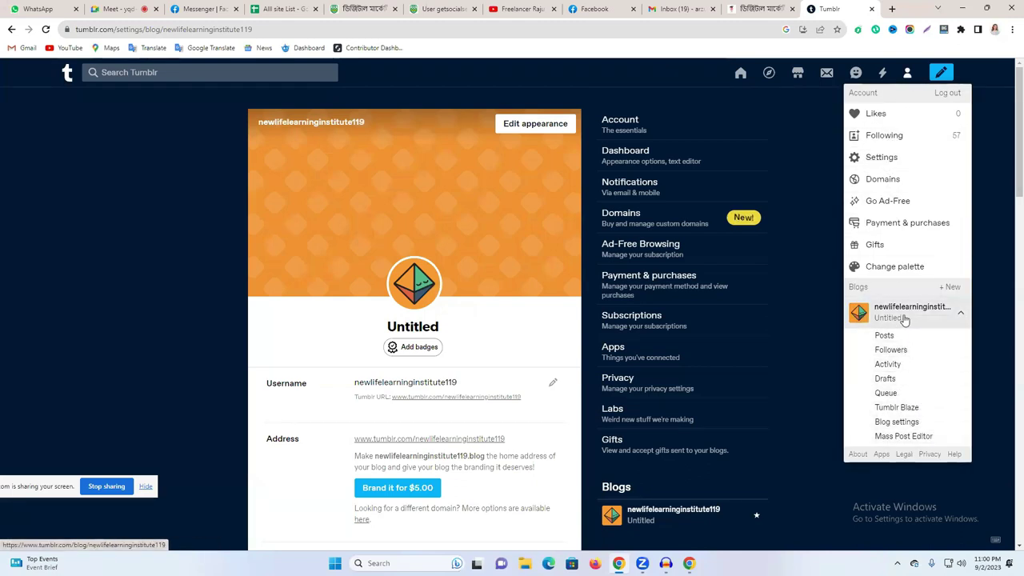
click(908, 76)
click(907, 76)
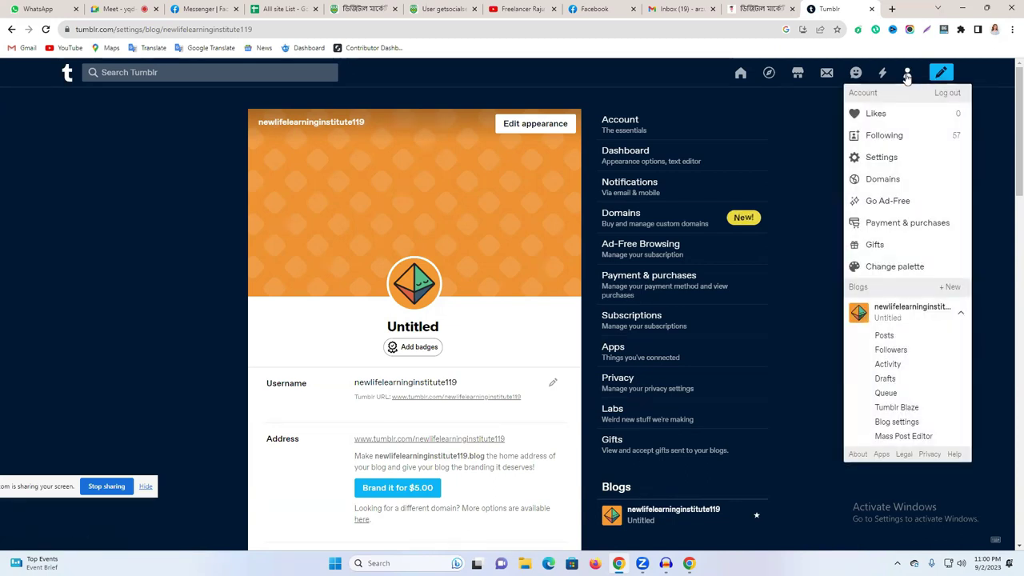
click(882, 154)
scroll(416, 392, down, 9)
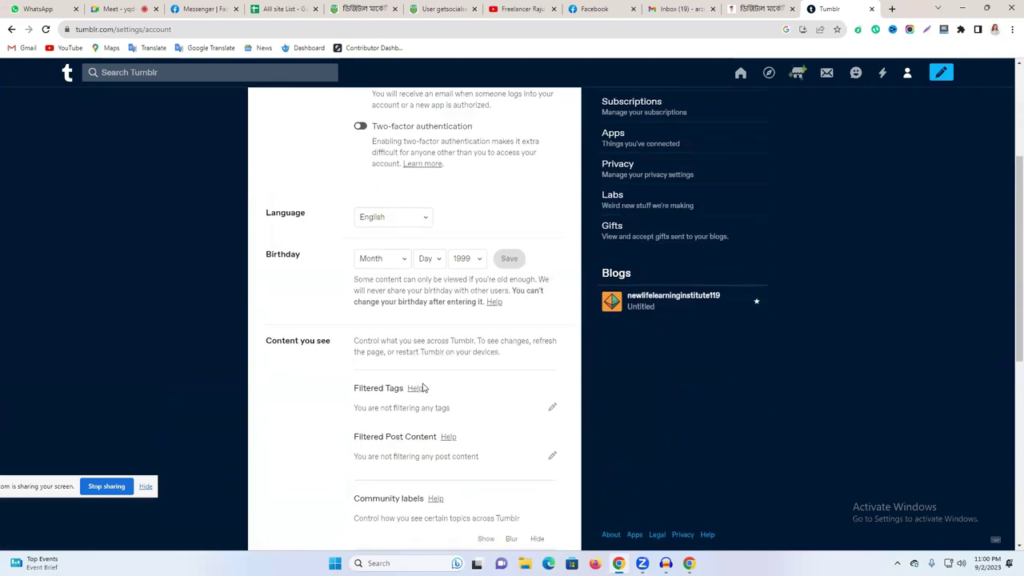
scroll(463, 403, up, 10)
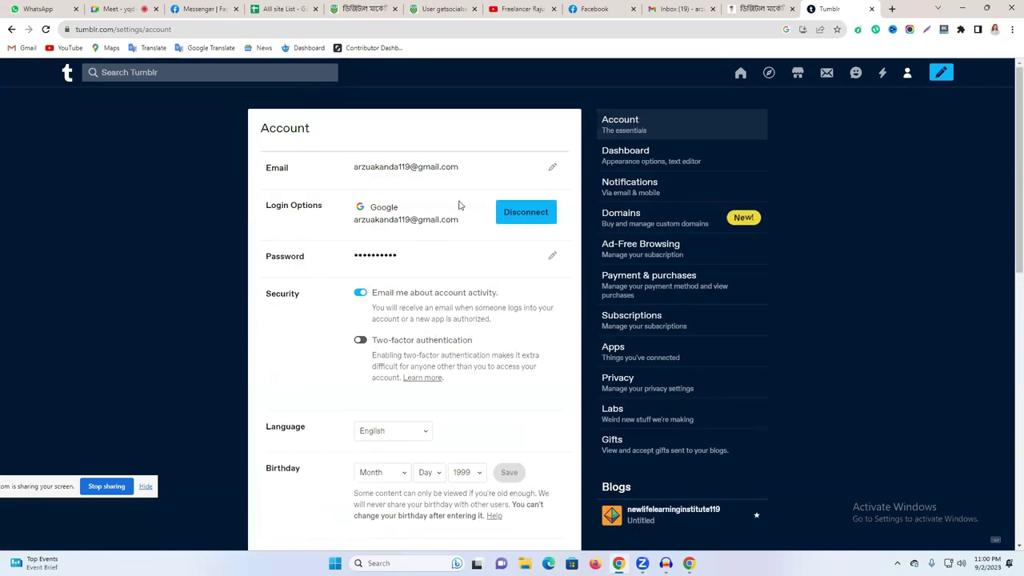
- Open the newlifelearninginstitute119 blog's posts page and start a new link post
click(908, 75)
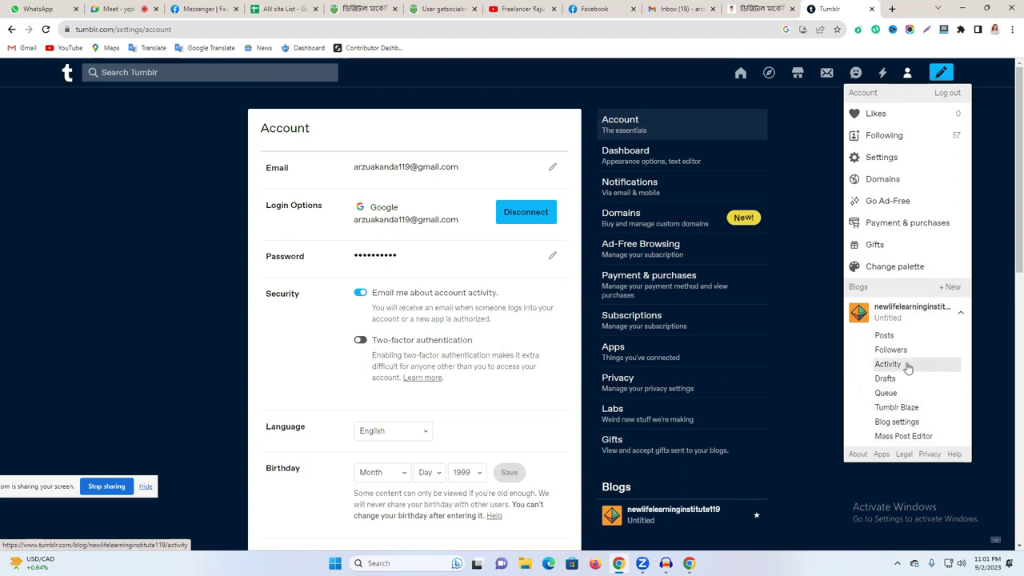
click(914, 336)
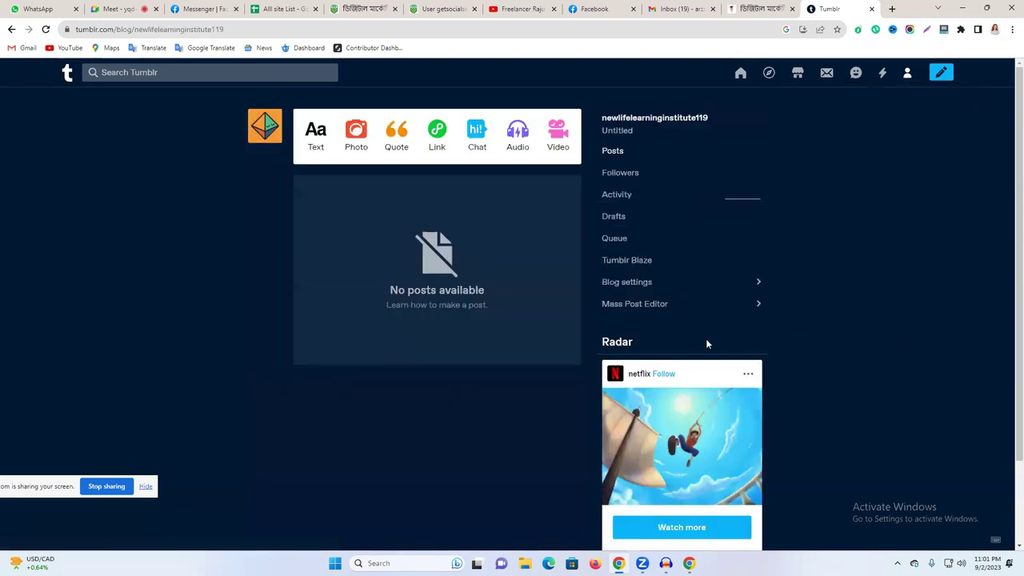
click(436, 133)
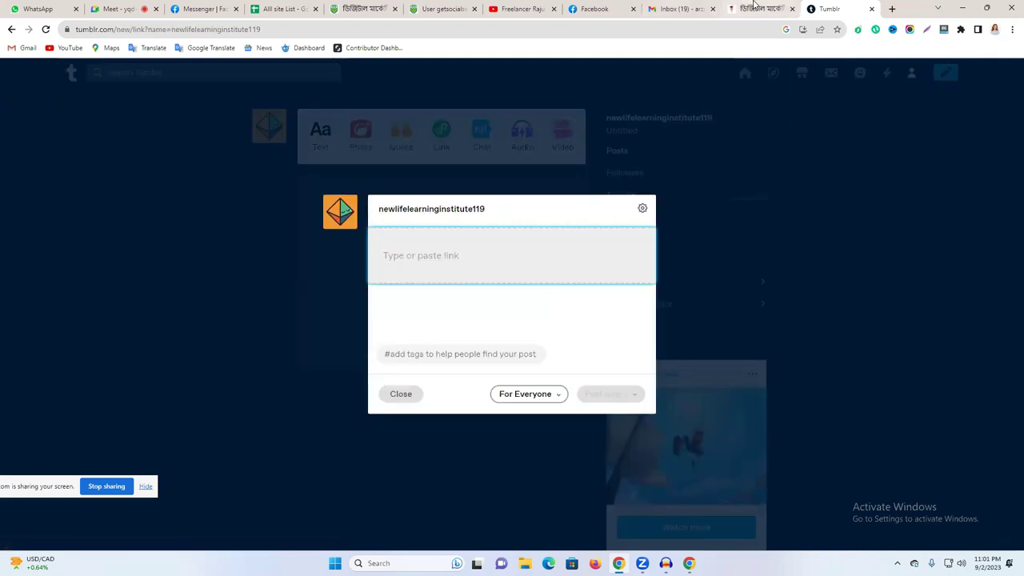
- Insert the copied URL of the ডিজিটাল মার্কেটিং course page into the link post and publish it without tags
click(753, 6)
click(460, 31)
right_click(460, 30)
click(552, 102)
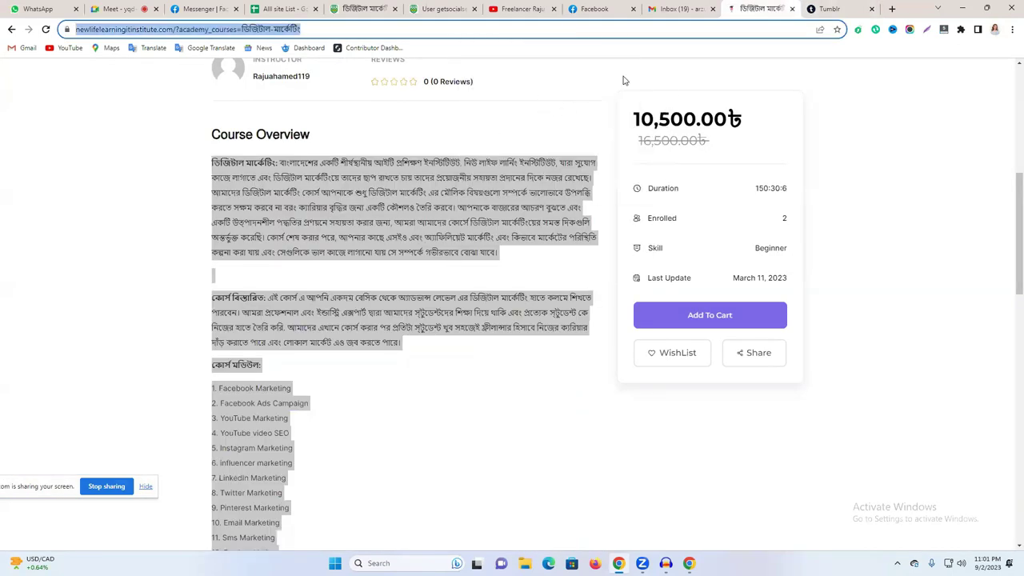
click(834, 7)
key(ctrl+v)
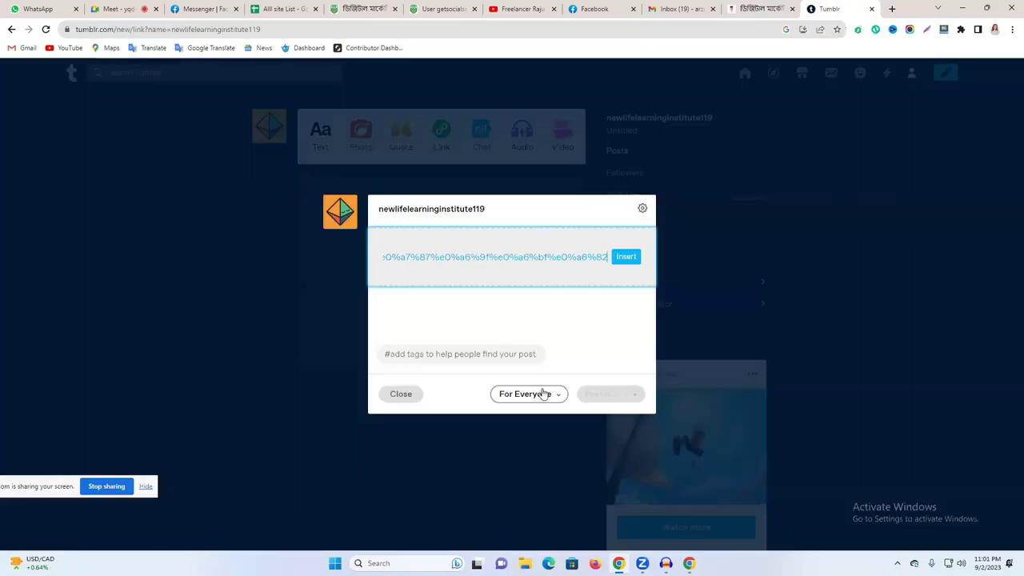
click(625, 258)
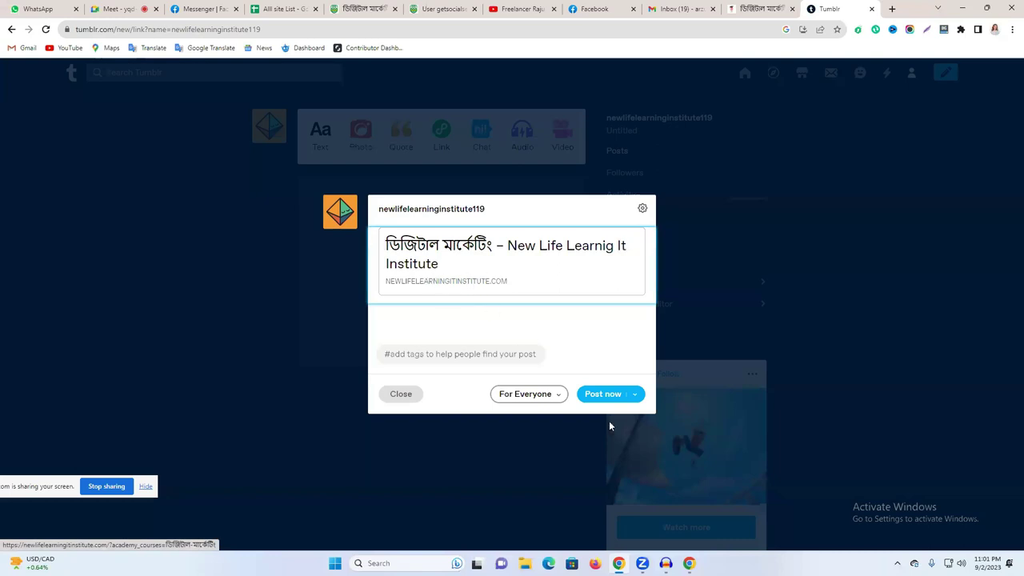
click(604, 395)
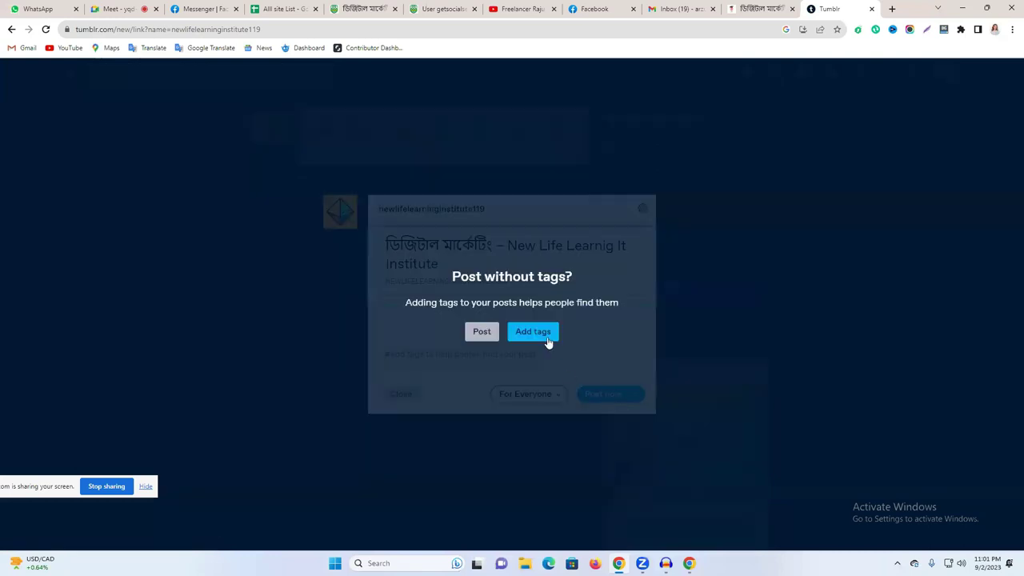
click(482, 331)
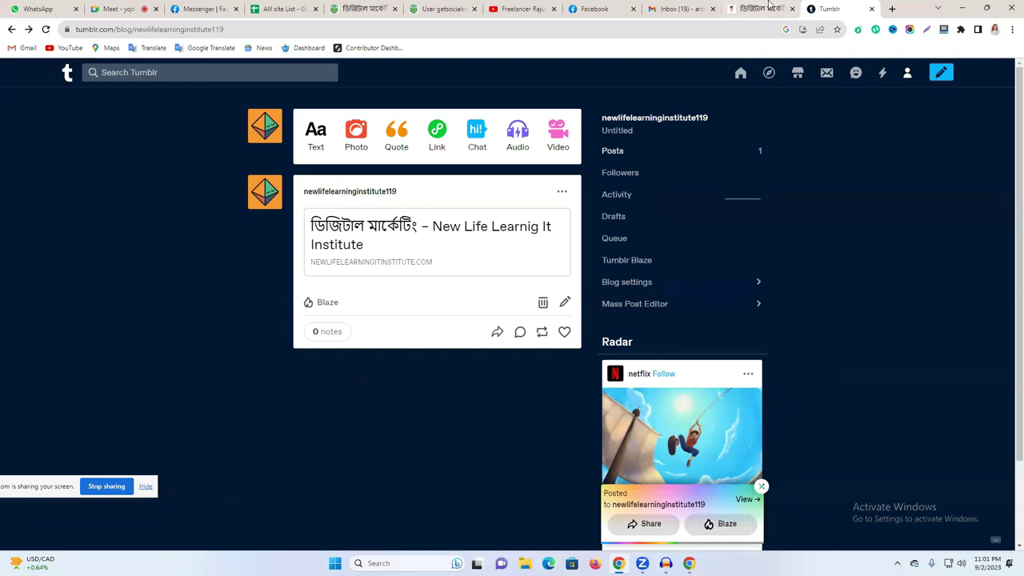
- Search Google for pinterest in a new browser tab and open the Pinterest website
click(889, 8)
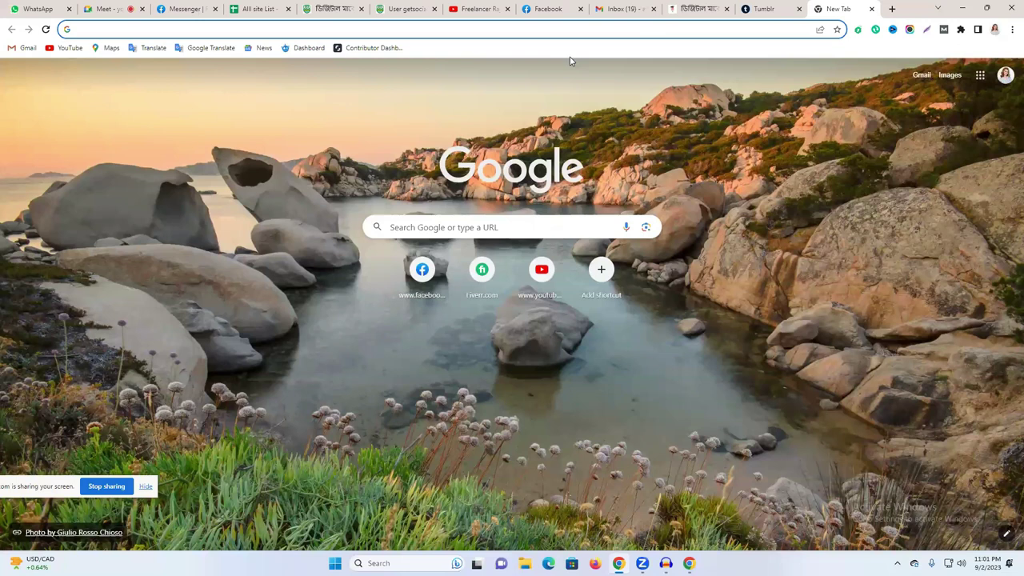
text(p)
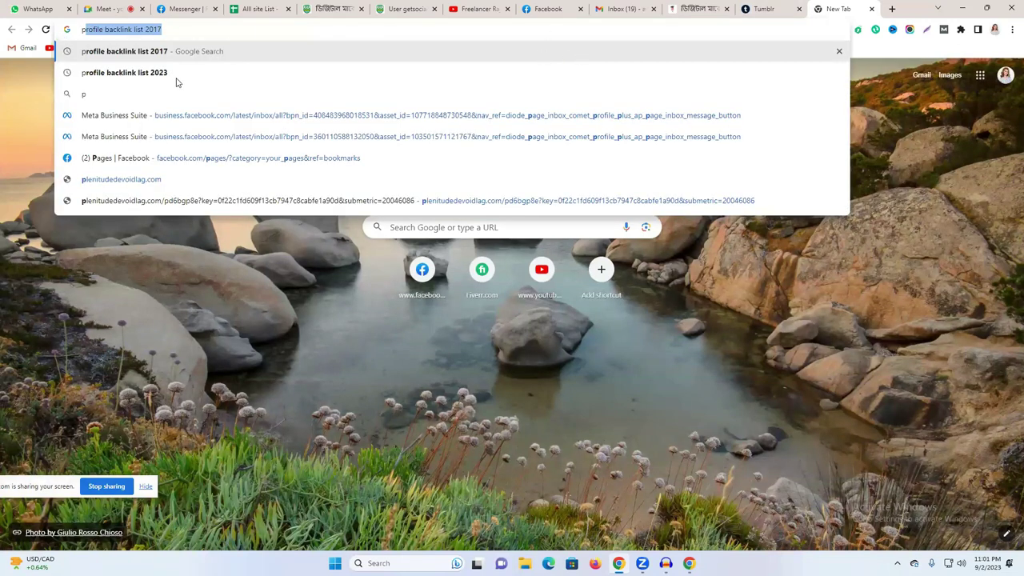
text(interest)
key(Return)
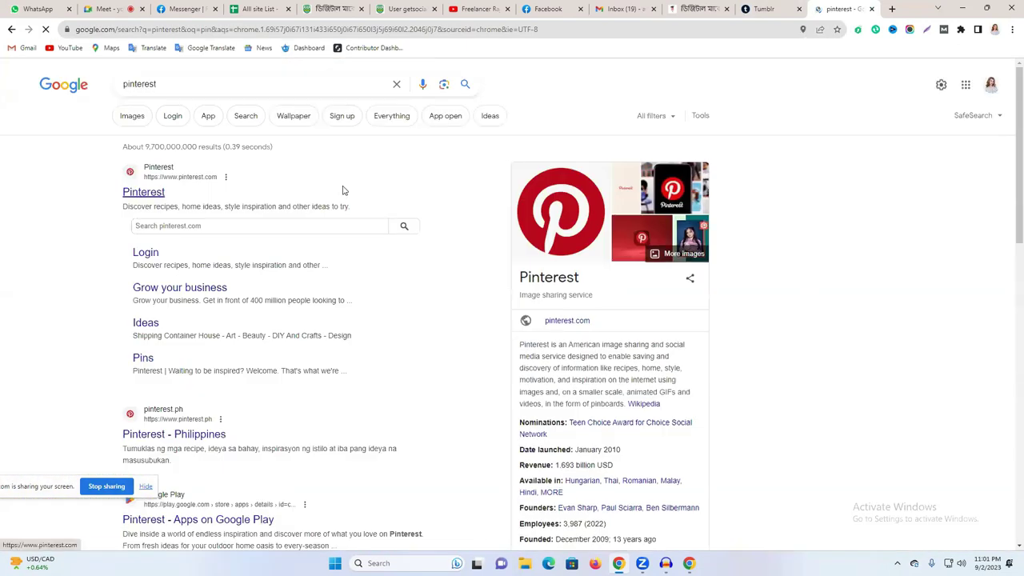
click(342, 189)
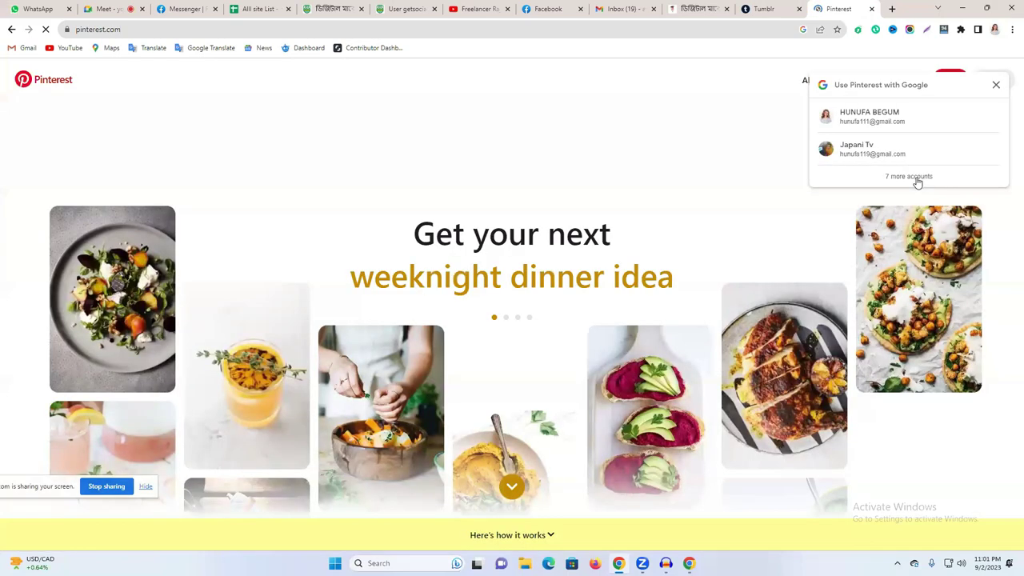
- Try to continue to Pinterest with the Google account used for the Tumblr blog
click(917, 178)
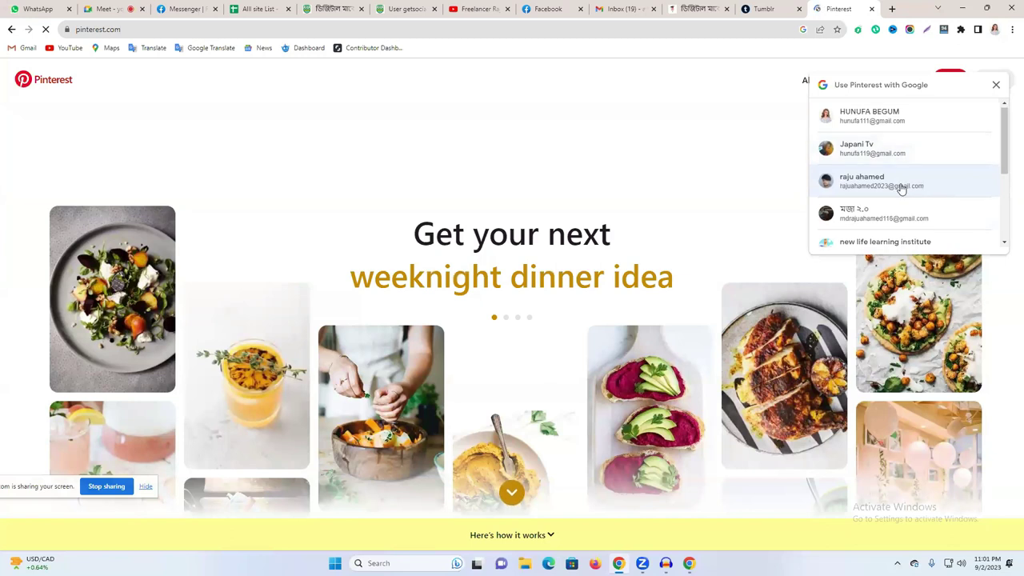
scroll(901, 196, down, 3)
click(907, 169)
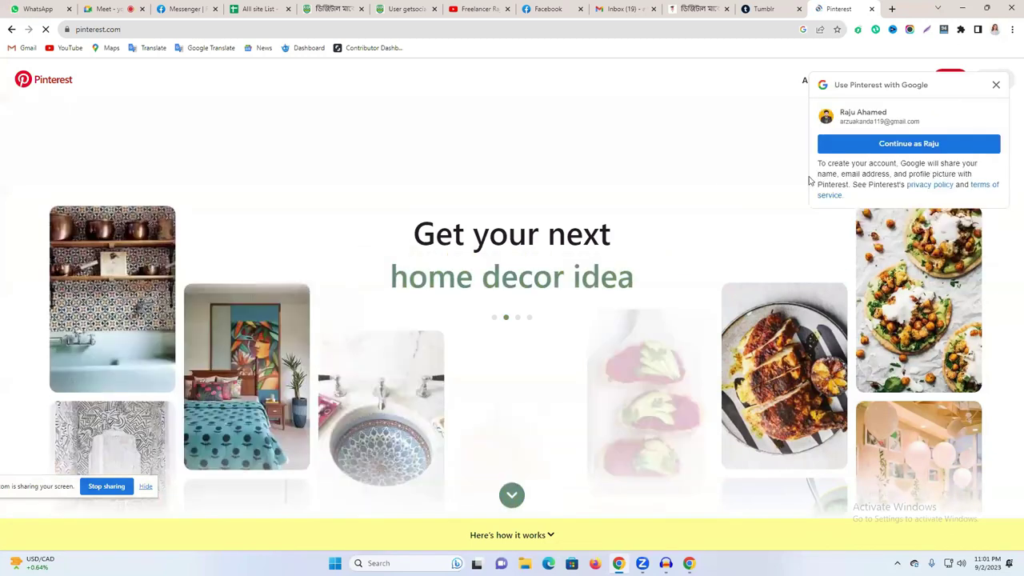
click(912, 143)
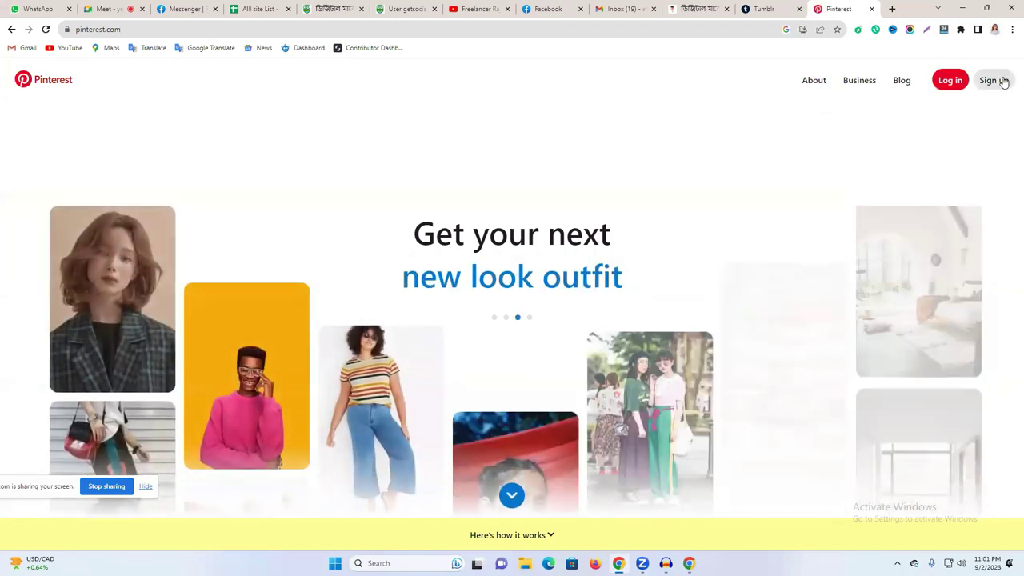
- Sign up for Pinterest with the existing Facebook account and approve the requested access
click(997, 81)
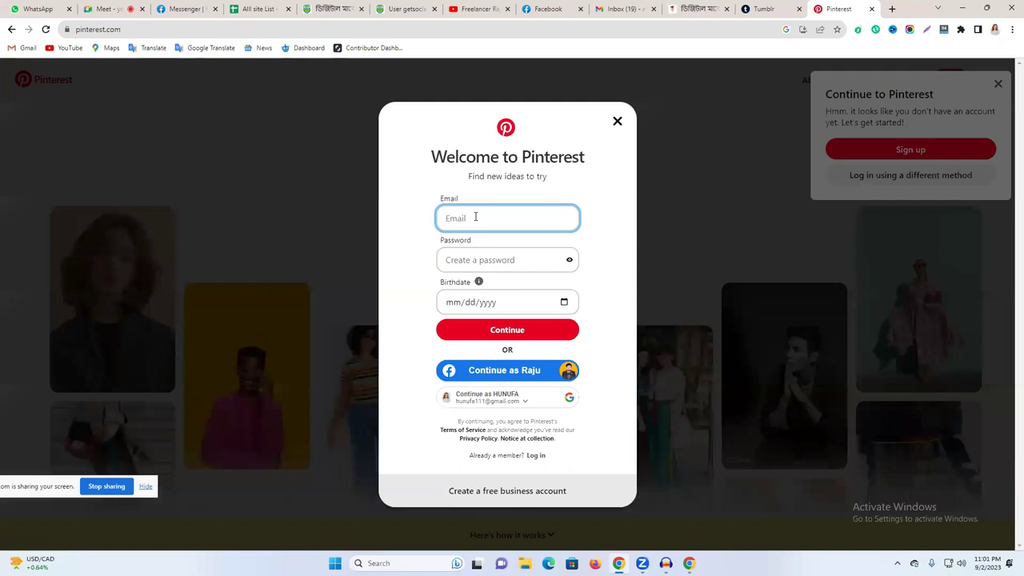
click(506, 372)
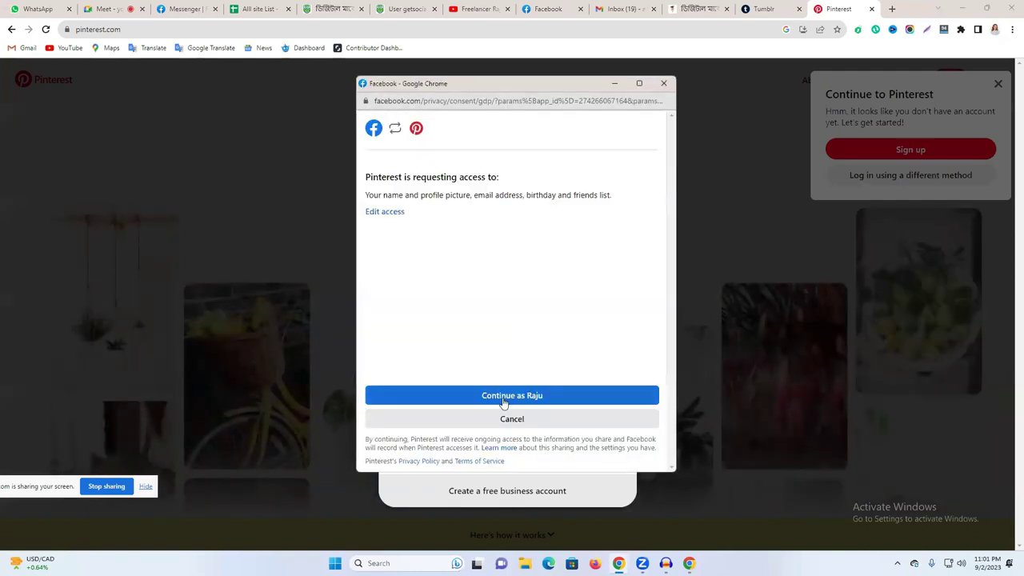
click(549, 395)
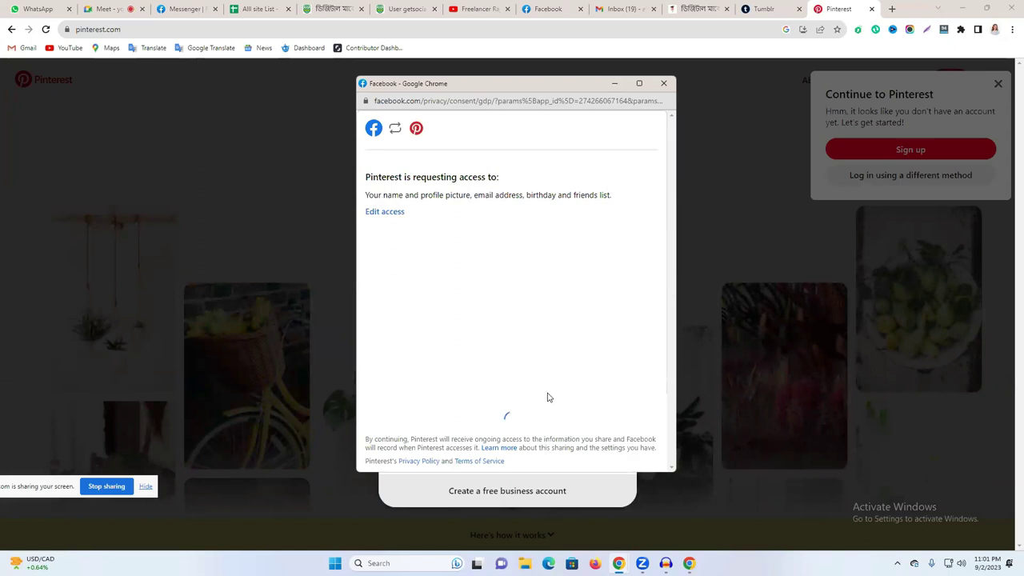
- Close the Facebook access request, open the business profile and log out of that account
click(666, 83)
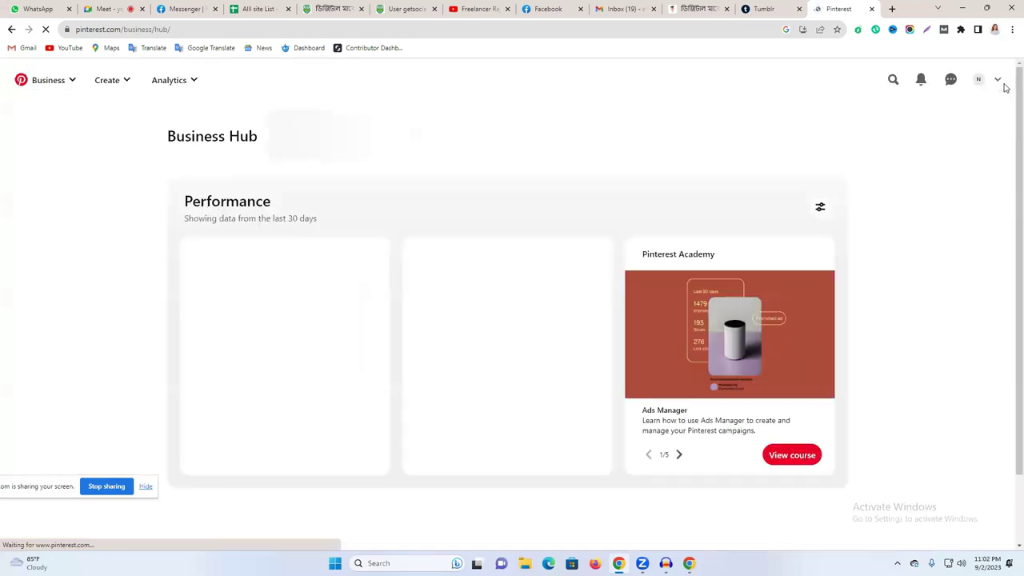
click(979, 83)
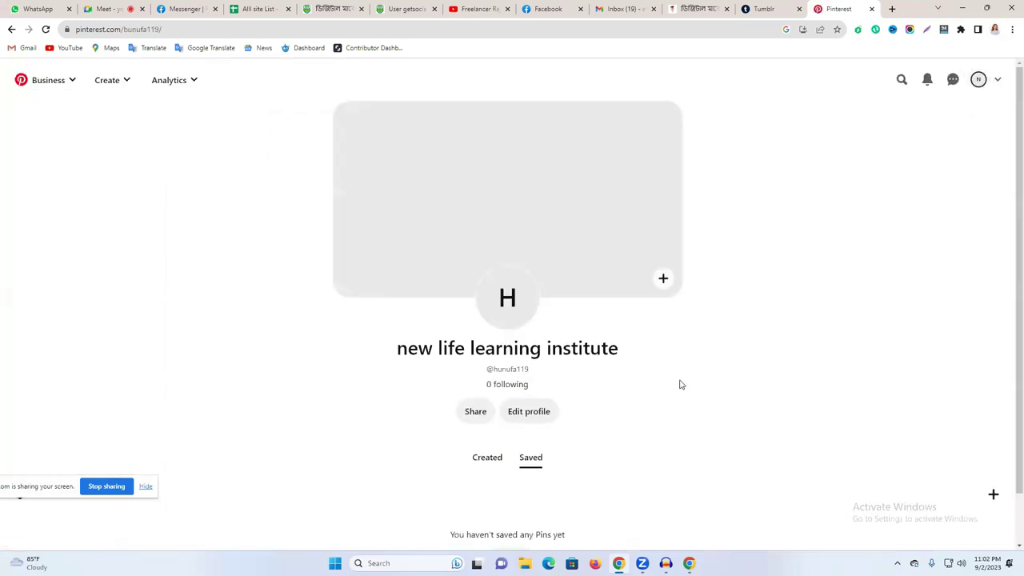
click(998, 79)
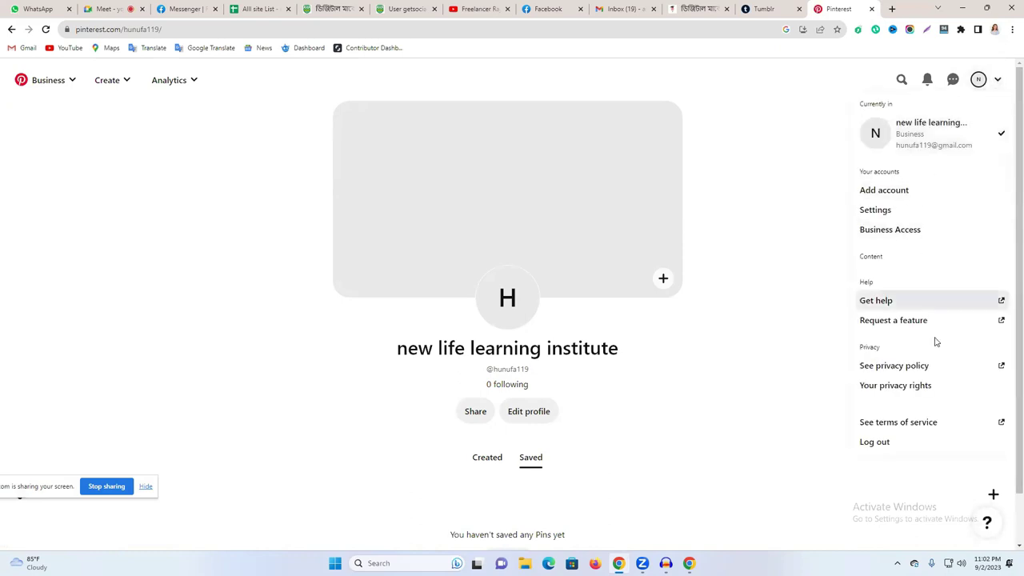
click(894, 420)
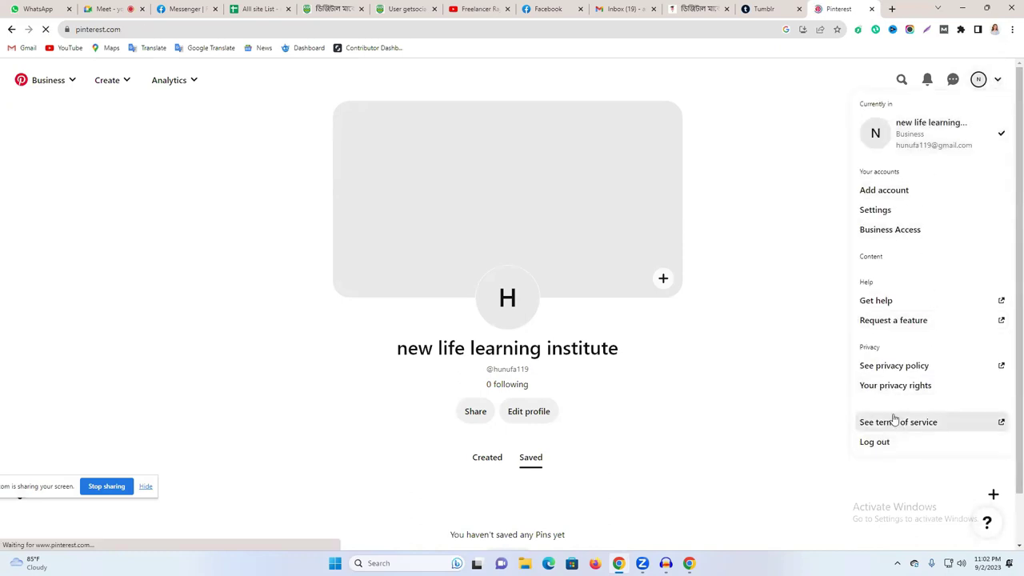
- Start a new Pinterest sign-up with Google, choosing a different personal Google account
click(992, 80)
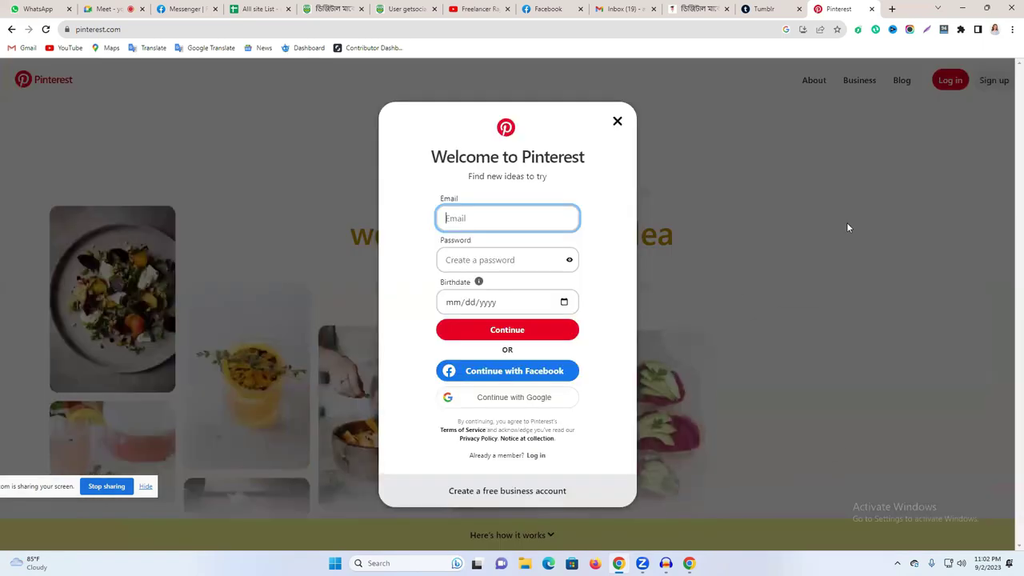
click(512, 400)
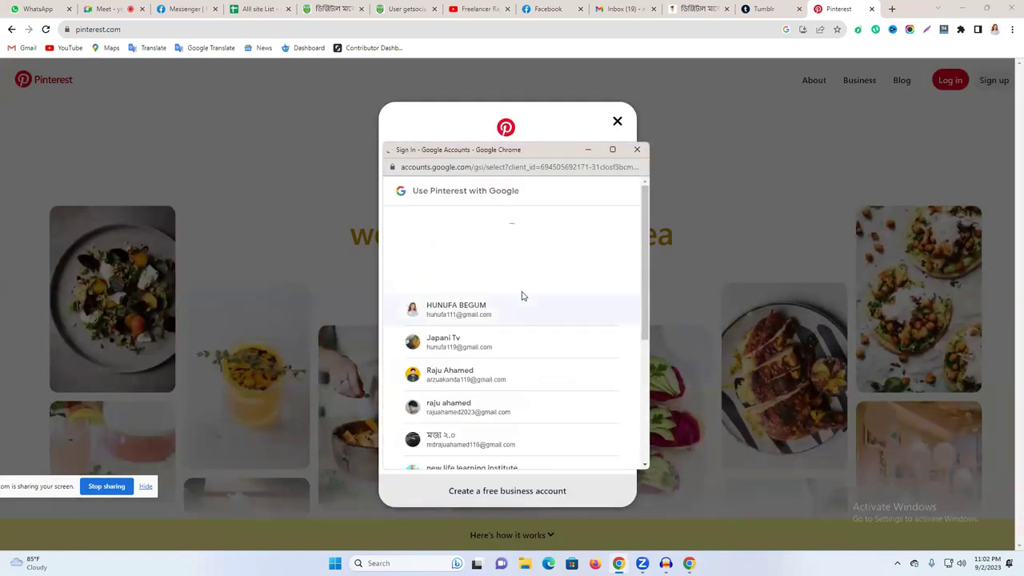
click(484, 378)
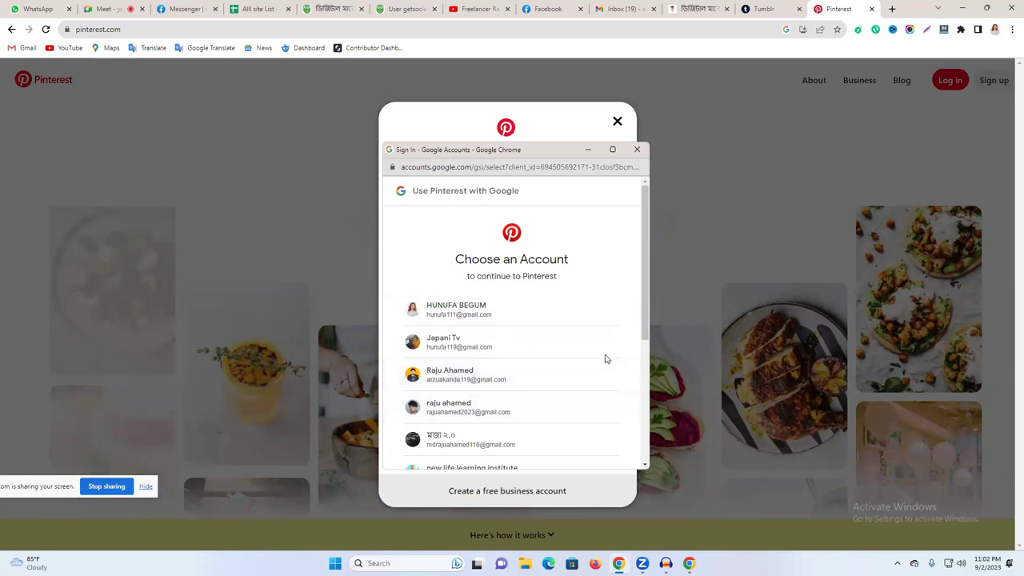
- Pick the birth month and day for the new account from the date calendar
click(476, 278)
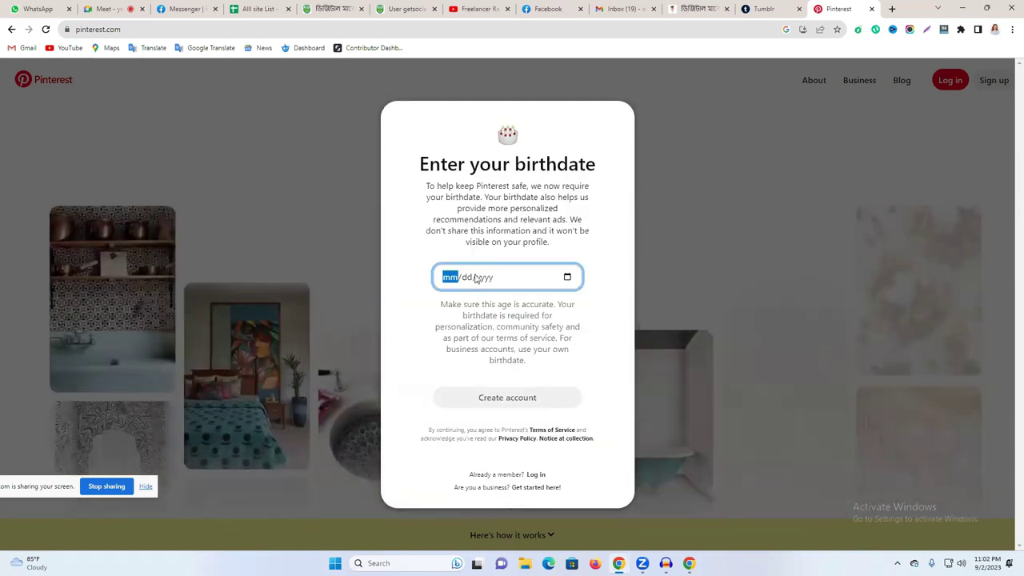
click(567, 276)
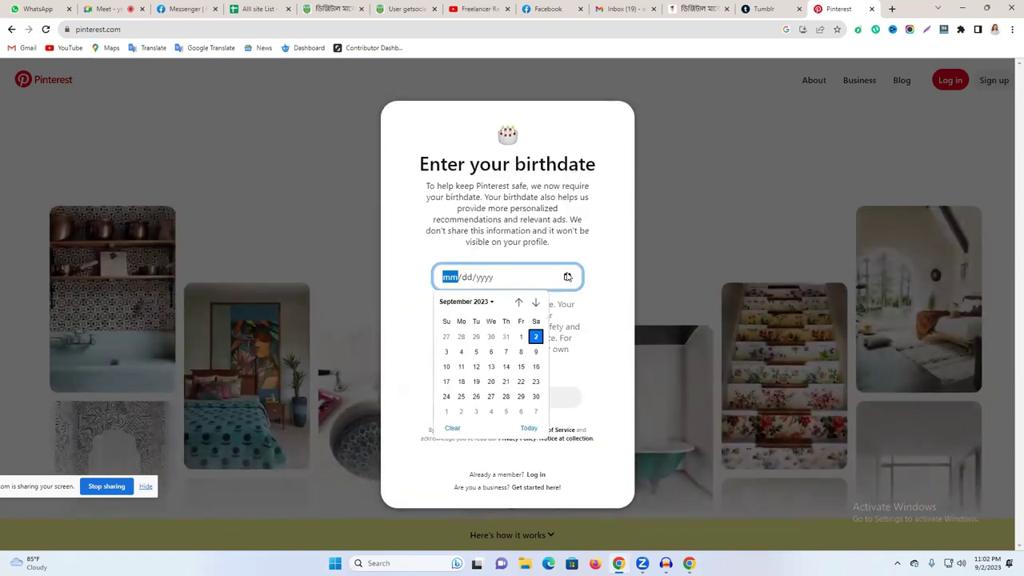
click(521, 337)
click(567, 277)
click(492, 278)
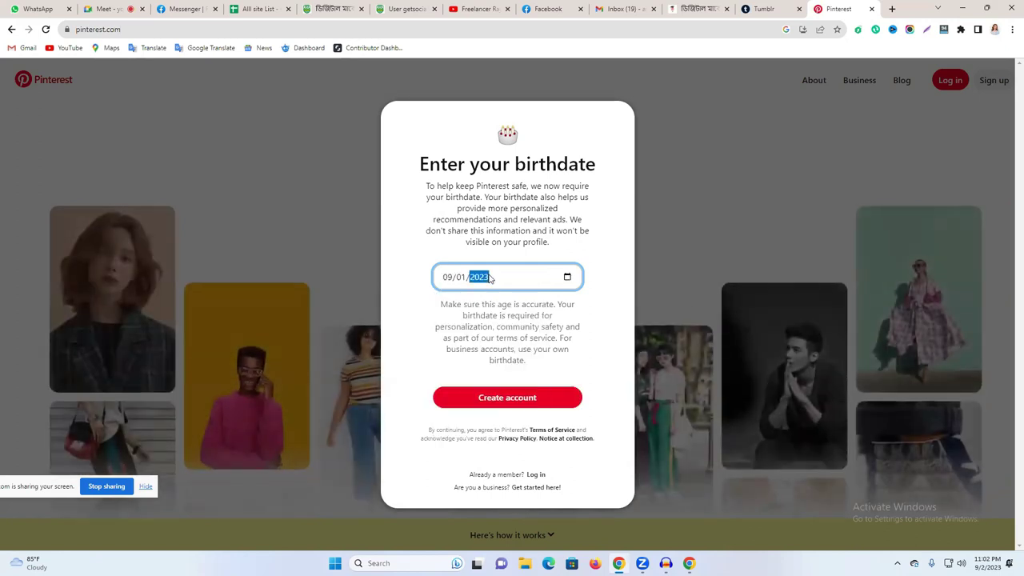
click(568, 277)
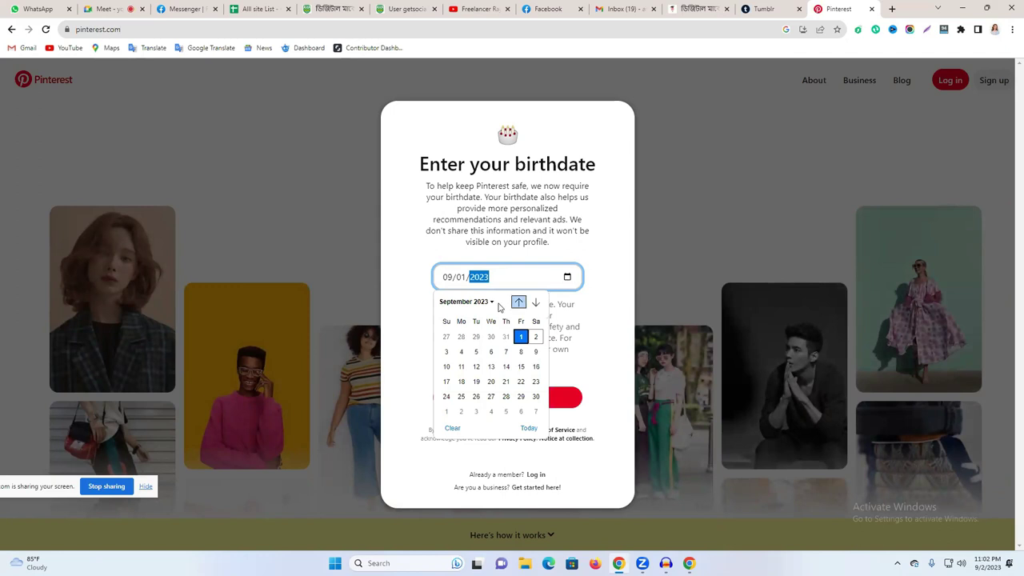
click(478, 302)
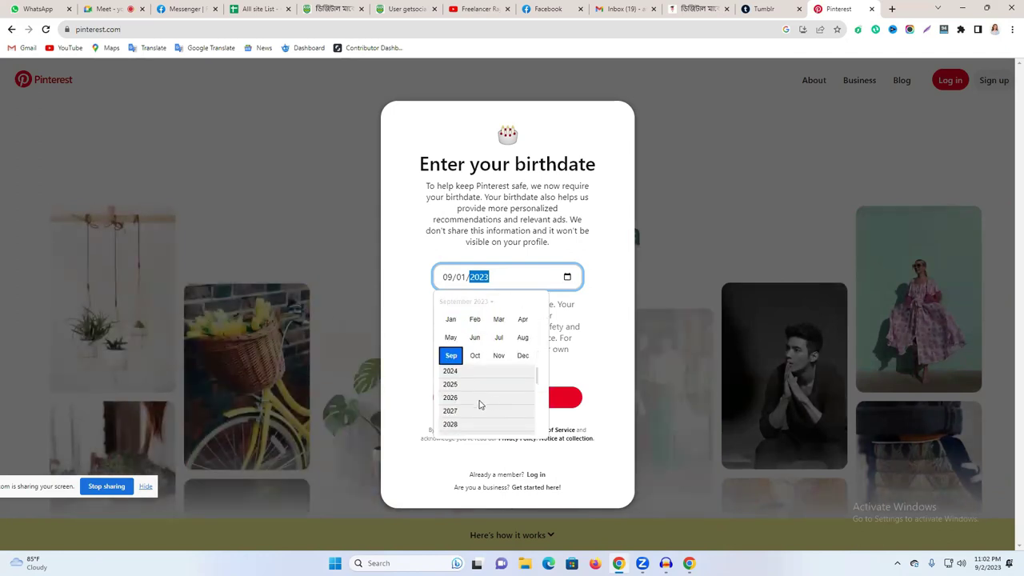
scroll(480, 405, down, 2)
scroll(481, 405, up, 3)
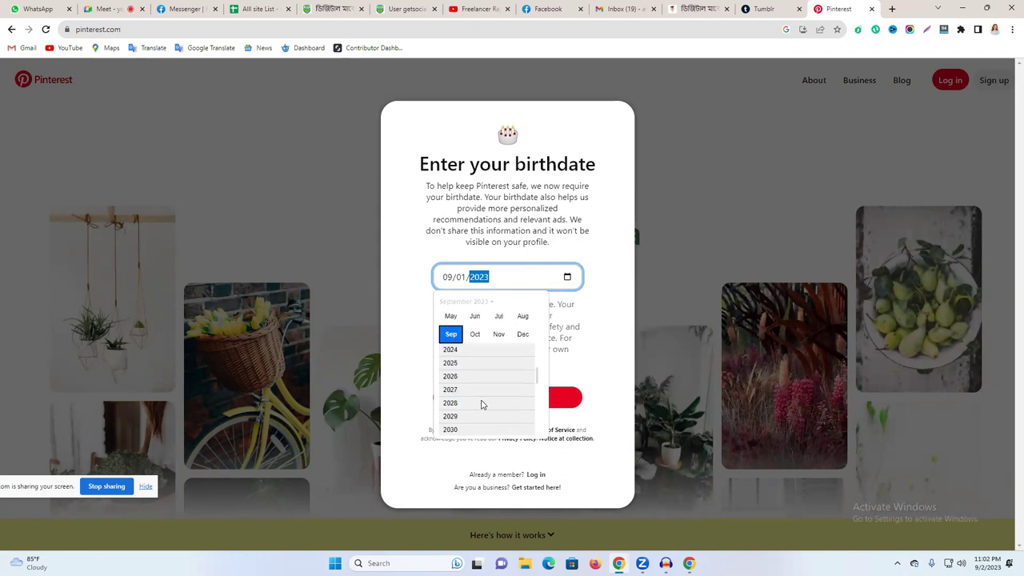
scroll(482, 405, up, 2)
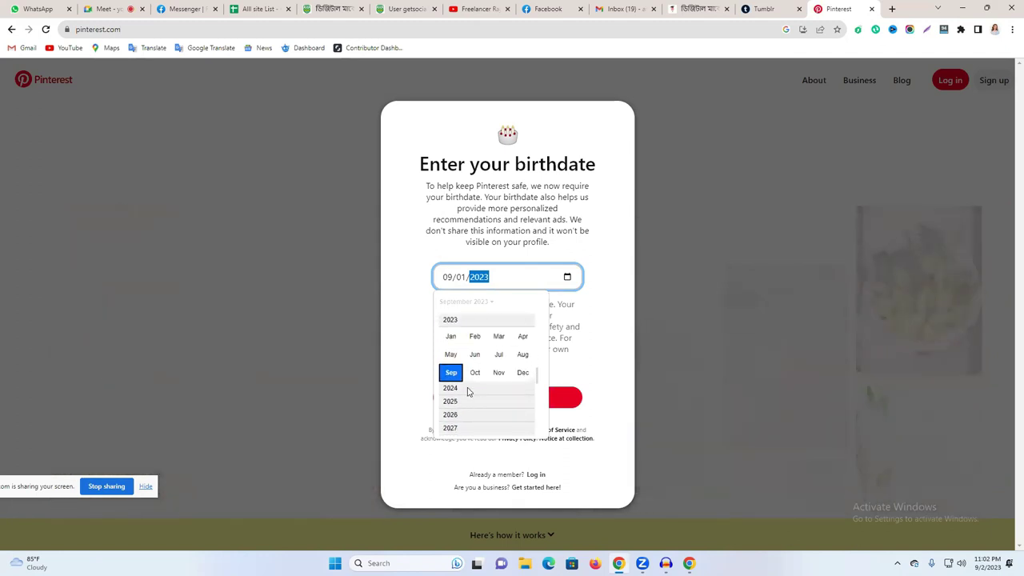
click(498, 276)
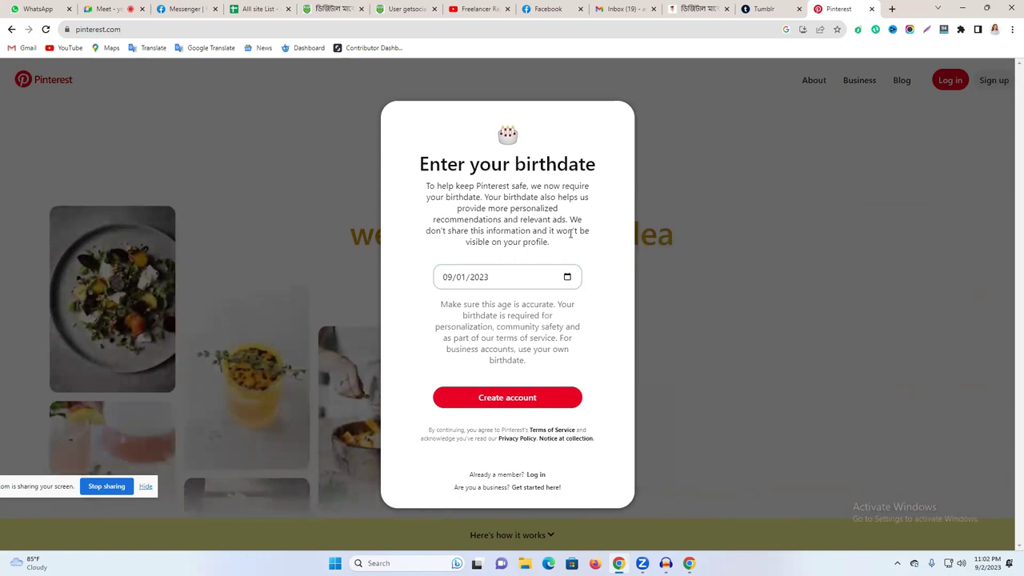
- Enter the birth year in the birthdate field and create the account
click(480, 277)
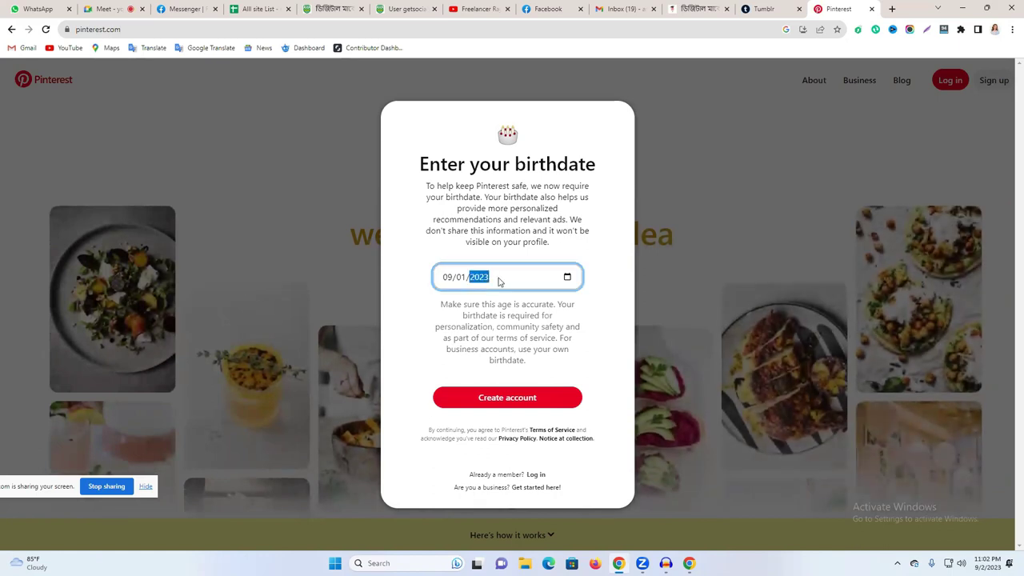
text(1999)
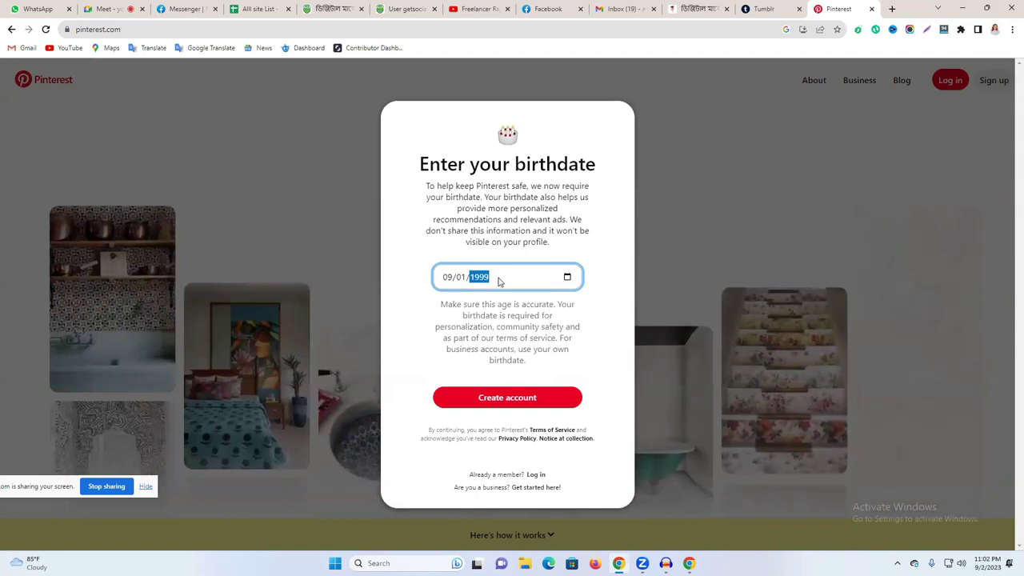
click(518, 400)
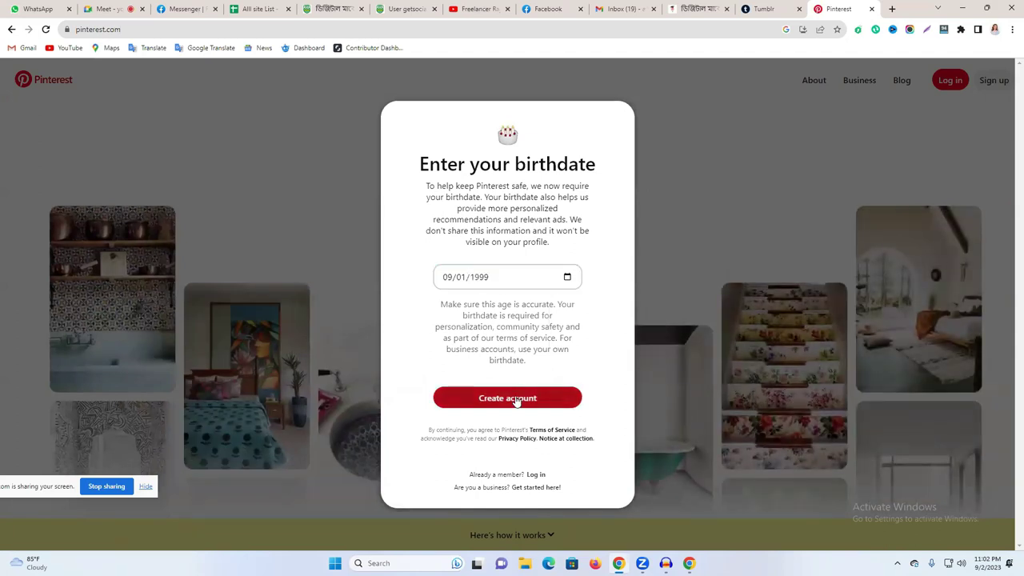
click(567, 390)
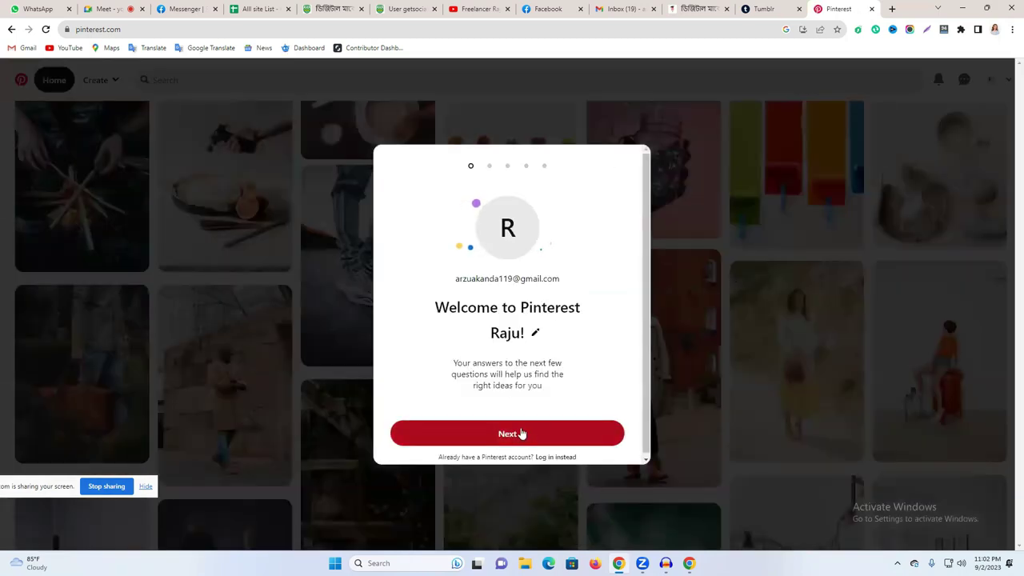
- Continue past the welcome screen, select Male as the gender and proceed to the interests selection
click(529, 433)
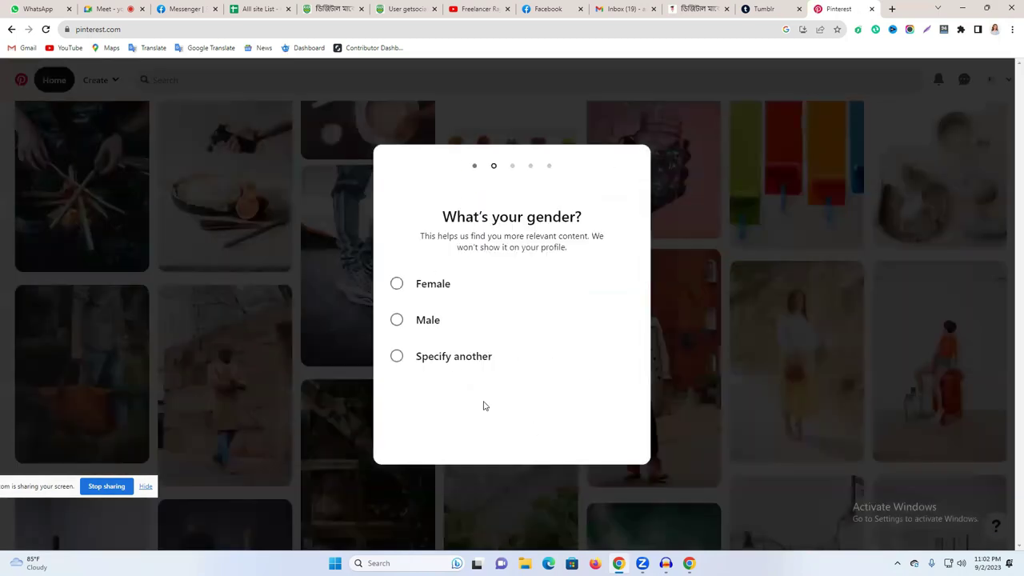
click(424, 317)
click(600, 445)
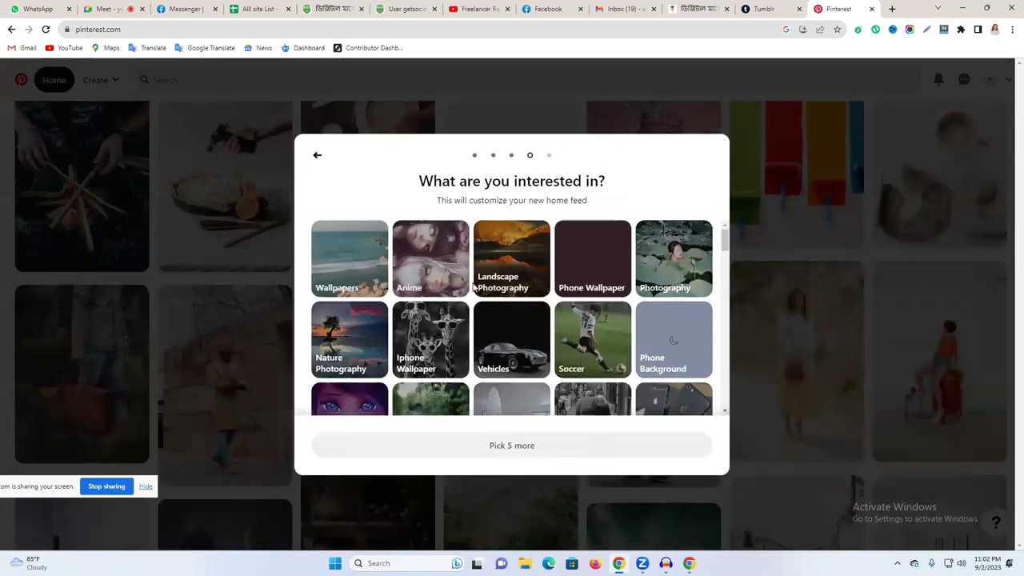
- Choose five interests, including Phone Wallpaper, Vehicles, Phone Background and Soccer, and continue to the home feed
click(592, 258)
click(504, 352)
click(512, 400)
click(674, 340)
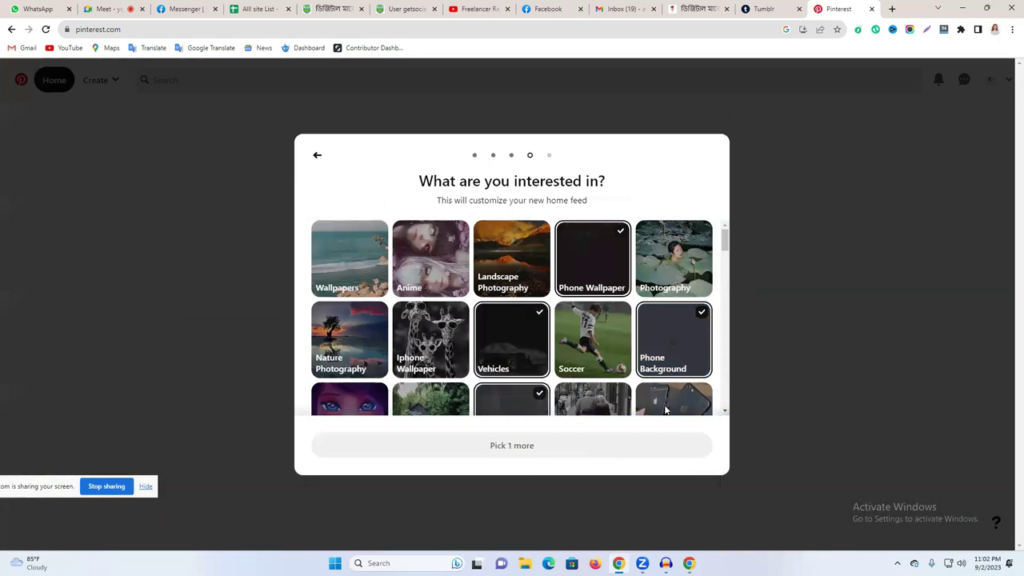
click(600, 364)
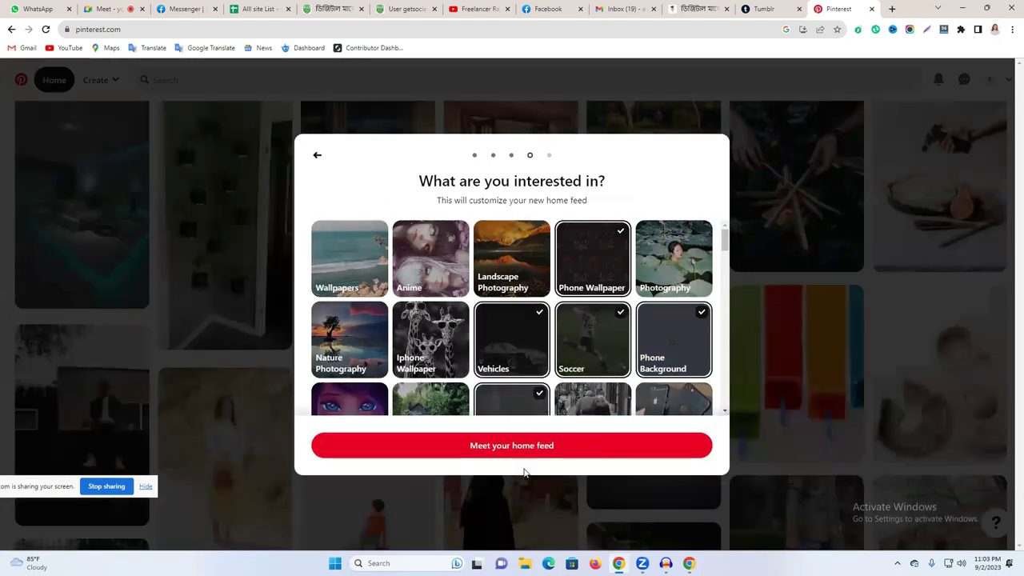
click(571, 445)
click(486, 453)
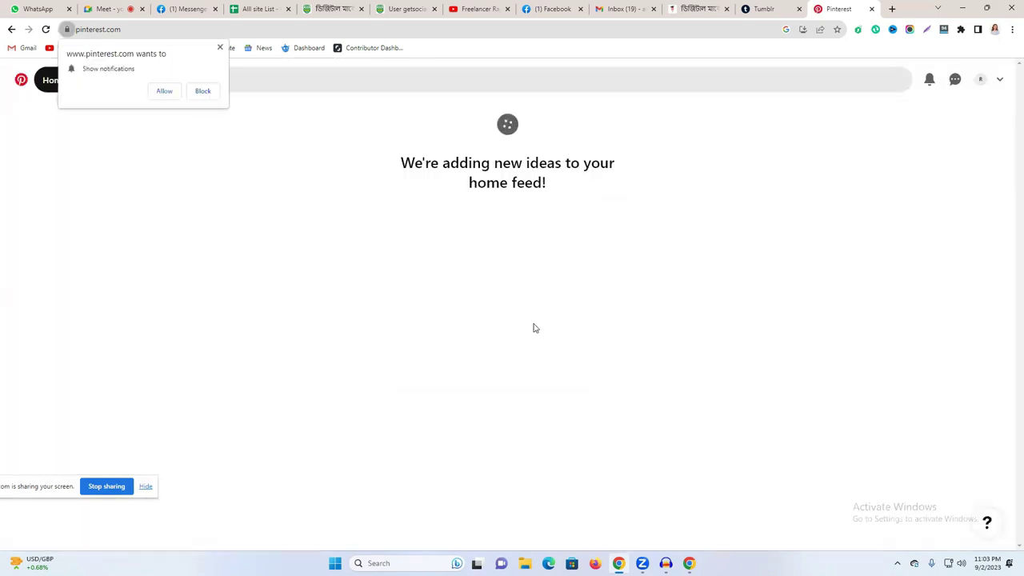
- Allow Pinterest to show notifications and open the new account's profile for editing
click(164, 92)
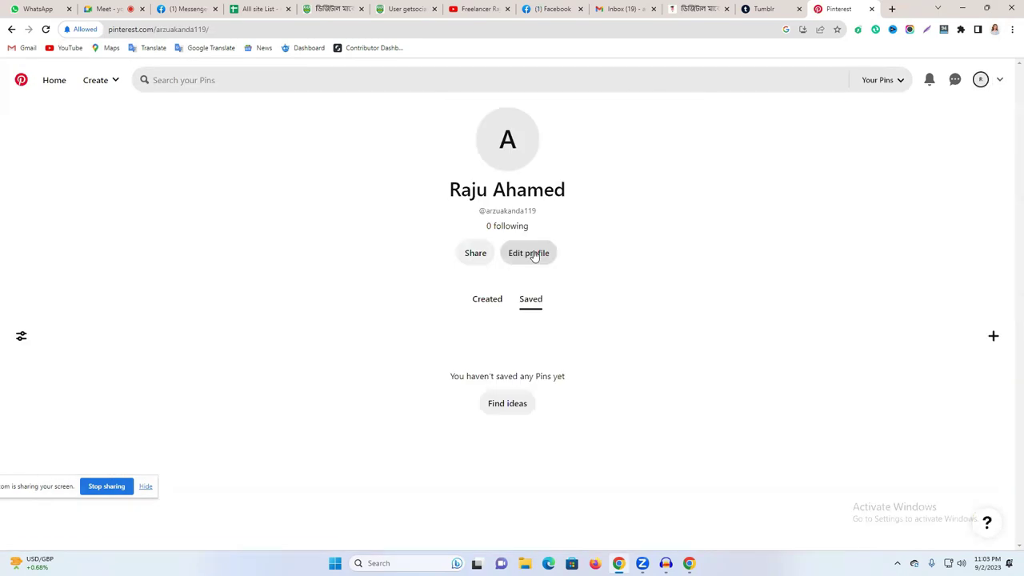
click(530, 253)
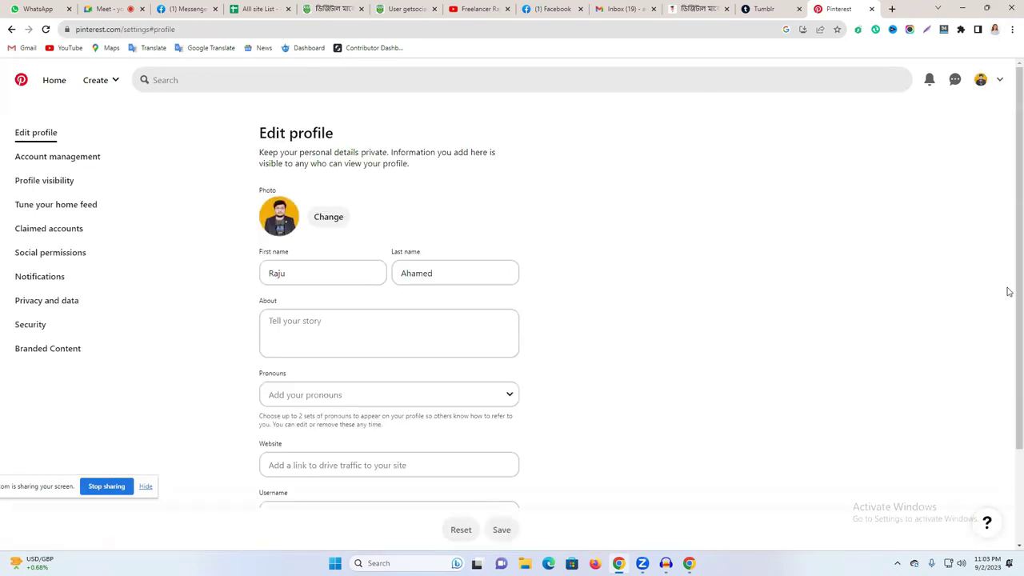
scroll(370, 374, down, 2)
click(354, 361)
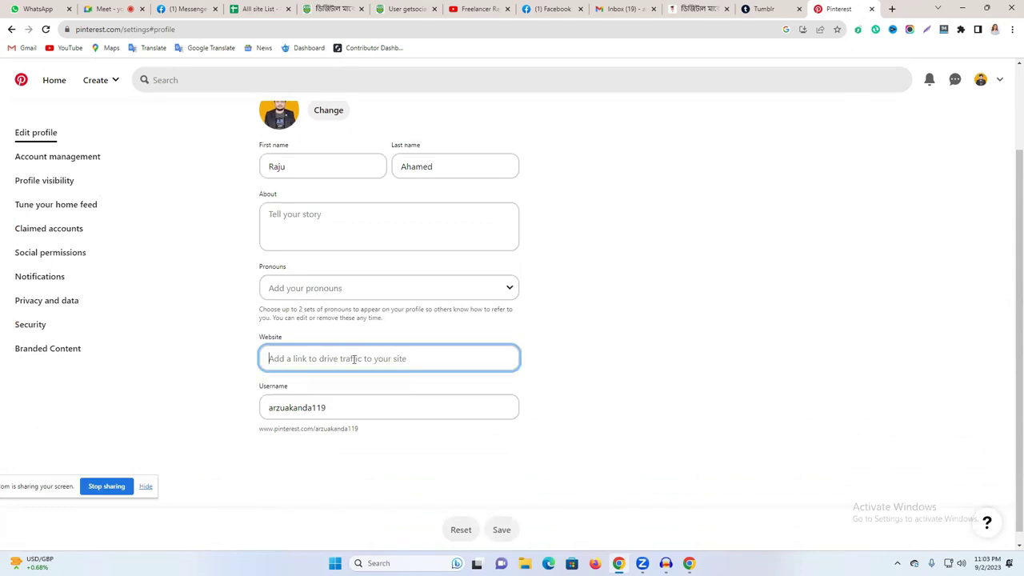
click(692, 9)
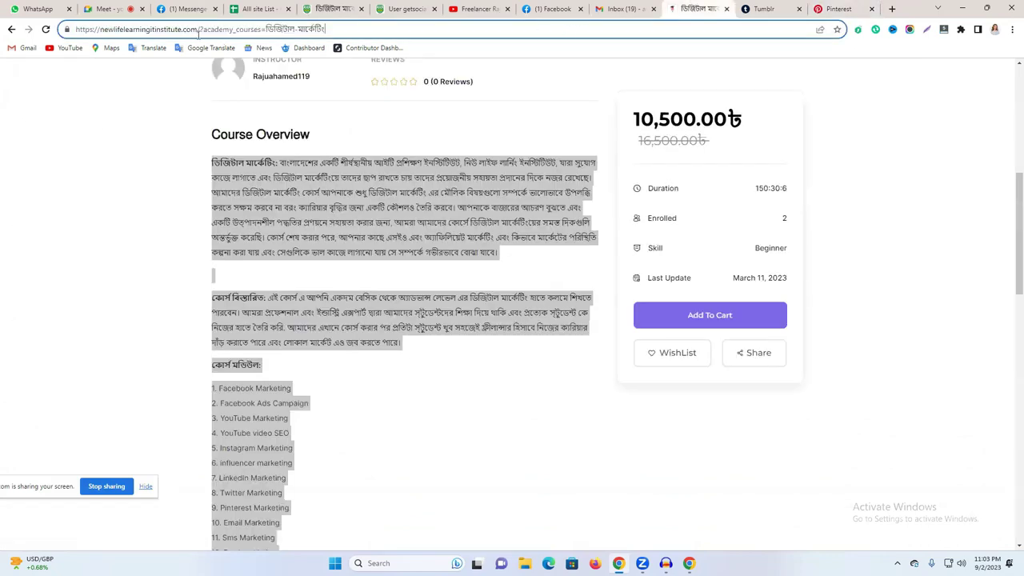
drag(196, 31, 86, 32)
key(ctrl+c)
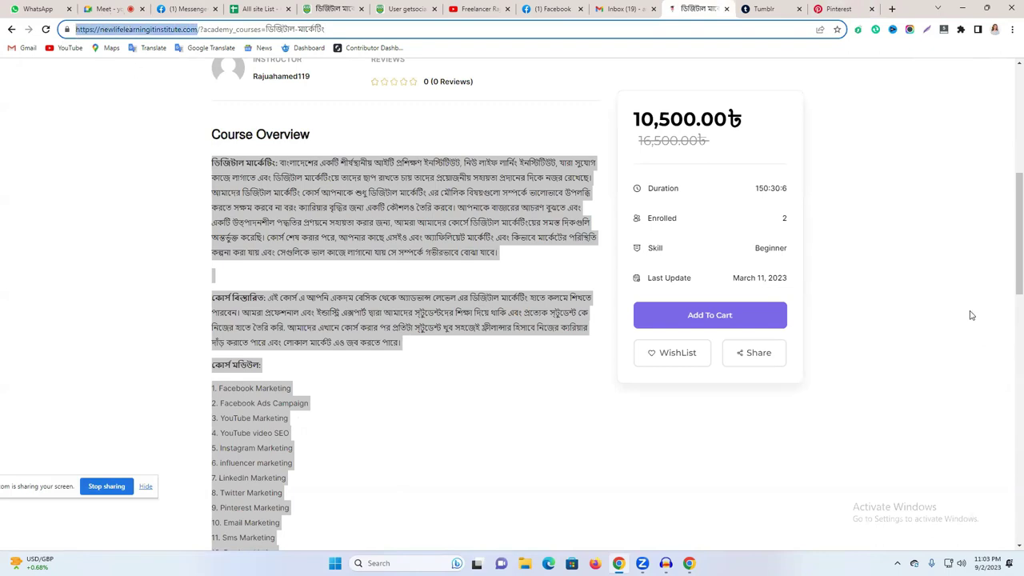
click(838, 8)
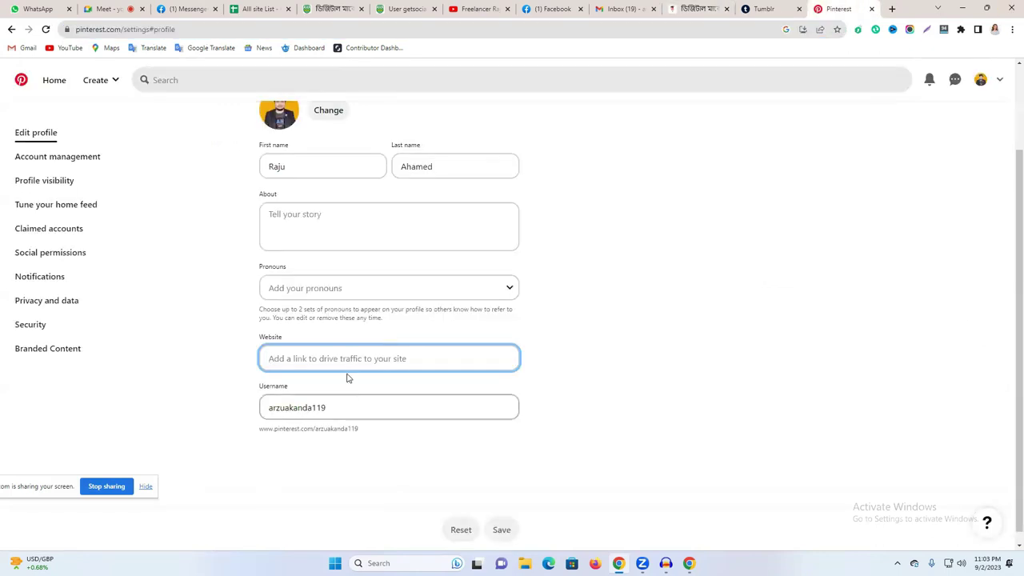
key(ctrl+v)
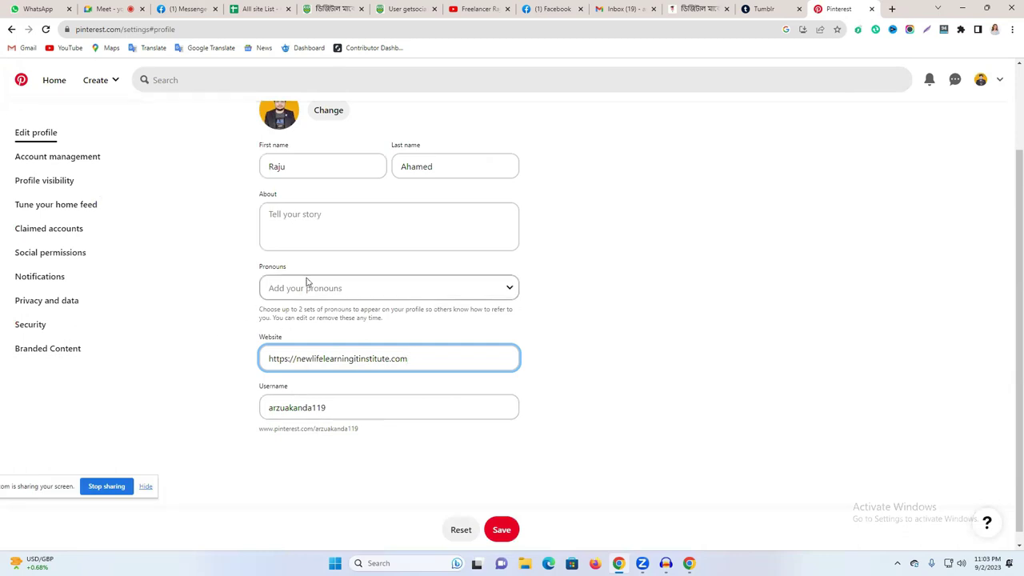
click(327, 224)
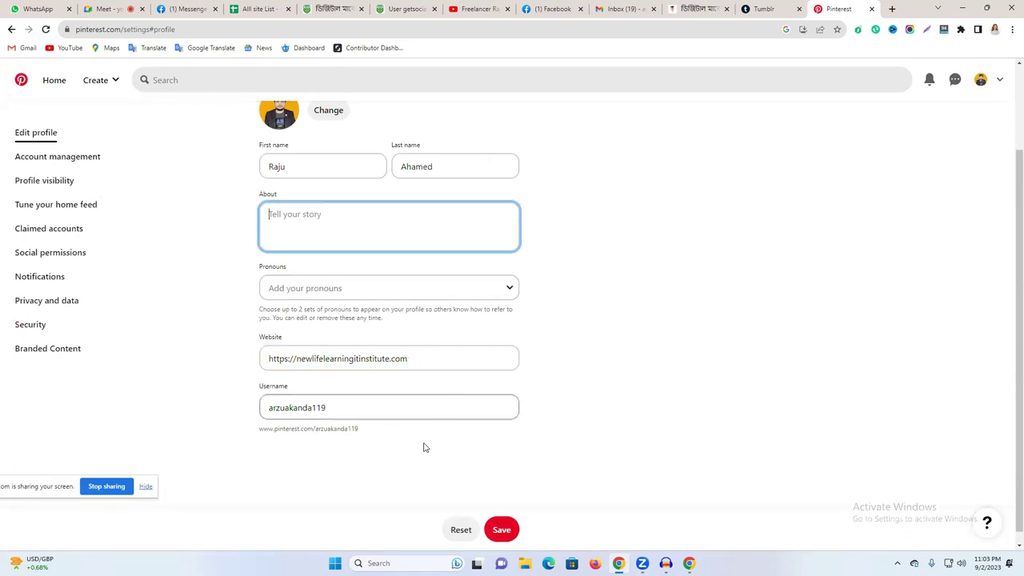
click(499, 530)
scroll(290, 414, down, 2)
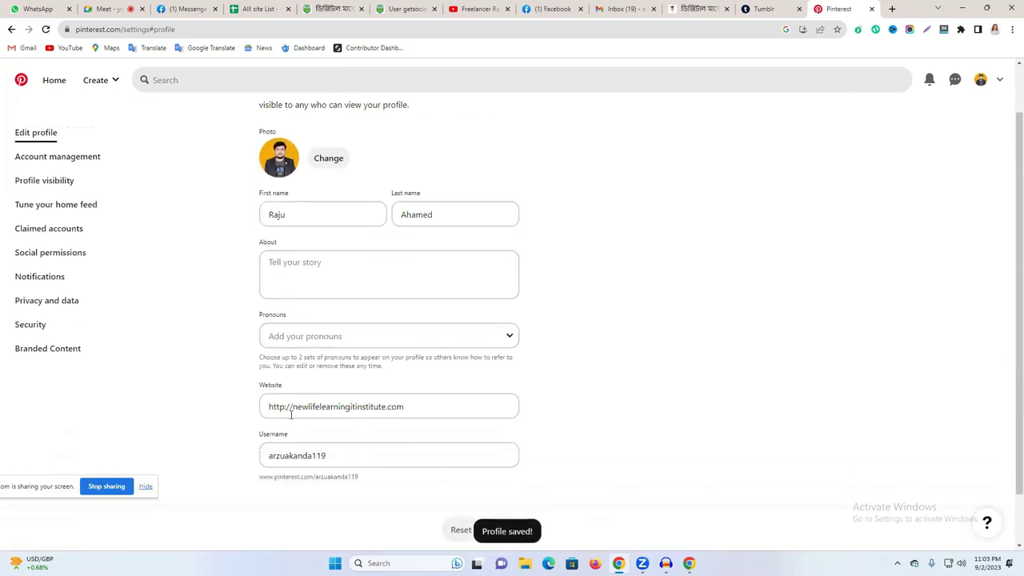
click(306, 222)
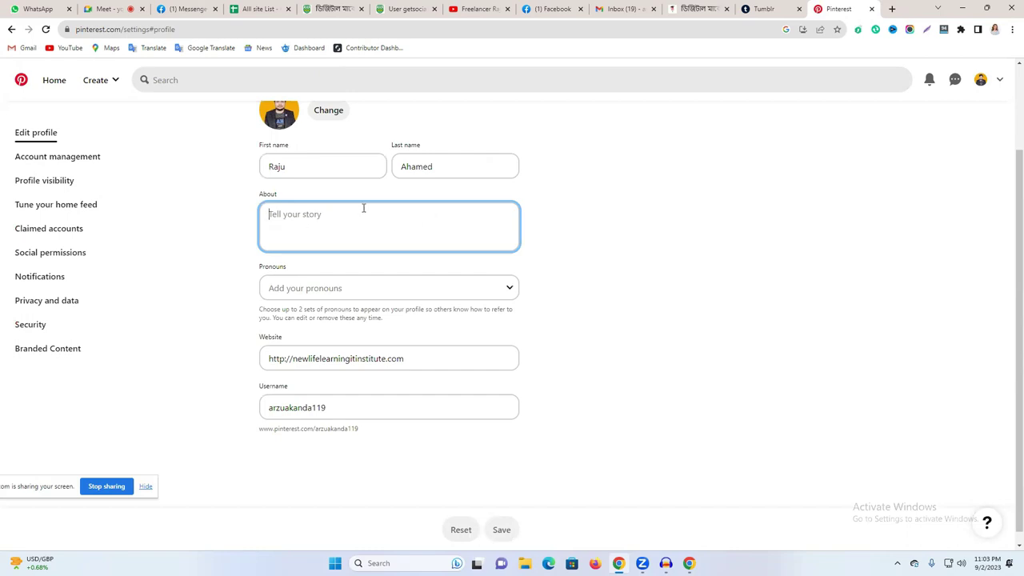
scroll(353, 211, up, 2)
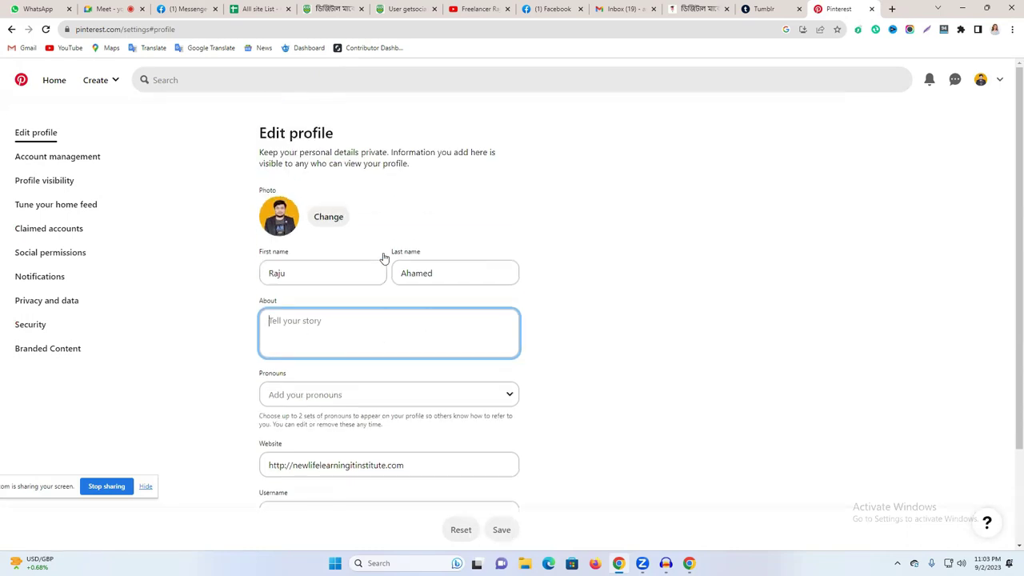
click(1001, 78)
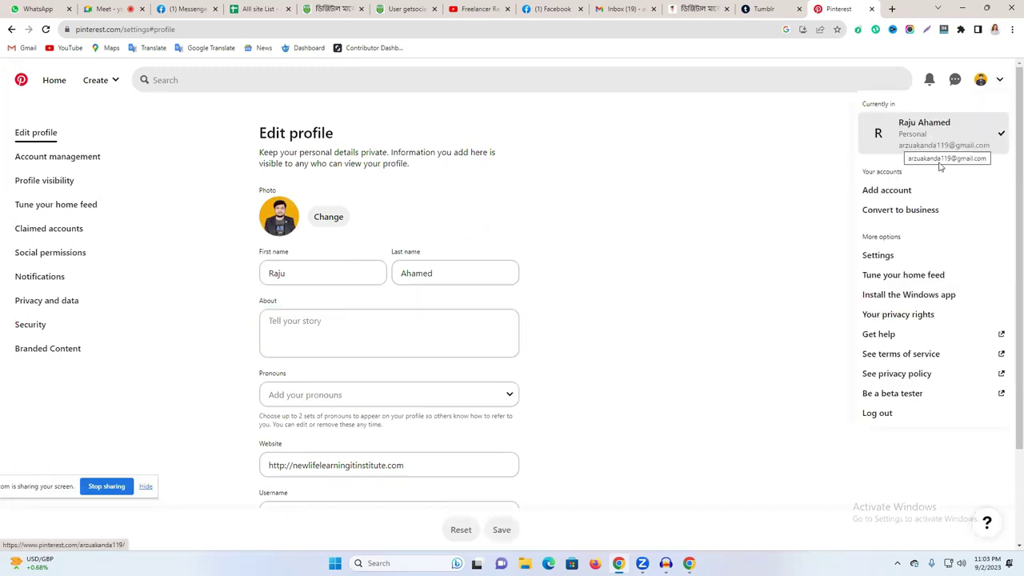
double_click(331, 275)
key(ctrl+v)
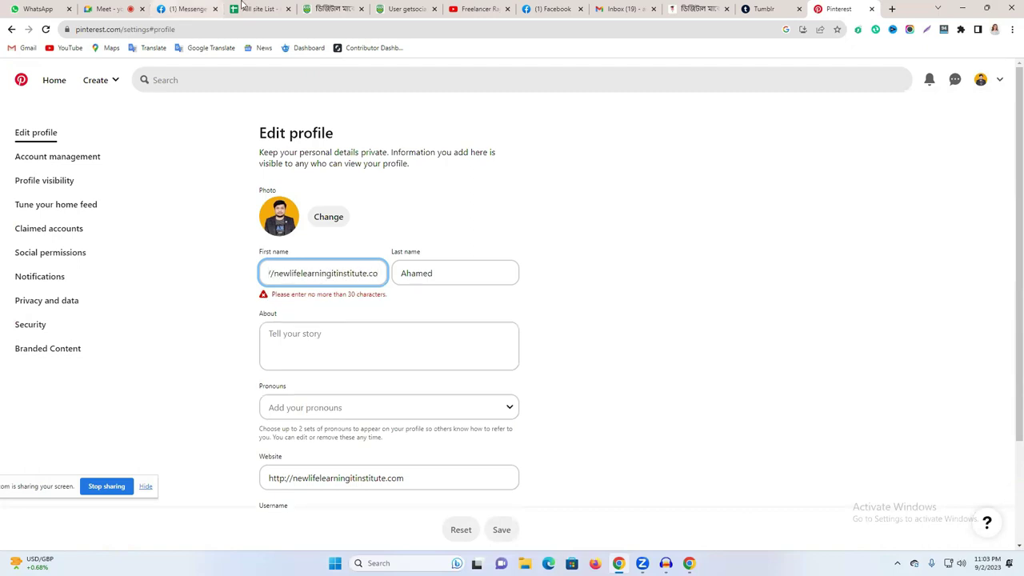
- Switch to the Google Meet call and admit the participant waiting to join
click(112, 9)
click(949, 487)
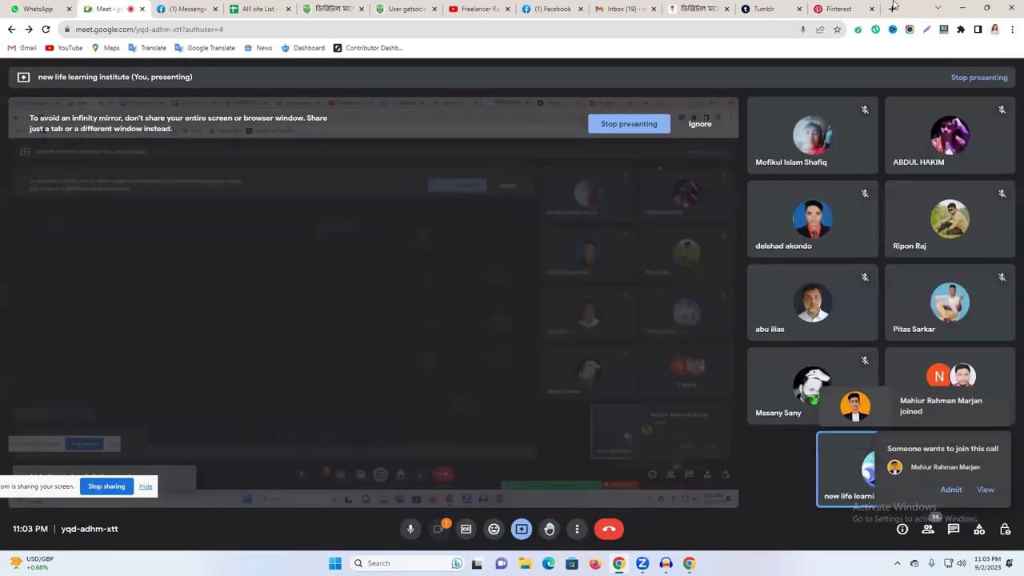
- Replace the Pinterest profile's first name with New Life Learning Institute, copied from the institute's Facebook page
click(552, 9)
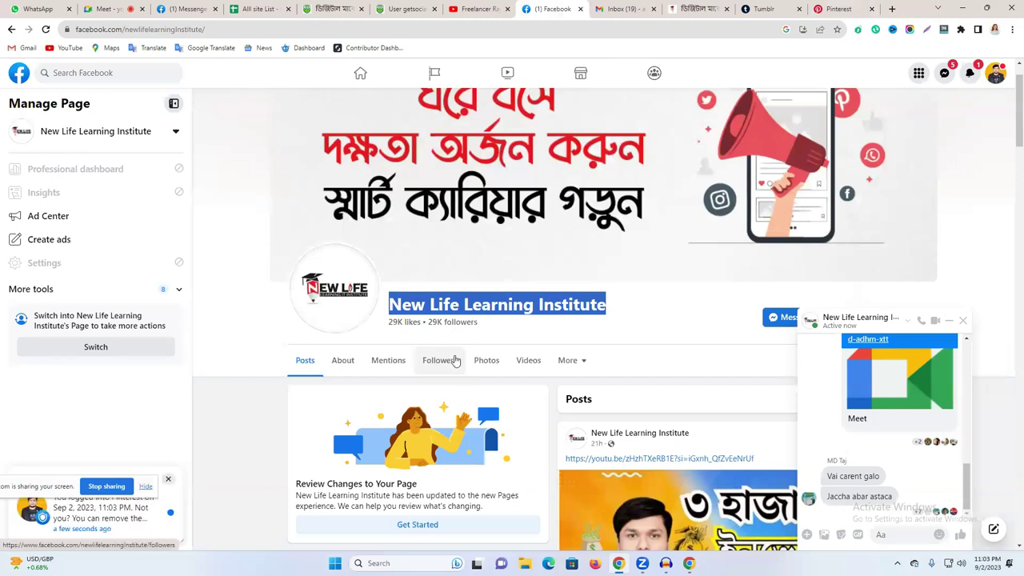
click(823, 7)
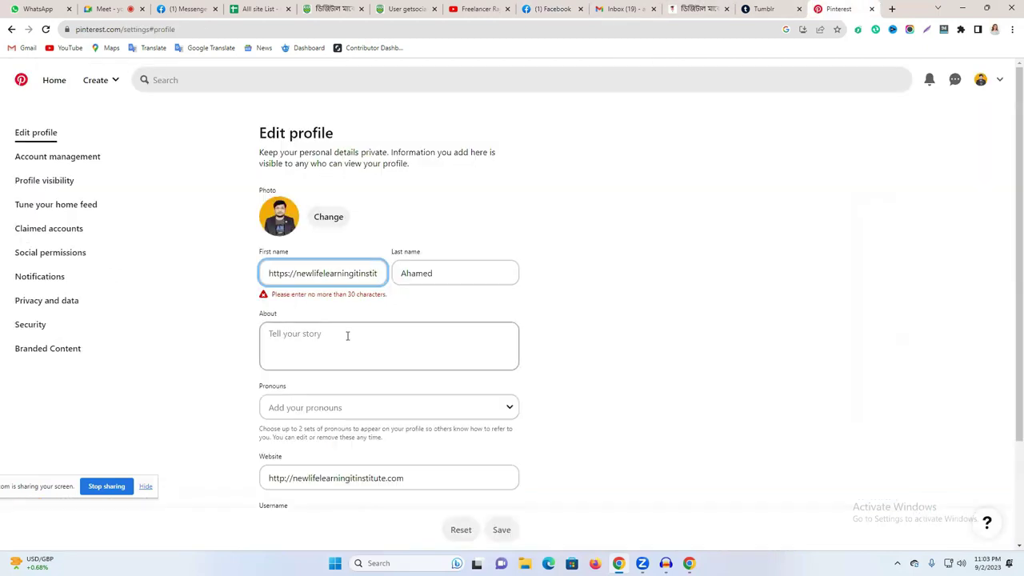
triple_click(318, 273)
text(New Life Learning Institute)
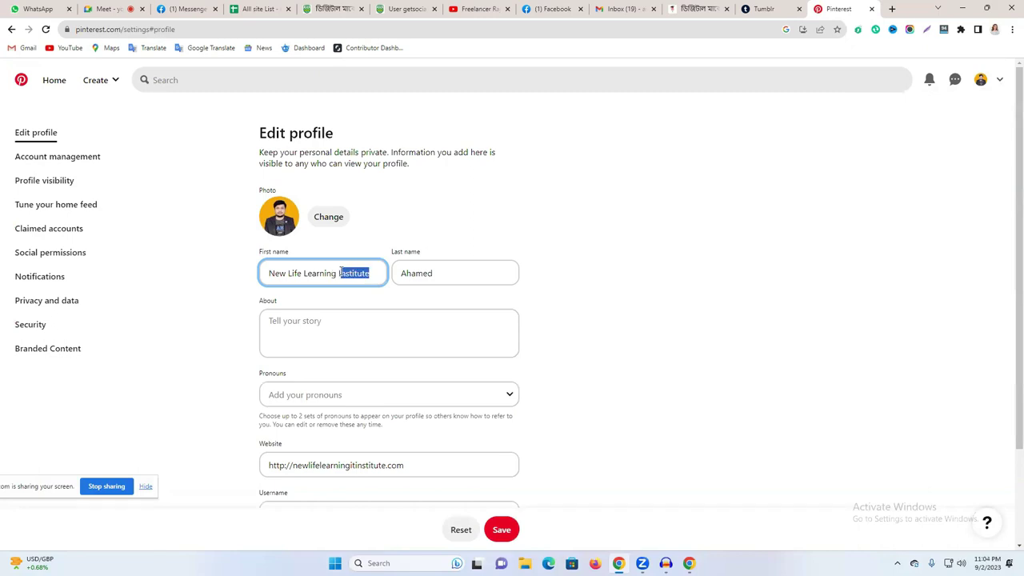
- Cut the word Institute out of the first name and use it to replace the last name
right_click(340, 273)
click(389, 300)
click(441, 273)
key(ctrl+a)
text(Institute)
- Copy the course-list paragraph under আমাদের সেরা কোর্স from the institute's website home page into the profile's About field, without the trailing line break
click(347, 334)
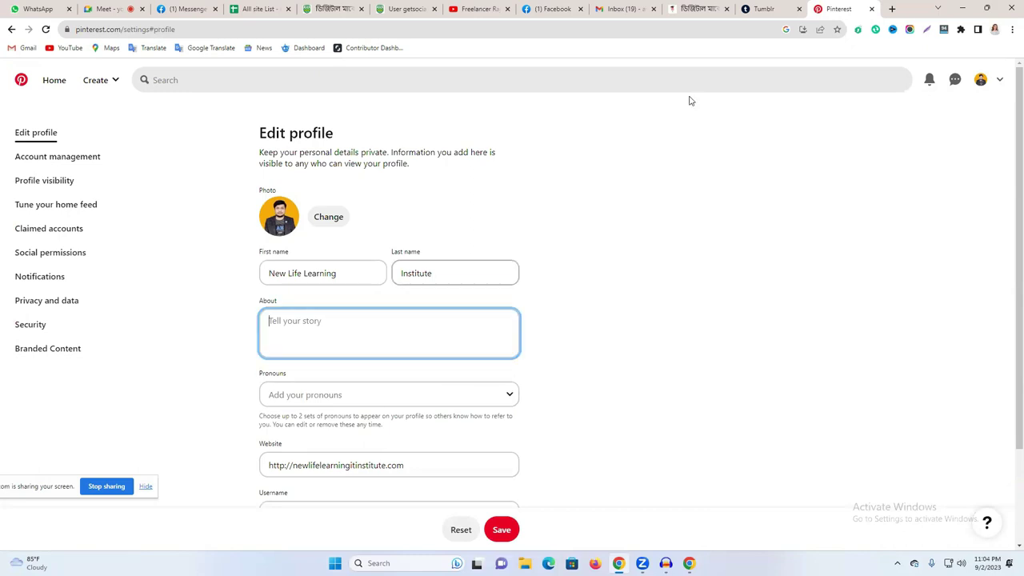
click(692, 6)
scroll(570, 140, up, 5)
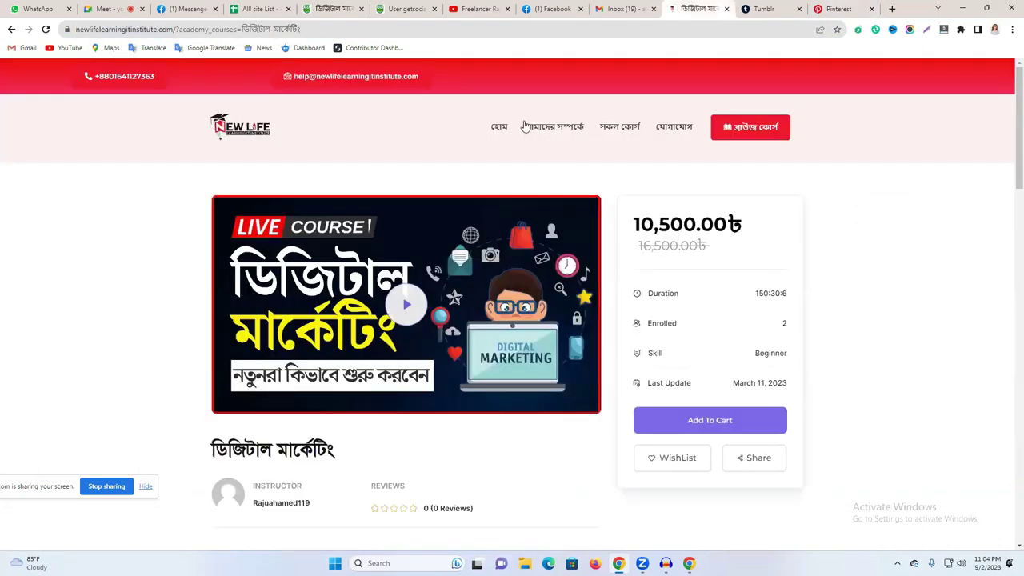
click(498, 135)
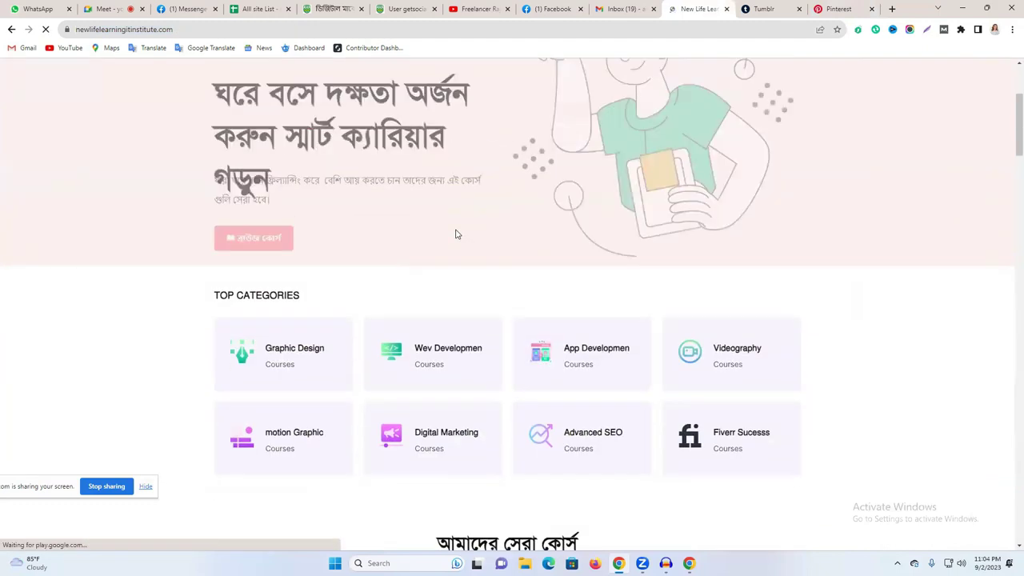
scroll(456, 234, down, 5)
scroll(457, 235, up, 3)
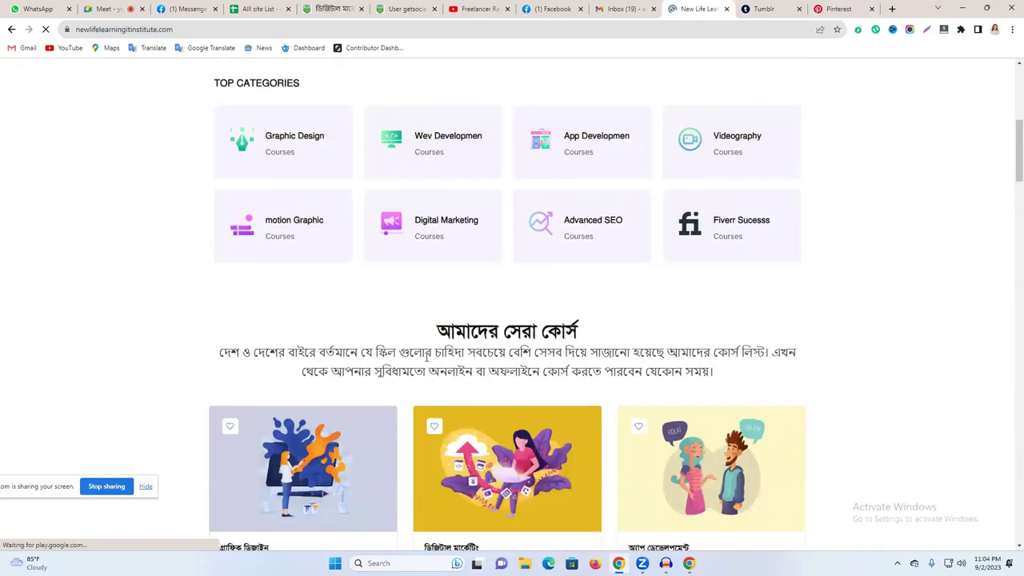
triple_click(426, 357)
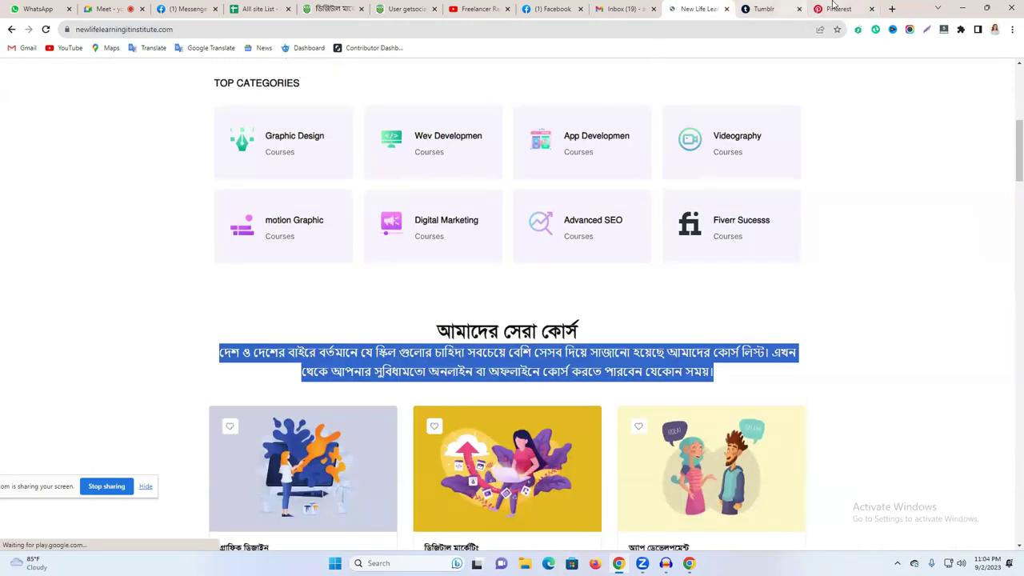
click(837, 9)
key(ctrl+v)
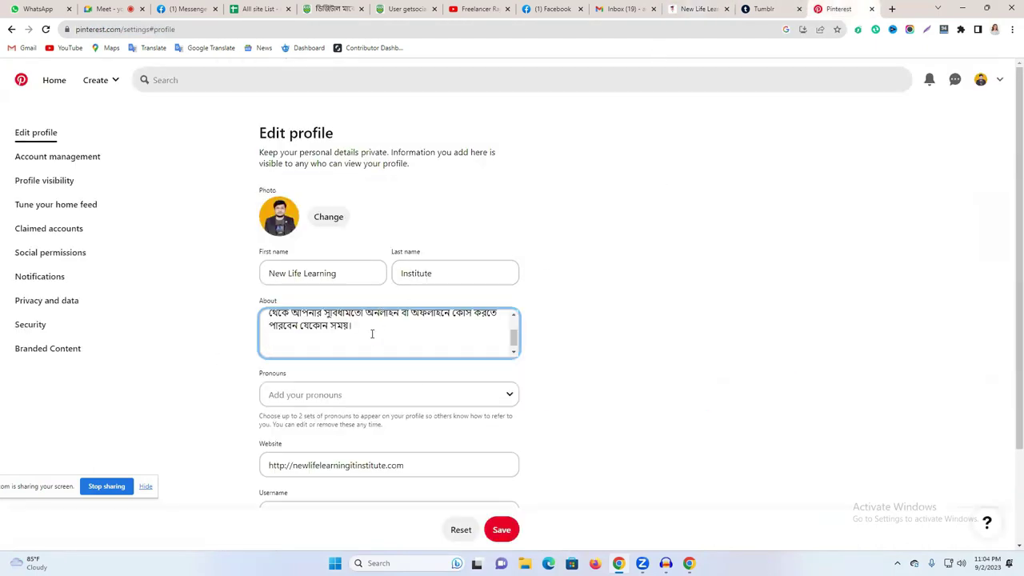
key(BackSpace)
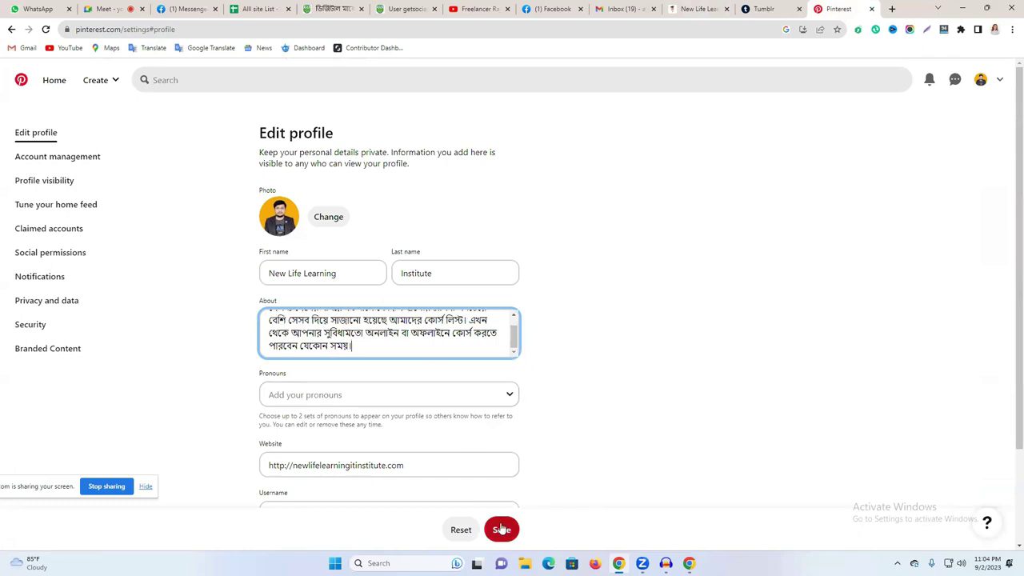
- Start changing the profile photo and look through the Pictures and Downloads folders for a suitable image
click(326, 217)
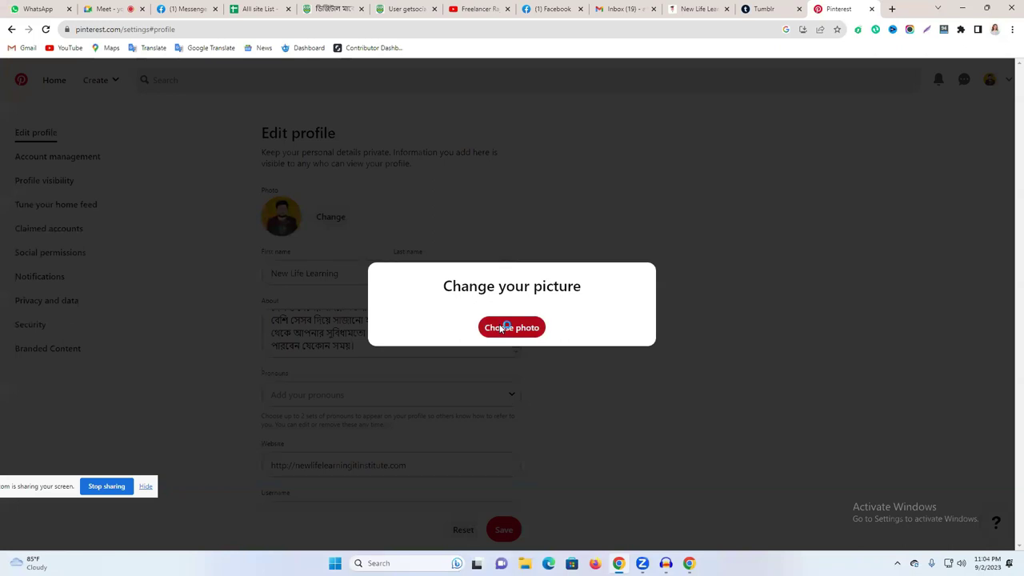
click(501, 327)
click(40, 156)
click(44, 173)
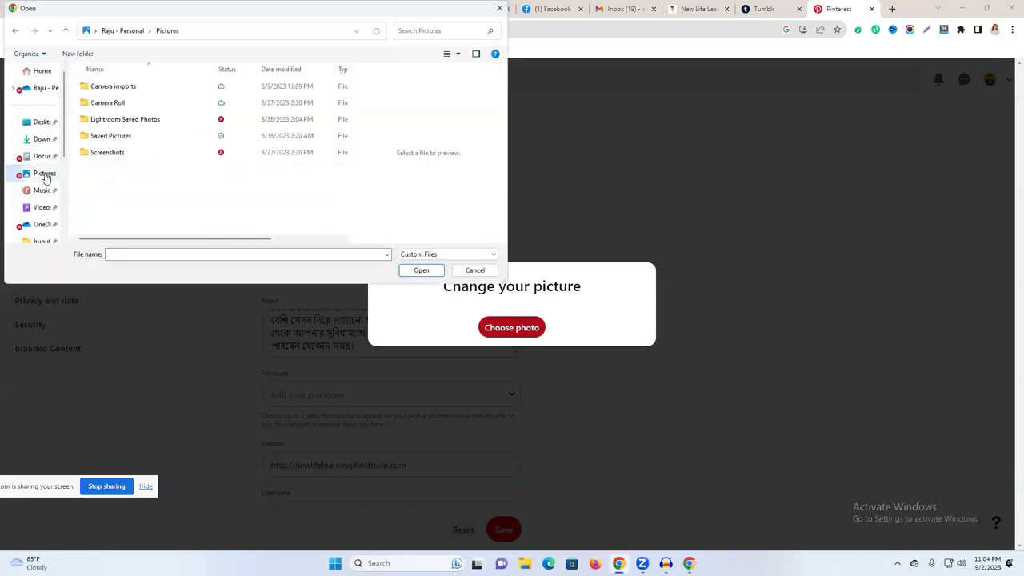
click(41, 139)
scroll(164, 142, down, 3)
scroll(168, 144, down, 5)
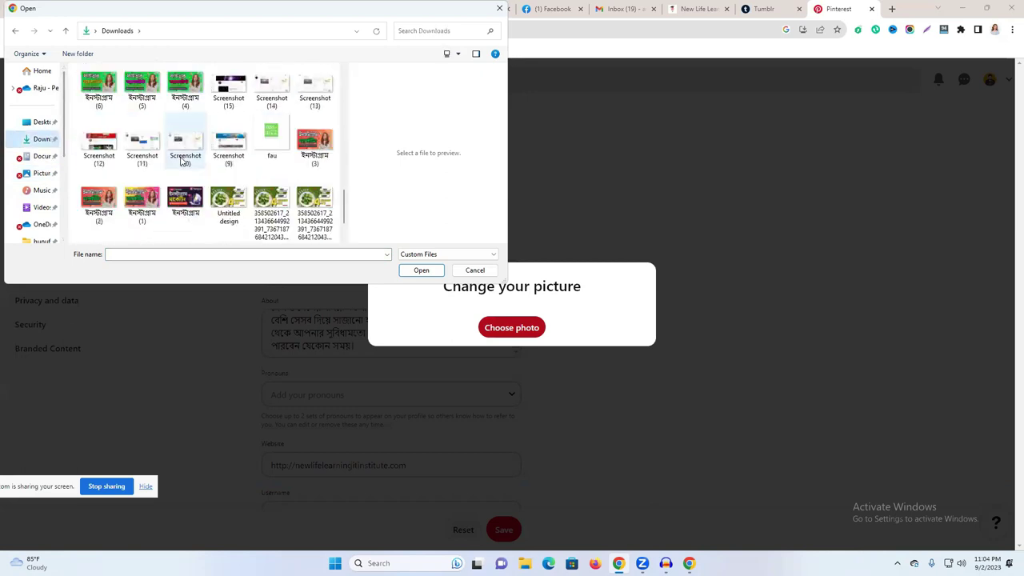
scroll(181, 168, up, 10)
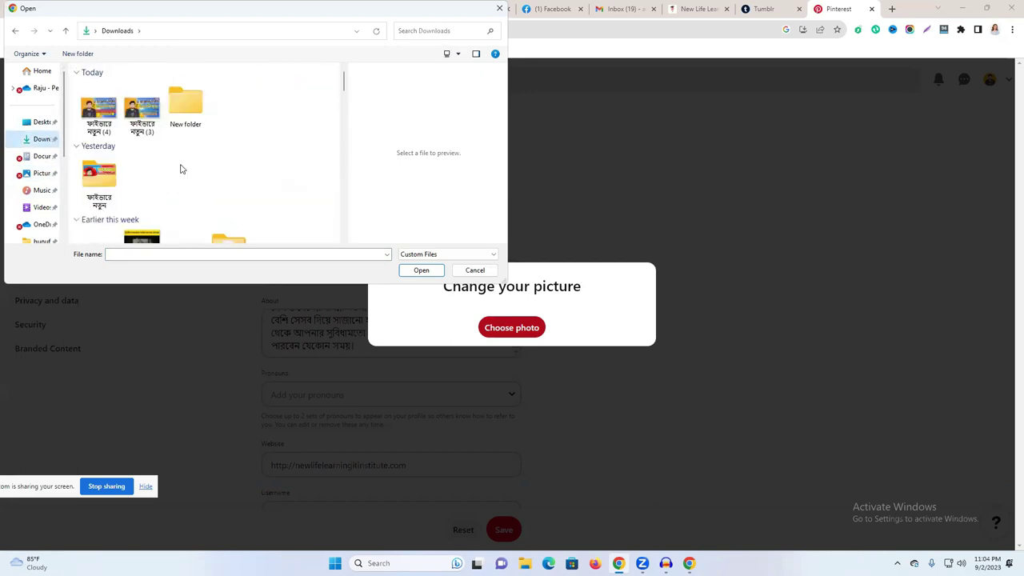
click(499, 8)
- Open the New Life Learning Institute page's profile picture on Facebook and save the logo image to the computer
click(553, 9)
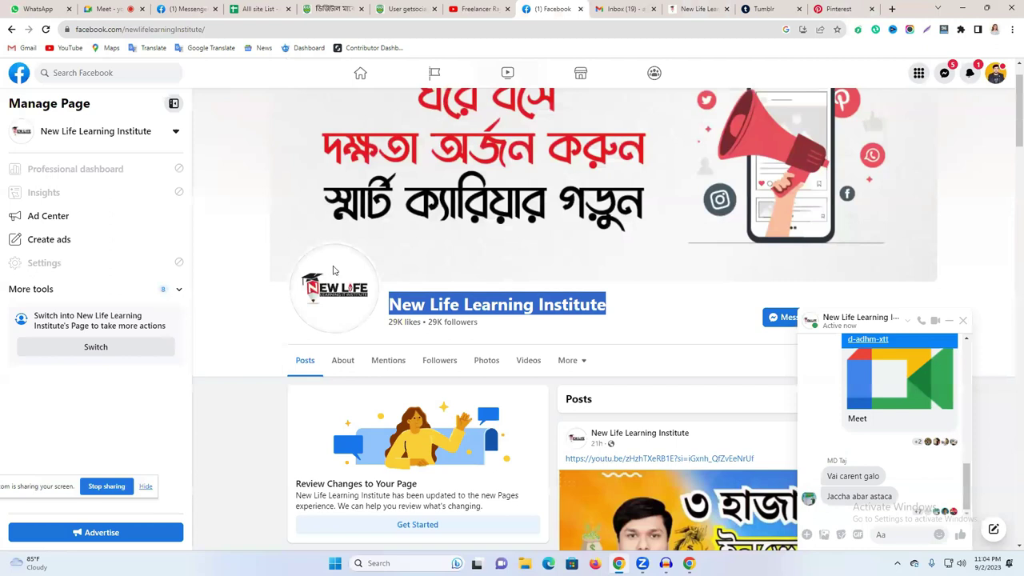
click(334, 271)
right_click(336, 217)
click(413, 235)
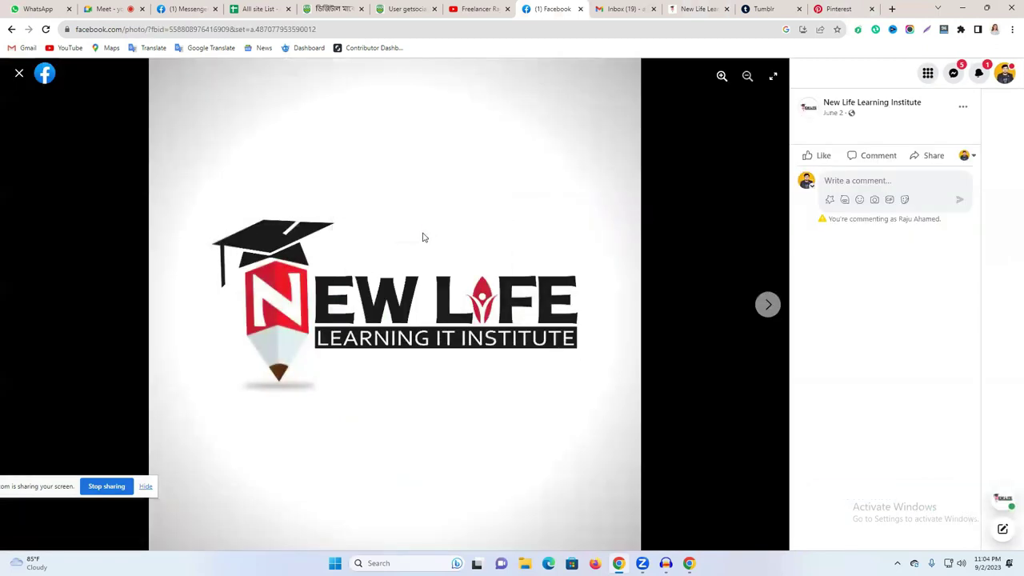
key(Return)
- Upload the downloaded New Life logo from the Downloads folder as the Pinterest profile photo
click(812, 8)
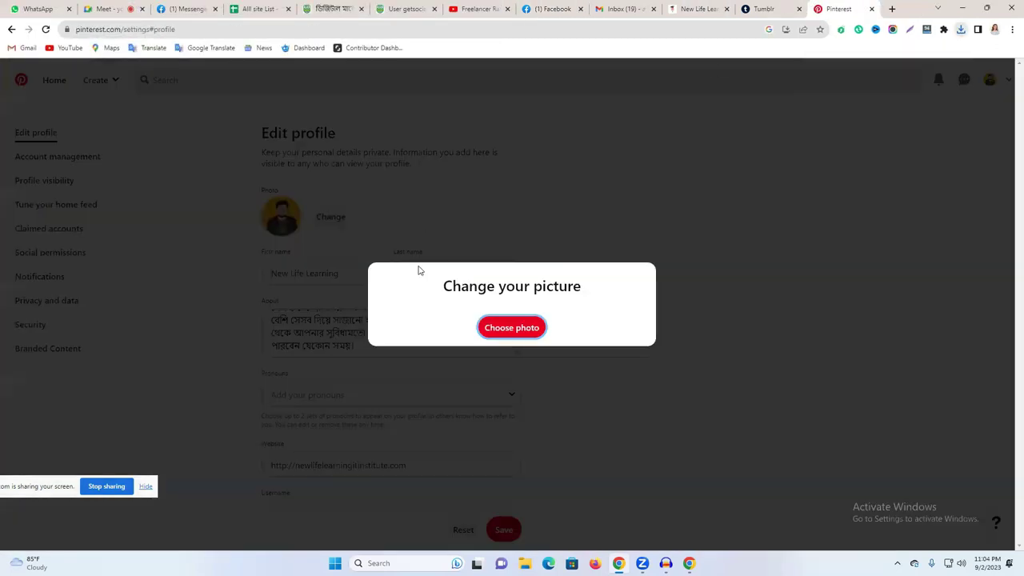
click(500, 327)
click(96, 113)
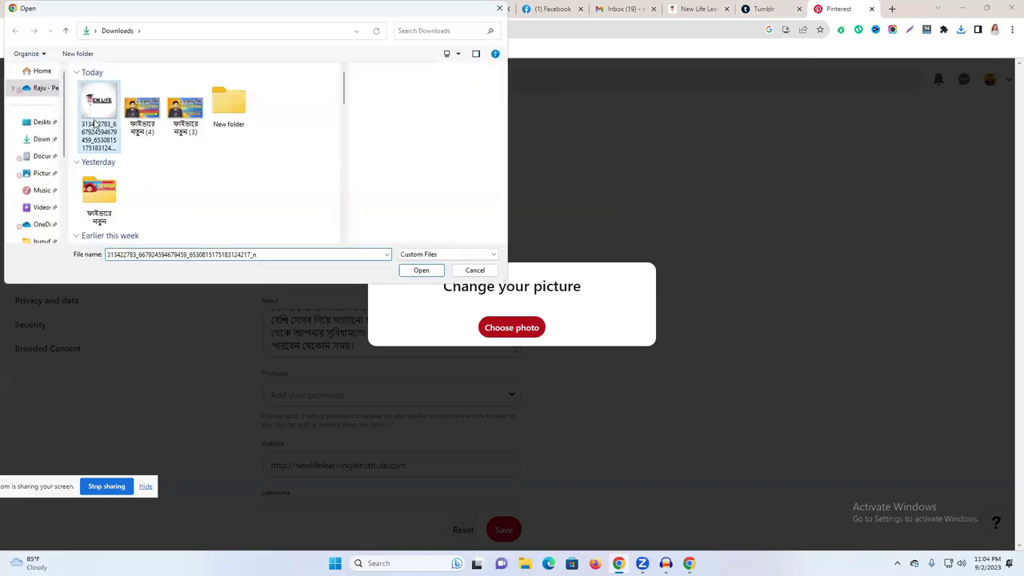
click(419, 268)
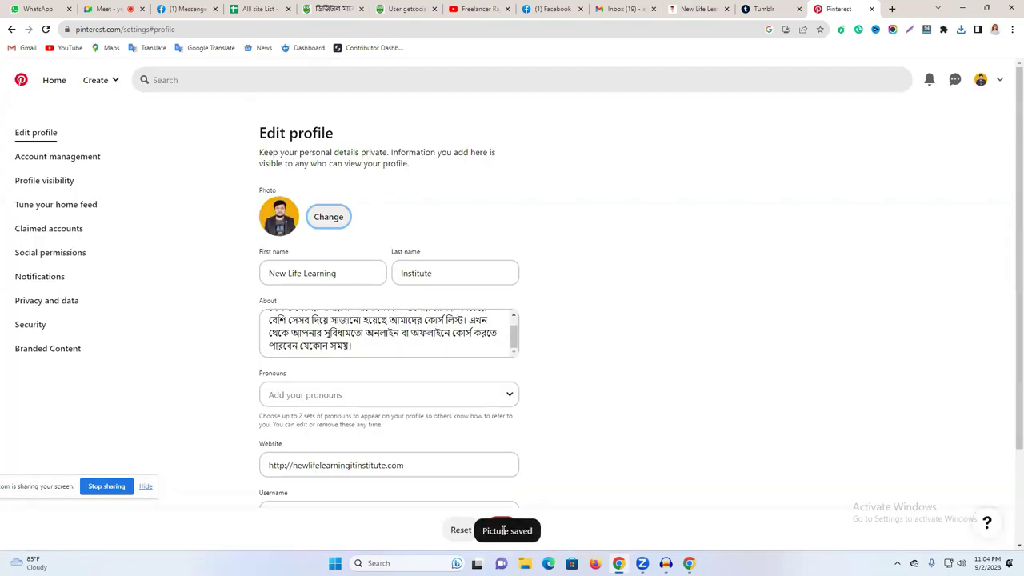
- Save the edited Pinterest profile
scroll(560, 488, down, 1)
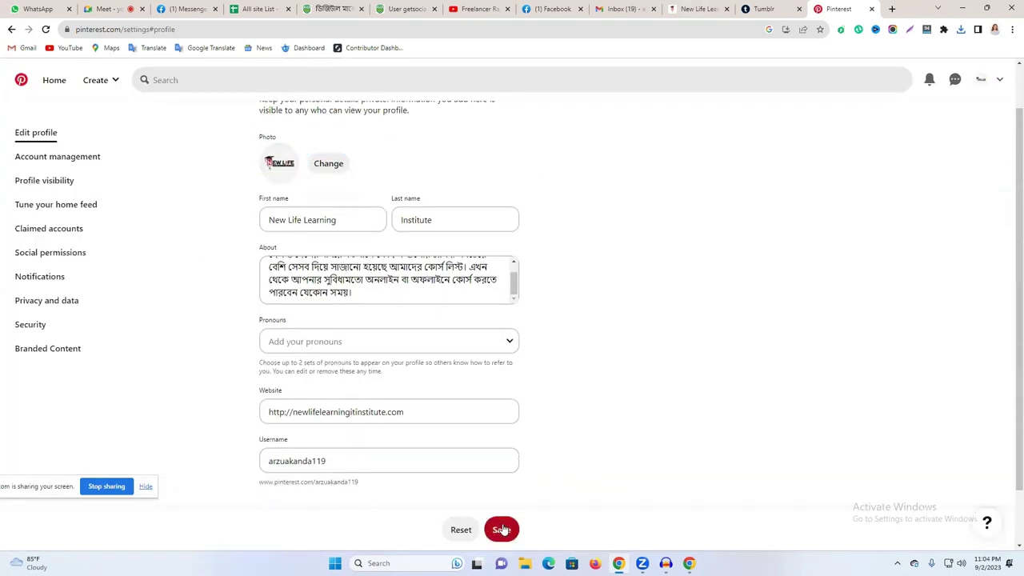
click(502, 529)
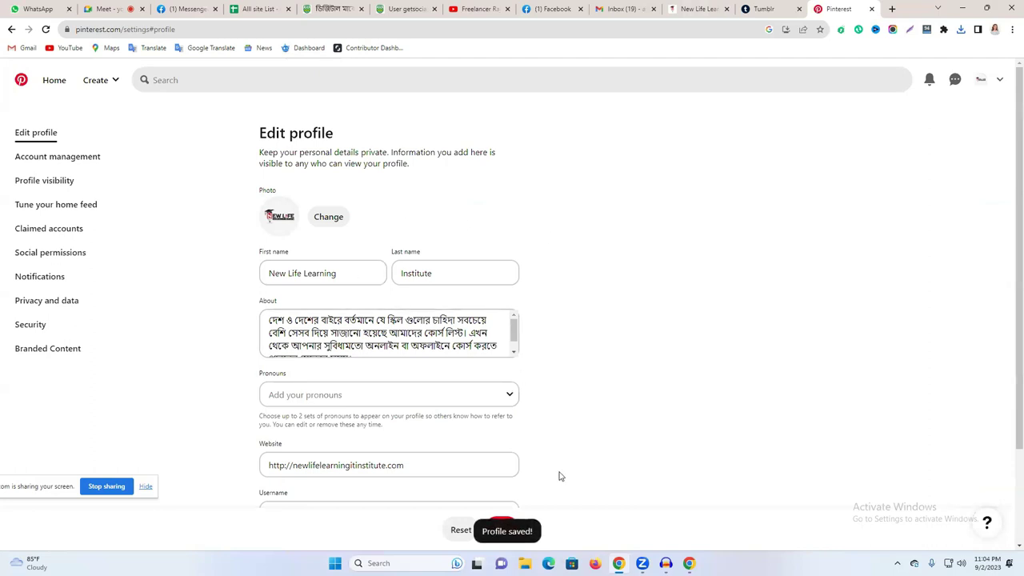
scroll(558, 475, down, 2)
click(503, 520)
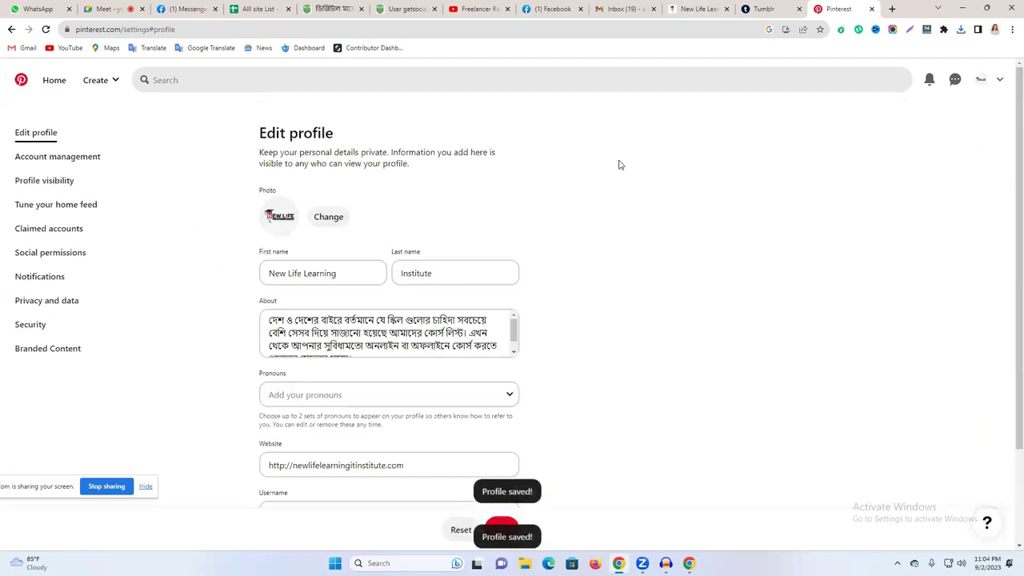
- View the public profile with its full About details, and take a brief look at the ideas feed
click(983, 86)
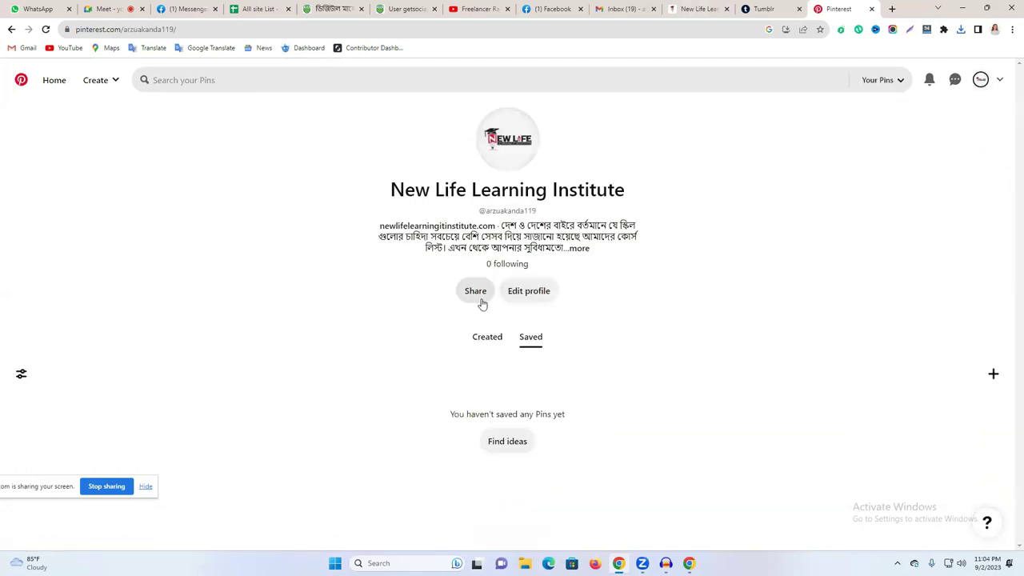
click(398, 235)
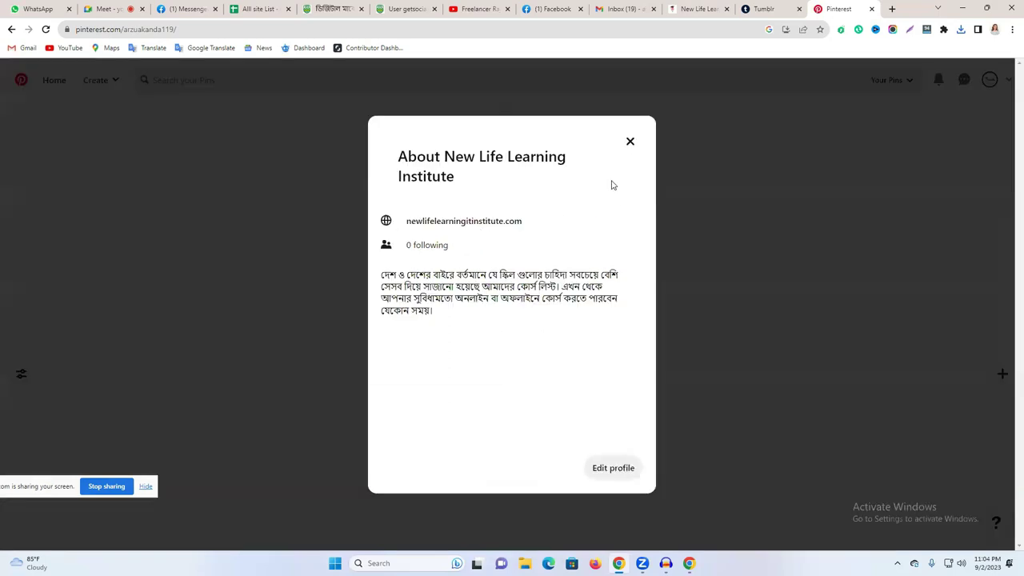
click(630, 142)
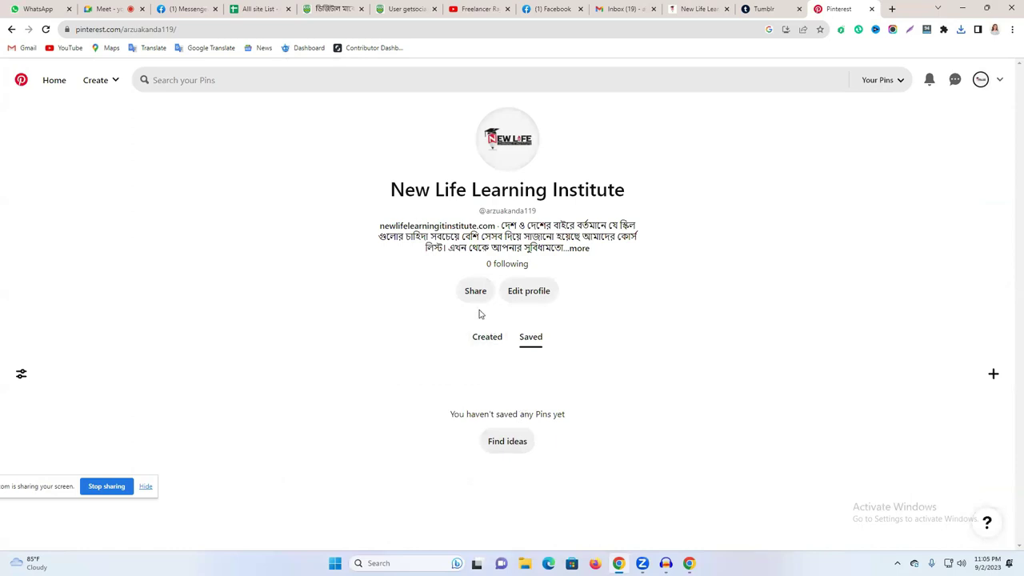
click(506, 451)
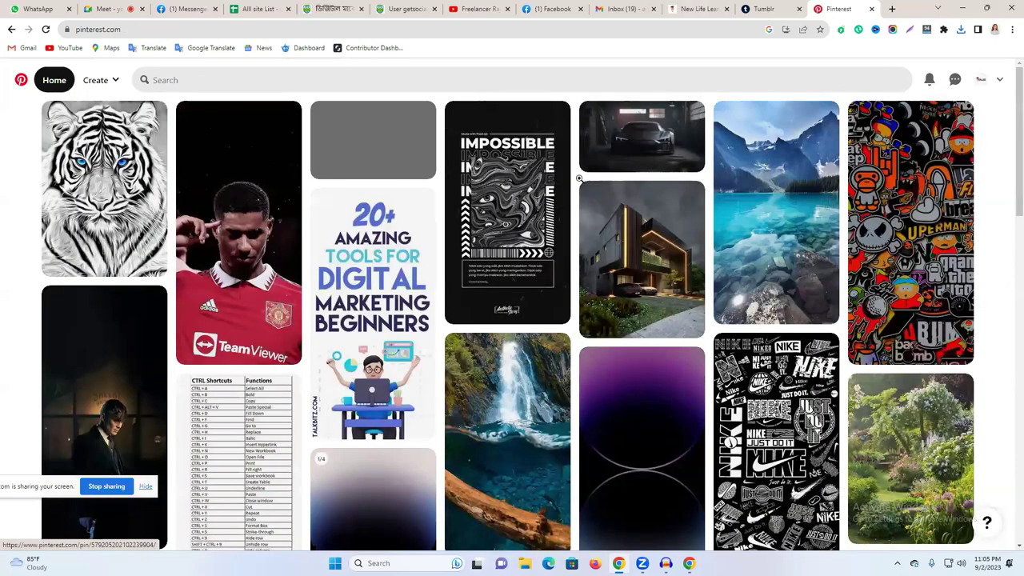
click(11, 29)
- Start creating a new Pin and check the Downloads folder for an image to upload
click(97, 80)
click(82, 131)
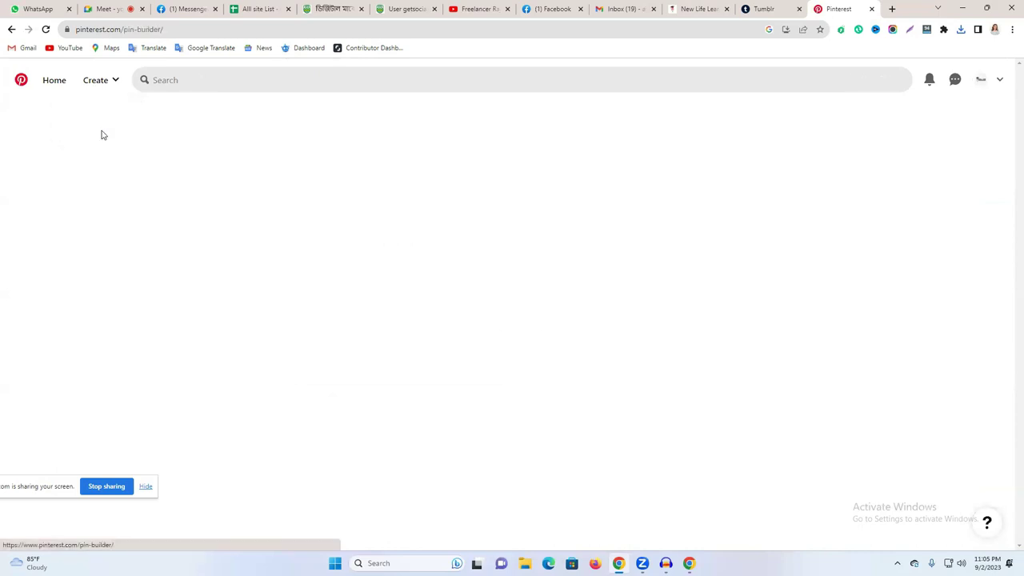
click(389, 284)
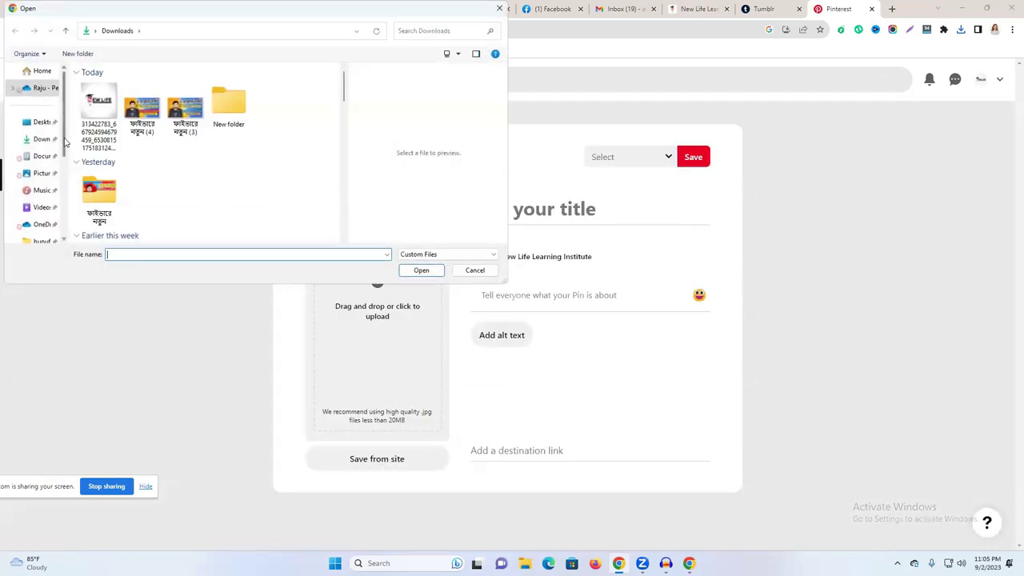
scroll(148, 160, down, 3)
scroll(155, 176, up, 4)
click(500, 8)
- Find the yellow 05 June, 2023 new-batch poster among the institute's Facebook posts and save the image to the computer
click(552, 9)
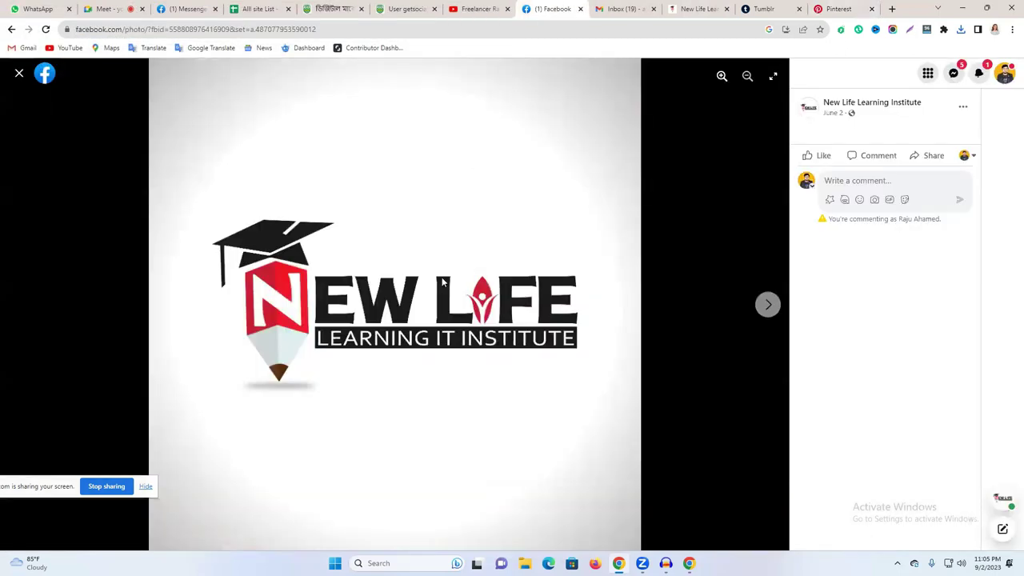
click(20, 72)
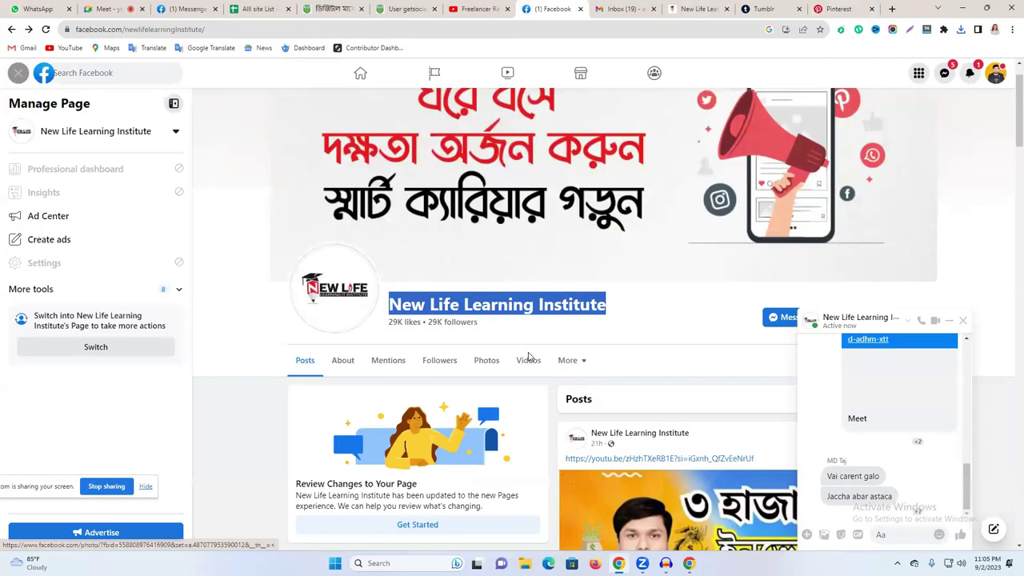
scroll(528, 357, down, 7)
scroll(528, 357, up, 3)
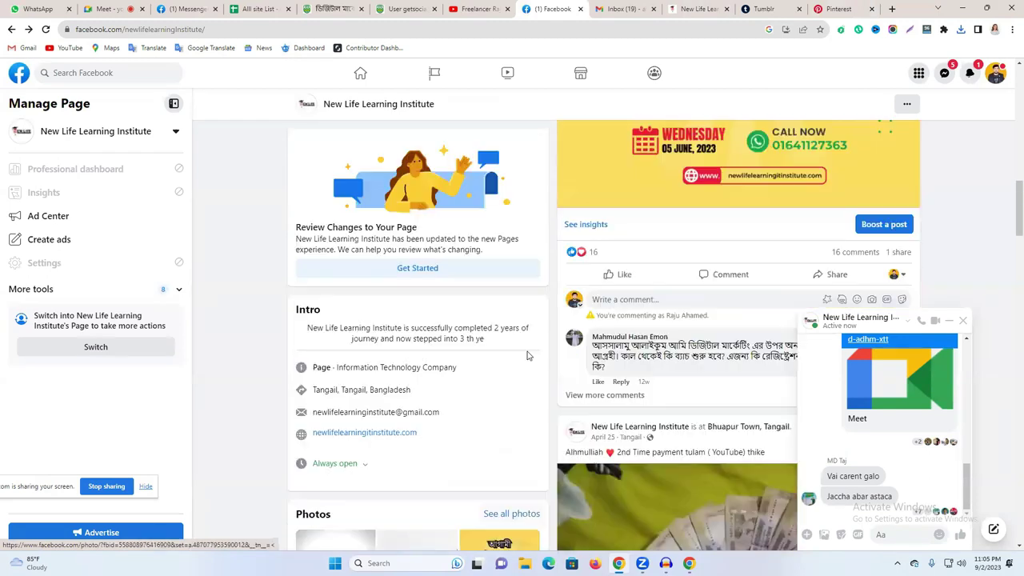
click(640, 264)
right_click(412, 217)
click(496, 237)
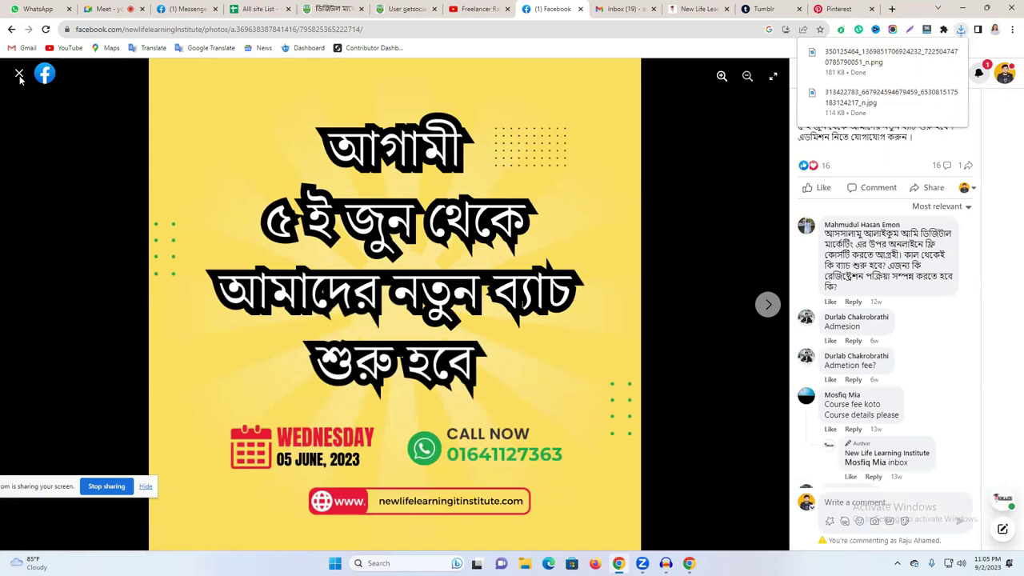
- Close the enlarged poster on Facebook and copy the caption of the institute's new-batch post
click(19, 73)
triple_click(640, 259)
right_click(645, 264)
click(664, 276)
- Upload the downloaded yellow new-batch poster to the new Pinterest Pin and paste the copied caption as its title
click(838, 9)
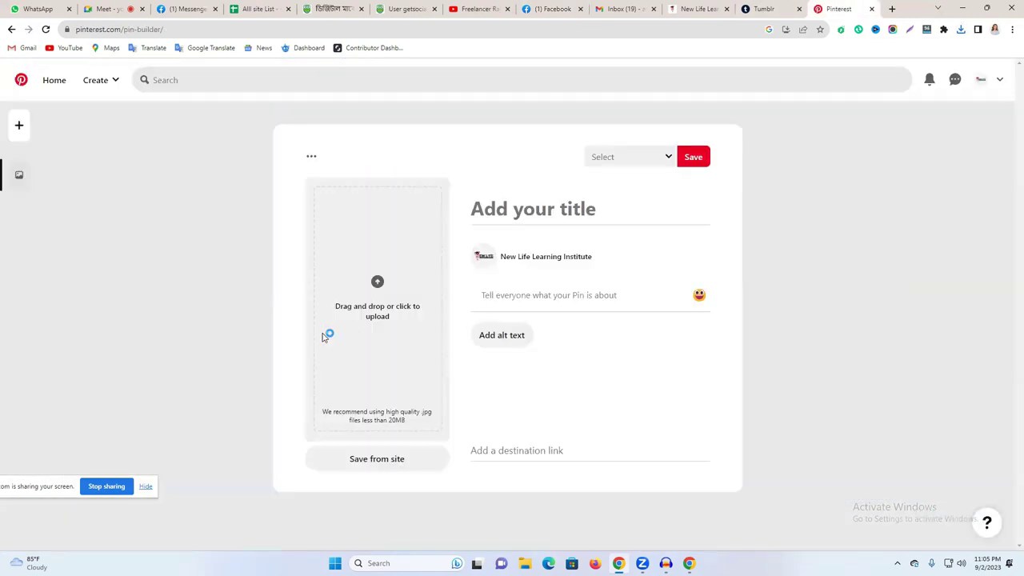
click(100, 112)
click(419, 269)
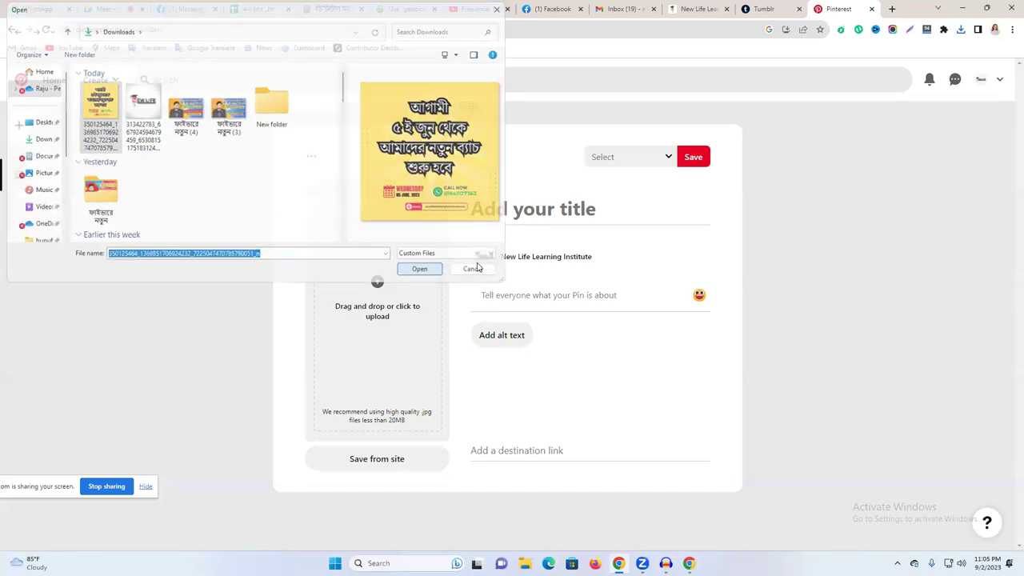
click(536, 208)
key(ctrl+v)
- Open the ডিজিটাল মার্কেটিং course page on the institute's website and copy its description together with the full course module list
click(517, 369)
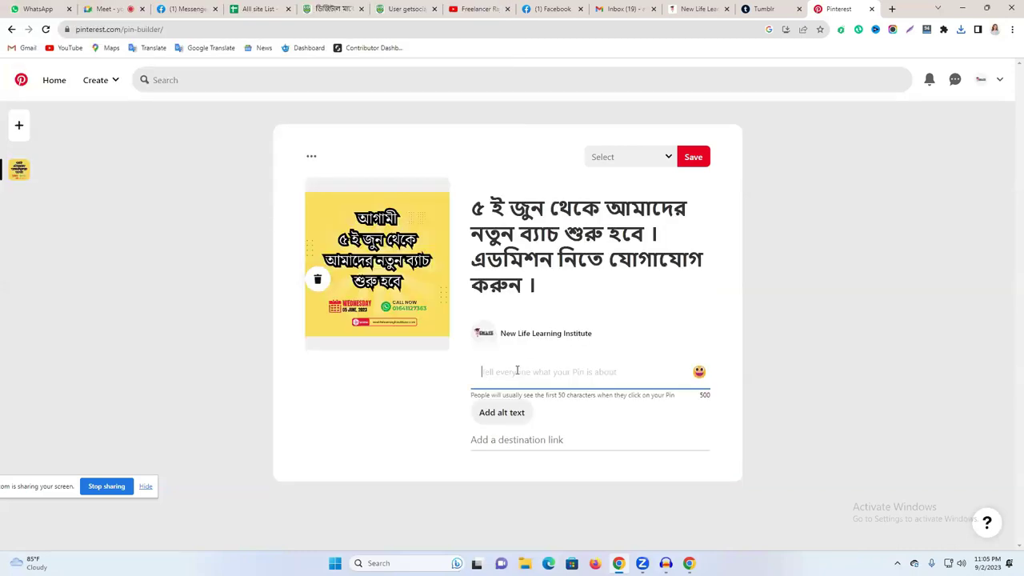
click(709, 8)
click(836, 9)
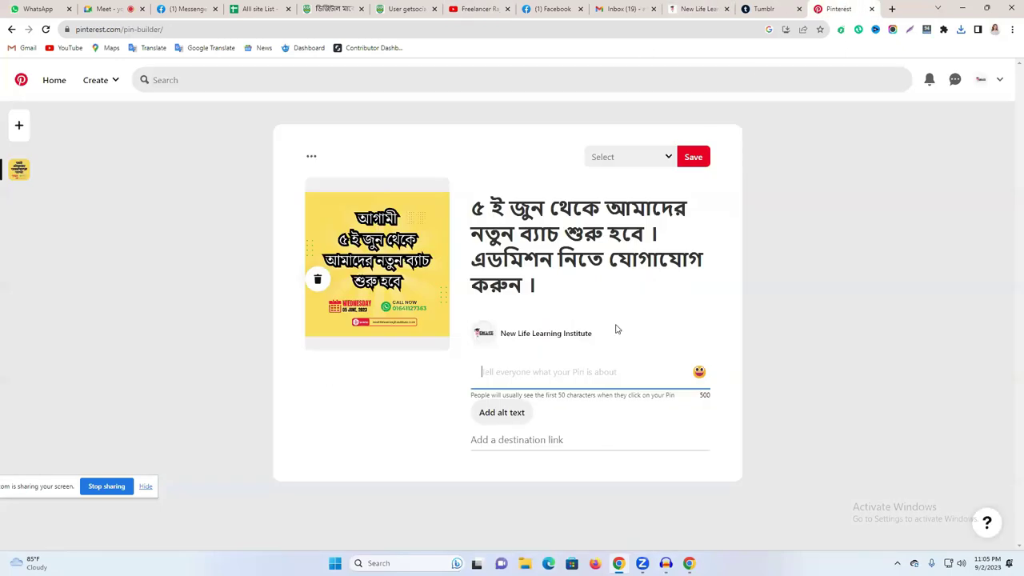
click(698, 9)
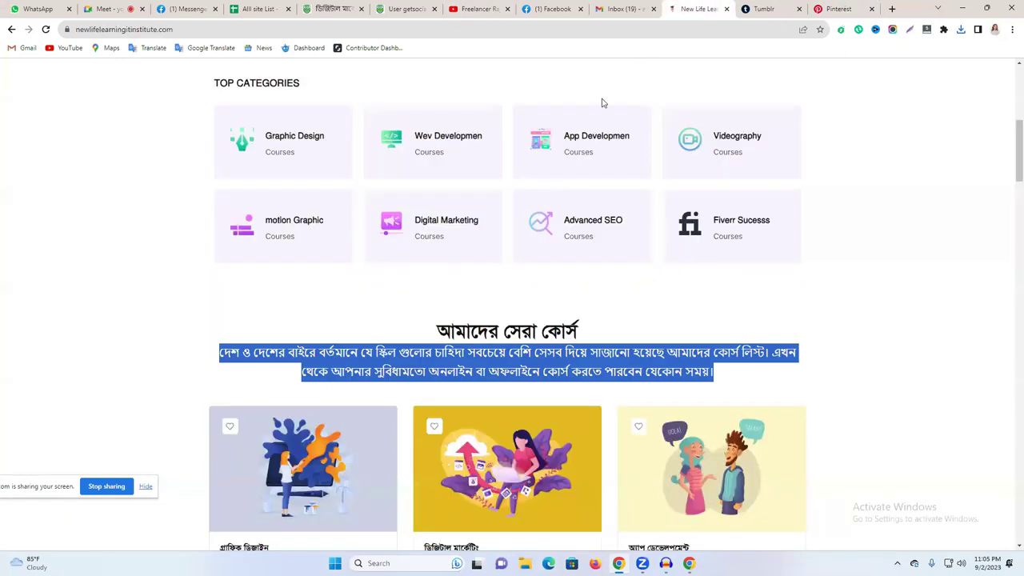
scroll(593, 228, down, 4)
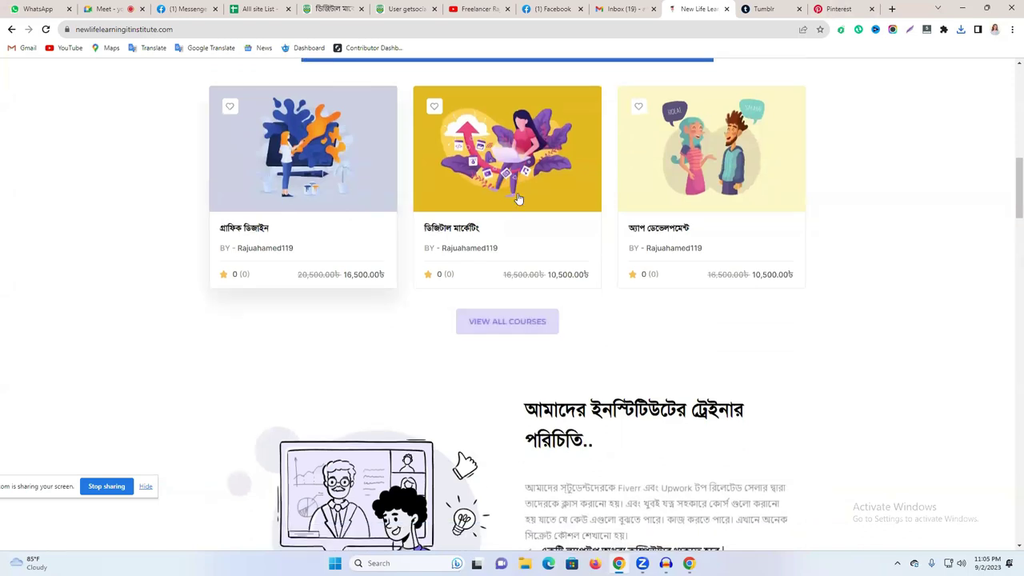
click(448, 230)
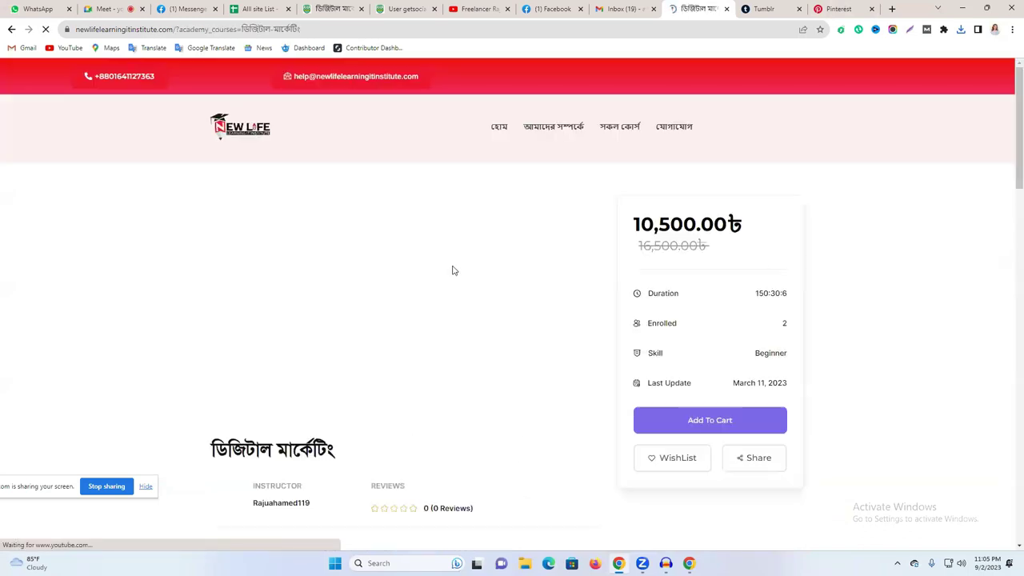
scroll(453, 269, down, 3)
scroll(453, 268, down, 3)
drag(212, 163, 374, 388)
scroll(288, 368, down, 4)
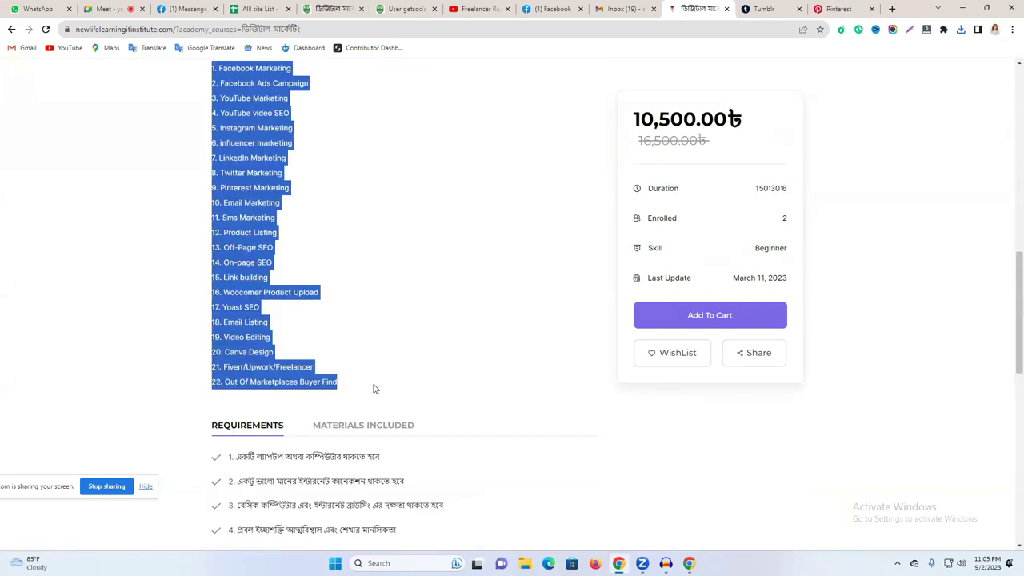
- Paste the copied course text into the Pin's description and go back to its beginning
click(836, 9)
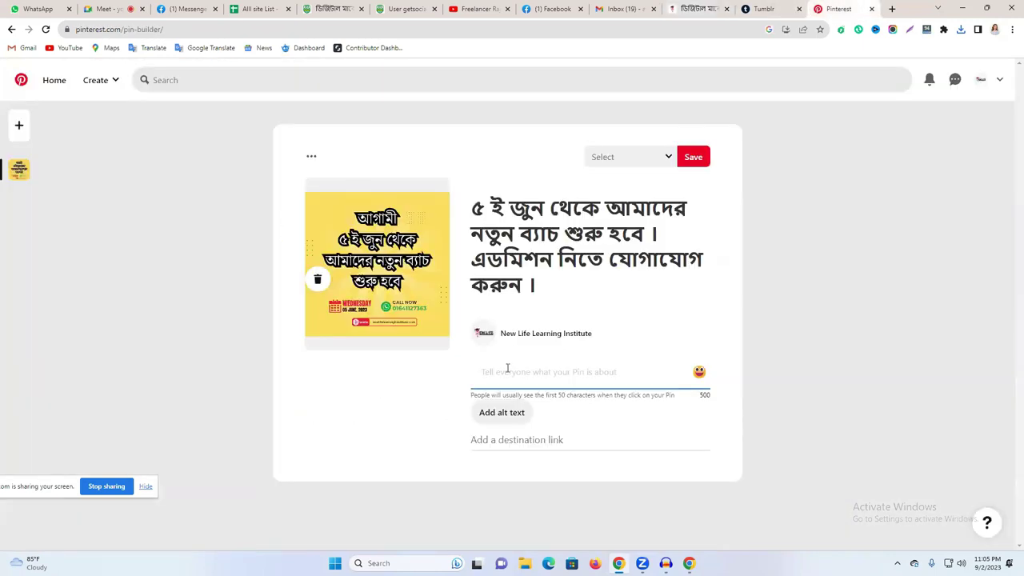
key(ctrl+v)
scroll(592, 424, up, 5)
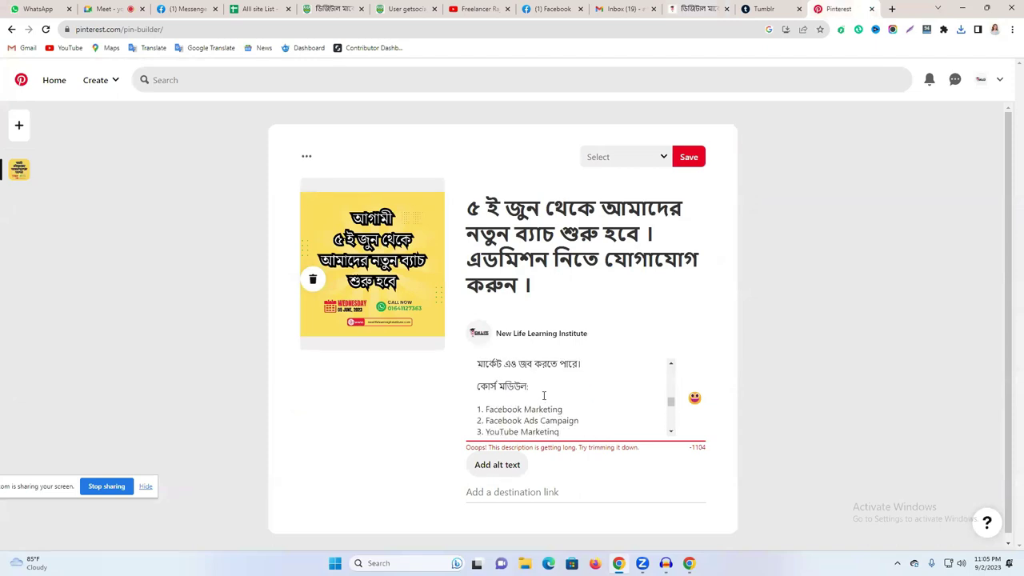
scroll(538, 391, down, 5)
scroll(538, 392, up, 8)
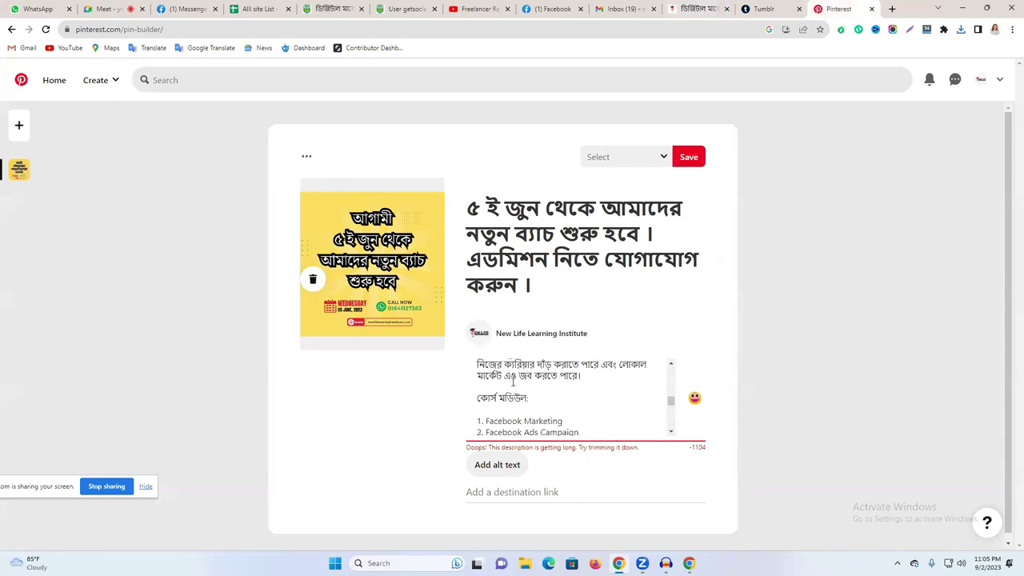
scroll(484, 379, up, 5)
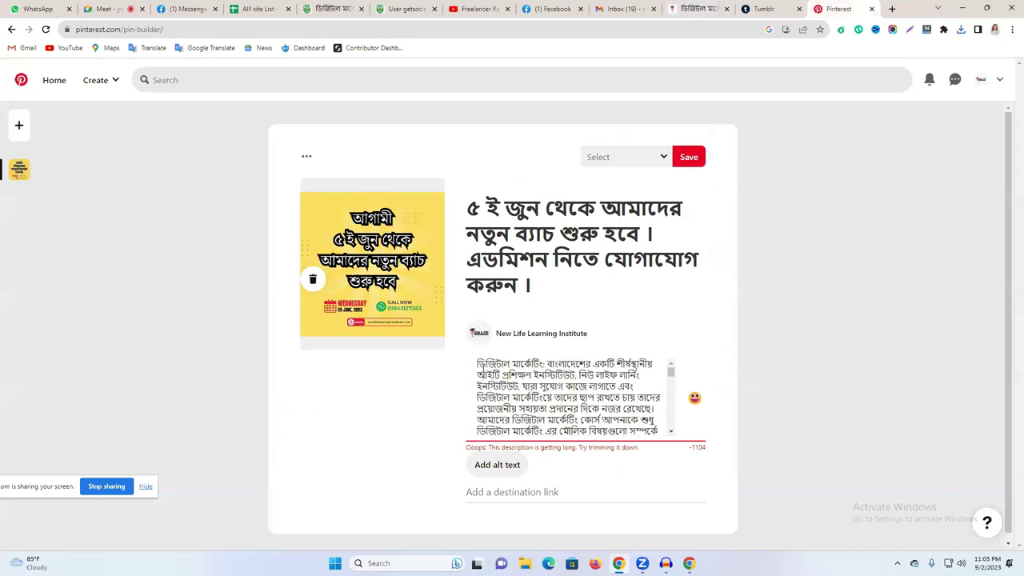
- Trim the Pin description by deleting the introductory paragraphs above the কোর্স মডিউল list, keeping the 22 modules
drag(477, 364, 594, 382)
key(BackSpace)
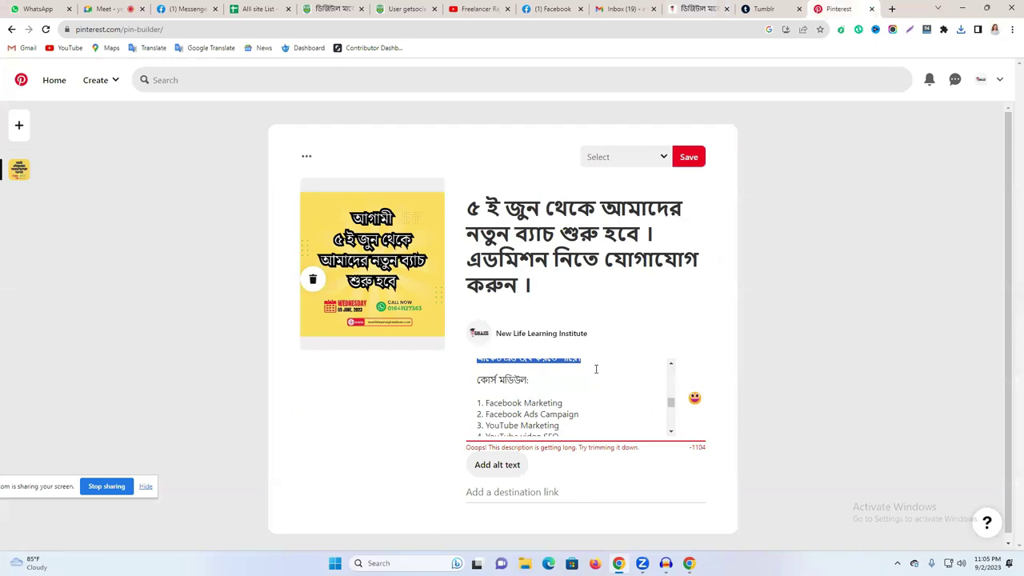
scroll(592, 376, down, 5)
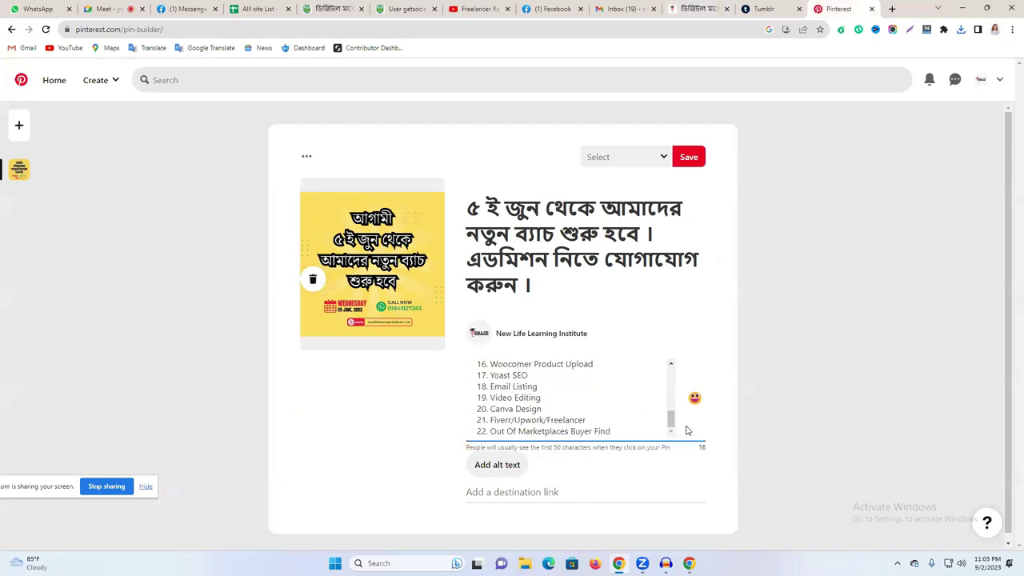
scroll(584, 380, up, 2)
scroll(585, 383, down, 2)
- Copy the digital marketing course page's address and paste it as the Pin's destination link
click(526, 489)
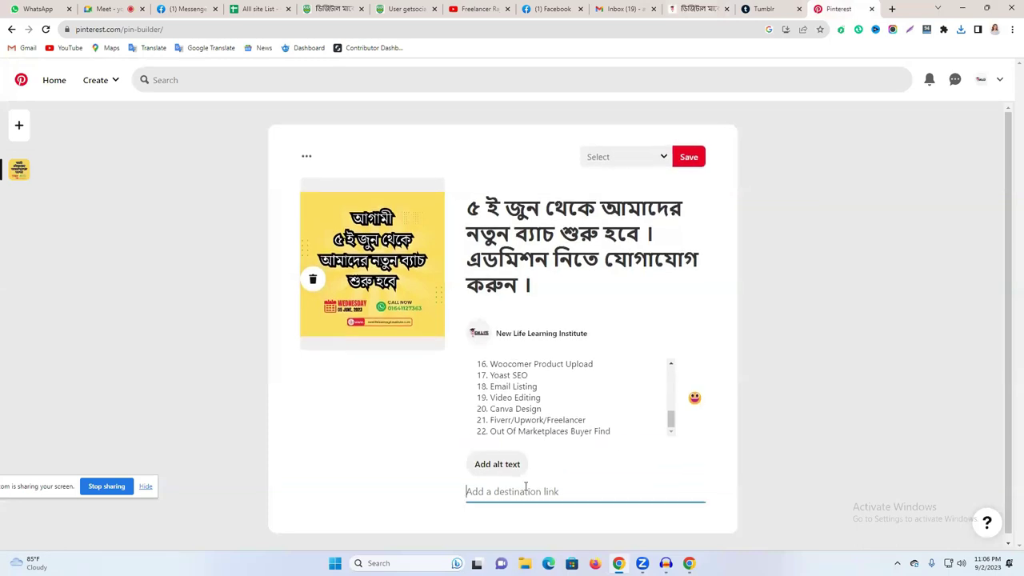
click(697, 9)
click(460, 28)
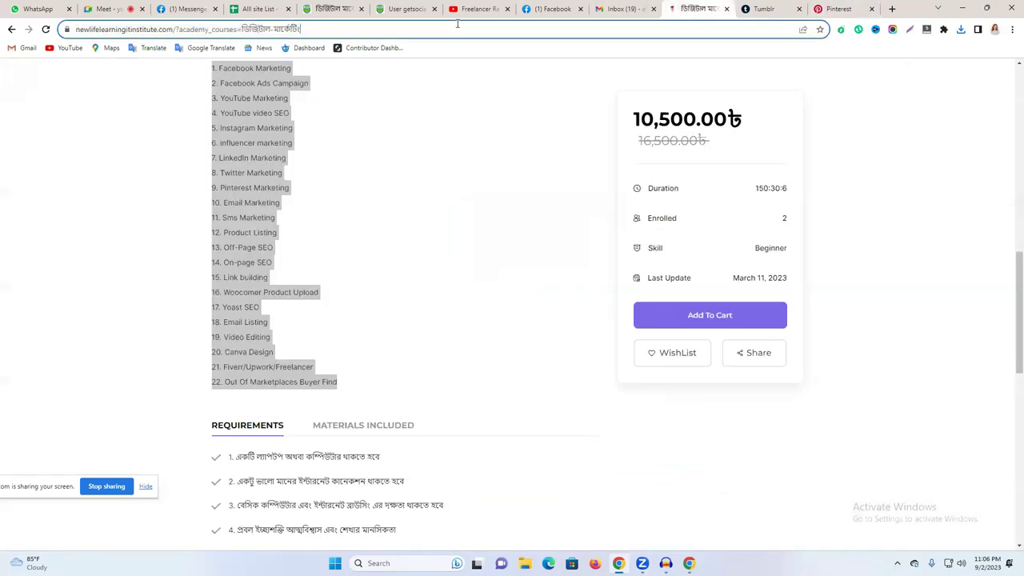
right_click(460, 28)
click(532, 84)
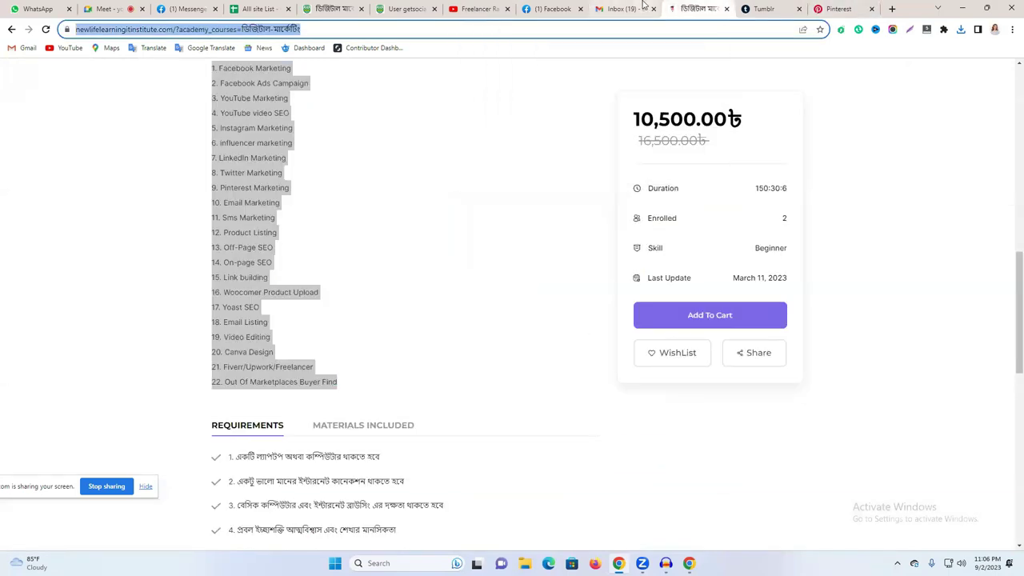
click(838, 9)
key(ctrl+v)
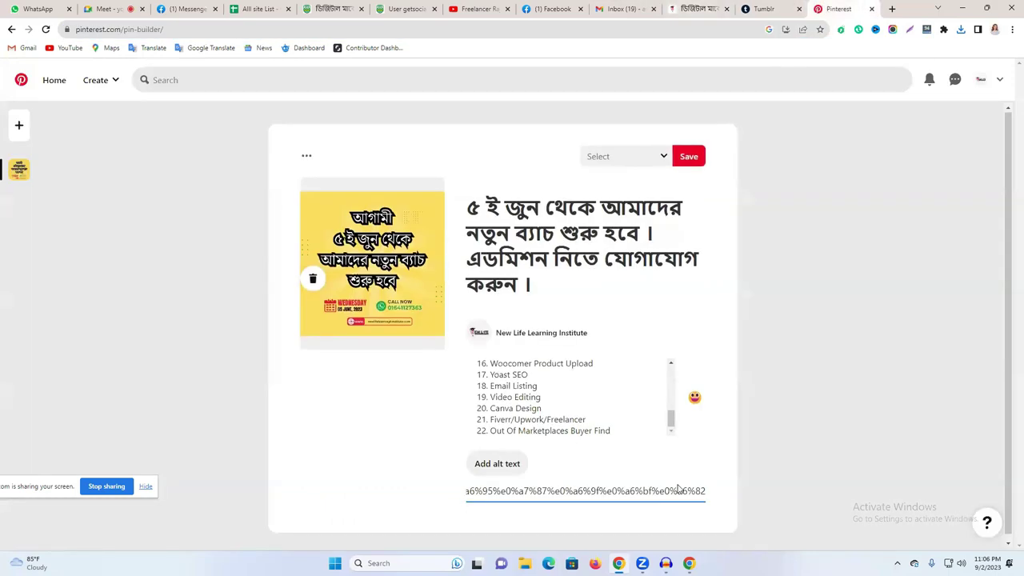
click(700, 8)
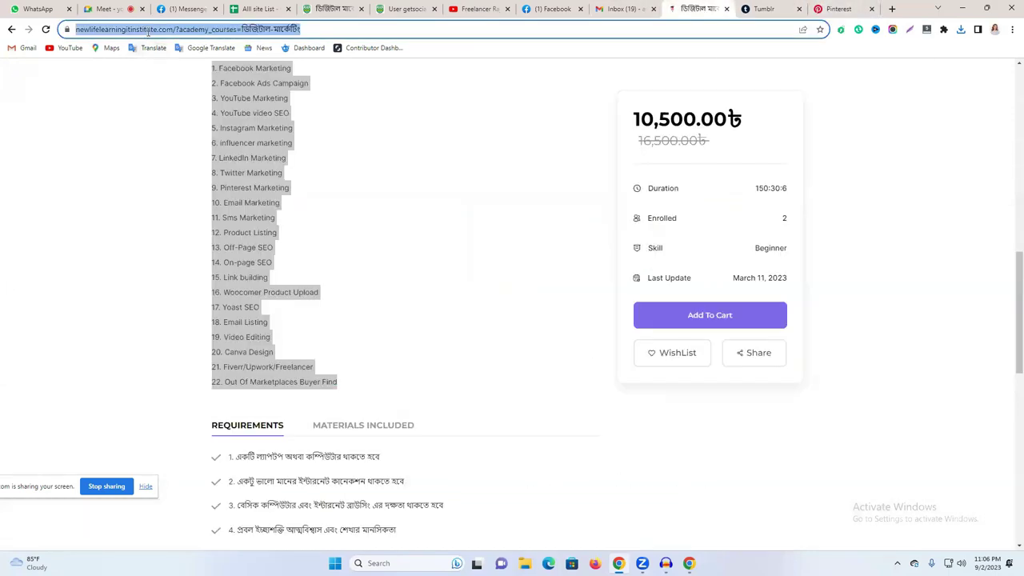
click(148, 32)
drag(194, 29, 30, 30)
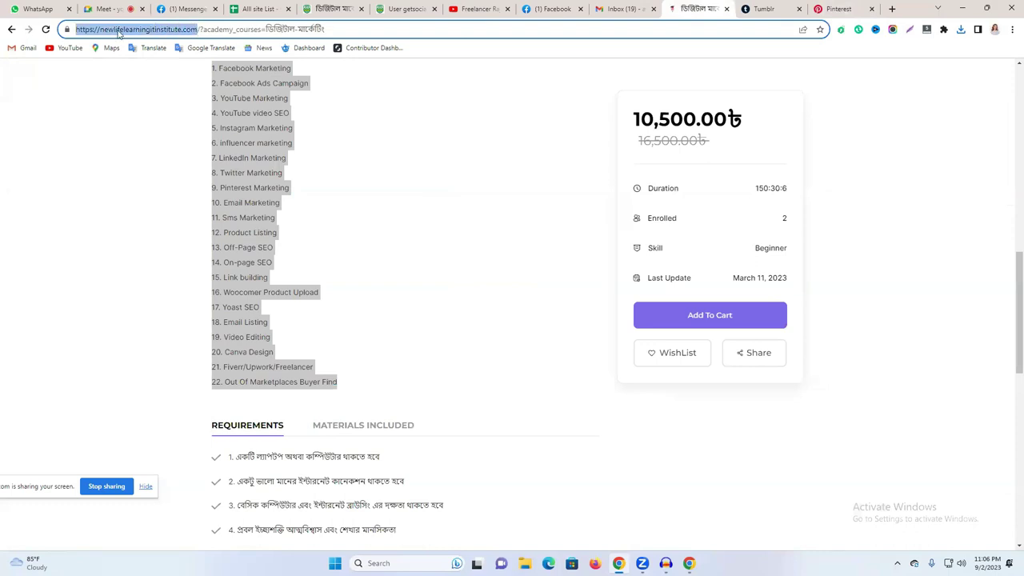
click(836, 9)
key(ctrl+a)
key(ctrl+v)
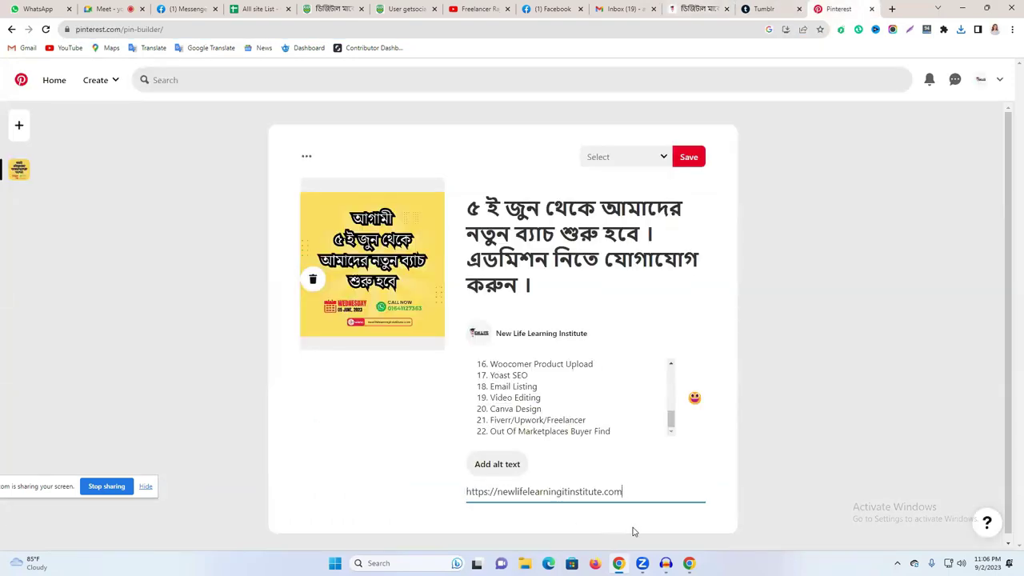
- Create a non-secret board named "digital marketing course", save the Pin to it and dismiss the Save Button offer
click(687, 158)
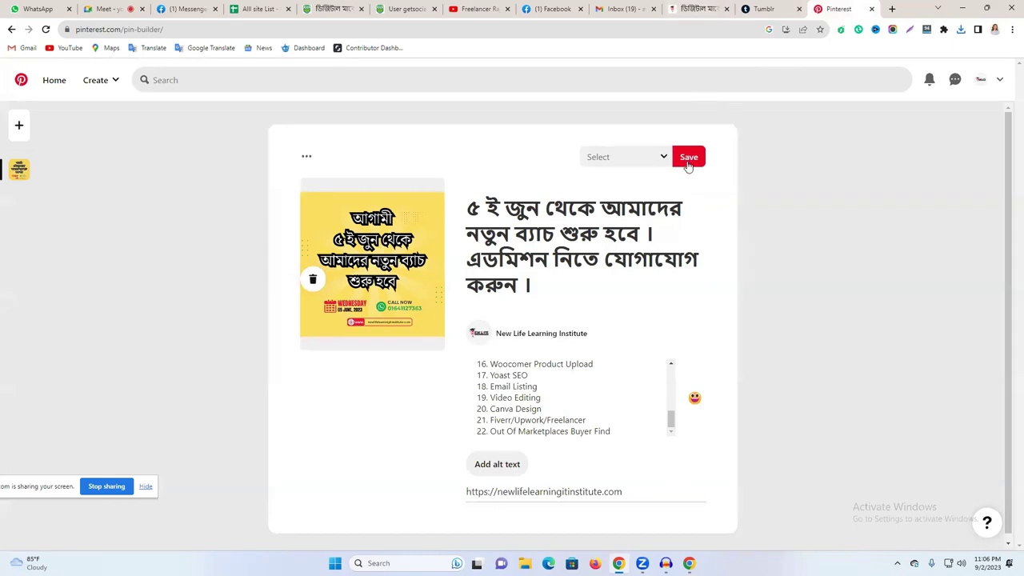
click(643, 142)
click(638, 159)
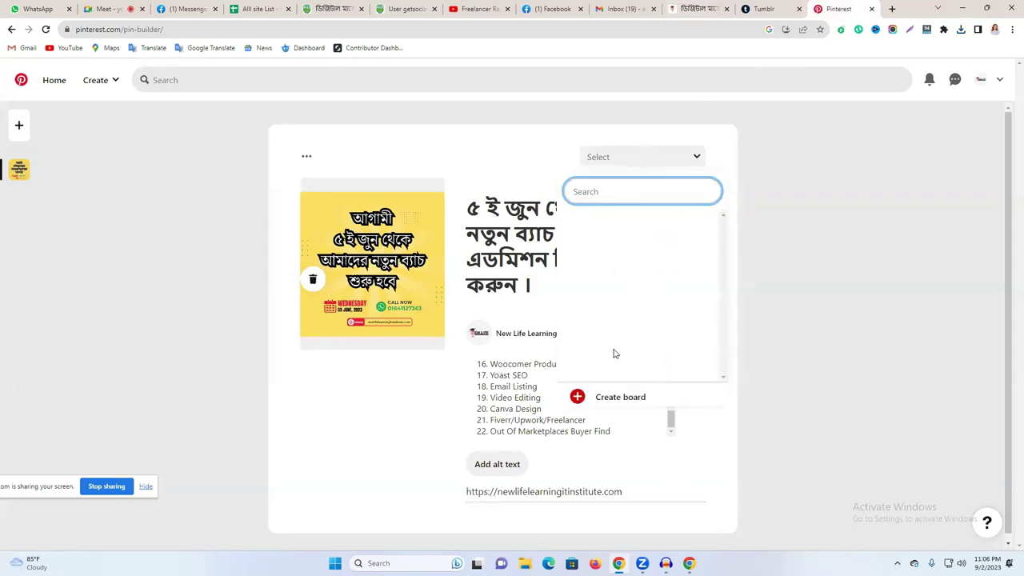
click(606, 395)
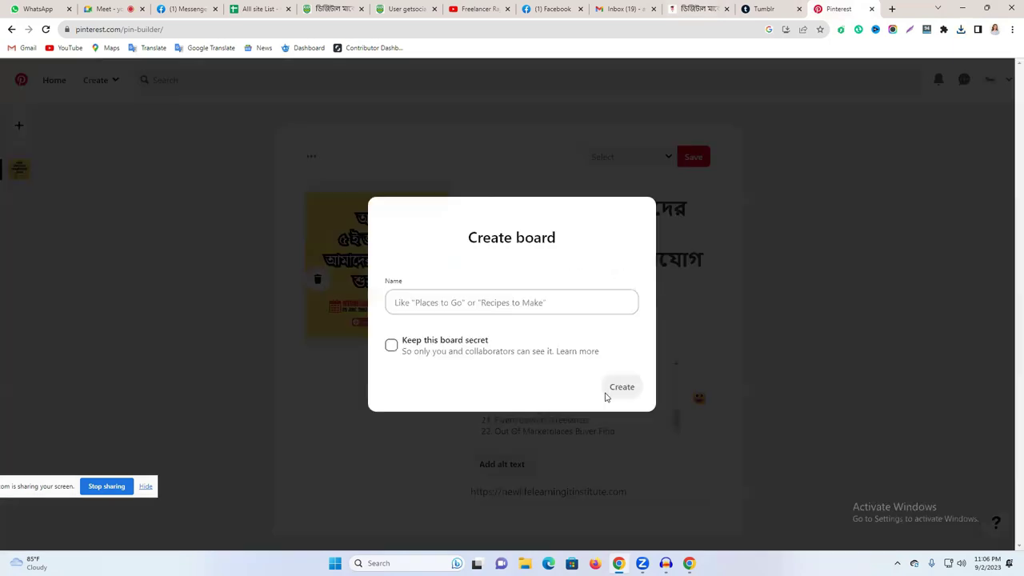
right_click(491, 302)
click(457, 300)
text(digital marketing course)
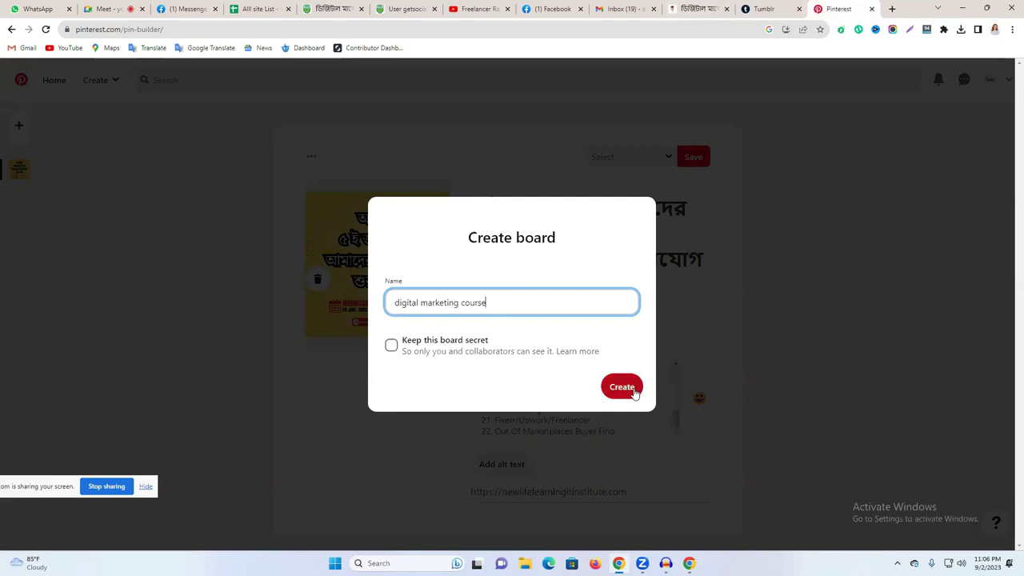
click(630, 390)
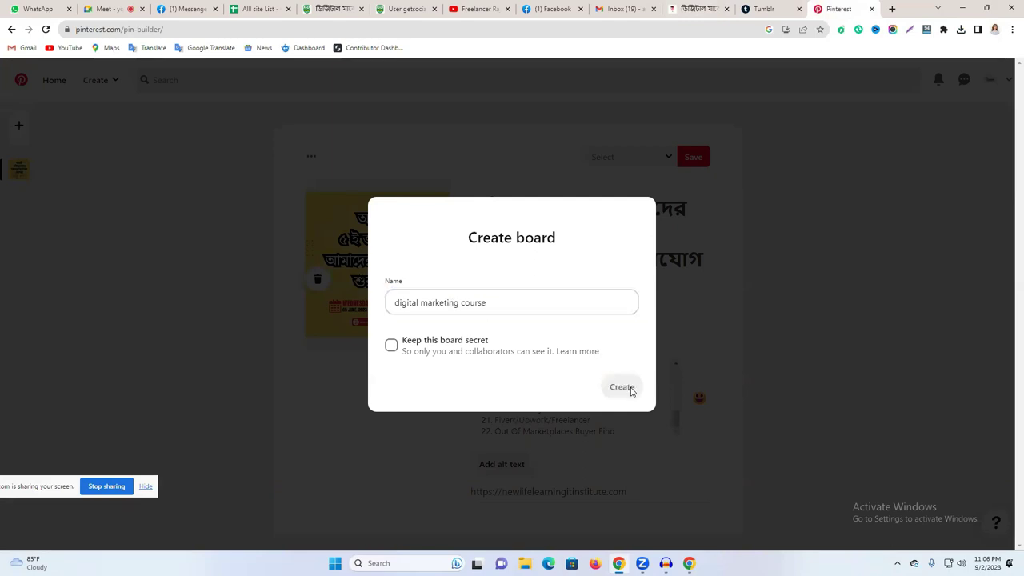
click(688, 160)
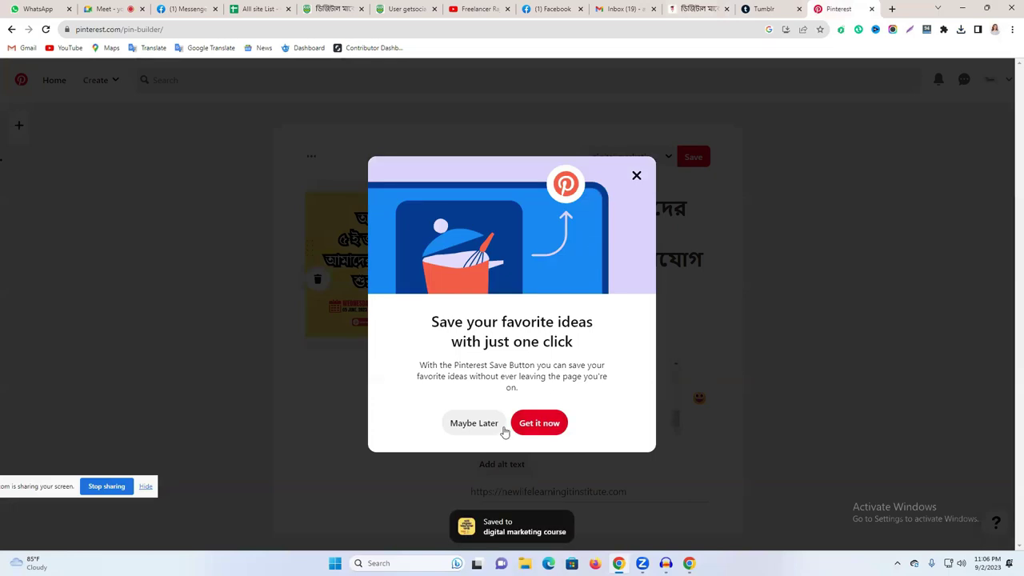
click(636, 176)
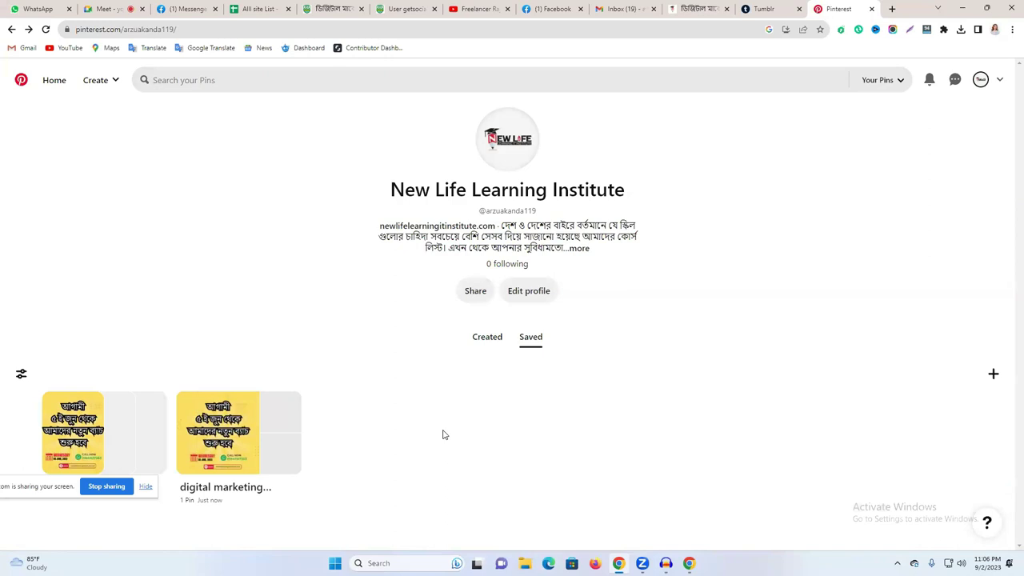
- Review the Pinterest profile with its saved Pin, and compare it with the Tumblr blog's page, account options and post types
drag(340, 169, 661, 227)
click(670, 264)
click(760, 8)
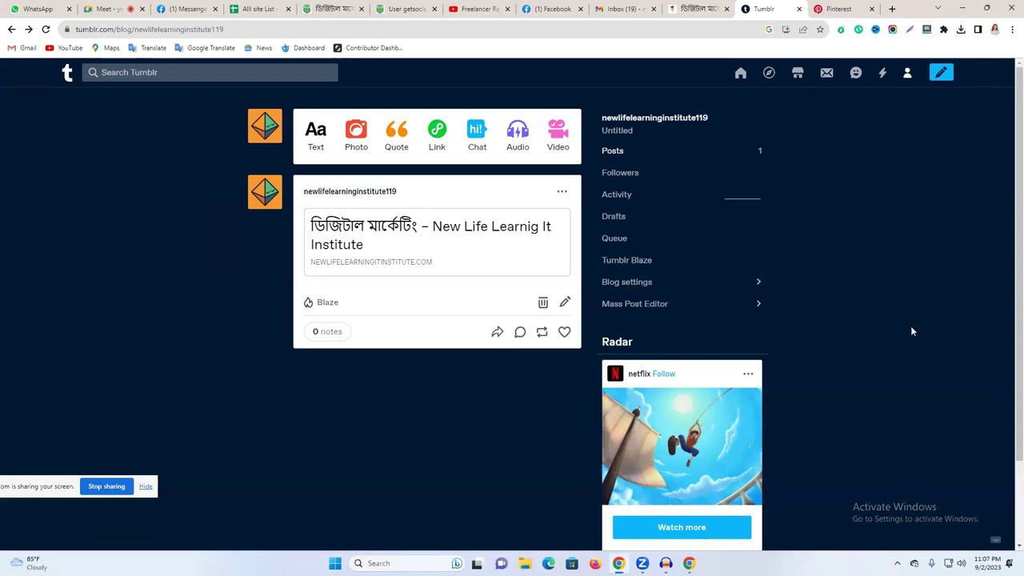
click(907, 73)
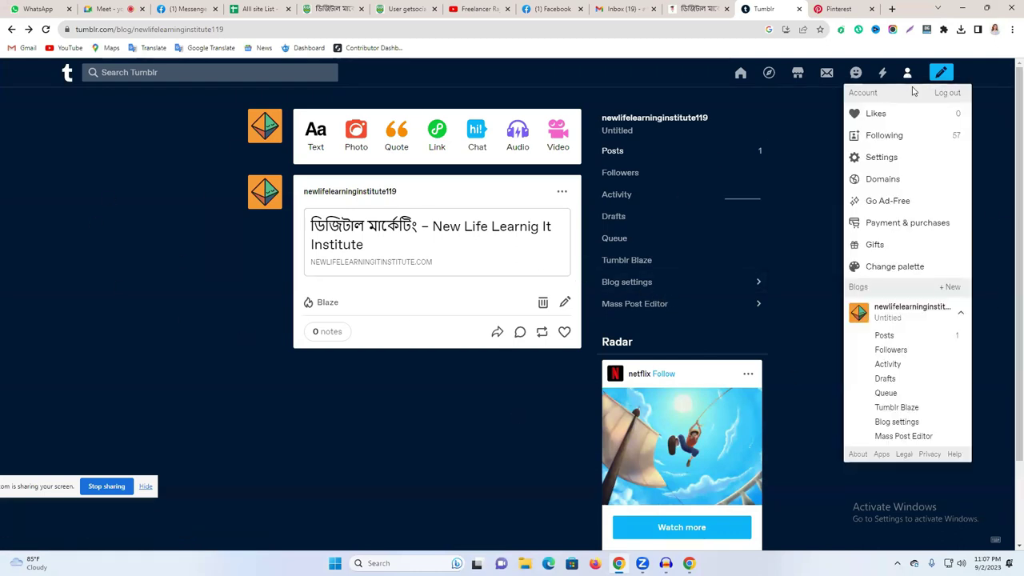
click(941, 72)
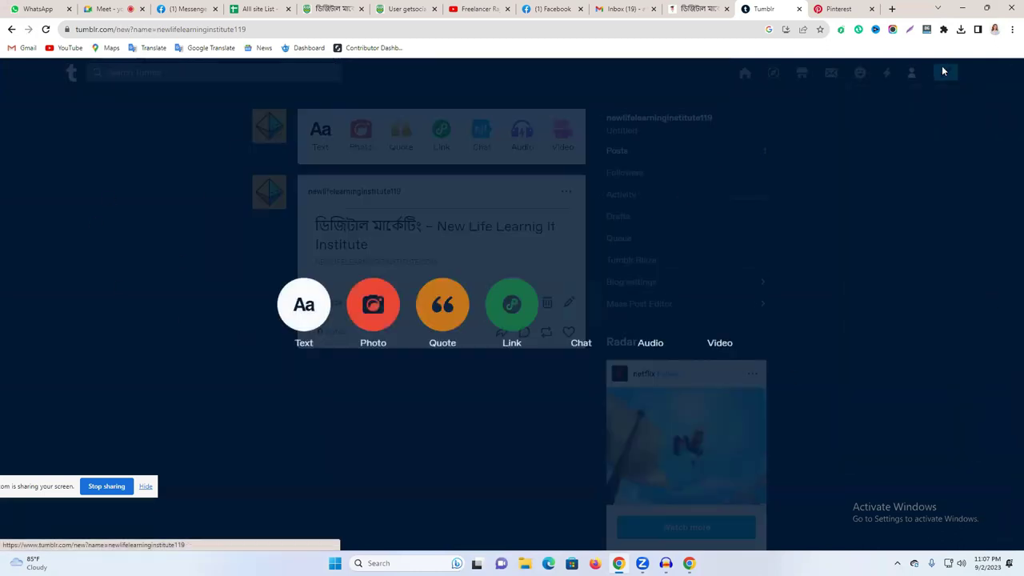
click(826, 255)
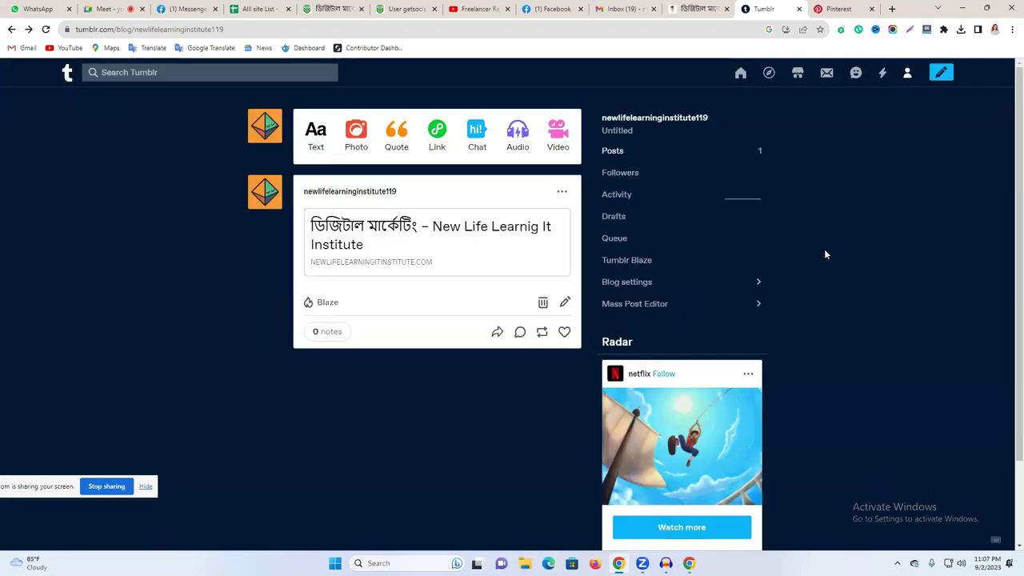
click(839, 9)
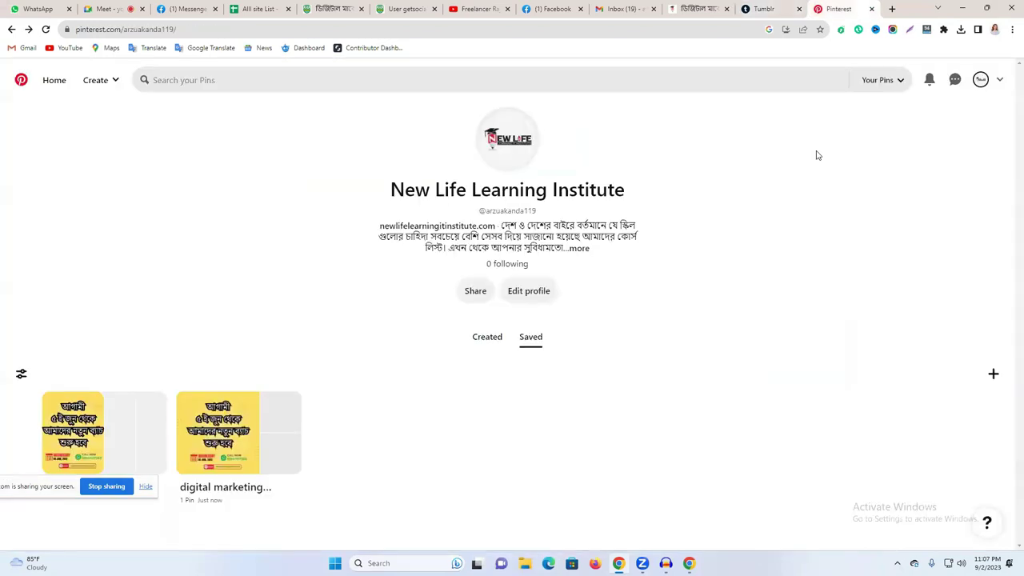
click(764, 9)
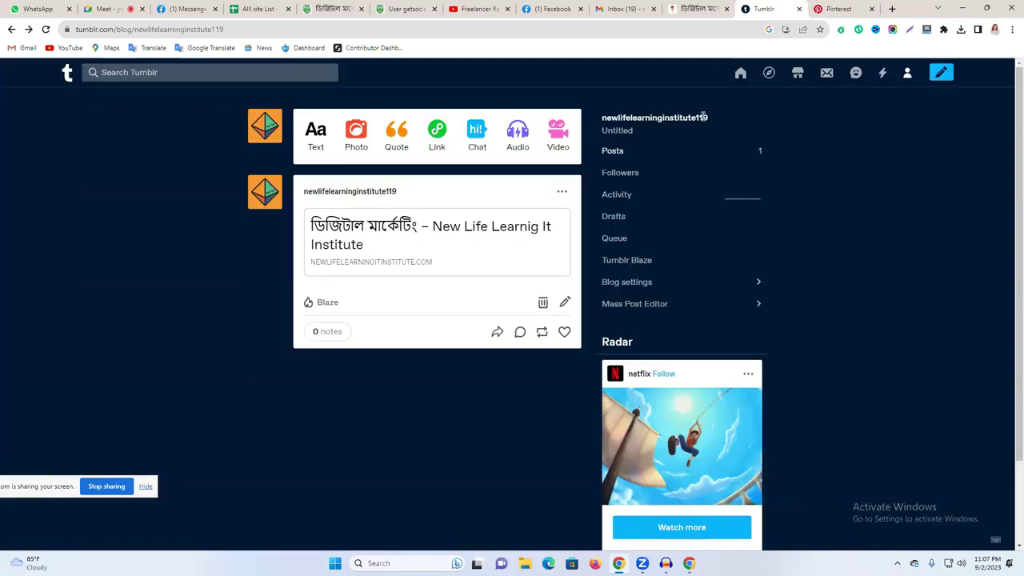
click(942, 72)
click(813, 174)
click(857, 6)
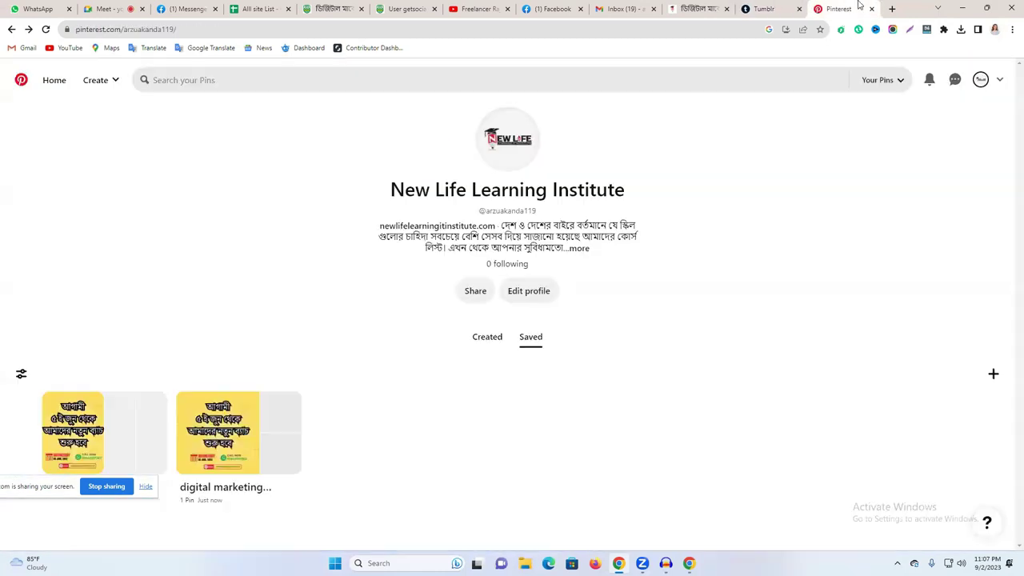
- Close the getsocialselling user page and reorder the browser tabs so Tumblr and Pinterest follow the getsocialselling story page
click(767, 9)
click(336, 9)
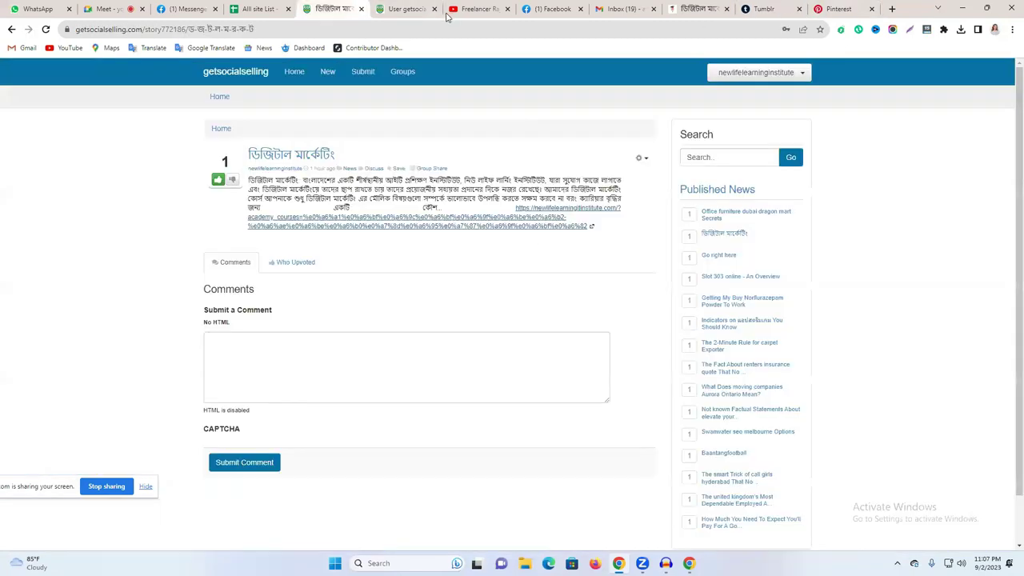
click(434, 9)
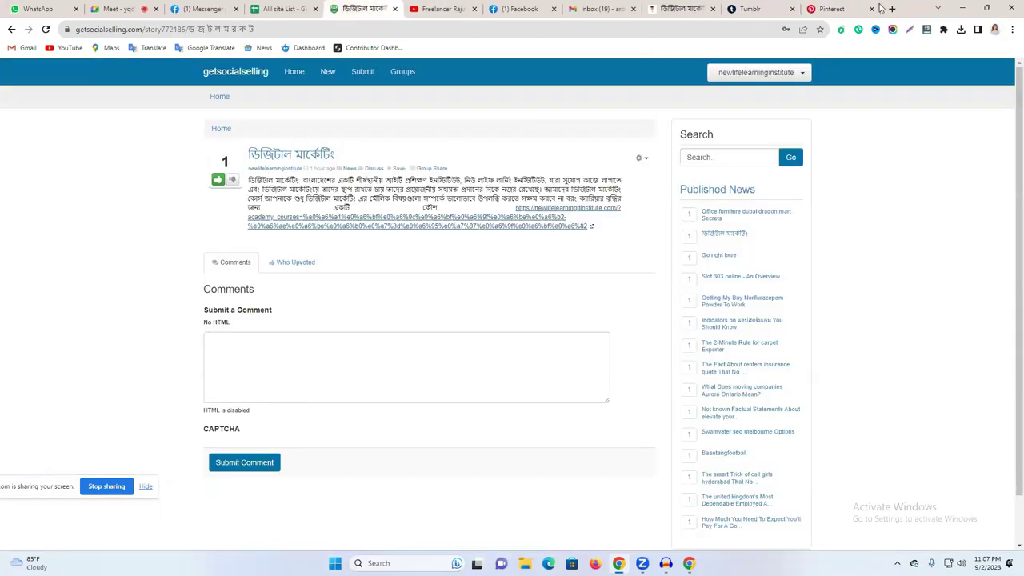
drag(760, 8, 440, 9)
drag(848, 8, 514, 9)
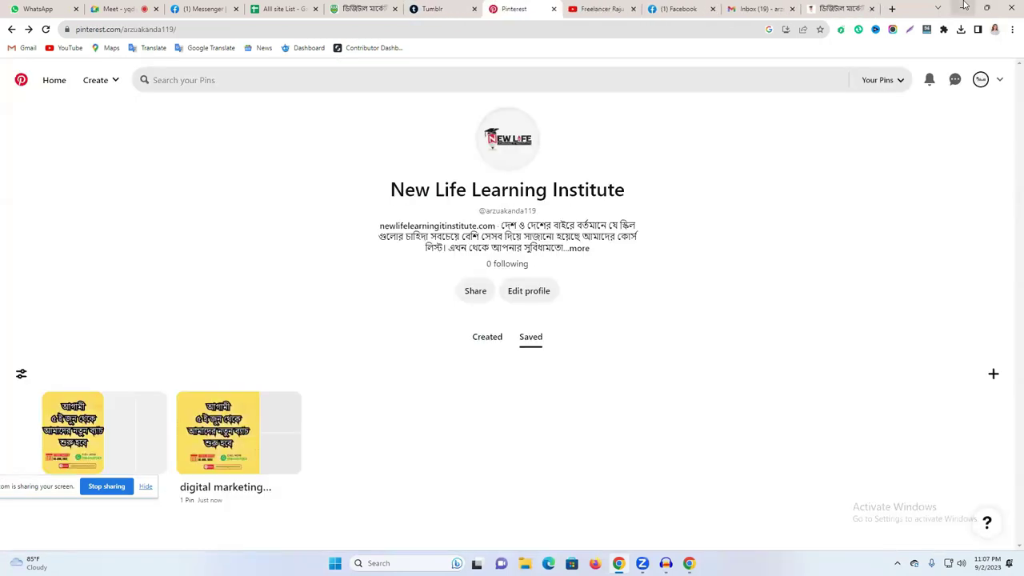
- Open Google Drive in a new browser tab and create a blank Google Sheets spreadsheet
click(893, 9)
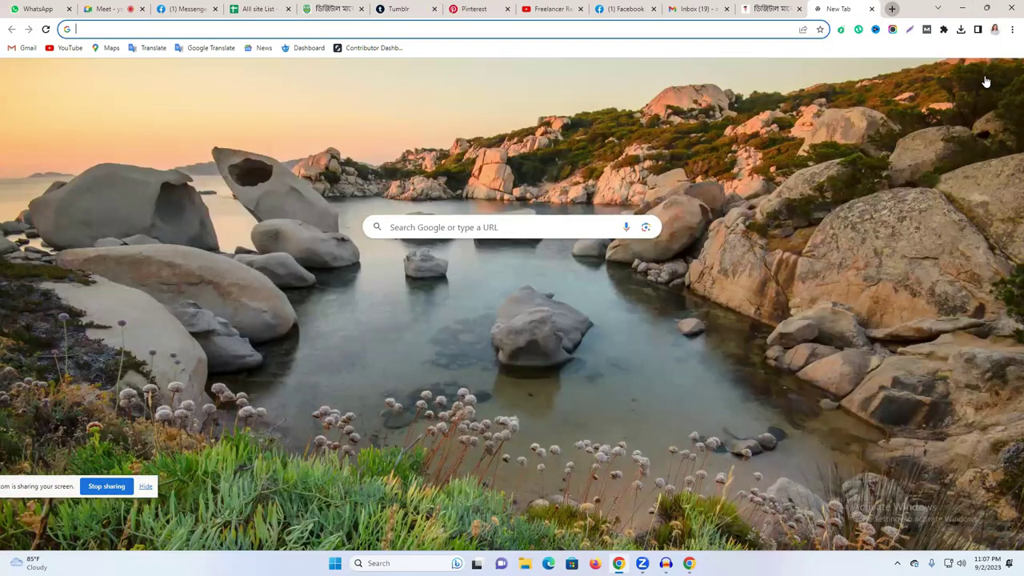
click(981, 77)
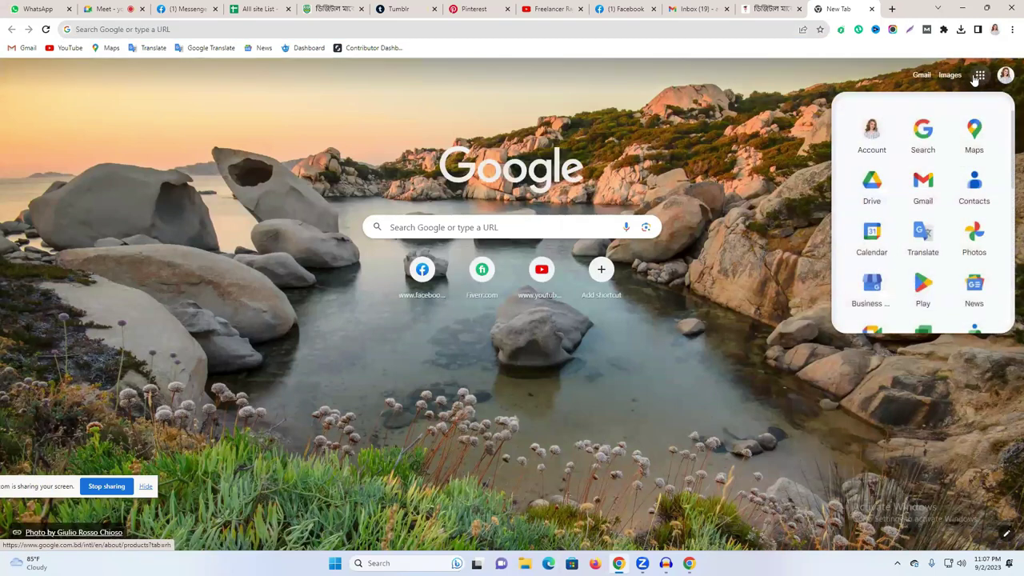
click(980, 77)
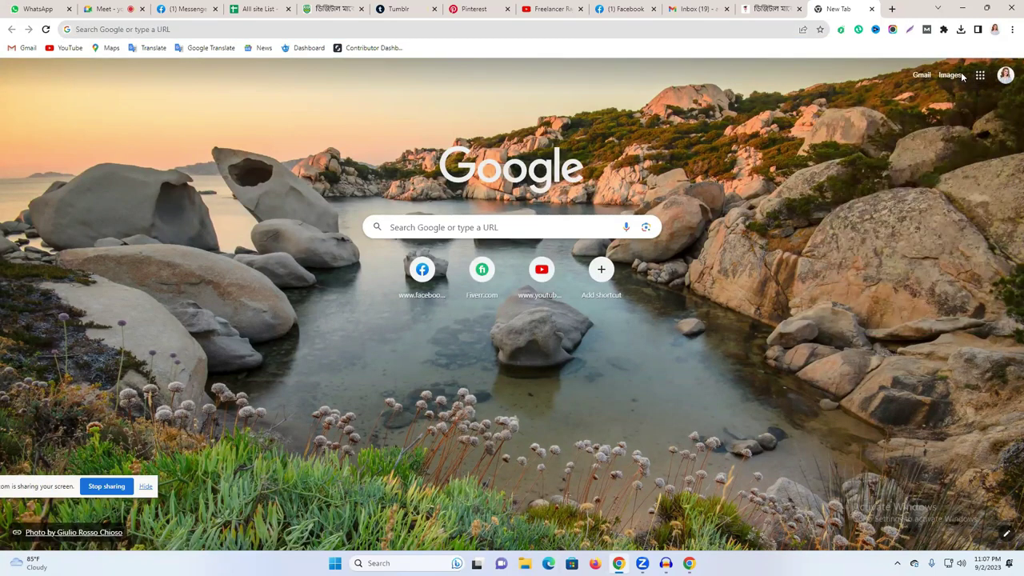
click(981, 75)
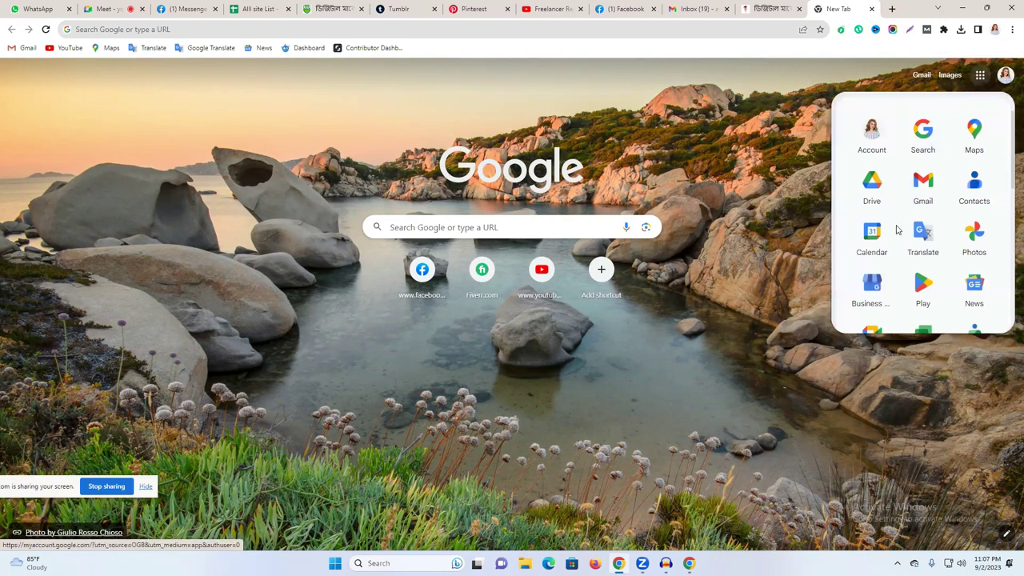
click(871, 194)
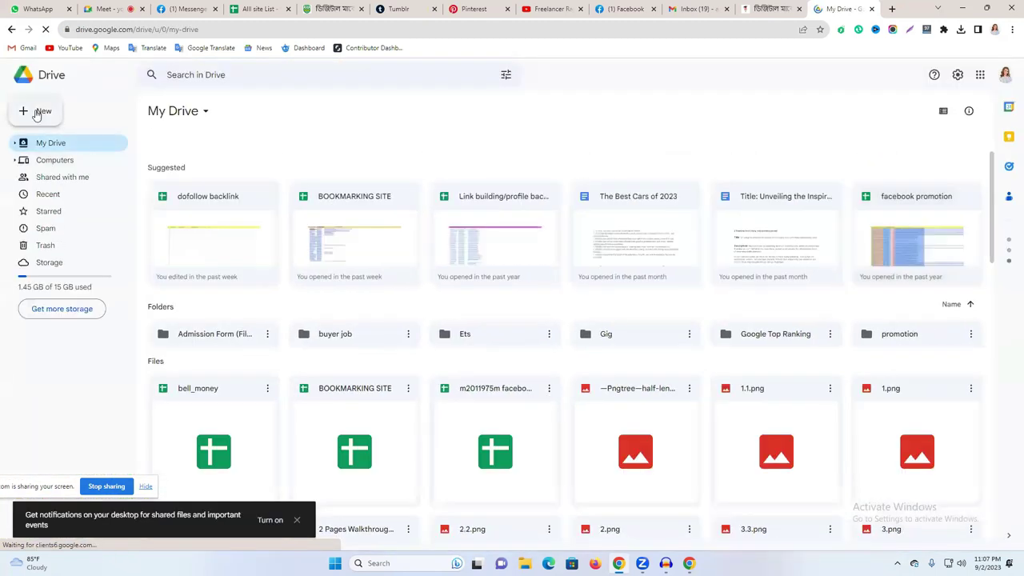
click(36, 112)
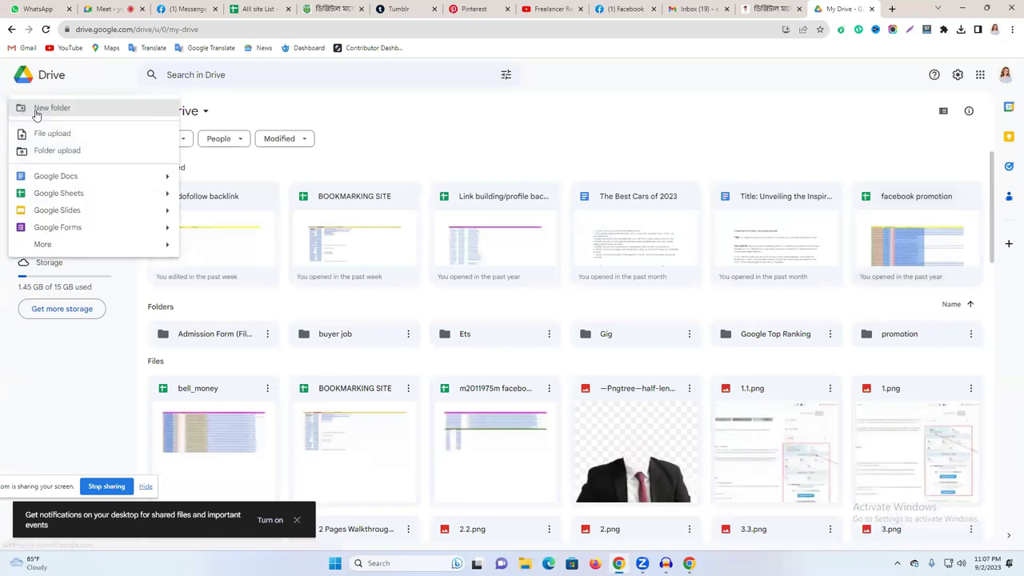
click(91, 195)
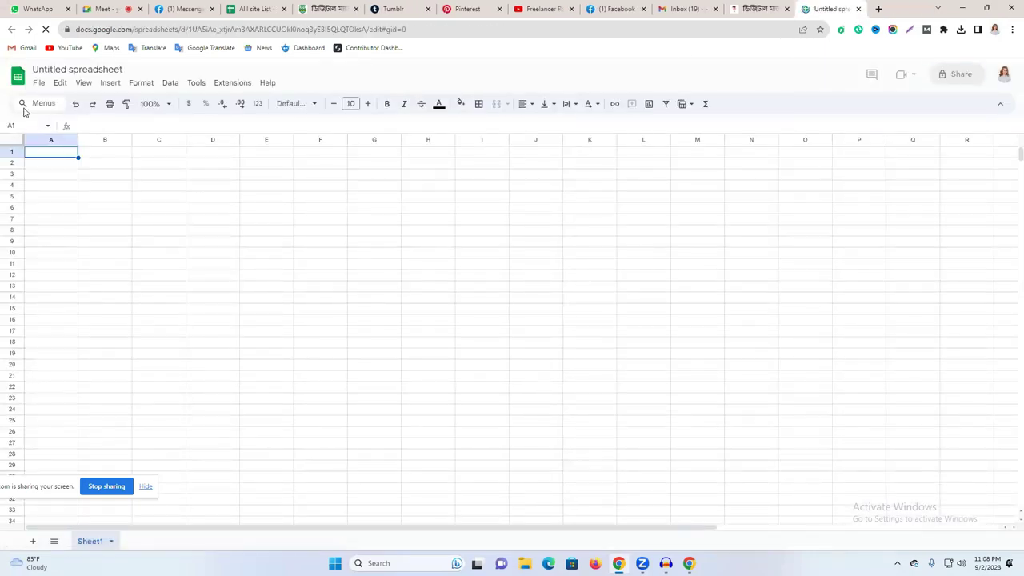
- Rename the untitled spreadsheet as "profile backlink site list"
click(80, 70)
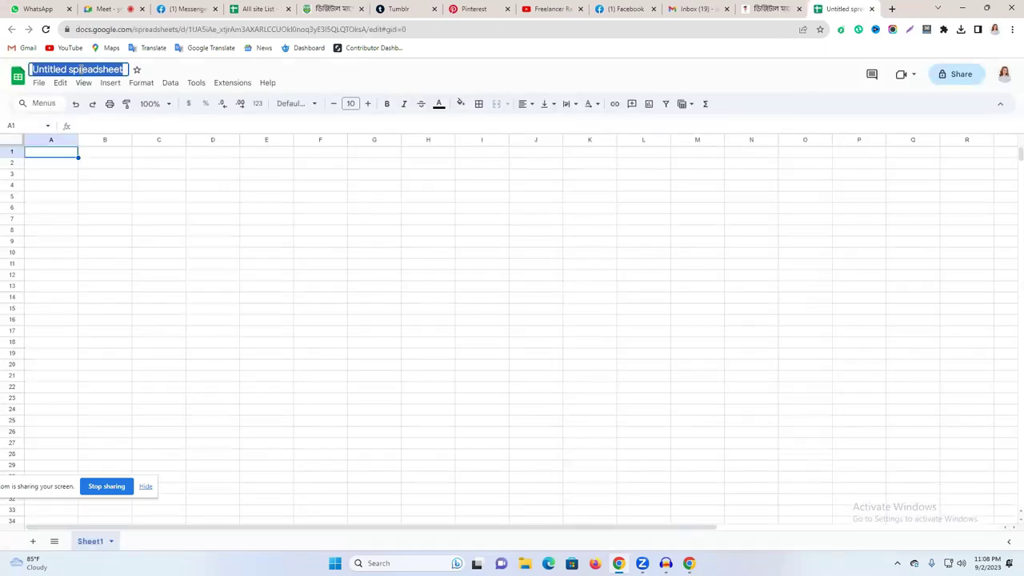
text(proo)
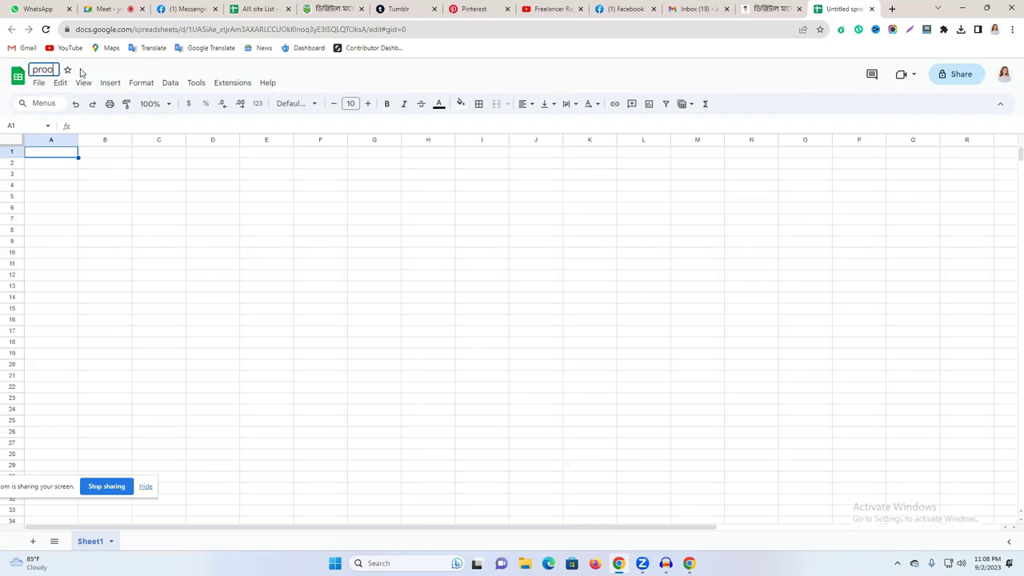
text(file)
click(48, 70)
key(BackSpace)
text(backlink s)
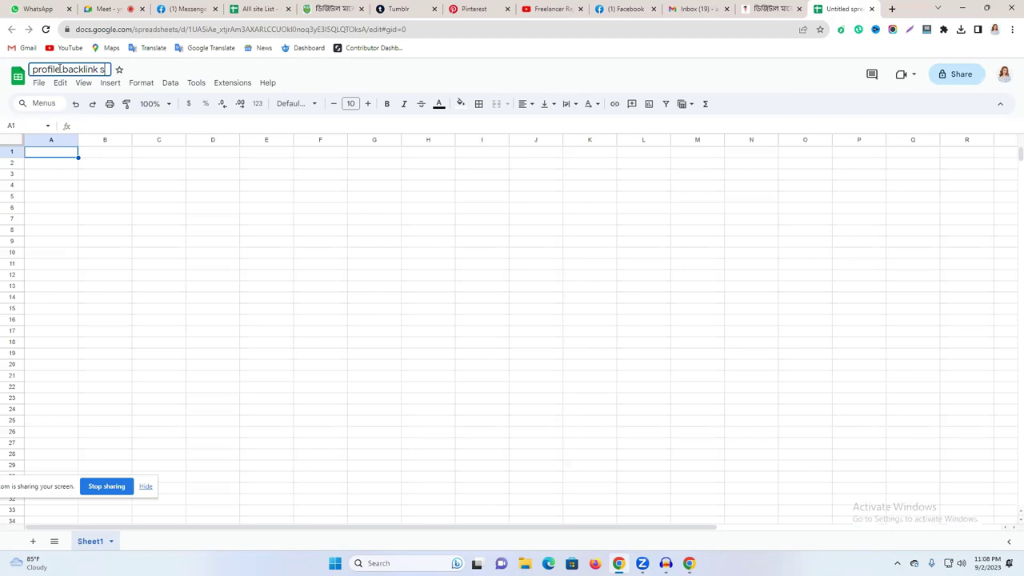
text(ite list)
key(Return)
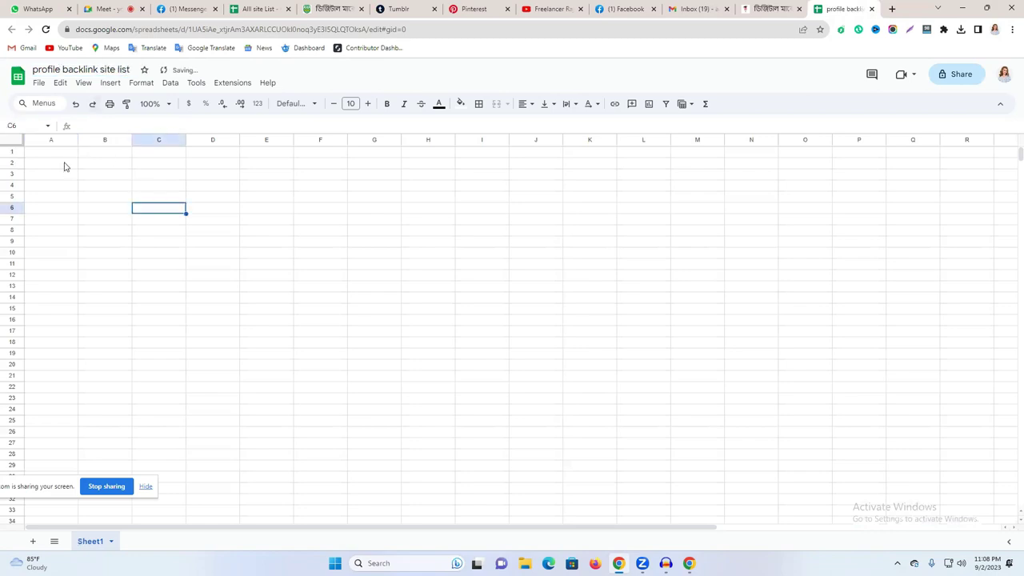
- Narrow column A and widen column B, entering the headings "No" in A1 and "Website link" in B1
drag(77, 140, 60, 140)
click(44, 155)
double_click(43, 155)
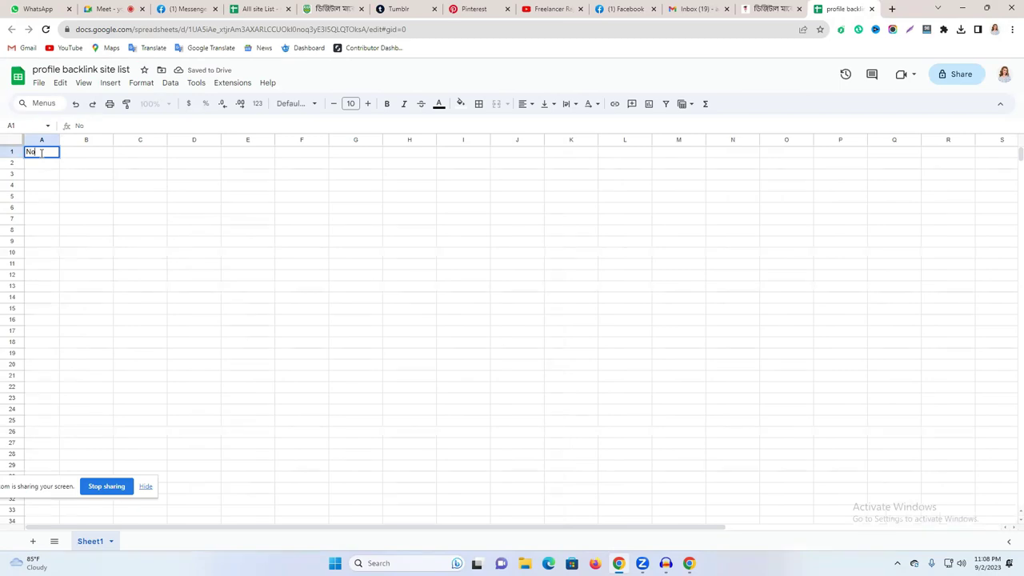
drag(114, 141, 159, 140)
double_click(109, 153)
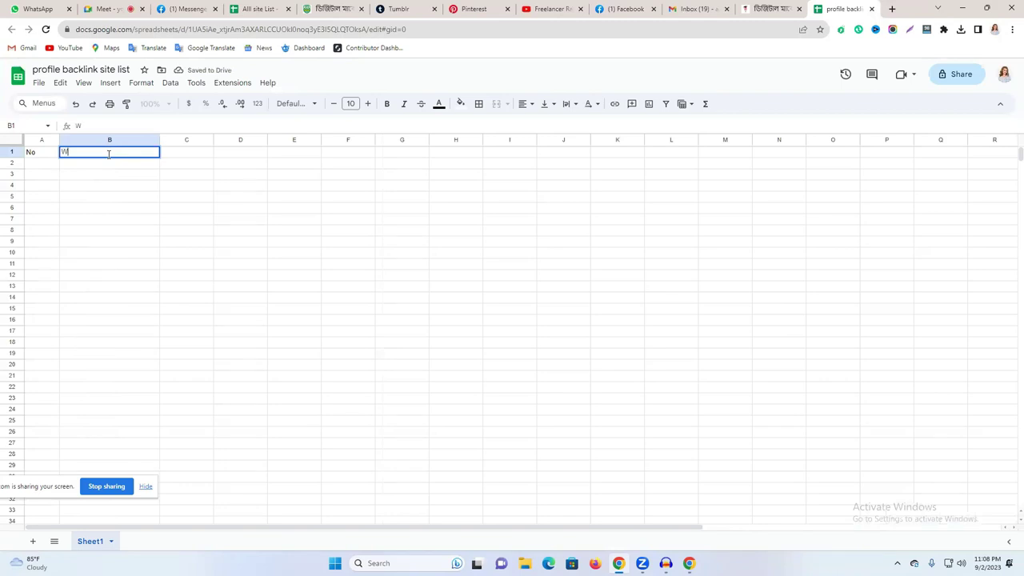
text(Website link)
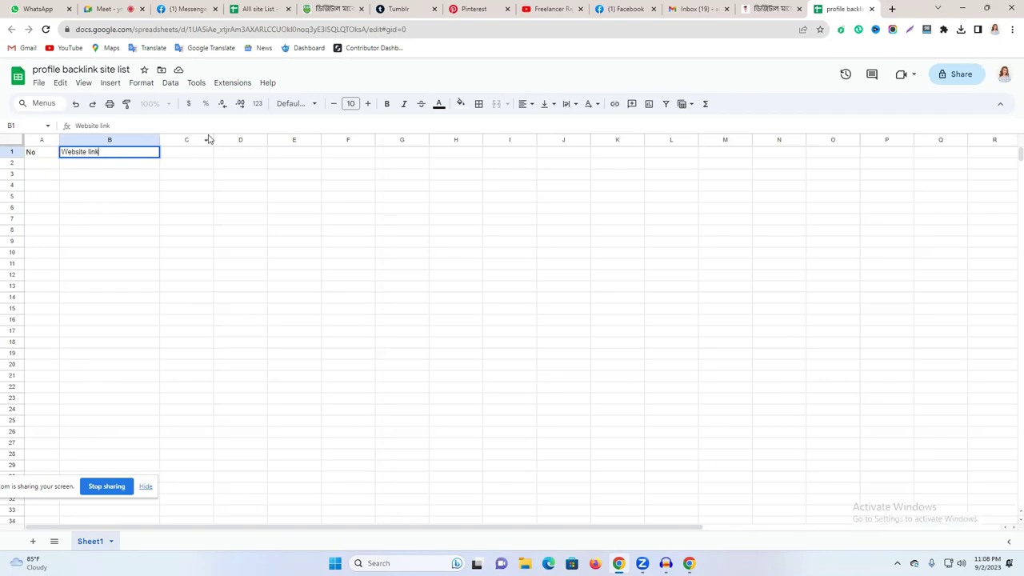
- Widen column C and enter the heading "Screenshort Link" in C1
drag(212, 139, 254, 140)
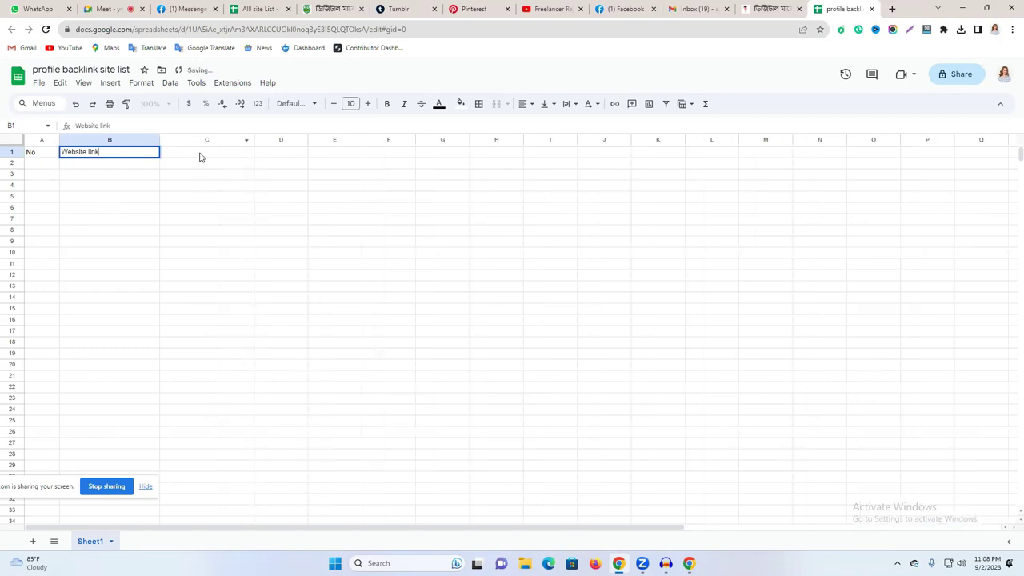
double_click(200, 152)
text(Screensg)
key(BackSpace)
text(hort Link)
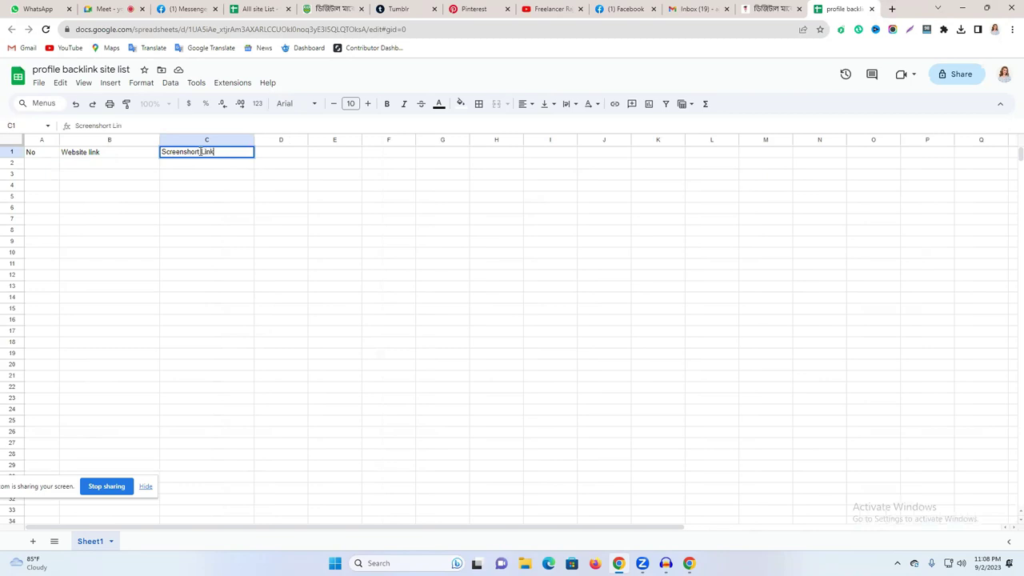
- Enter the headings "DA" in D1 and "PA" in E1
click(293, 157)
double_click(294, 154)
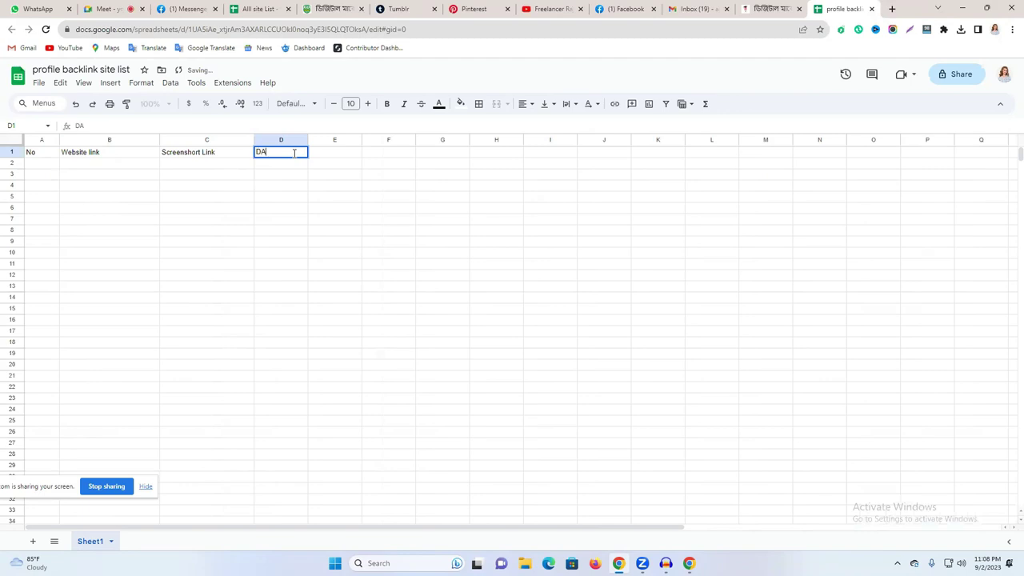
click(323, 152)
double_click(323, 150)
text(PA)
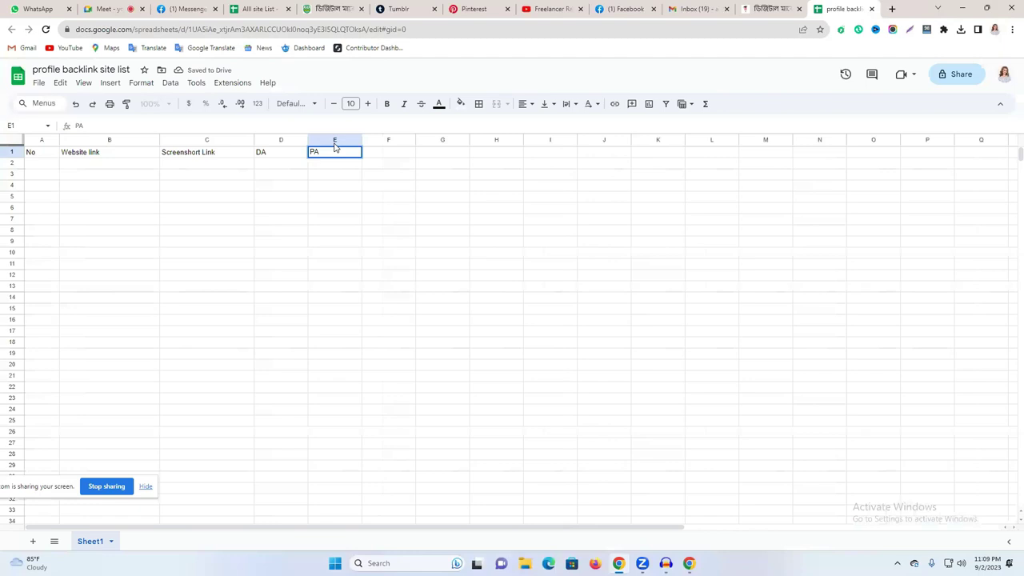
- Widen column F to several times its width and enter the heading "Live Link/Profile Link" in F1
drag(415, 139, 642, 139)
click(398, 151)
double_click(398, 151)
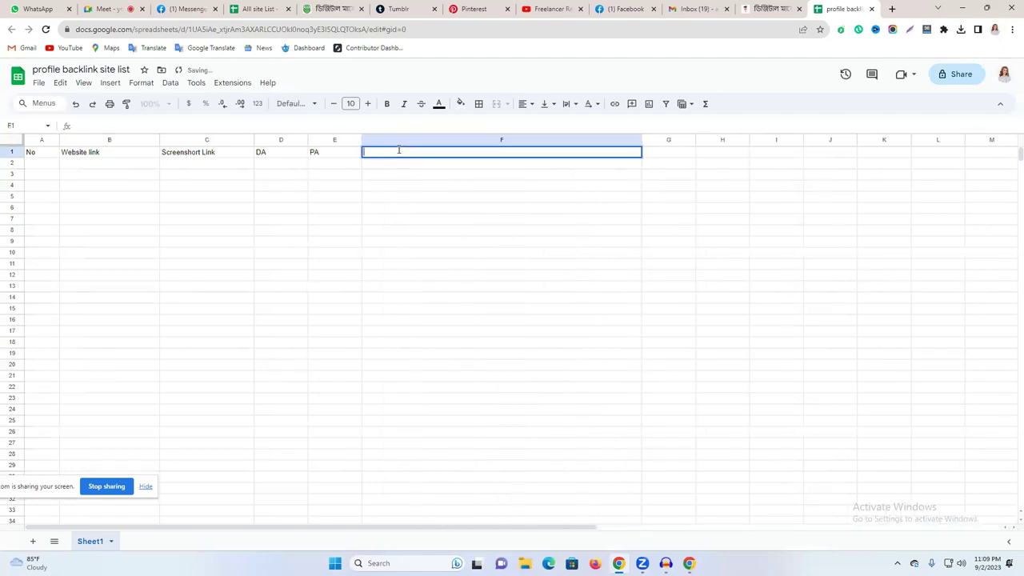
text(Live Link/Profile link)
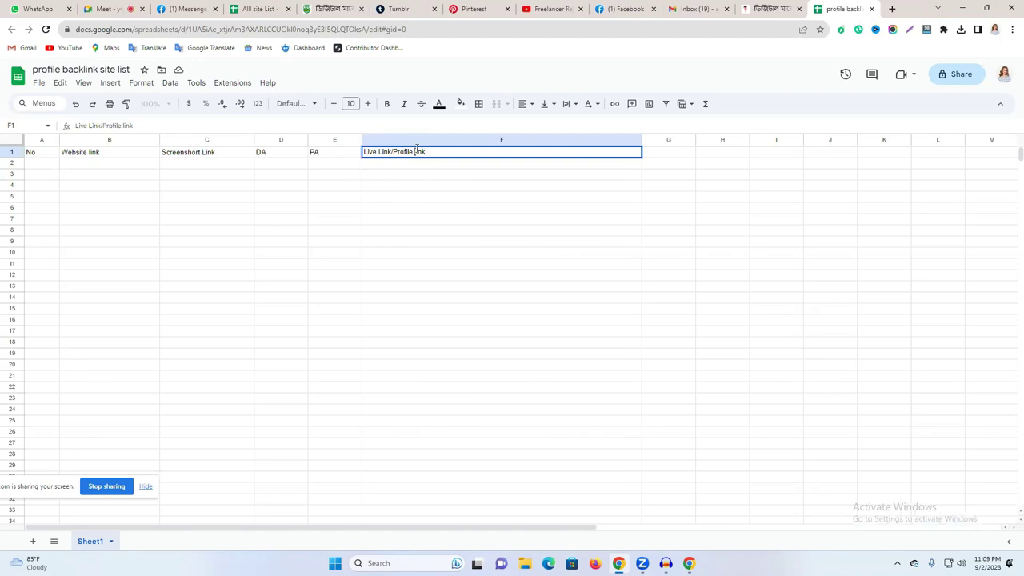
key(BackSpace)
text(L)
- Centre the text of header row 1 horizontally and set its font size to 16
click(16, 152)
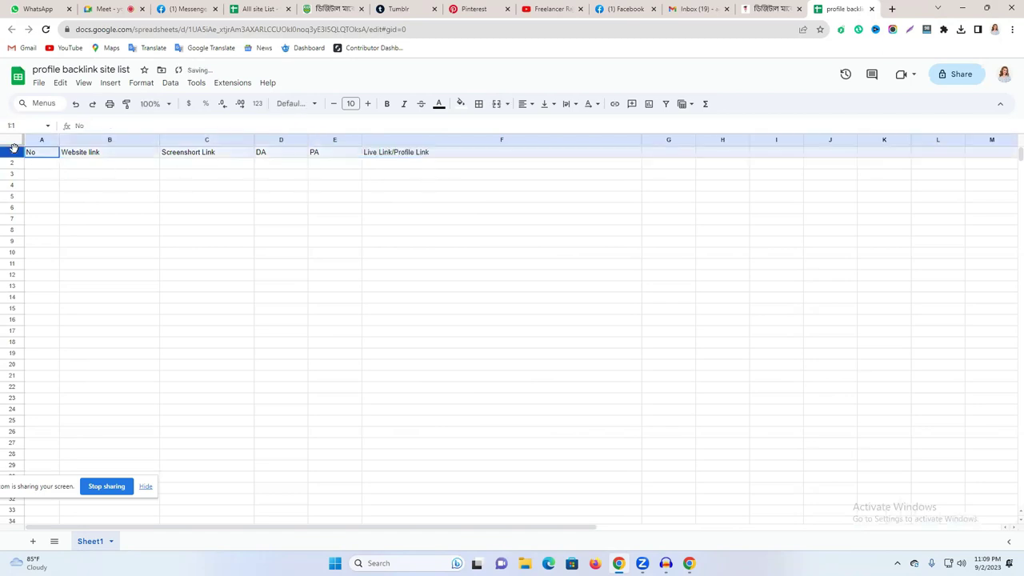
click(523, 103)
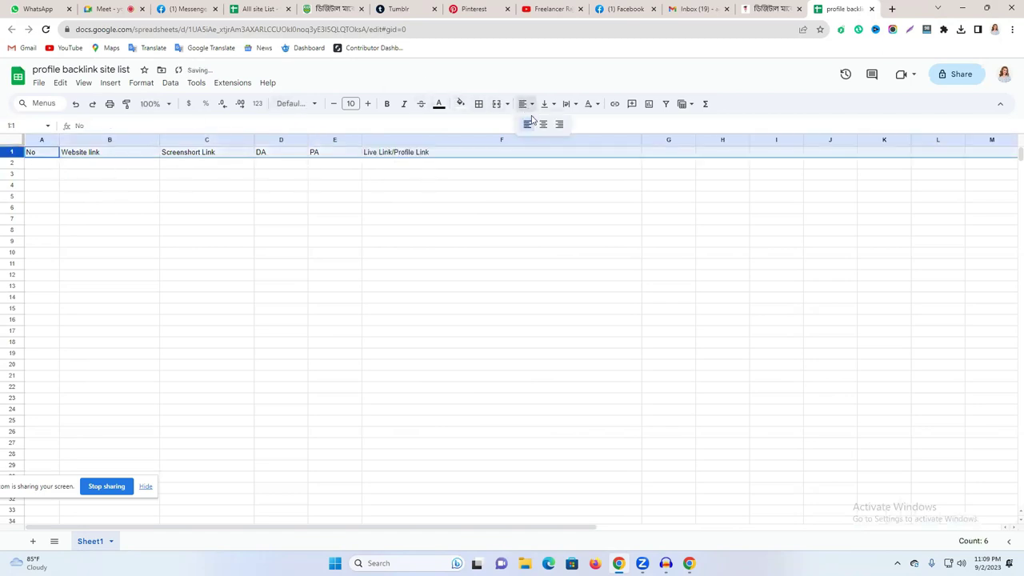
click(543, 125)
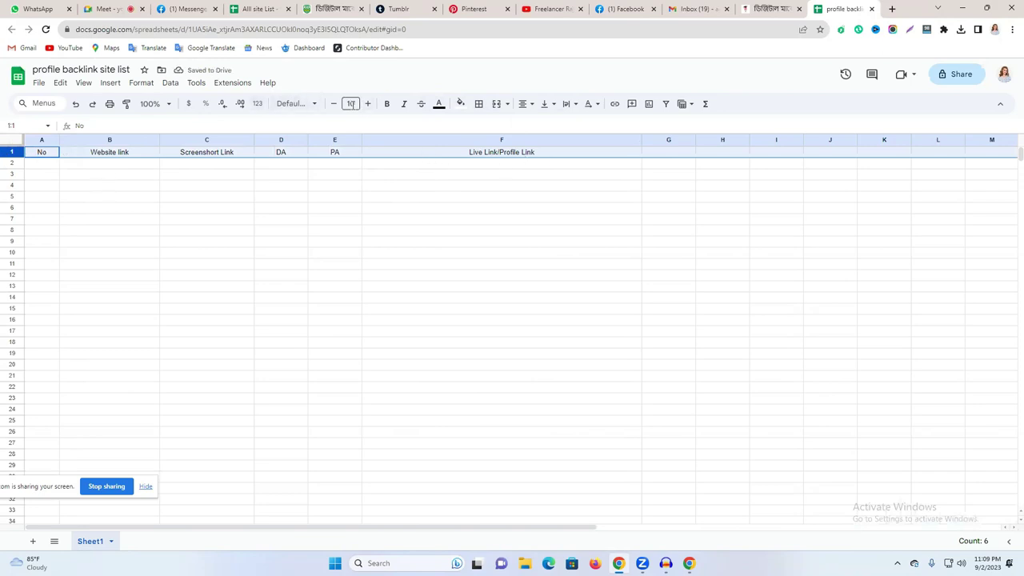
click(367, 104)
click(367, 104)
click(368, 104)
click(367, 104)
click(367, 104)
click(367, 104)
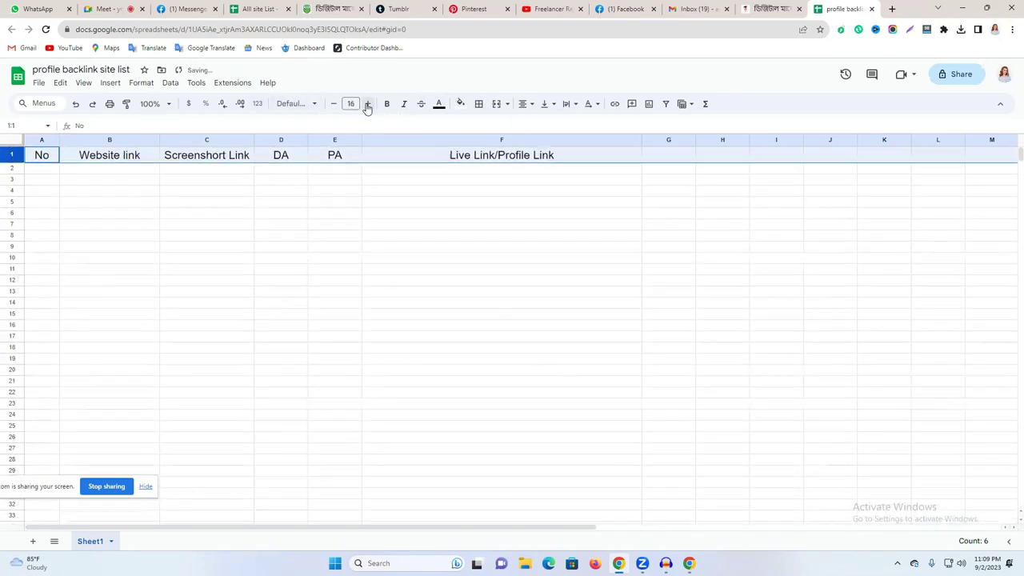
- Fill the whole header row with yellow
click(461, 107)
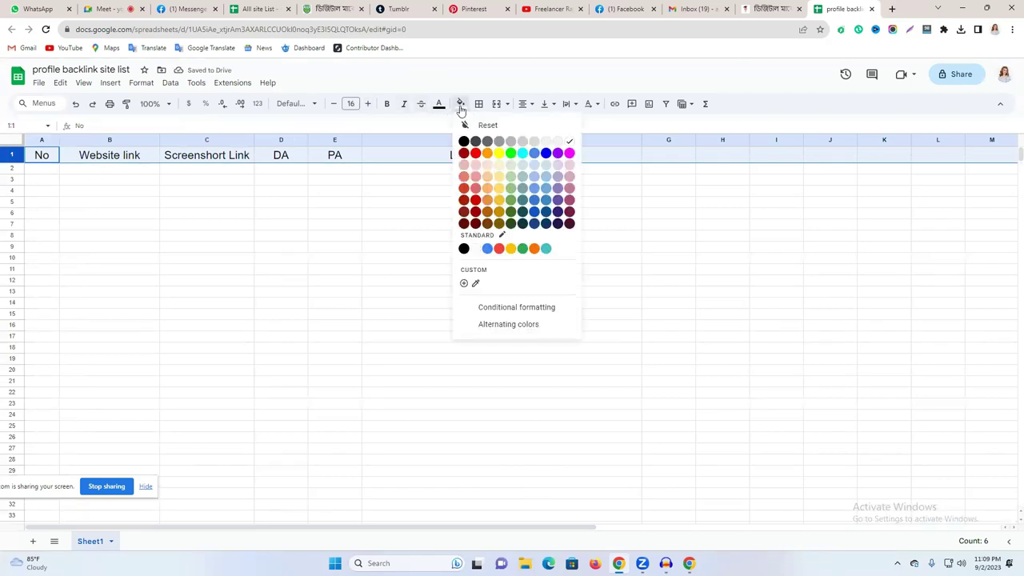
click(499, 153)
click(389, 227)
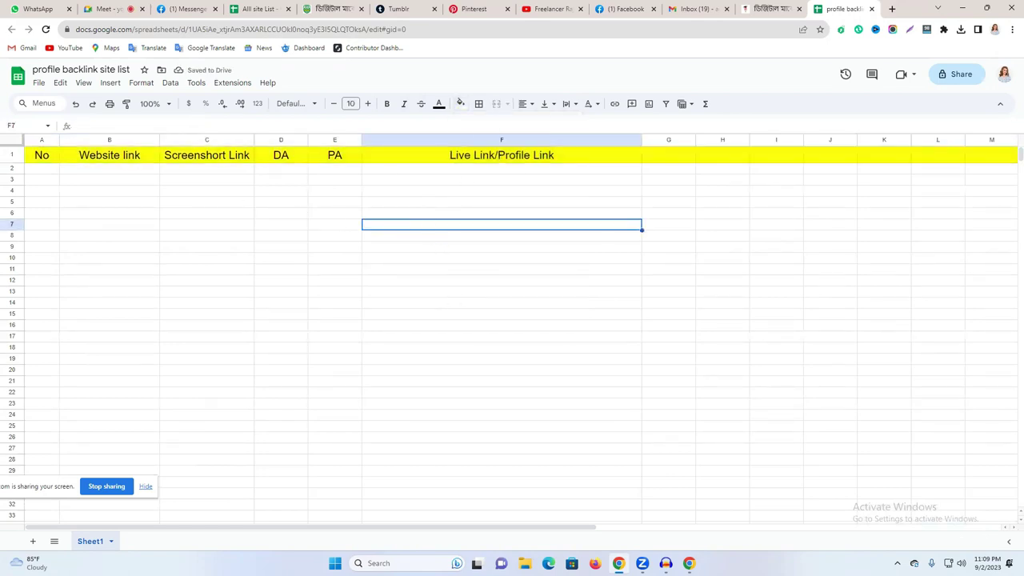
- Number the rows under "No" from 1 to 51 by entering 1 and 2 and extending the series through A52
click(41, 170)
text(1)
double_click(43, 179)
text(2)
click(77, 189)
drag(48, 168, 51, 178)
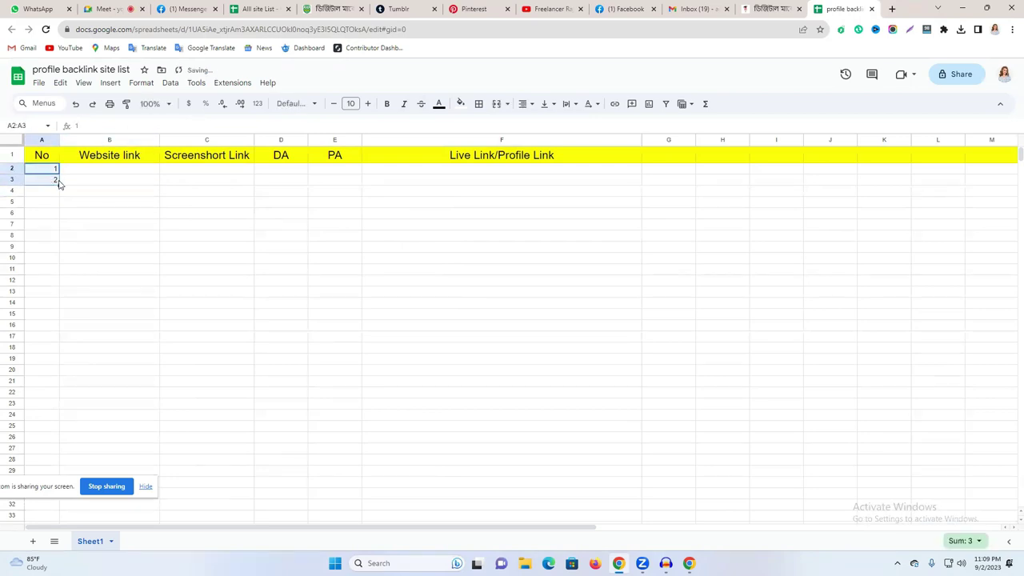
drag(57, 181, 58, 518)
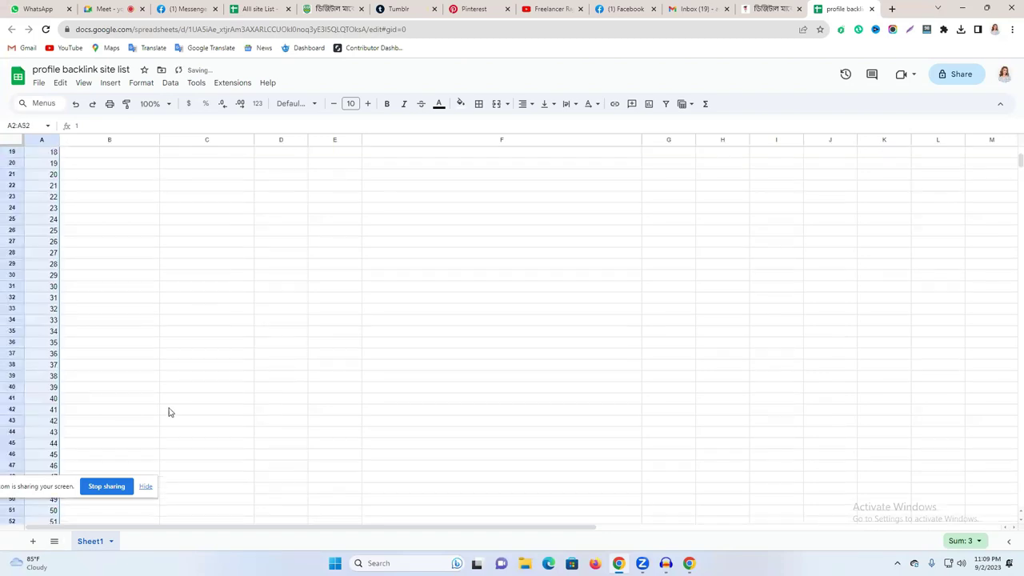
scroll(240, 376, up, 6)
click(215, 304)
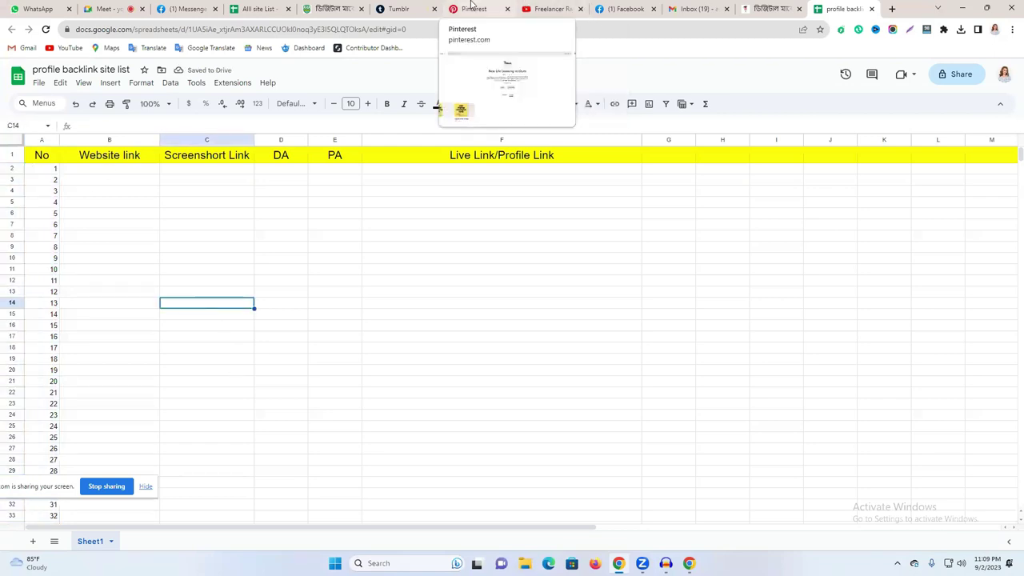
click(398, 9)
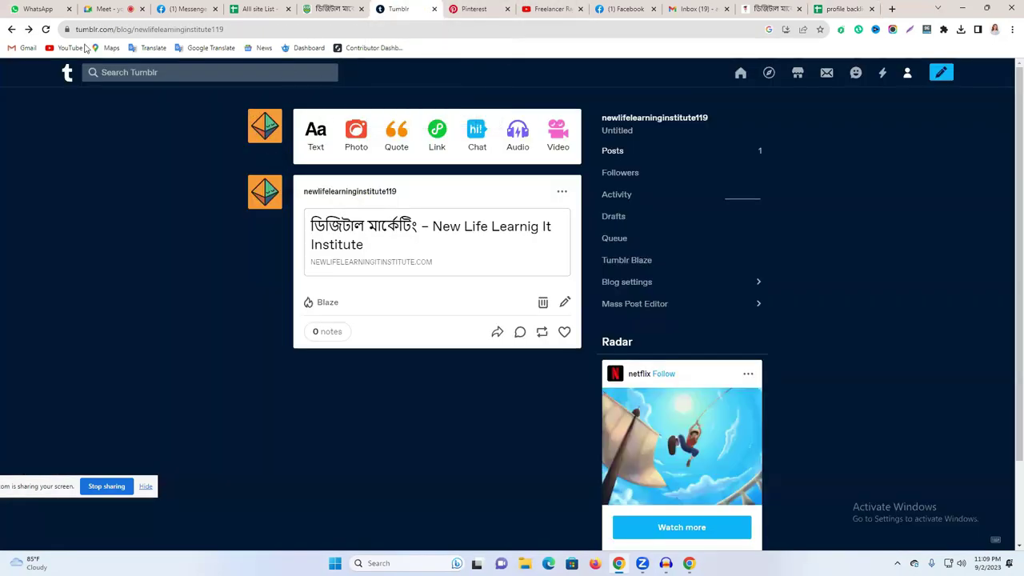
click(476, 9)
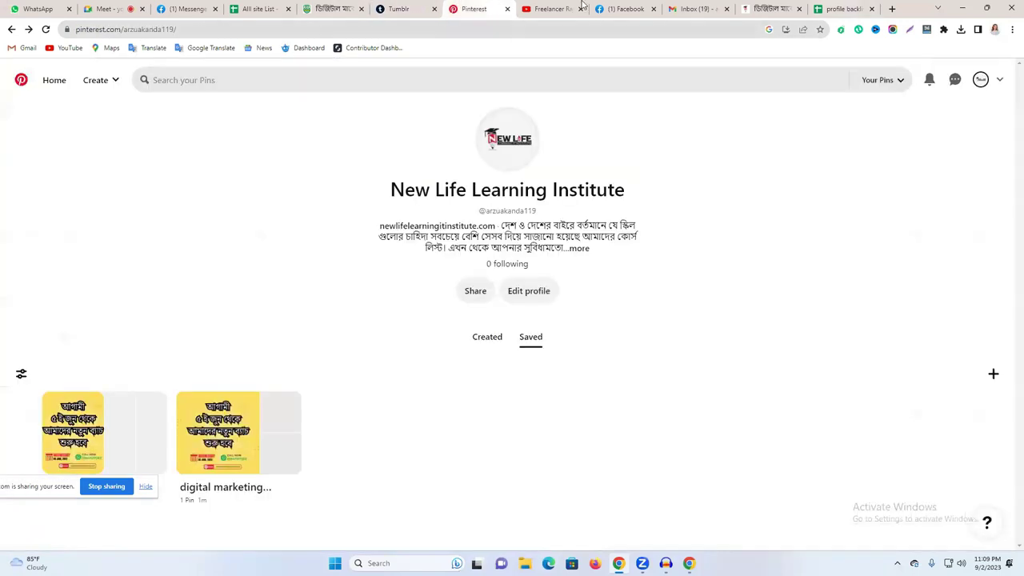
click(260, 9)
key(ctrl+Tab)
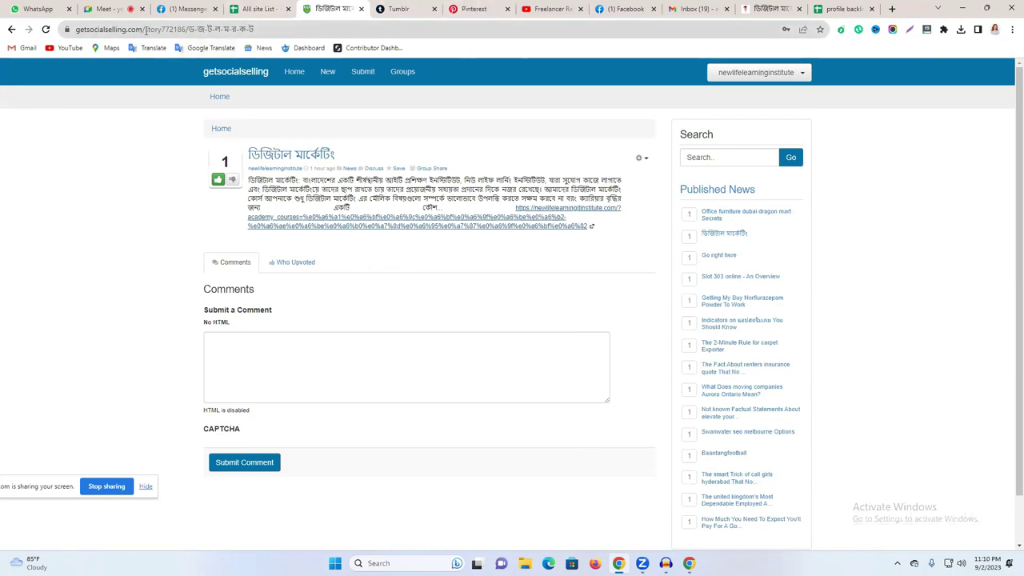
click(488, 9)
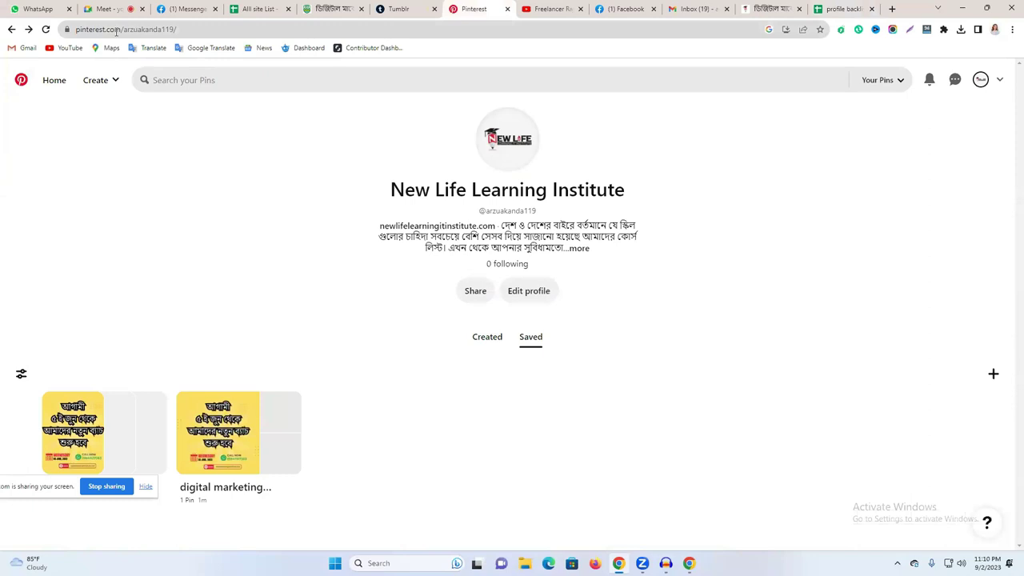
drag(120, 29, 163, 29)
key(ctrl+c)
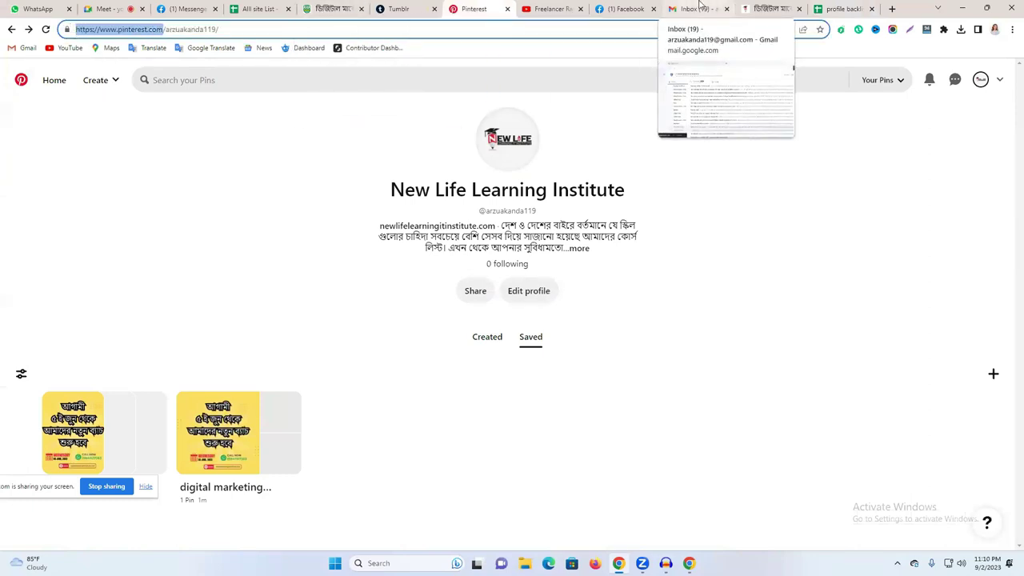
click(840, 9)
click(94, 170)
key(ctrl+v)
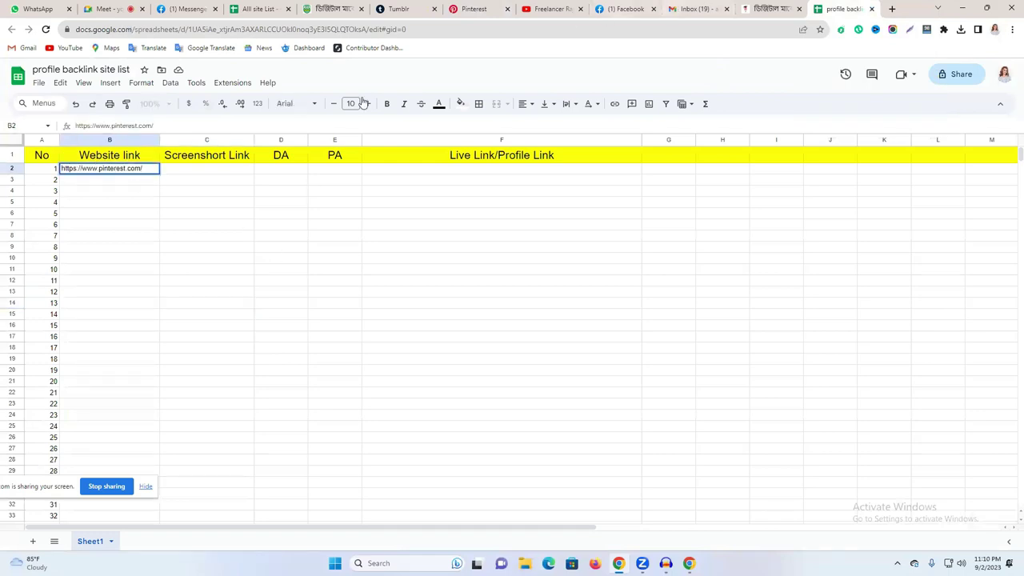
- Select the first row's DA cell, D2, and open the Chrome Web Store from the browser's extension management page
click(199, 170)
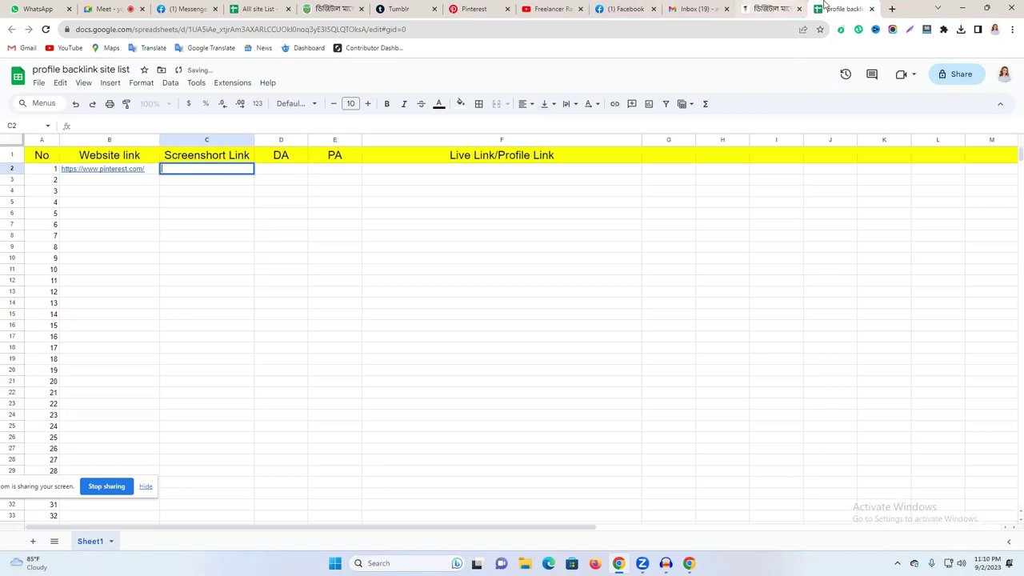
click(276, 171)
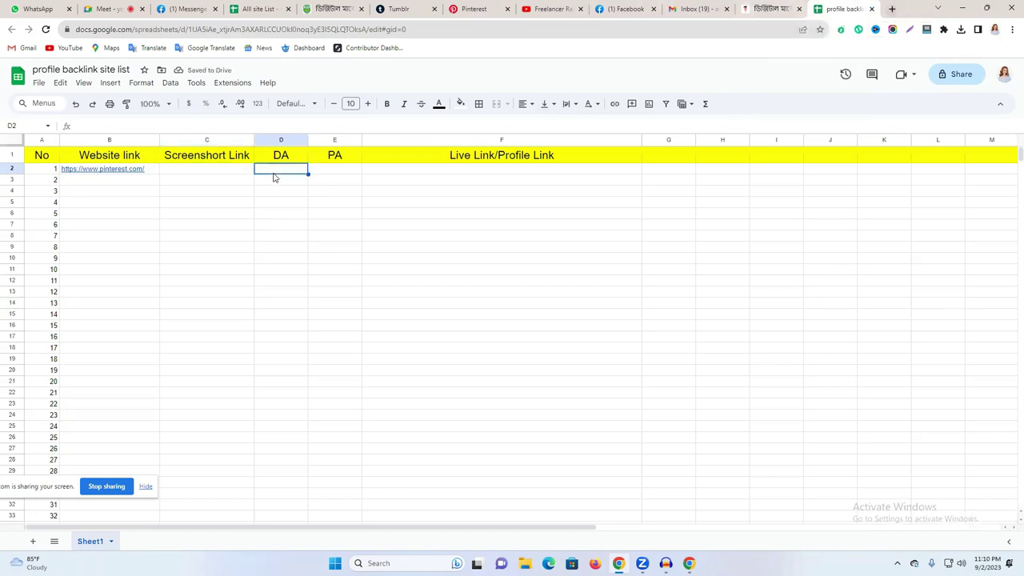
click(944, 29)
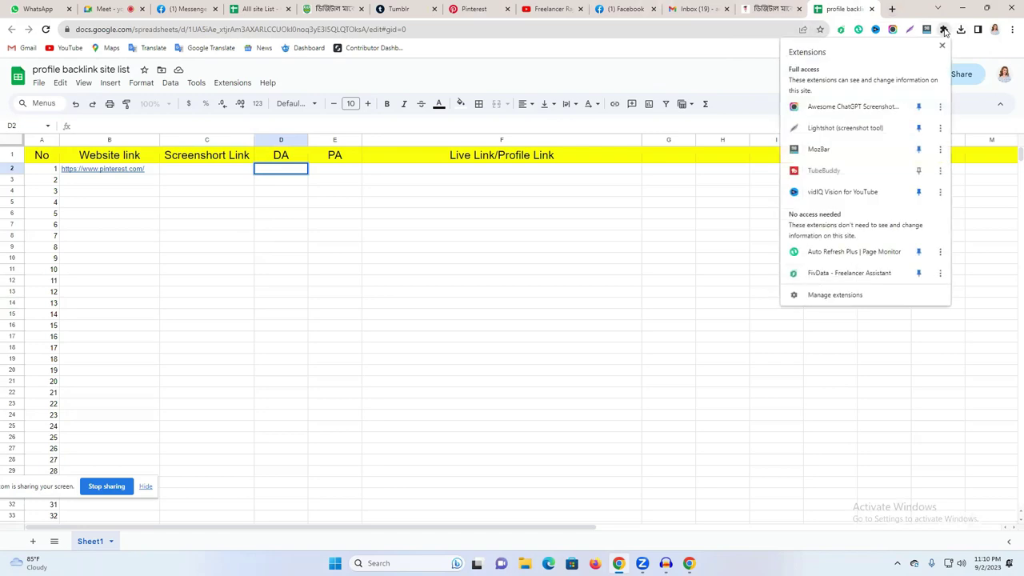
click(824, 296)
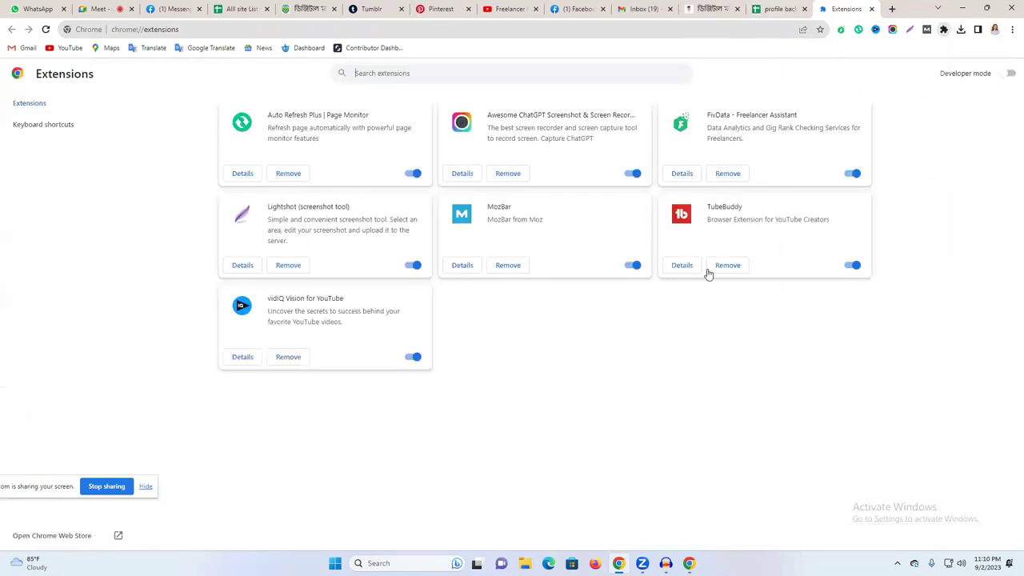
click(72, 537)
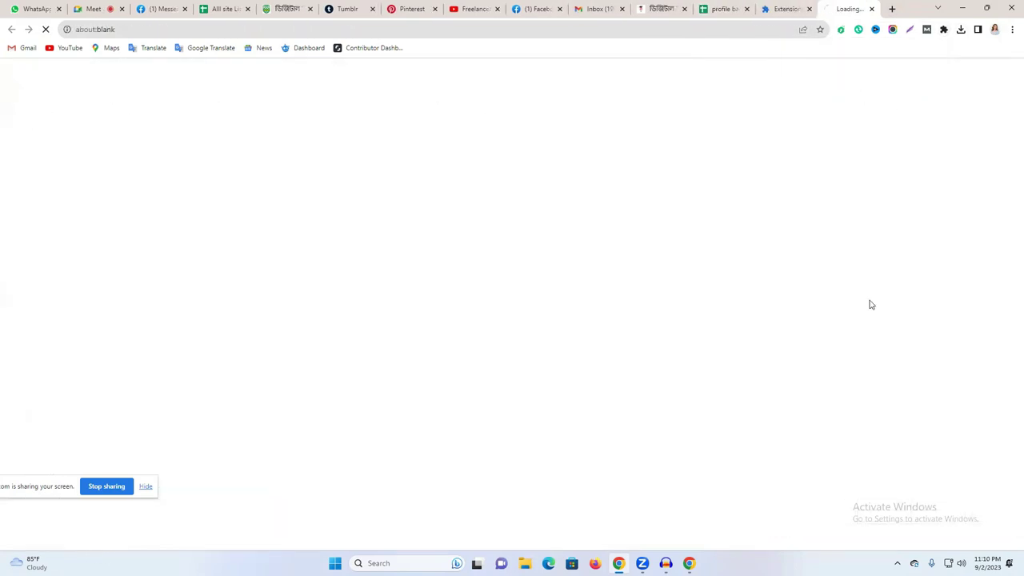
- Search the Chrome Web Store for "moz" and open the MozBar extension's page
click(240, 113)
text(mox)
key(ctrl+a)
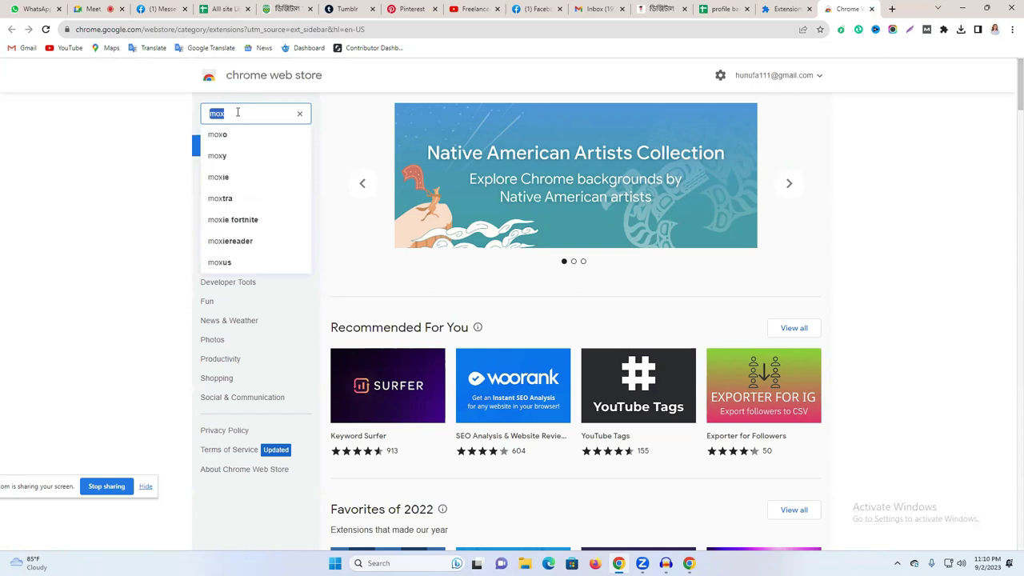
click(242, 111)
text(z)
key(Return)
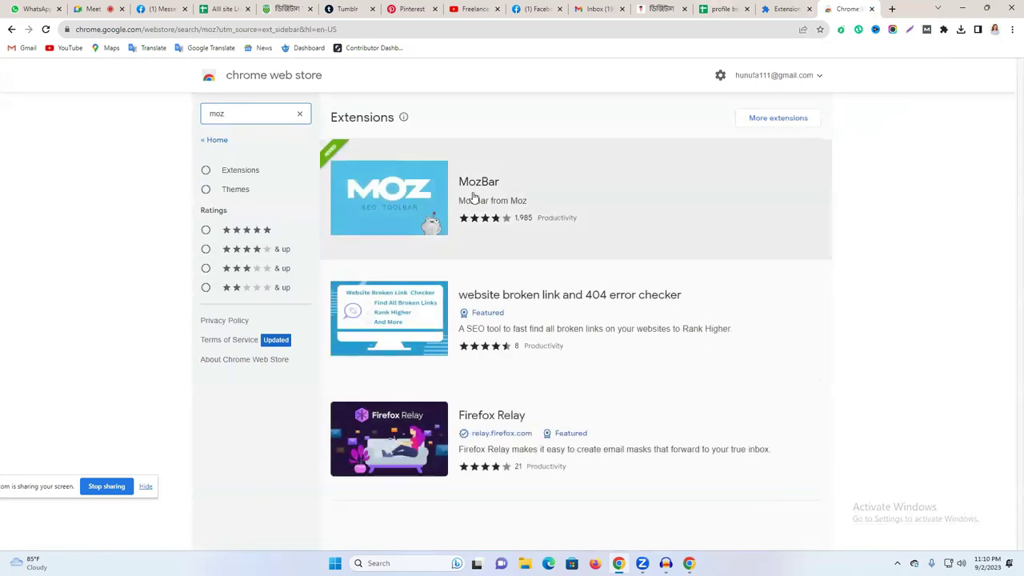
click(528, 183)
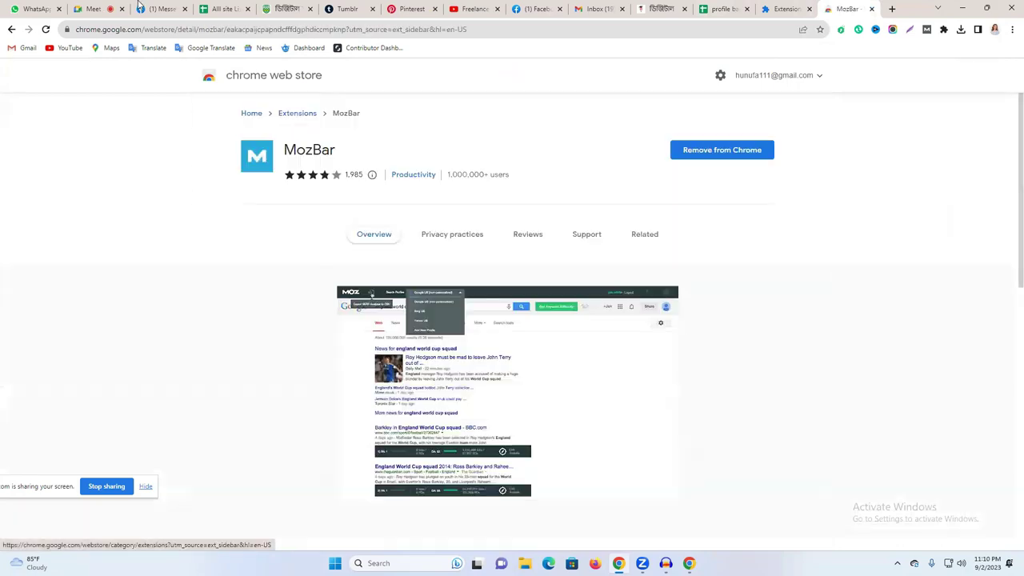
- Dismiss the call time-limit notice in Google Meet and return to the MozBar store page
click(88, 6)
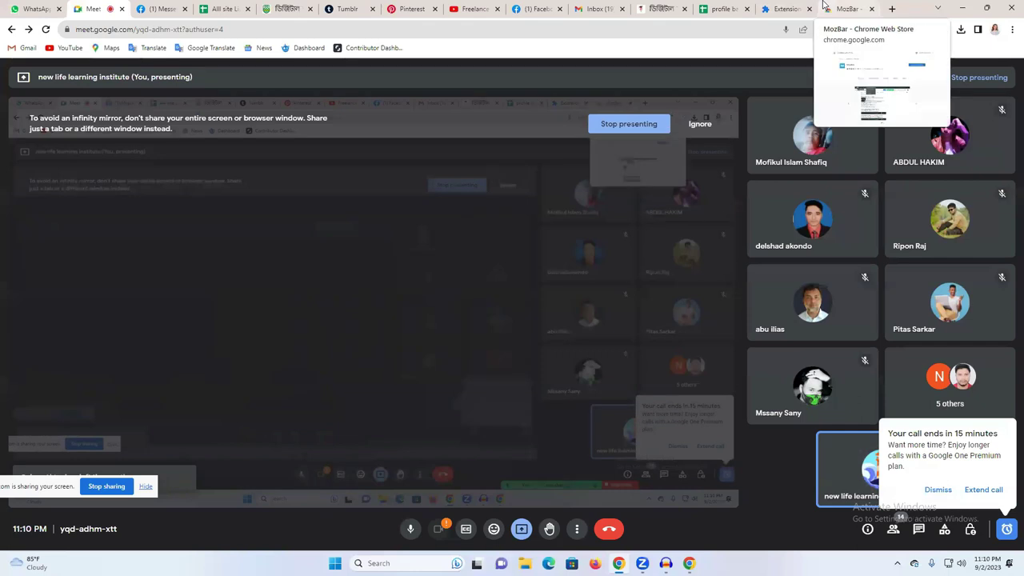
click(939, 490)
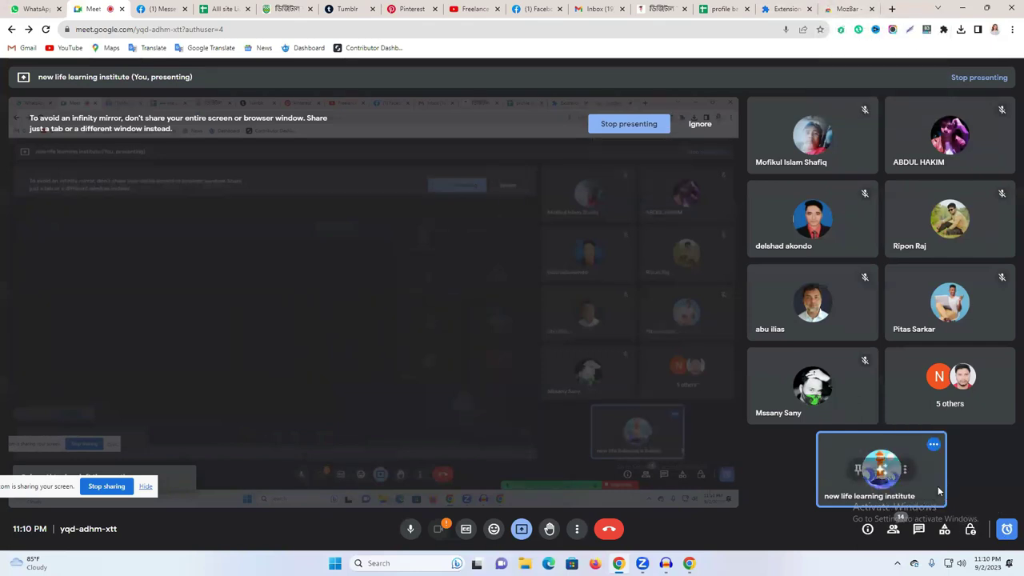
click(838, 7)
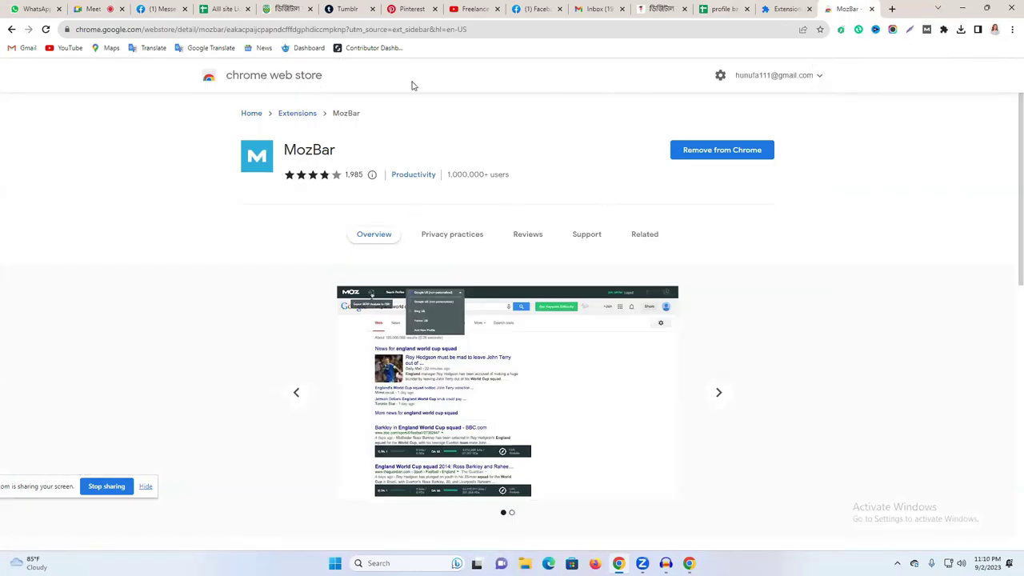
- Close the Extensions page, unpin MozBar and pin it again, and close its store page to return to the spreadsheet
click(808, 9)
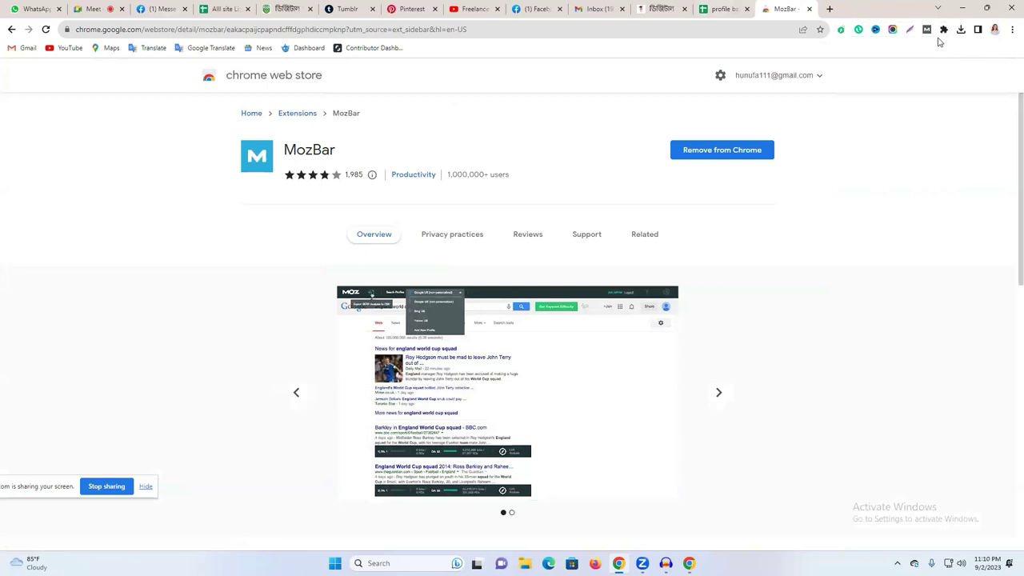
click(943, 32)
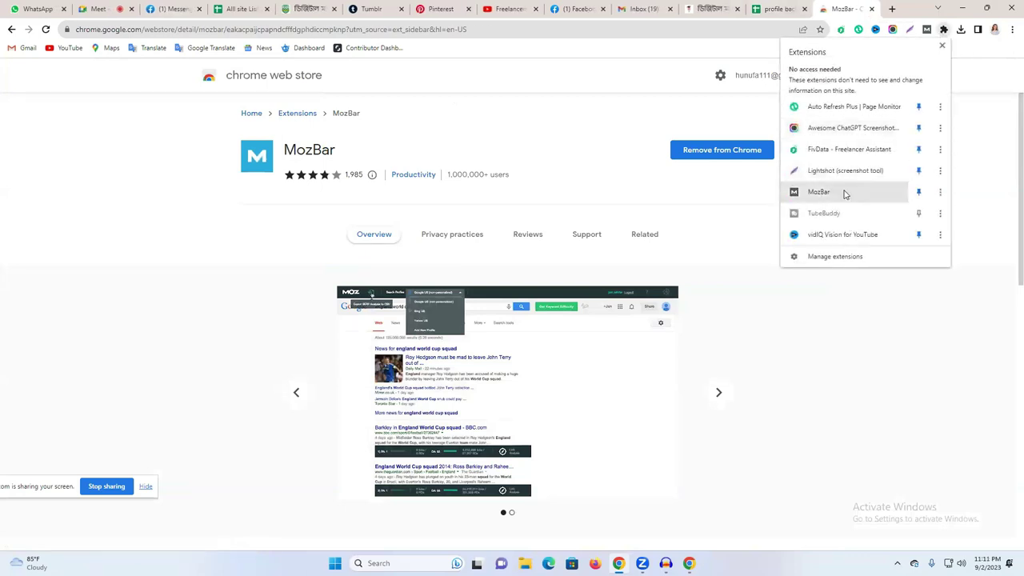
click(918, 192)
click(919, 193)
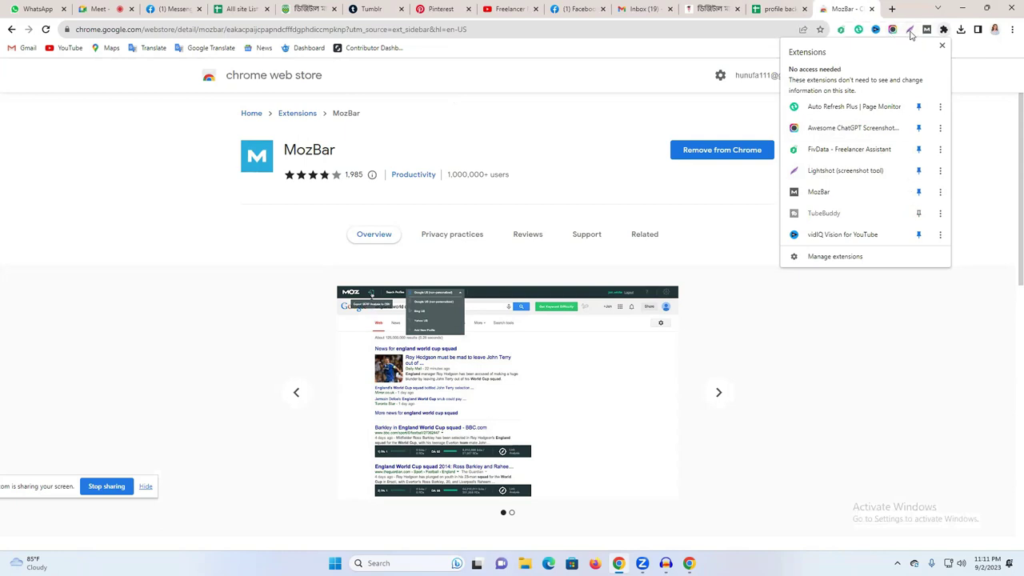
click(991, 72)
click(872, 8)
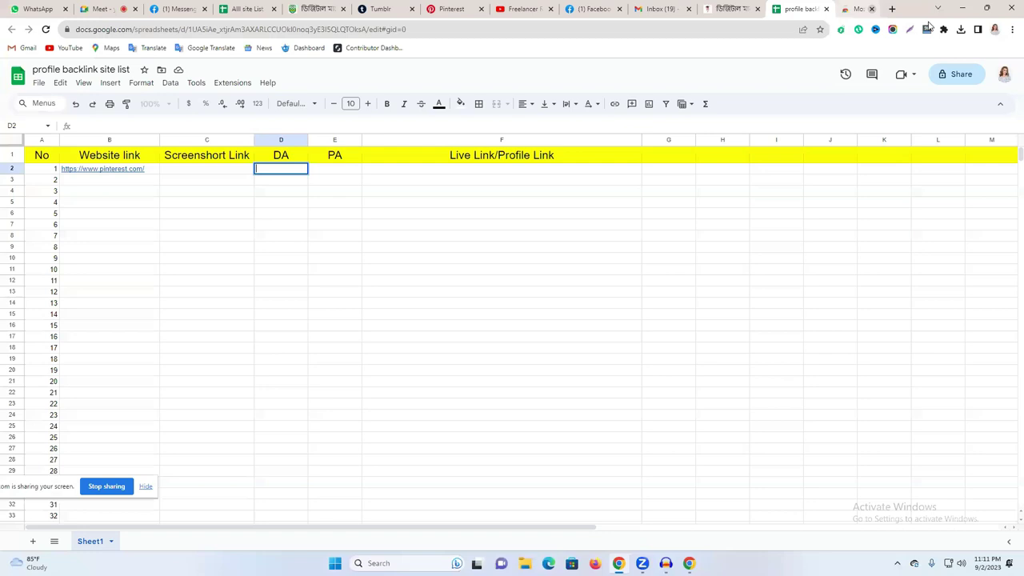
- Open moz.com/home in a new tab and display the Moz account menu
click(893, 9)
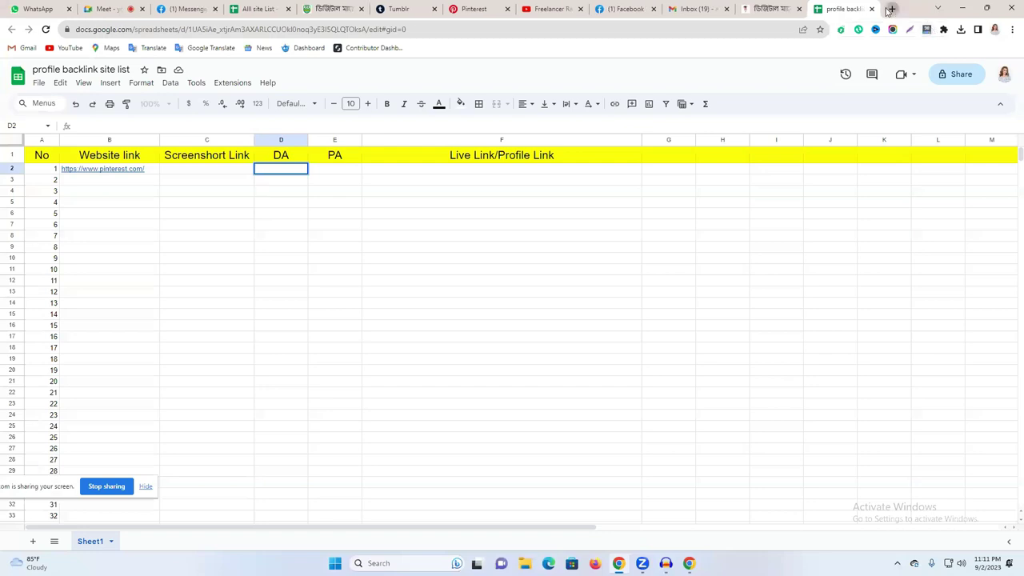
click(781, 32)
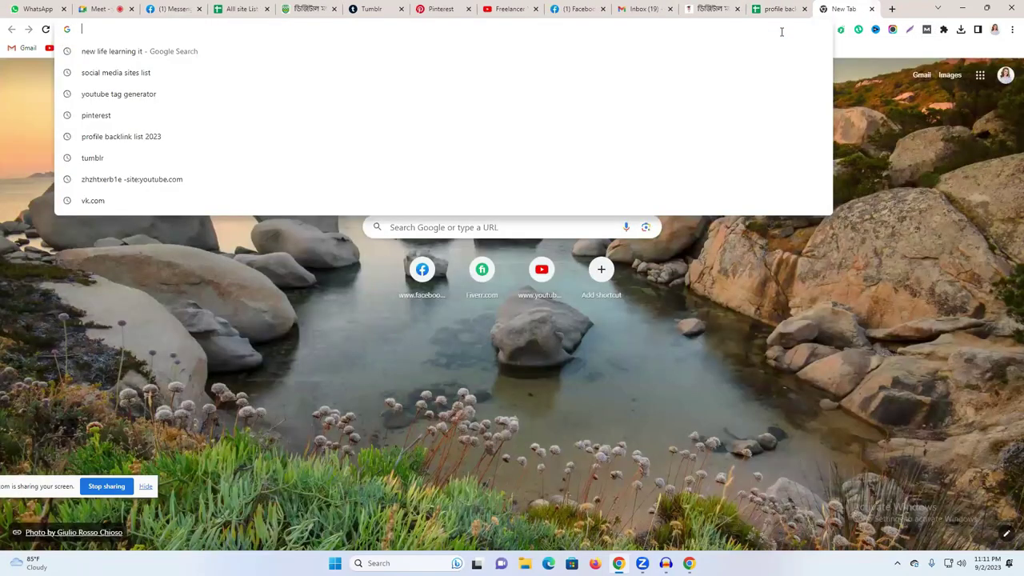
text(moz.com/home)
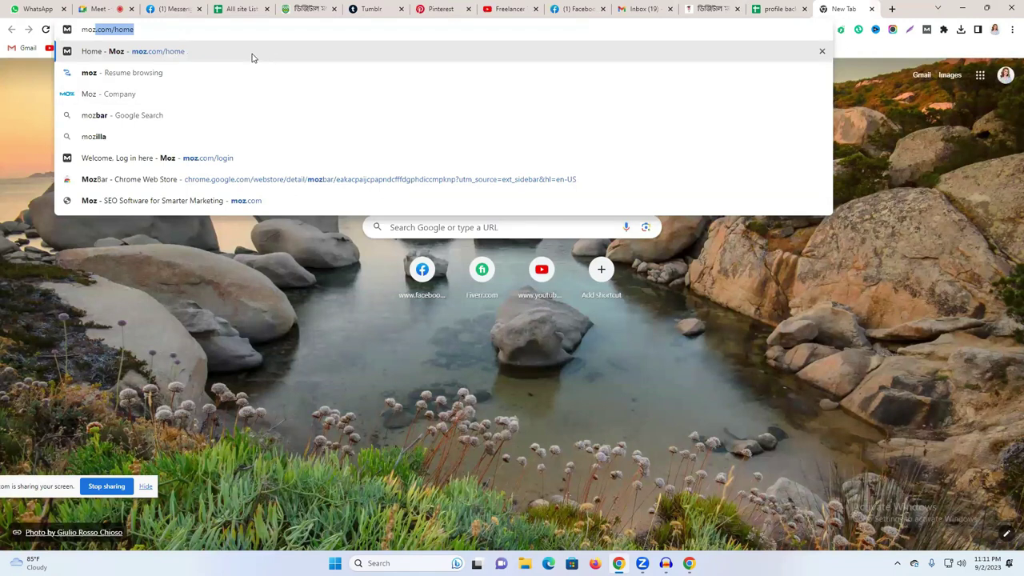
click(252, 58)
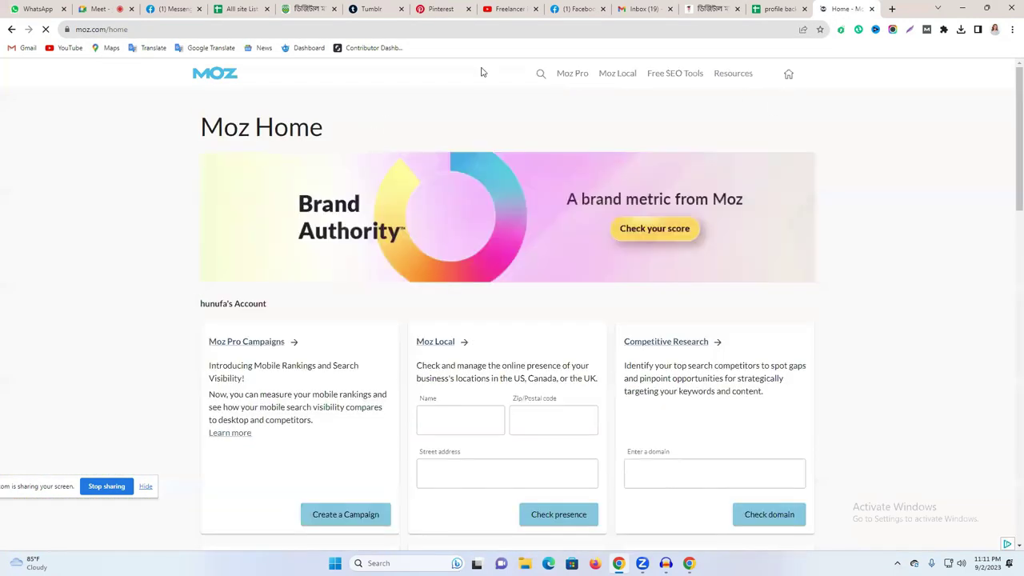
mouse_move(811, 76)
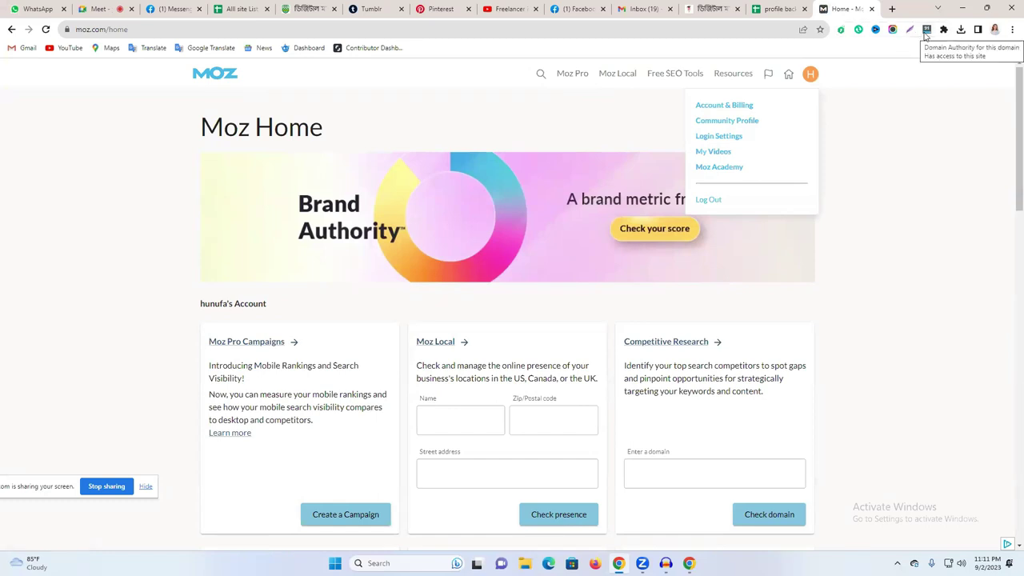
- Open the browser's extension management page again and go from there to the Chrome Web Store
click(1010, 31)
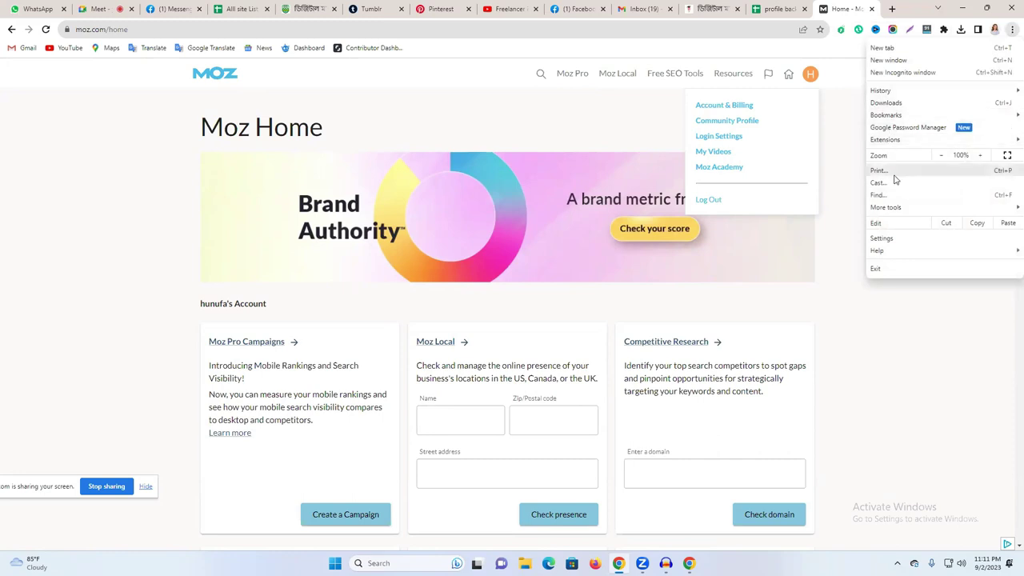
mouse_move(902, 208)
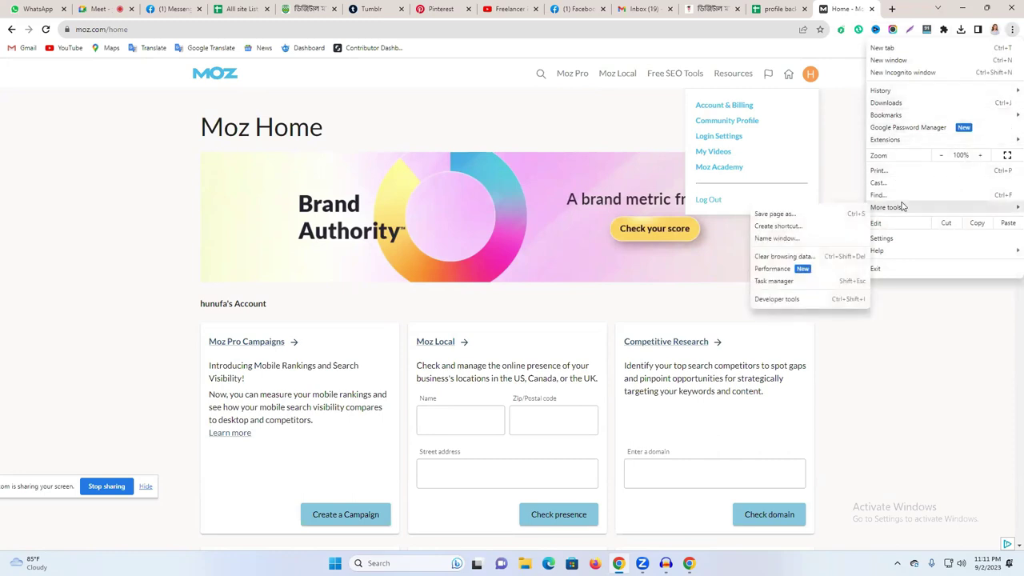
mouse_move(885, 140)
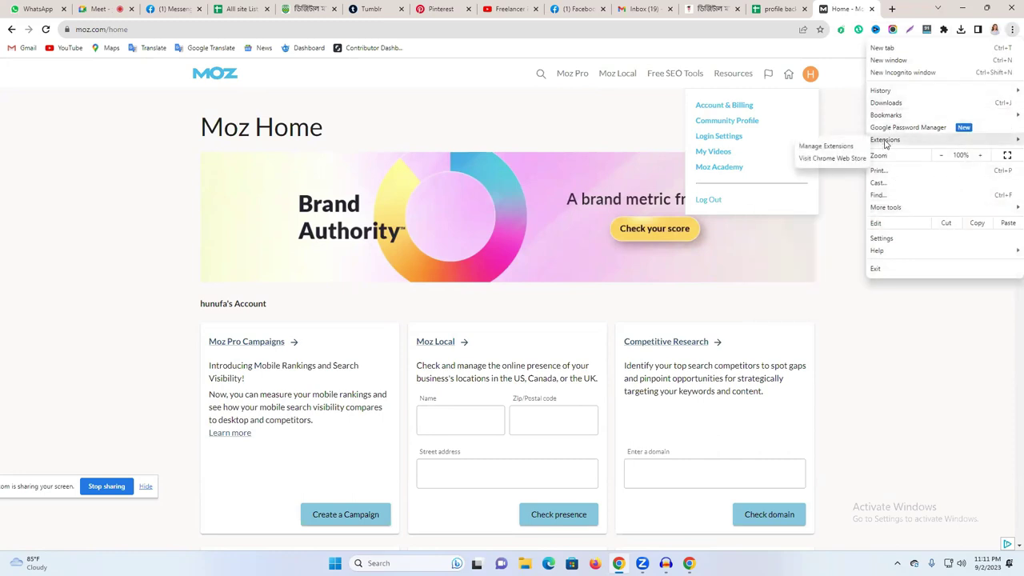
click(833, 148)
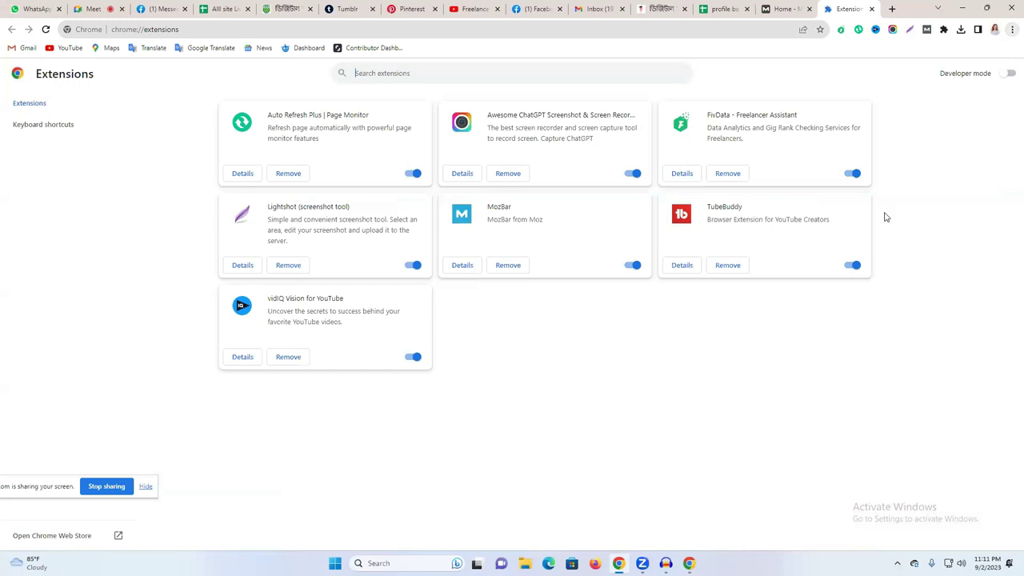
click(48, 541)
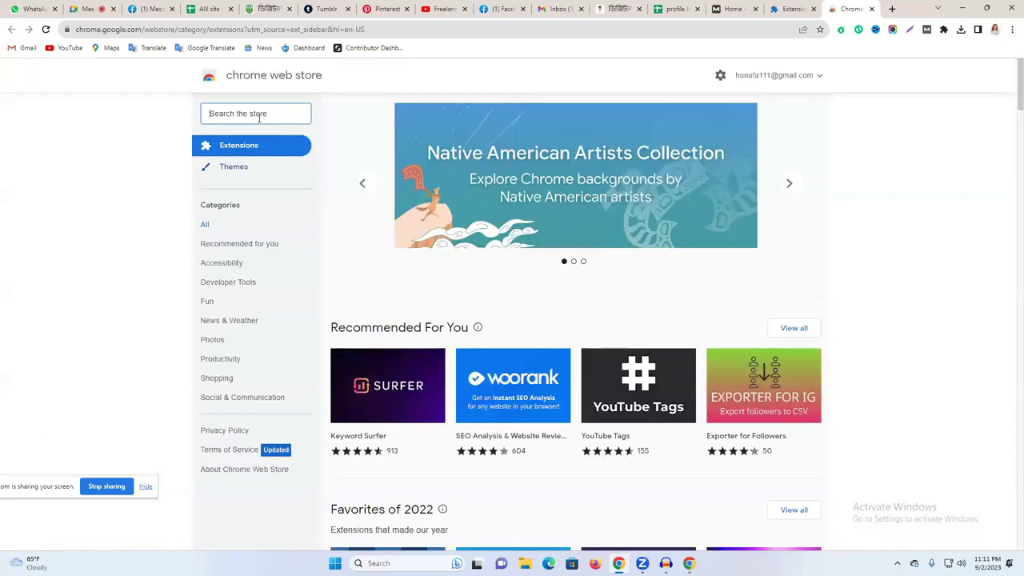
- Search the Chrome Web Store for "lightshot" and open the Lightshot (screenshot tool) page
text(light)
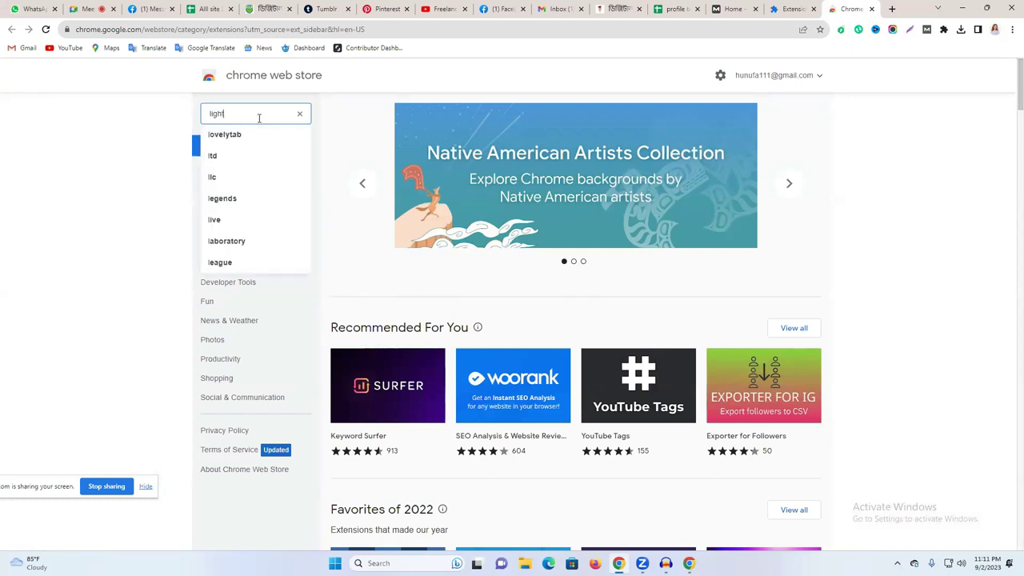
text(short)
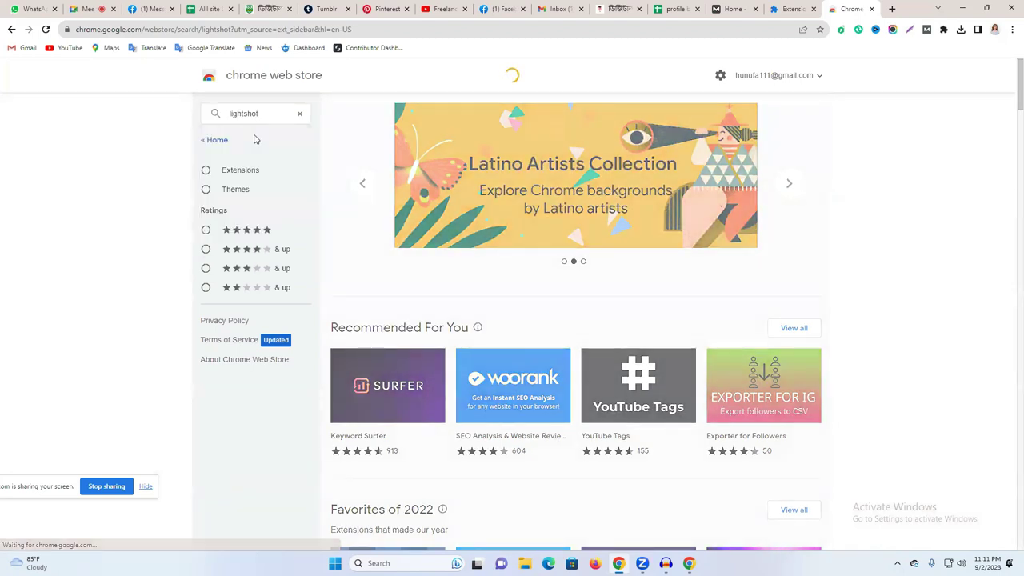
click(266, 114)
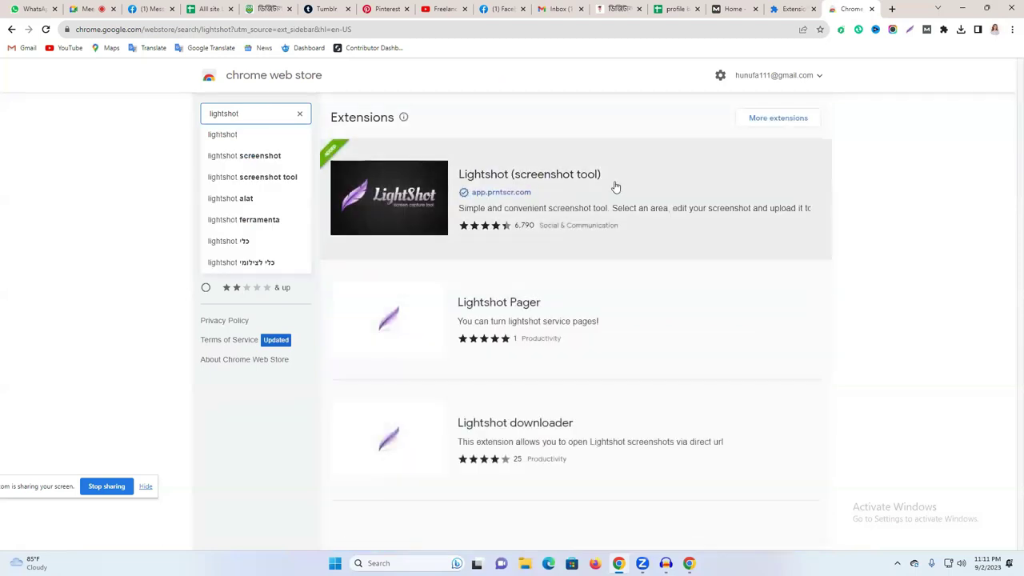
click(480, 183)
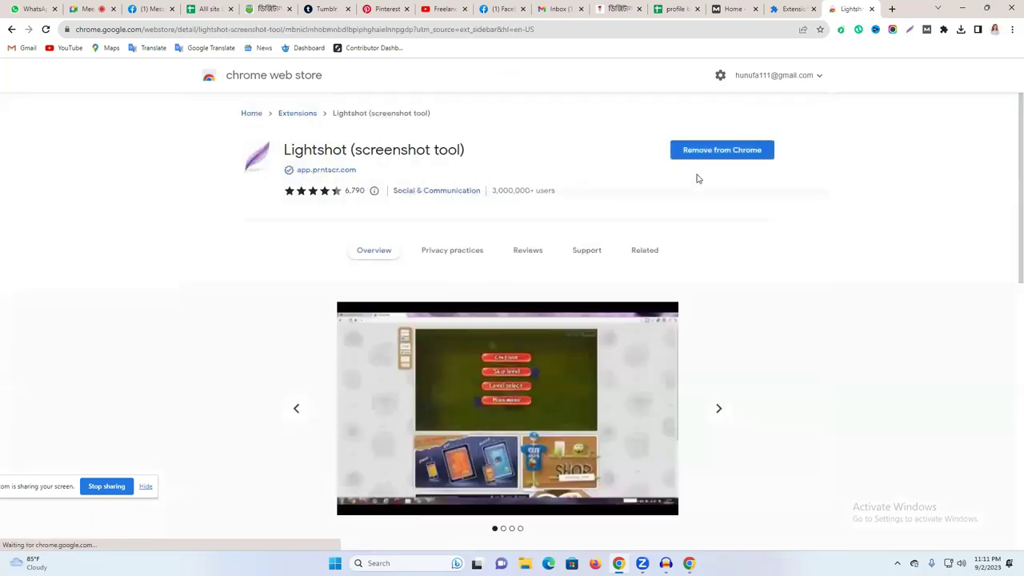
- Copy the title "Lightshot (screenshot tool)" from its store page and search Google for it in a new tab
triple_click(344, 150)
key(ctrl+c)
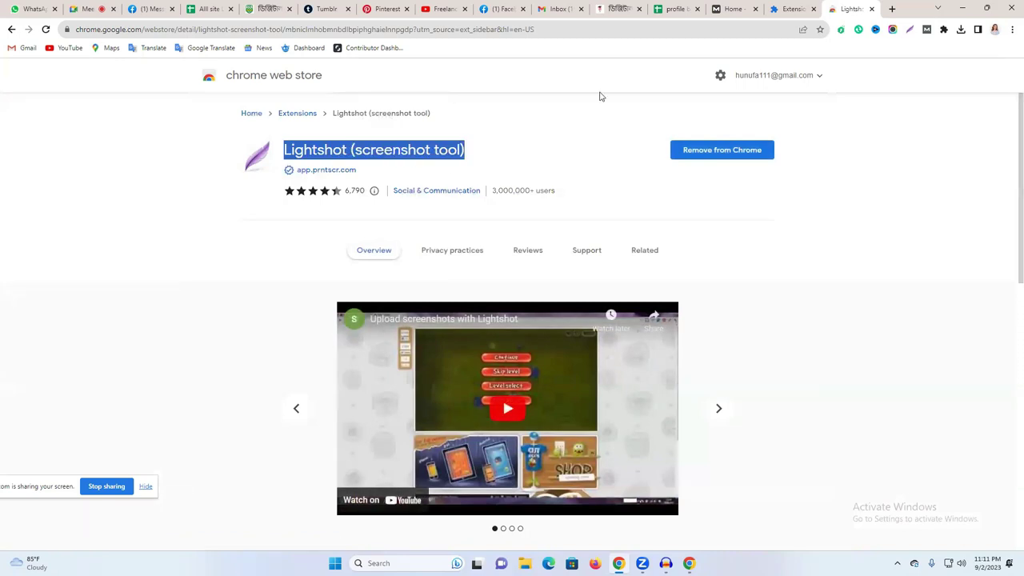
click(892, 10)
key(ctrl+v)
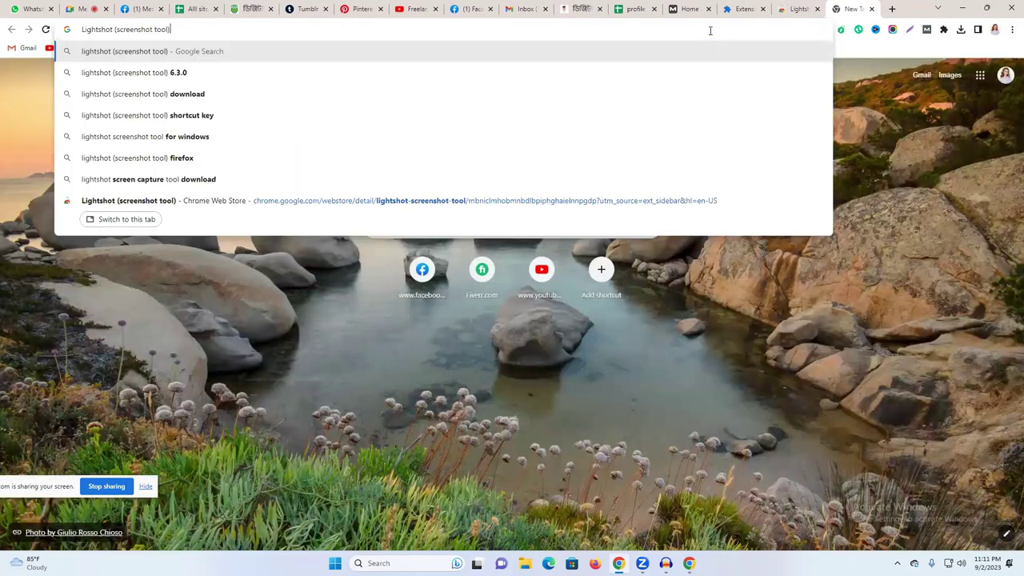
key(Return)
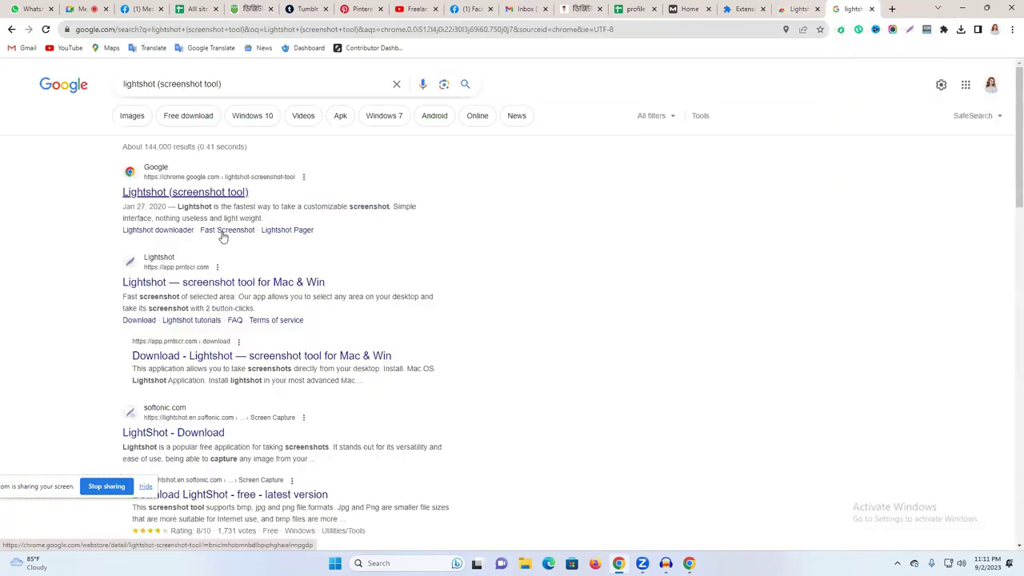
- Close the Google results, the Lightshot store page and the Extensions page, viewing the hidden system tray icons in between
click(872, 10)
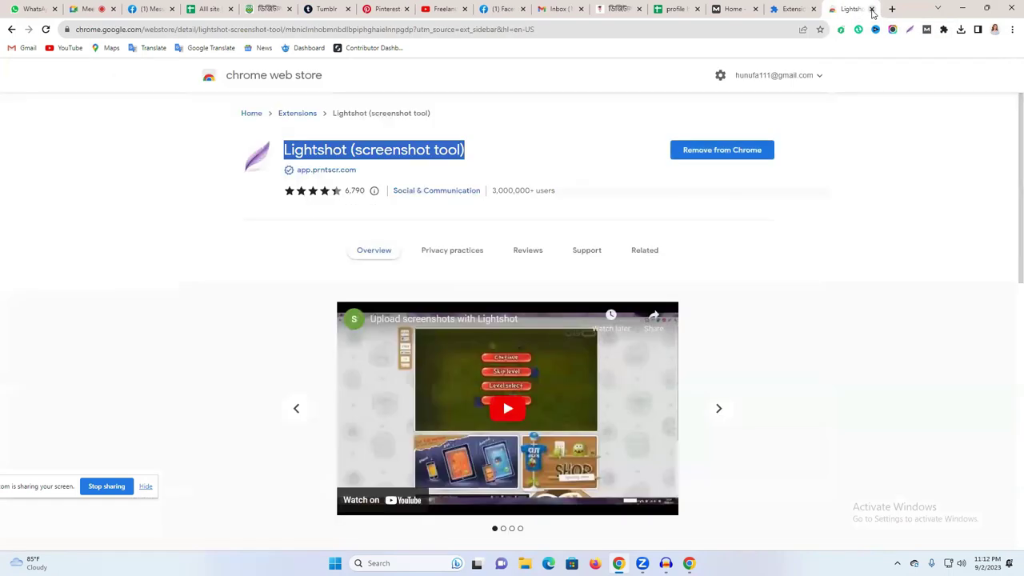
click(872, 10)
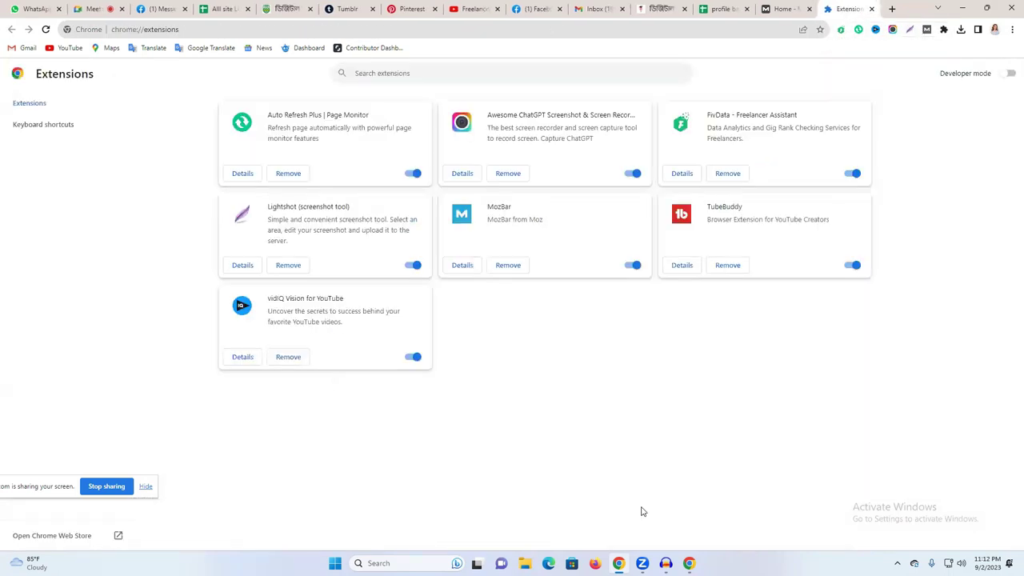
click(897, 563)
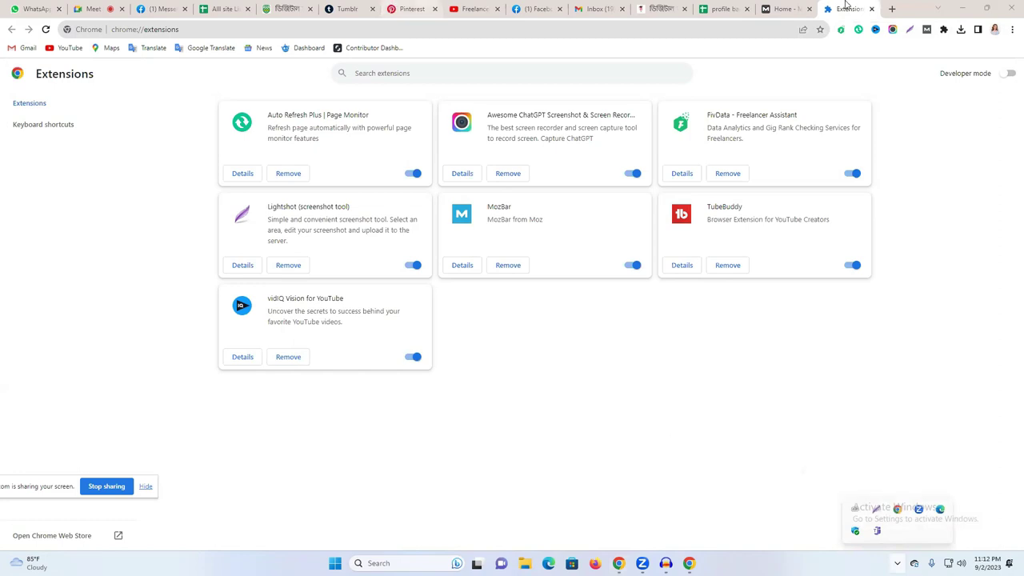
click(872, 9)
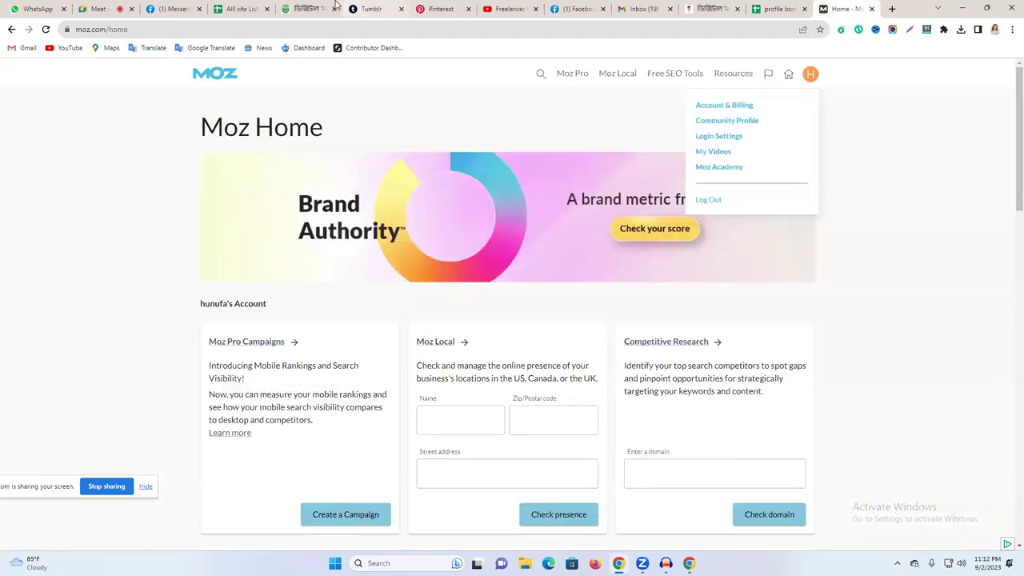
- Go from the Pinterest profile to the Pinterest home page and turn on MozBar to show its PA and DA
click(439, 9)
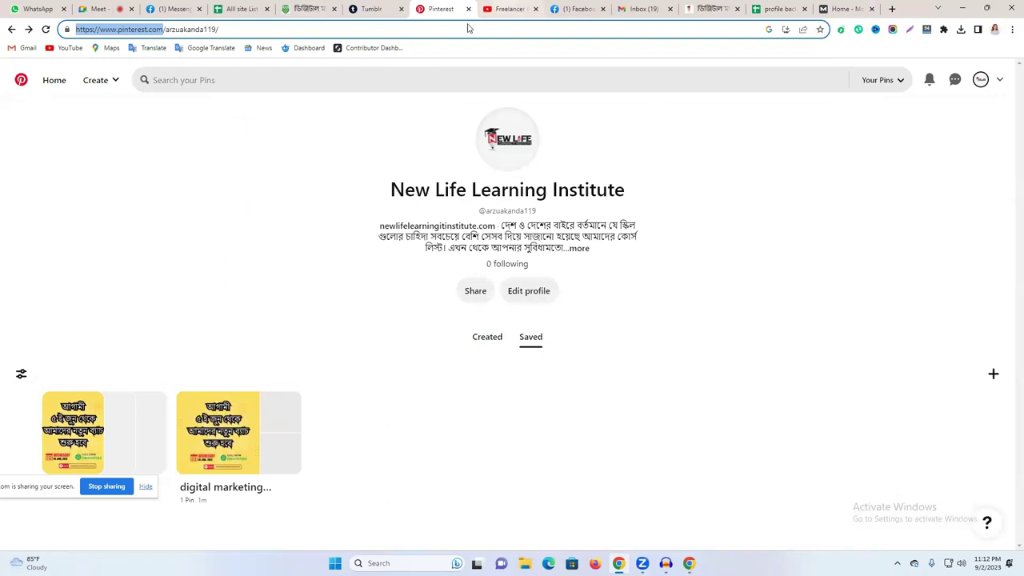
click(21, 80)
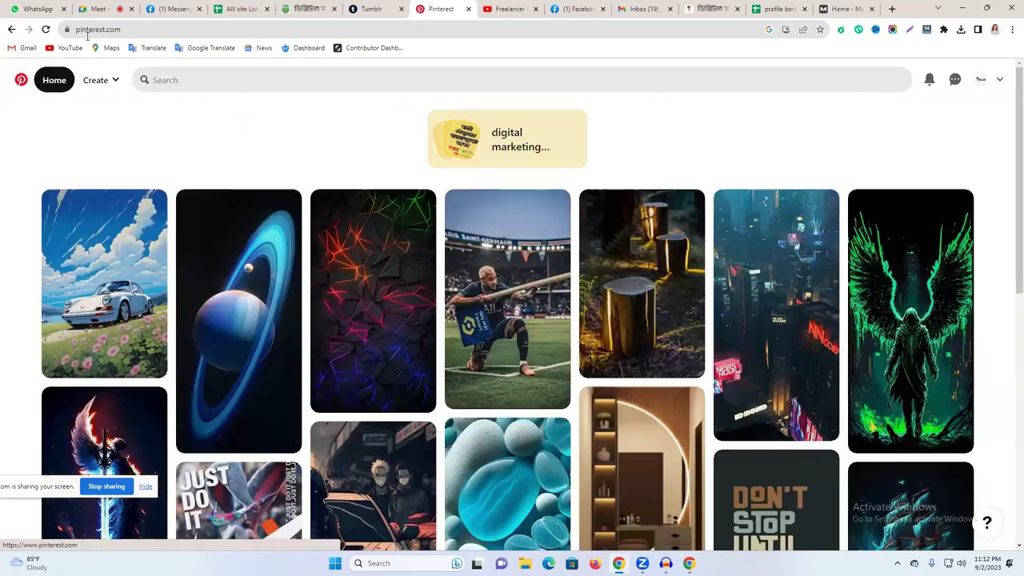
click(151, 29)
click(145, 30)
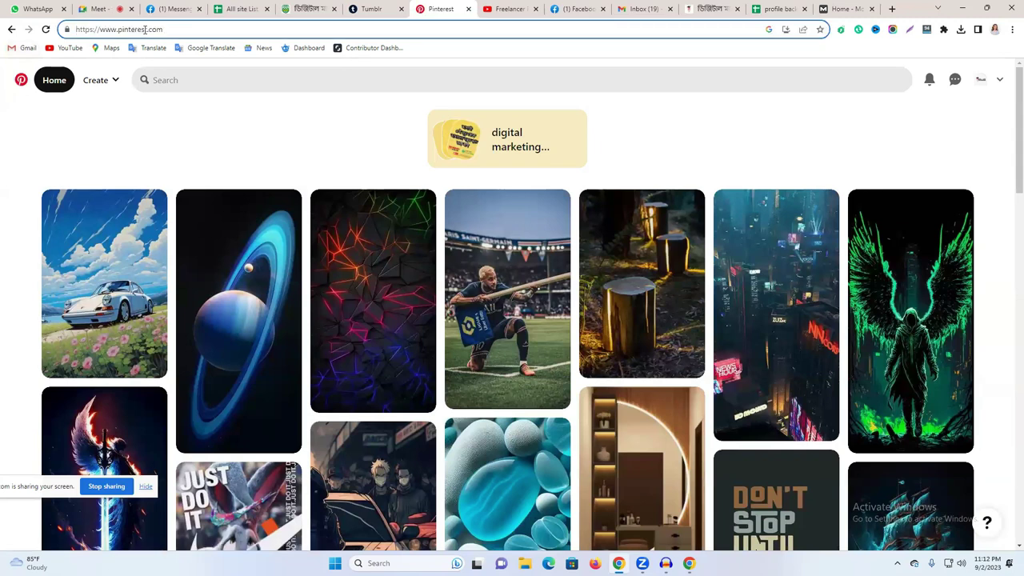
click(926, 30)
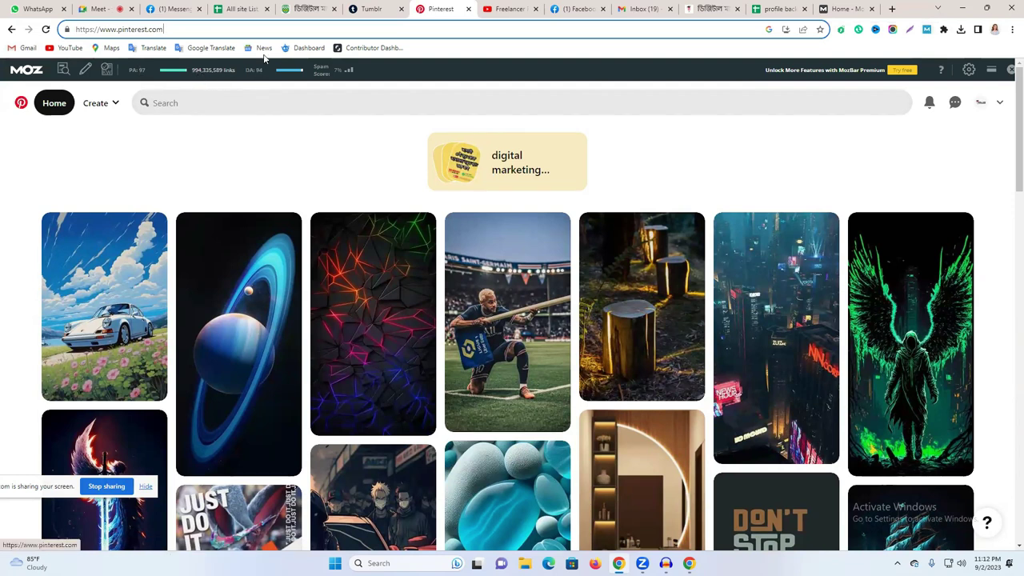
- Record PA 97 and DA 94 for Pinterest in row 2 of the profile backlink site list
click(240, 9)
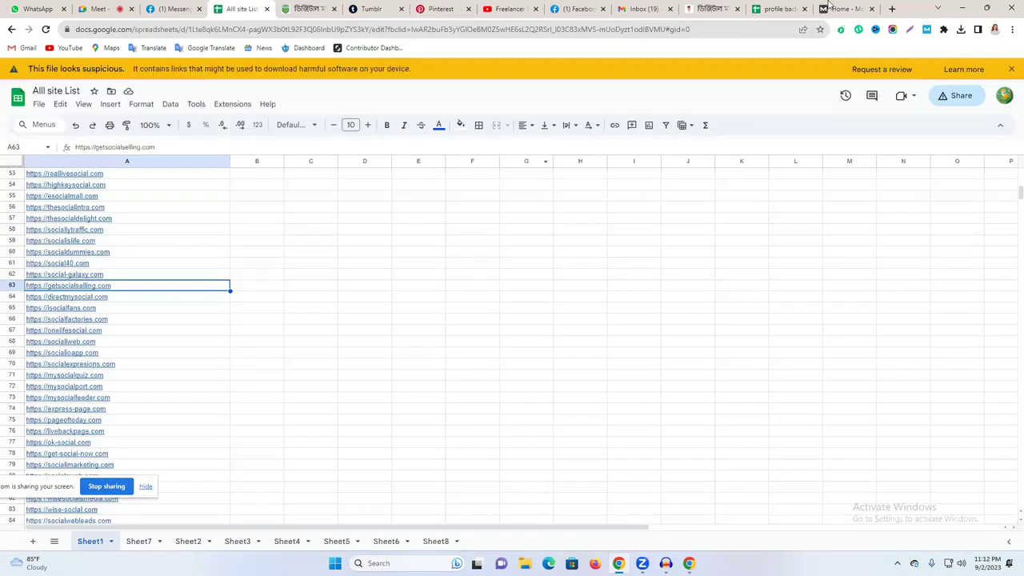
click(776, 9)
click(328, 173)
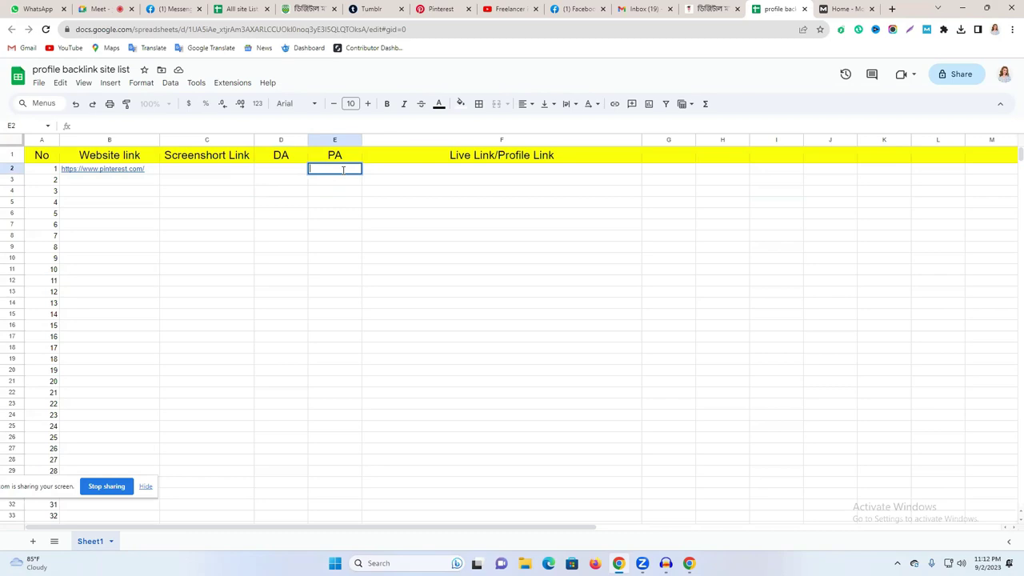
click(286, 171)
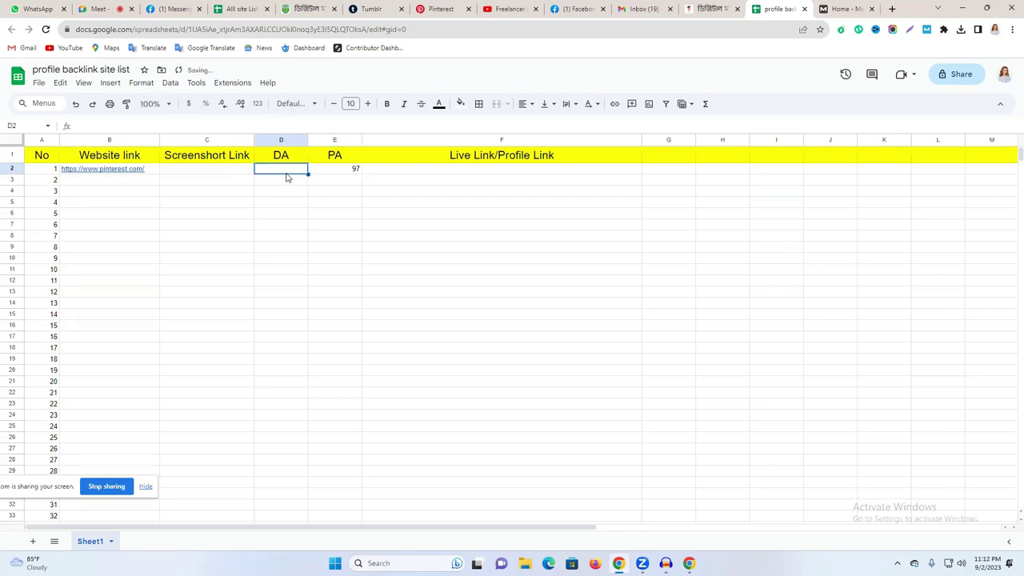
text(94)
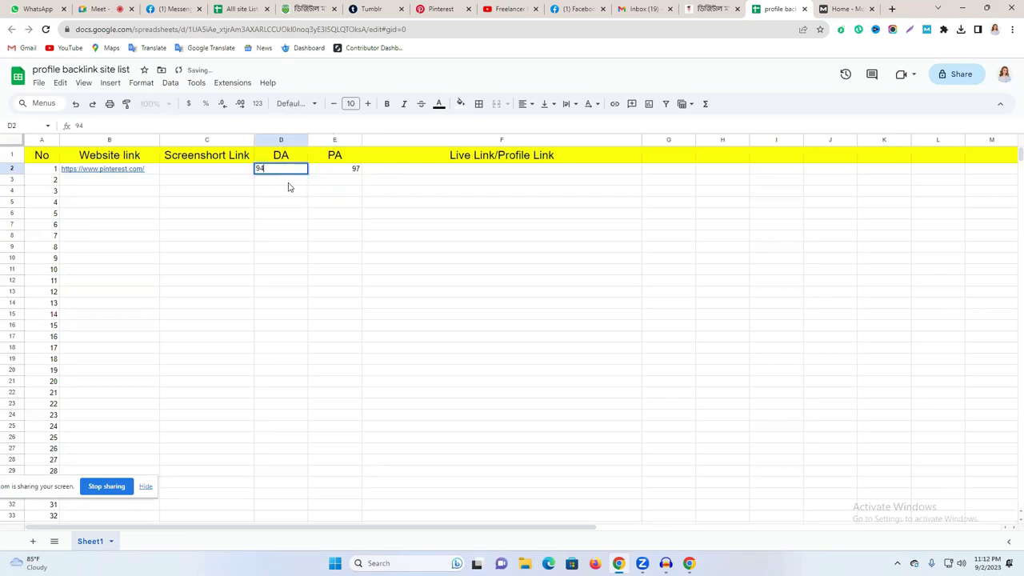
key(Return)
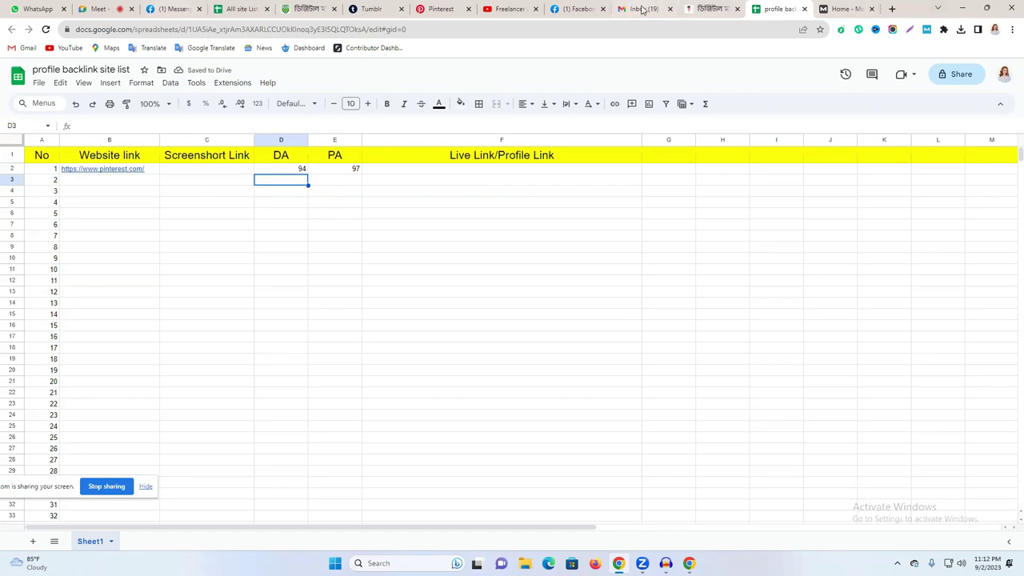
- Capture the Pinterest profile page with Lightshot, adding a red arrow pointing at the username, and upload the screenshot
click(426, 5)
click(981, 102)
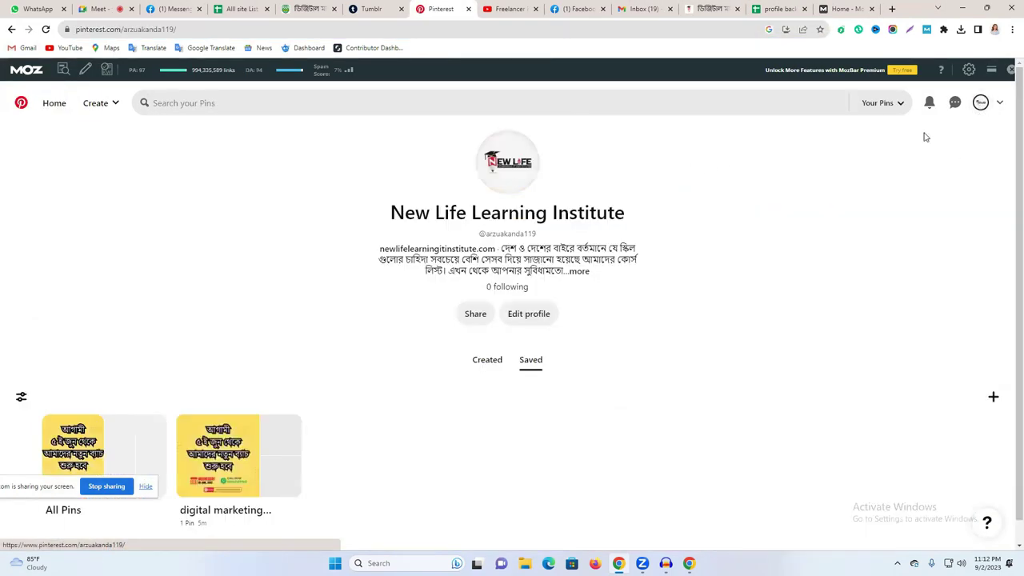
click(910, 30)
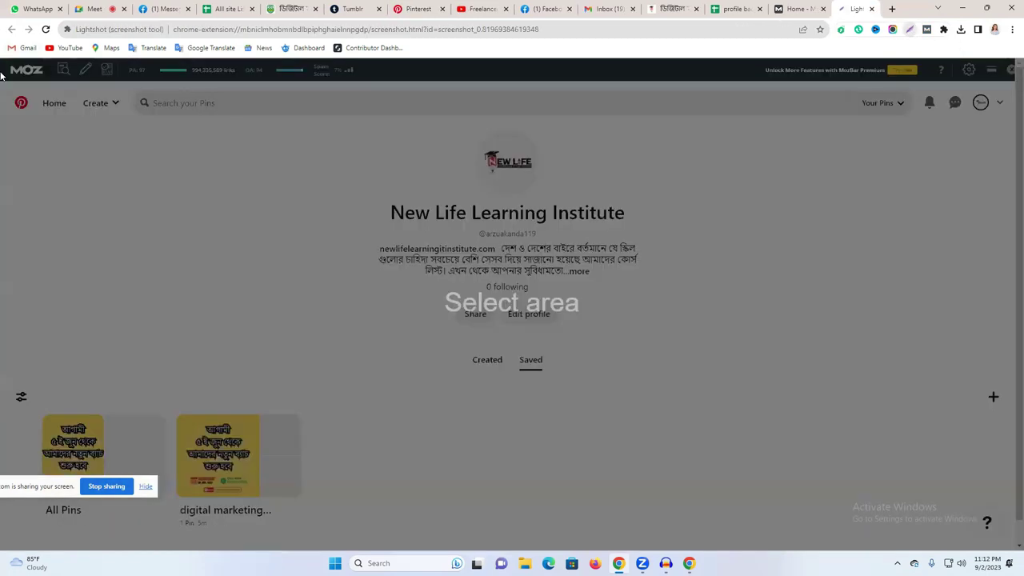
drag(0, 82, 1023, 541)
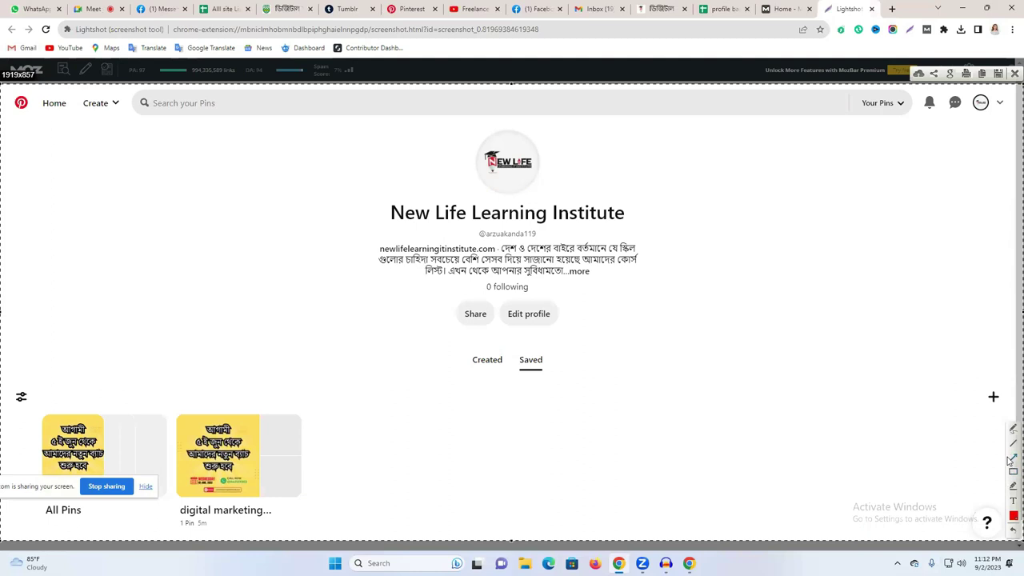
mouse_move(955, 430)
mouse_down()
mouse_move(601, 338)
mouse_move(571, 236)
mouse_up()
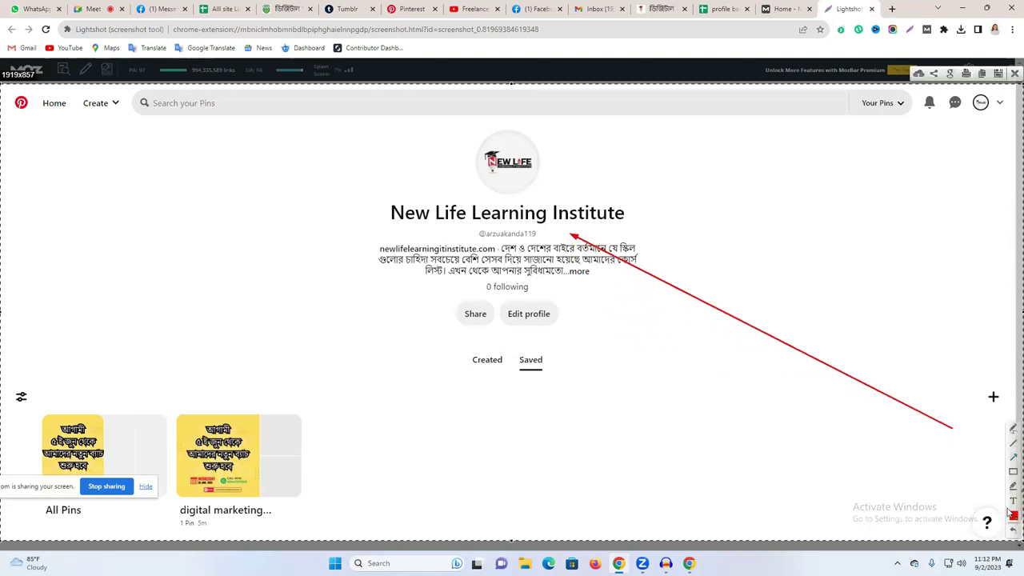
click(918, 76)
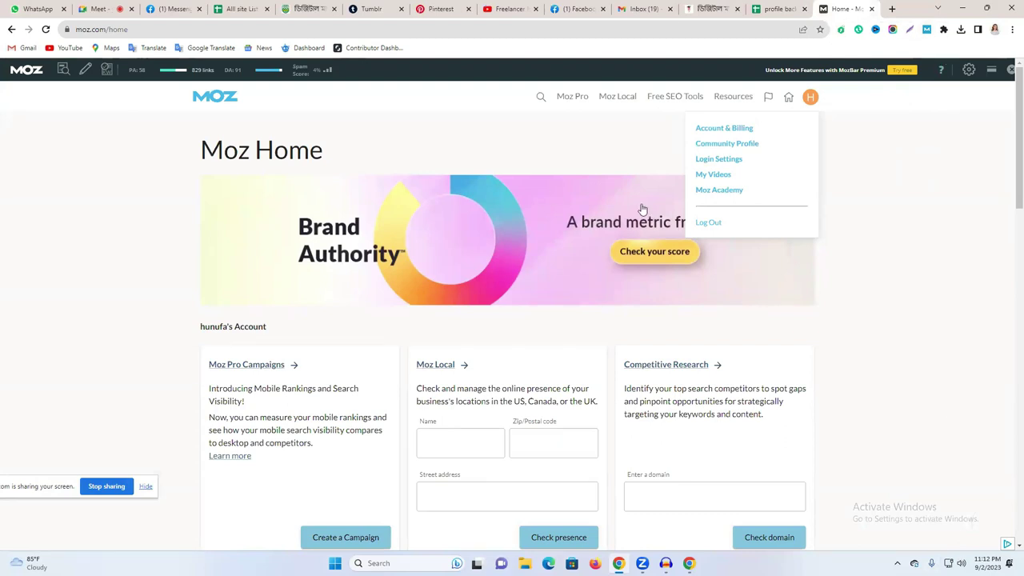
- Reopen the uploaded screenshot's page and copy its prnt.sc link into the Screenshort Link cell of the Pinterest row
key(ctrl+shift+t)
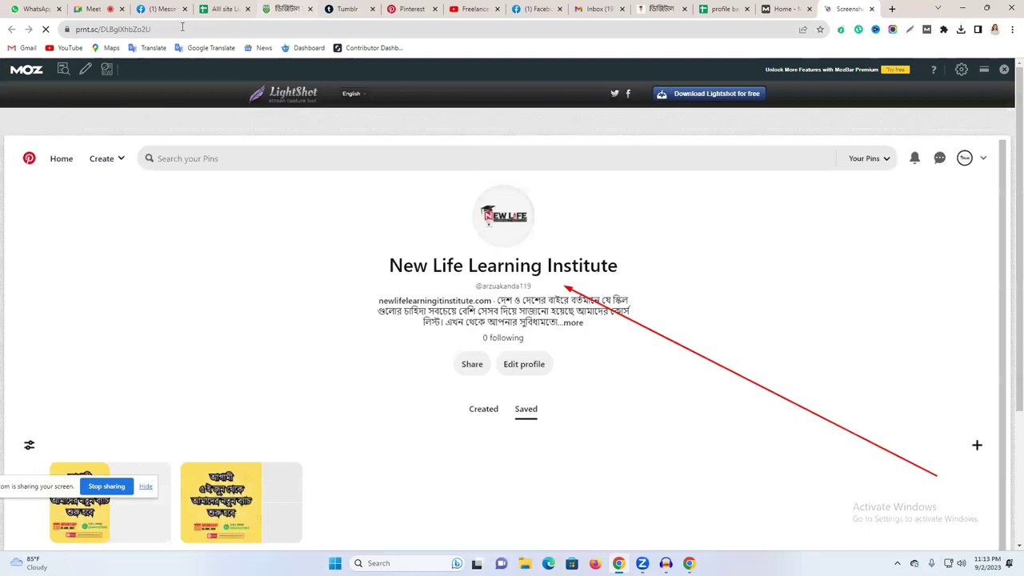
click(181, 30)
right_click(180, 31)
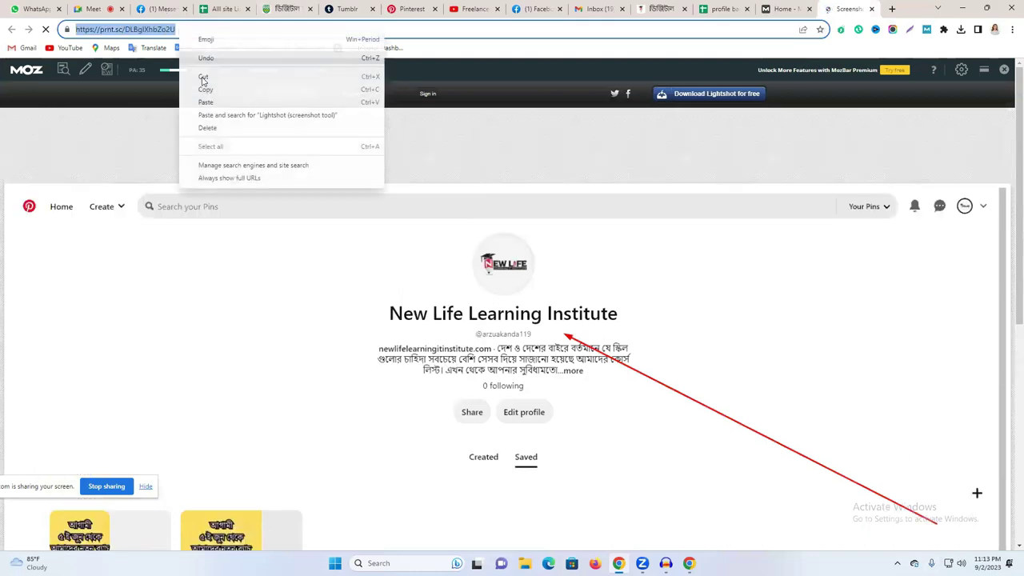
click(254, 88)
click(226, 9)
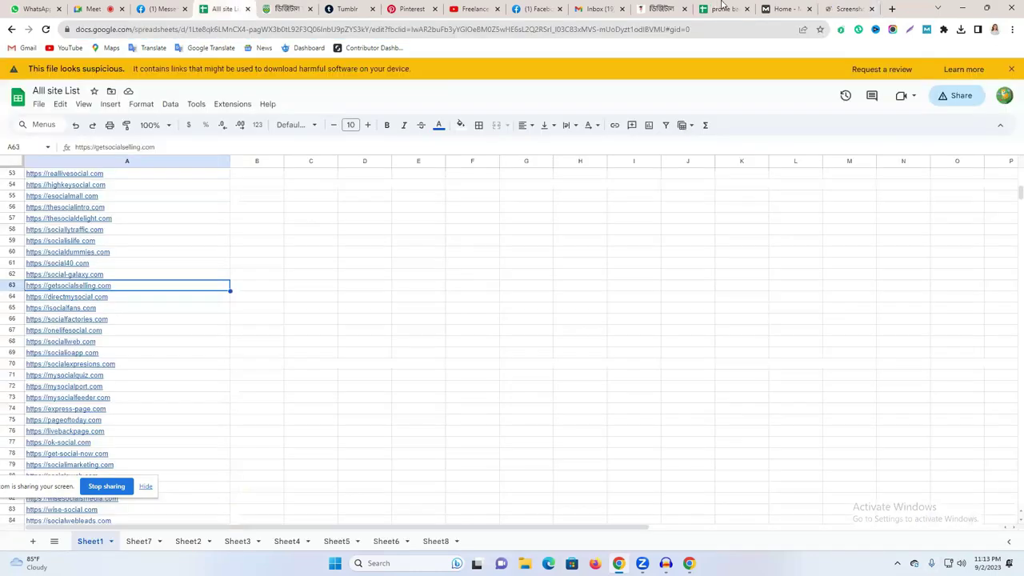
click(723, 9)
double_click(203, 168)
key(ctrl+v)
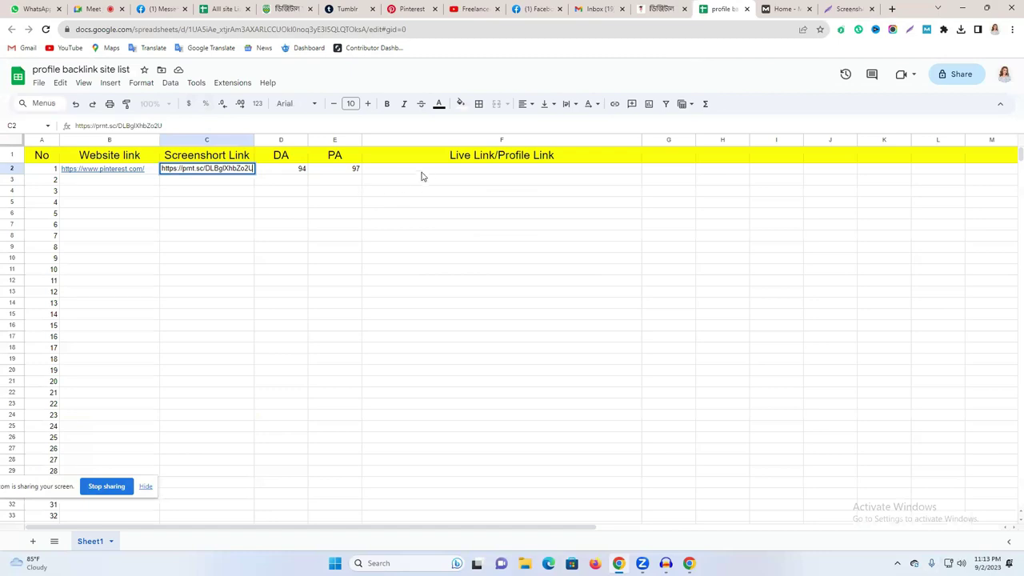
- Copy the Pinterest profile's URL into the Live Link/Profile Link cell of the Pinterest row
click(424, 173)
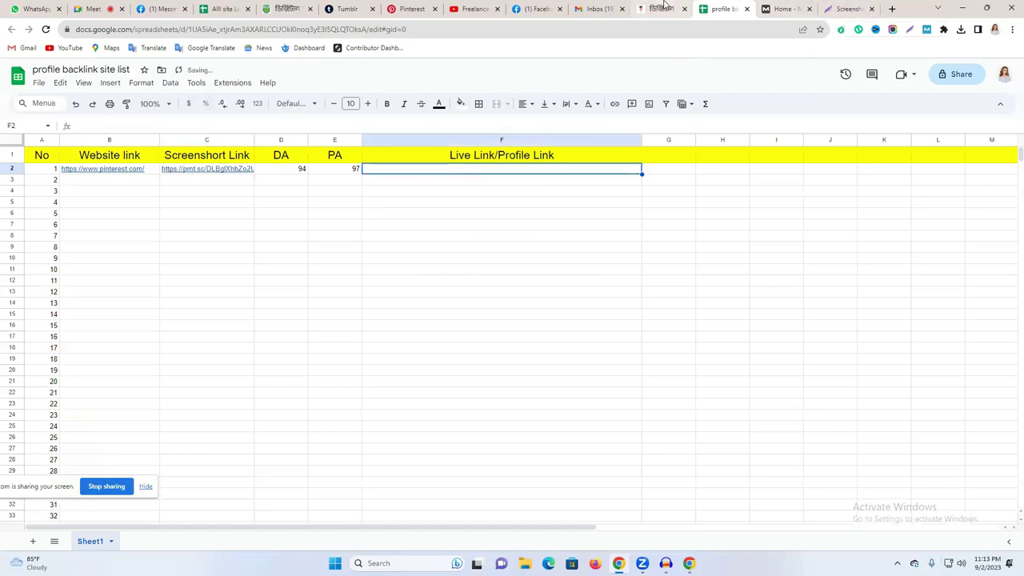
click(404, 9)
click(244, 28)
right_click(244, 29)
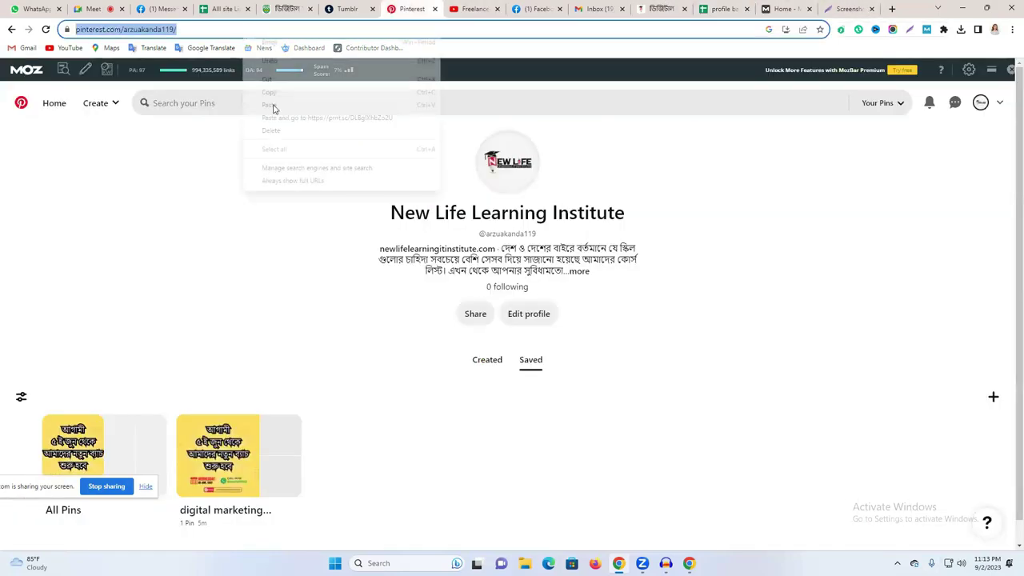
click(313, 91)
click(742, 6)
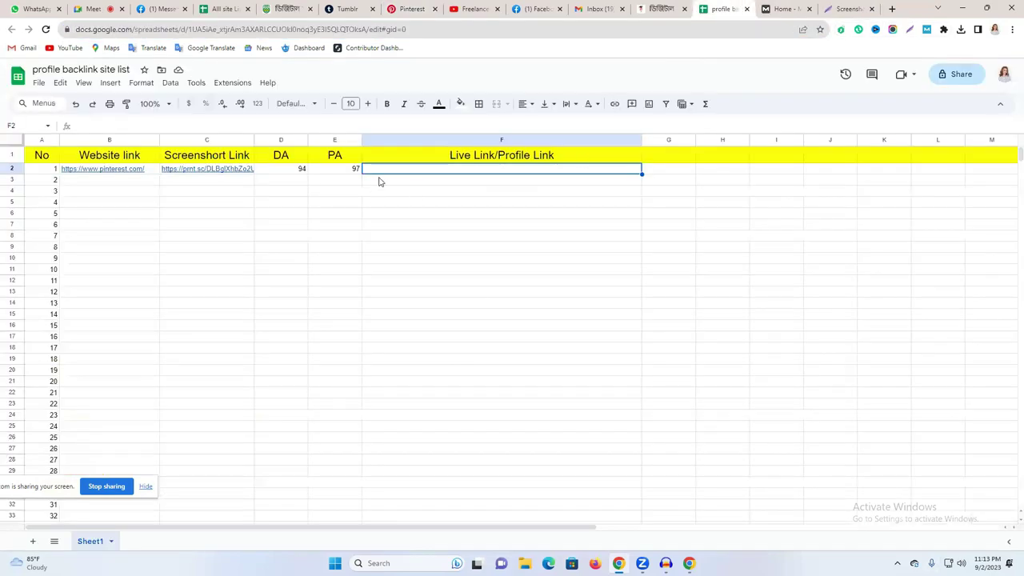
double_click(394, 173)
key(ctrl+v)
click(469, 237)
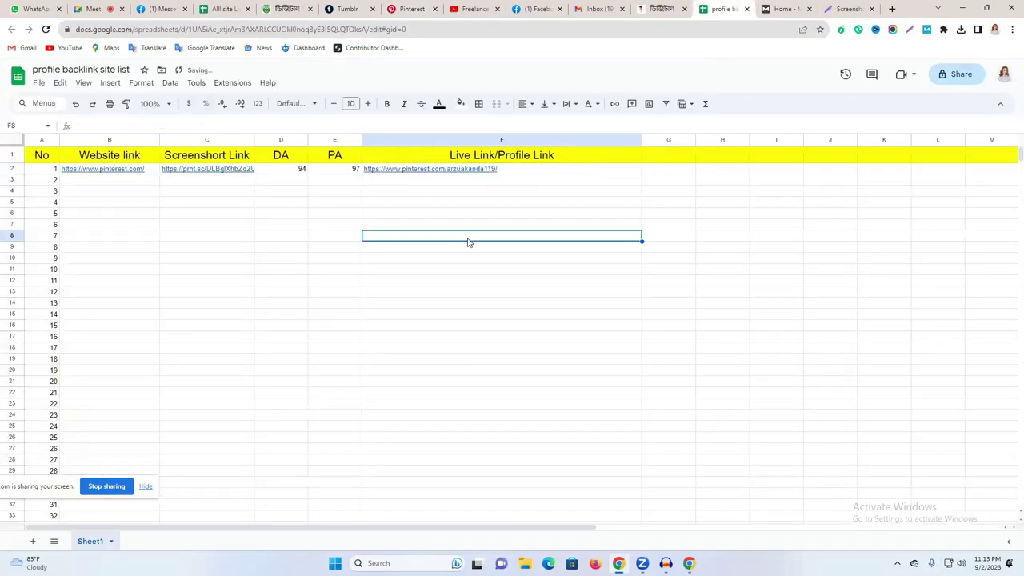
- Close the Pinterest and uploaded screenshot tabs and bring up the Tumblr blog page
click(434, 9)
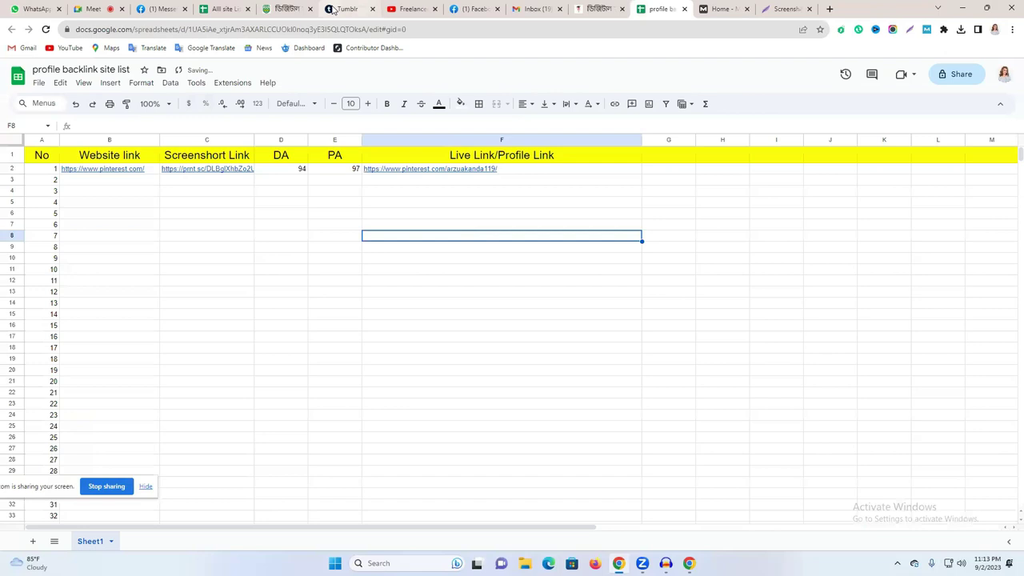
click(336, 9)
click(870, 9)
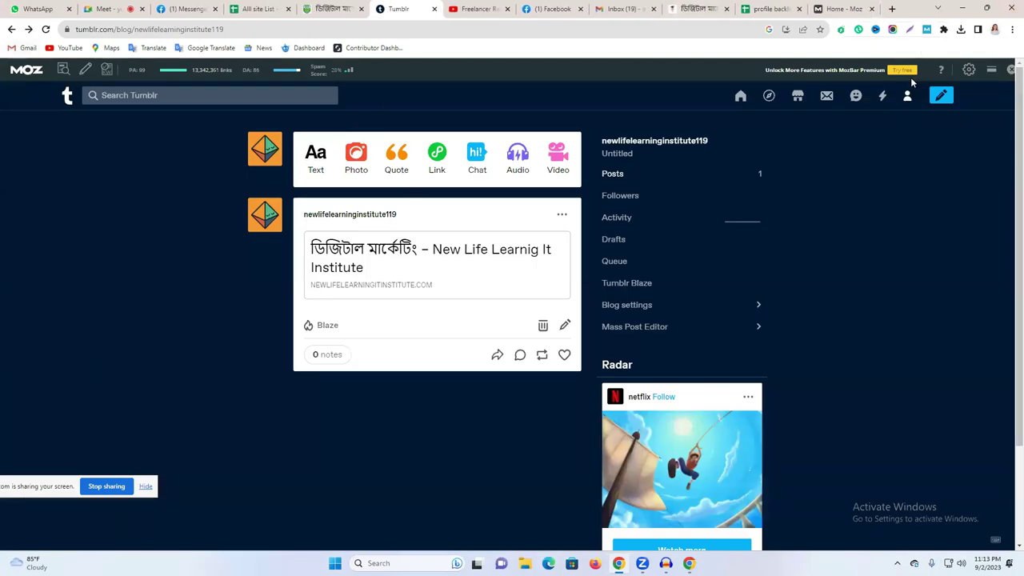
drag(77, 28, 156, 28)
click(246, 7)
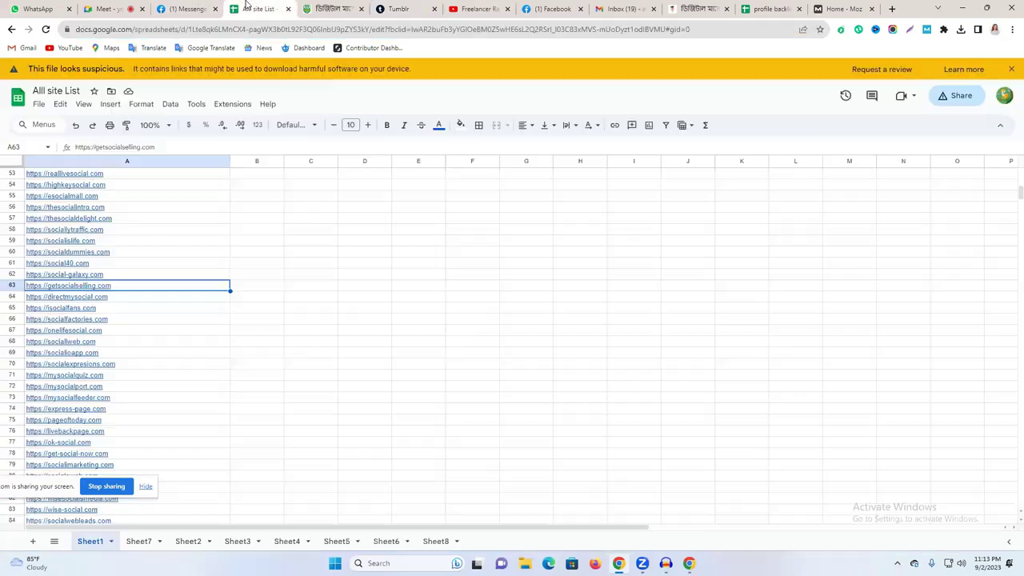
click(768, 9)
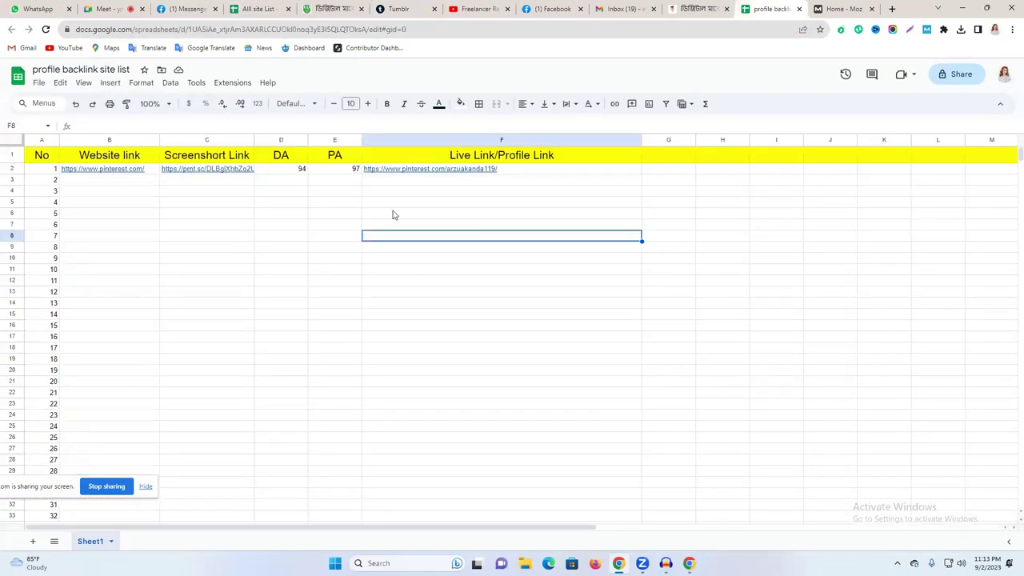
click(144, 181)
key(ctrl+v)
click(297, 315)
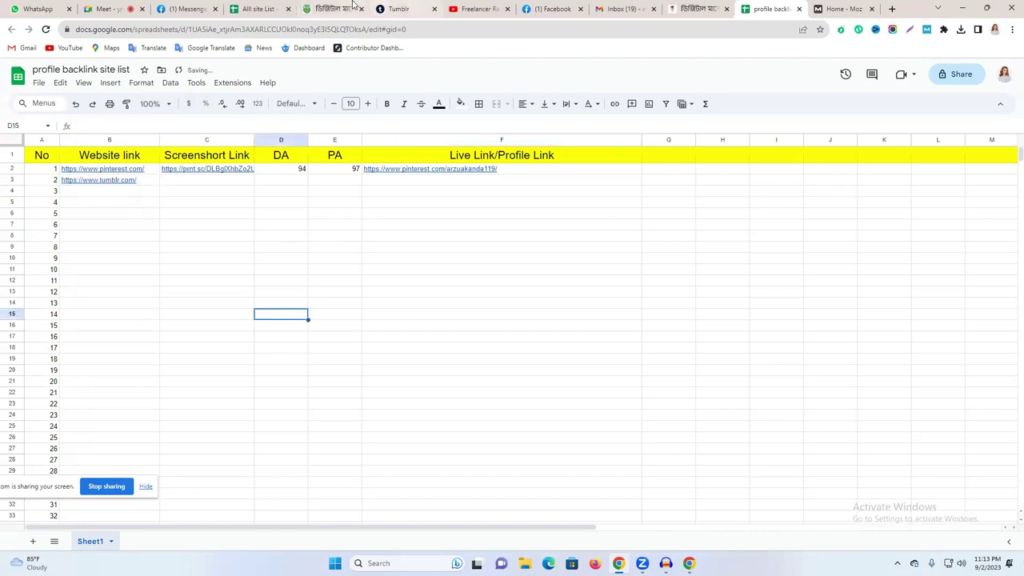
click(398, 9)
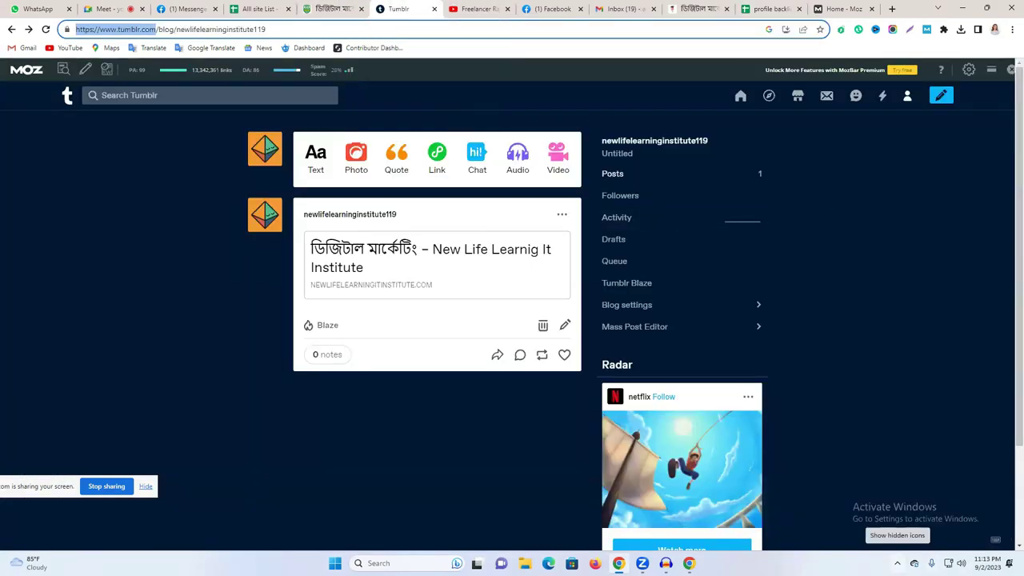
- Capture the Tumblr blog page below the browser toolbar with Lightshot, upload the image and copy its link
click(897, 563)
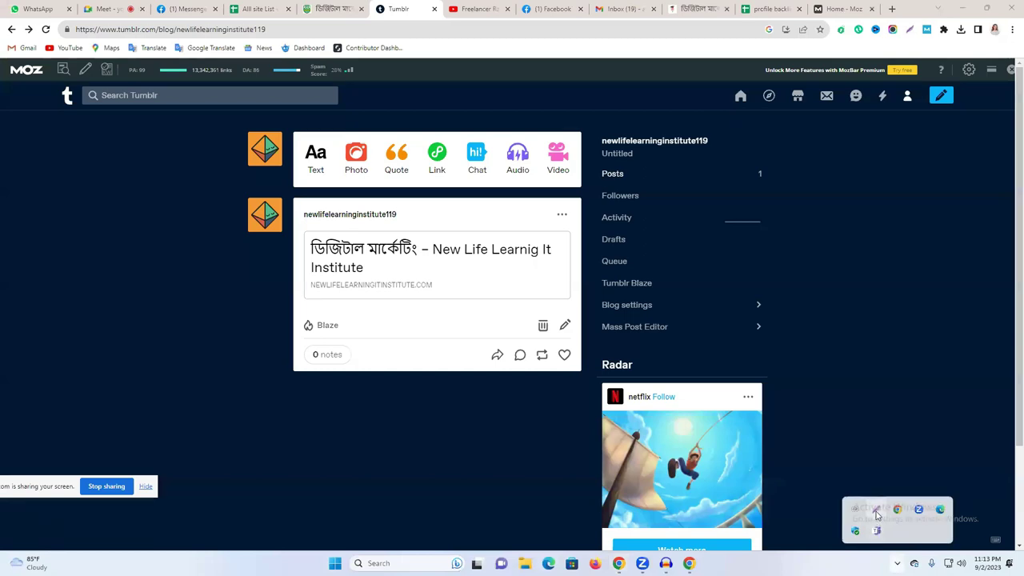
click(876, 514)
drag(4, 86, 1023, 551)
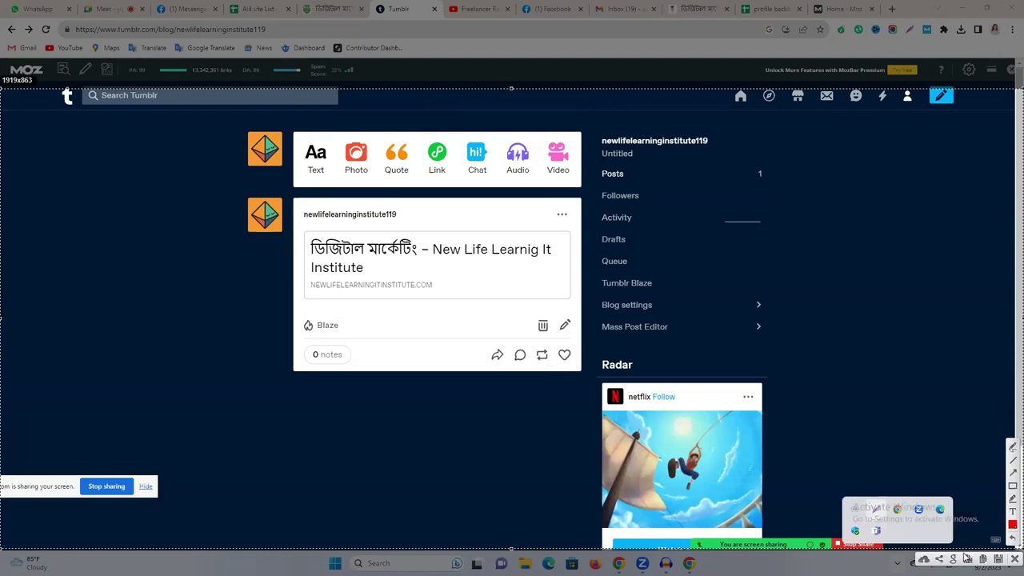
click(995, 540)
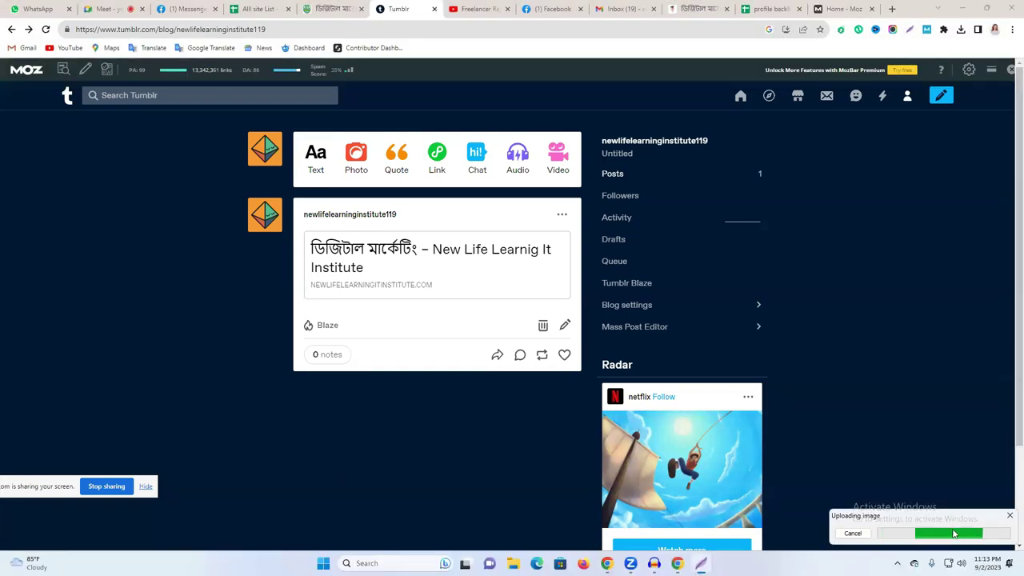
click(903, 537)
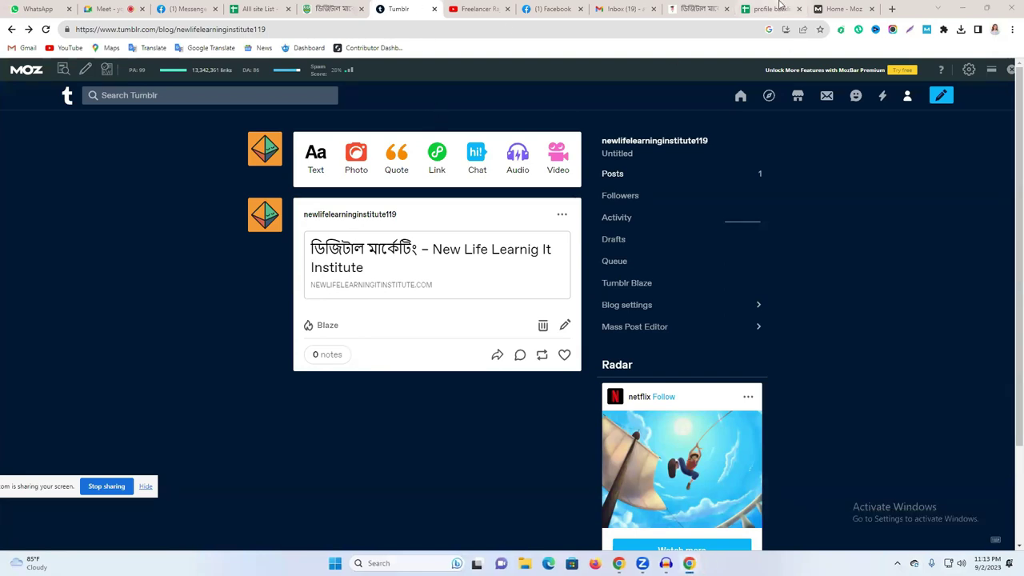
- Paste the uploaded screenshot's prnt.sc link into the Screenshort Link cell of the Tumblr row in the profile backlink site list
click(768, 9)
double_click(187, 181)
key(ctrl+v)
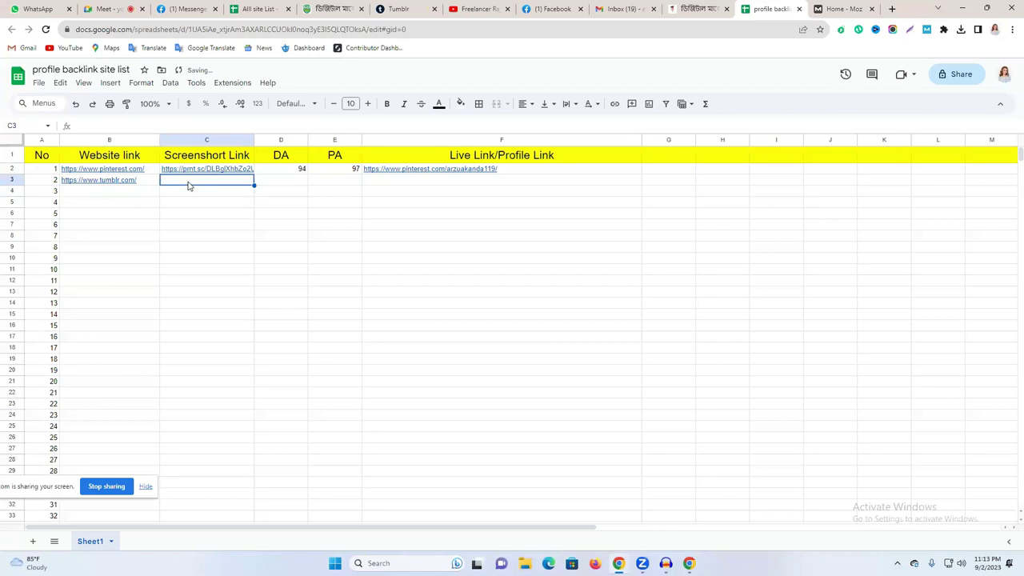
- Check Tumblr's MozBar scores on its dashboard page and enter 99 in the PA cell of the Tumblr row
click(398, 9)
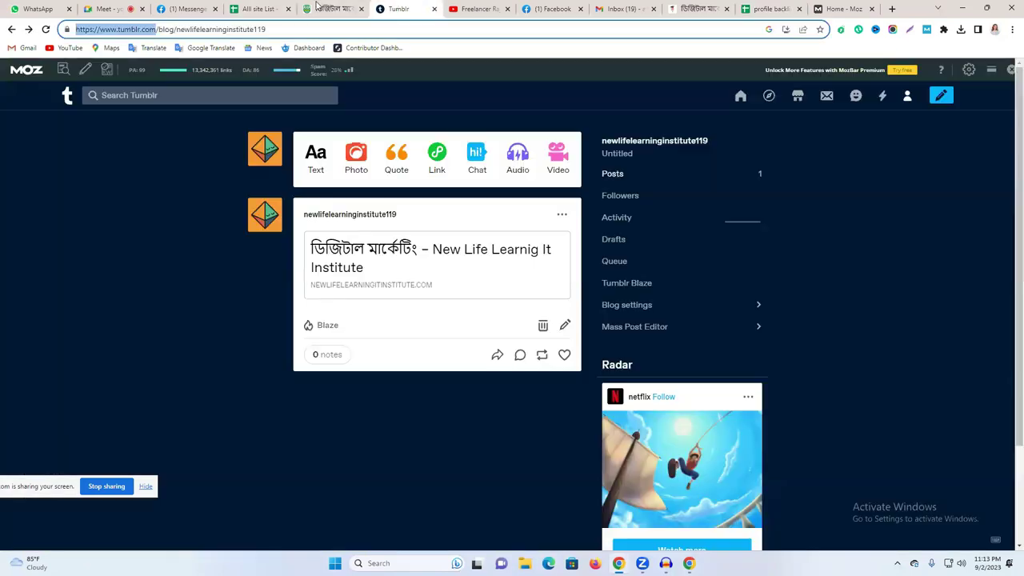
click(67, 95)
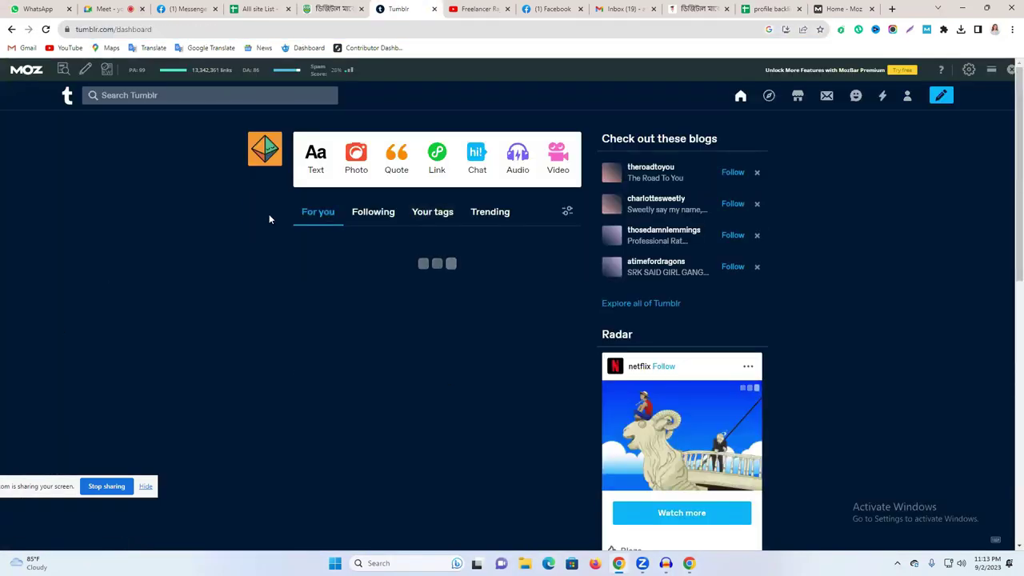
click(927, 29)
click(927, 30)
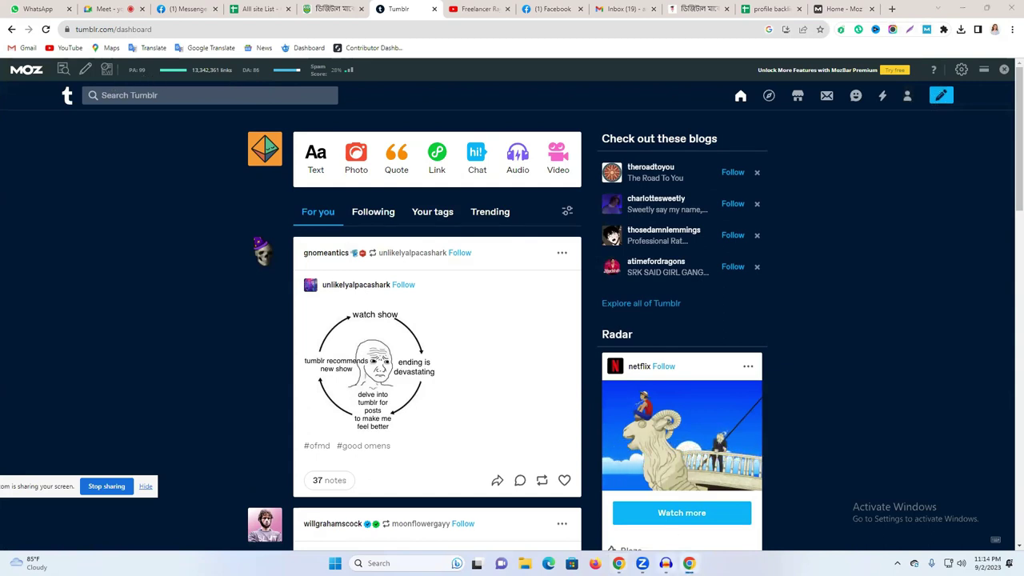
mouse_move(665, 563)
click(768, 9)
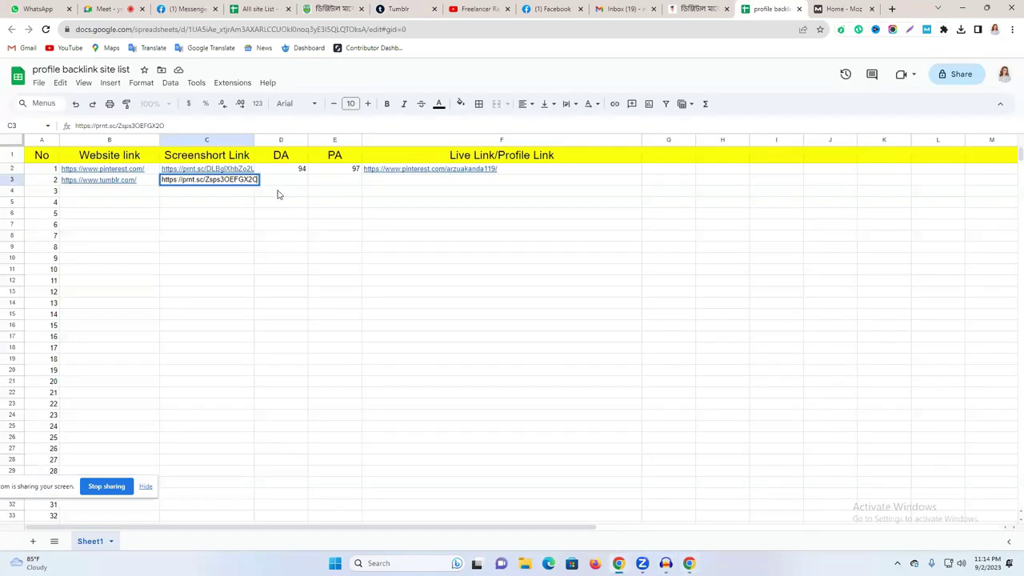
click(336, 181)
double_click(338, 181)
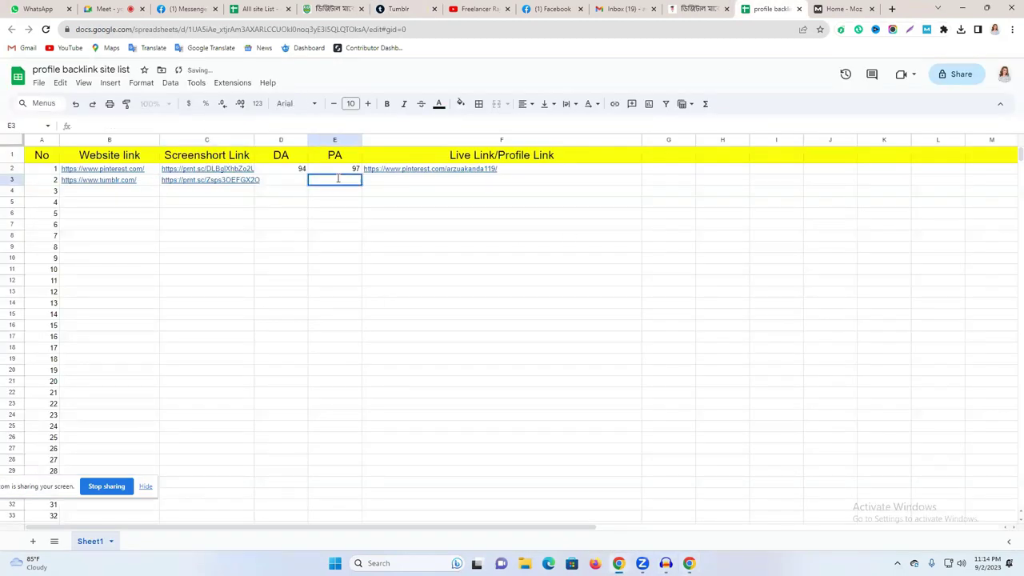
- Recheck Tumblr's domain authority in MozBar and enter 86 in the DA cell of the Tumblr row
click(291, 179)
double_click(289, 179)
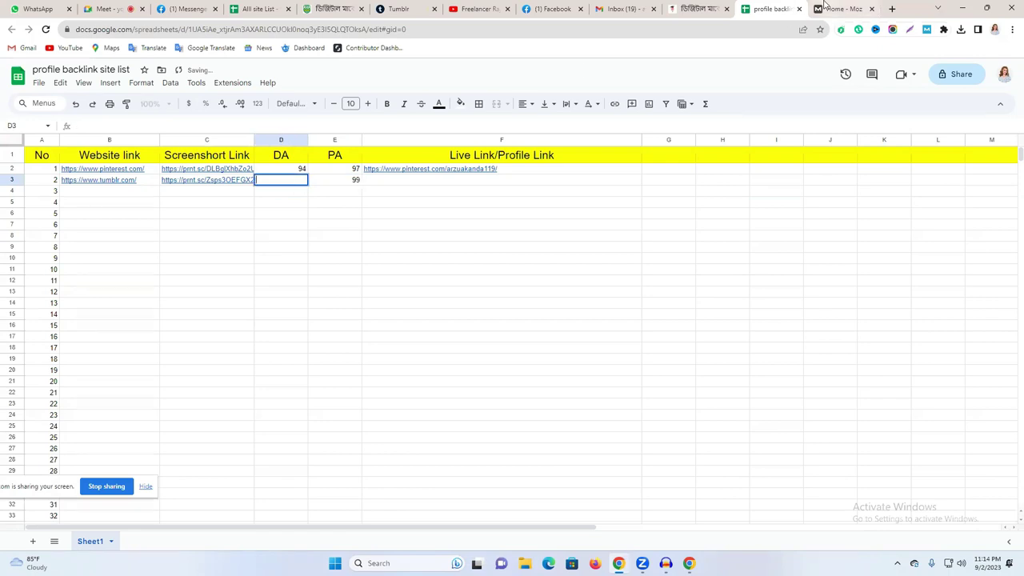
click(406, 7)
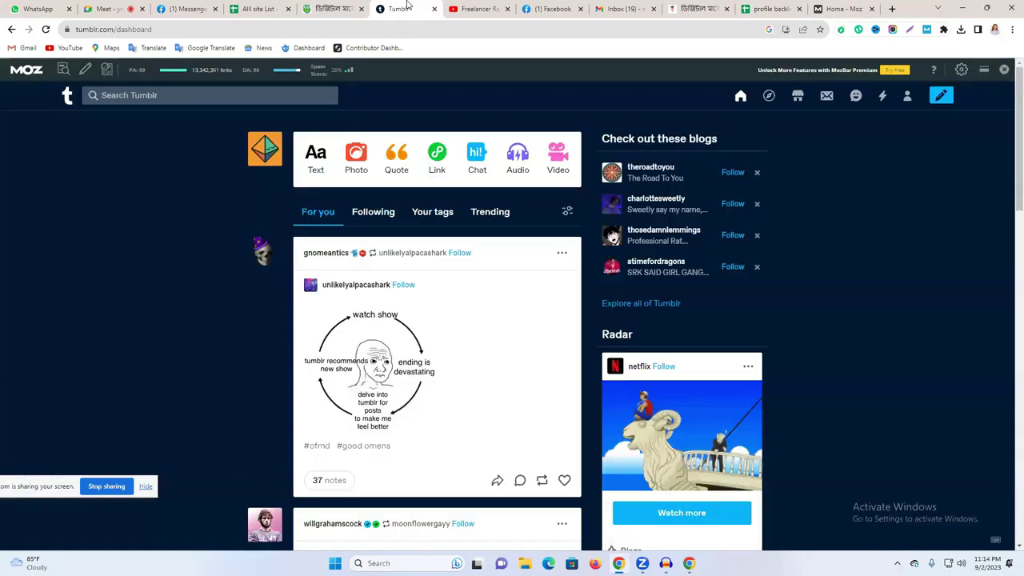
click(840, 9)
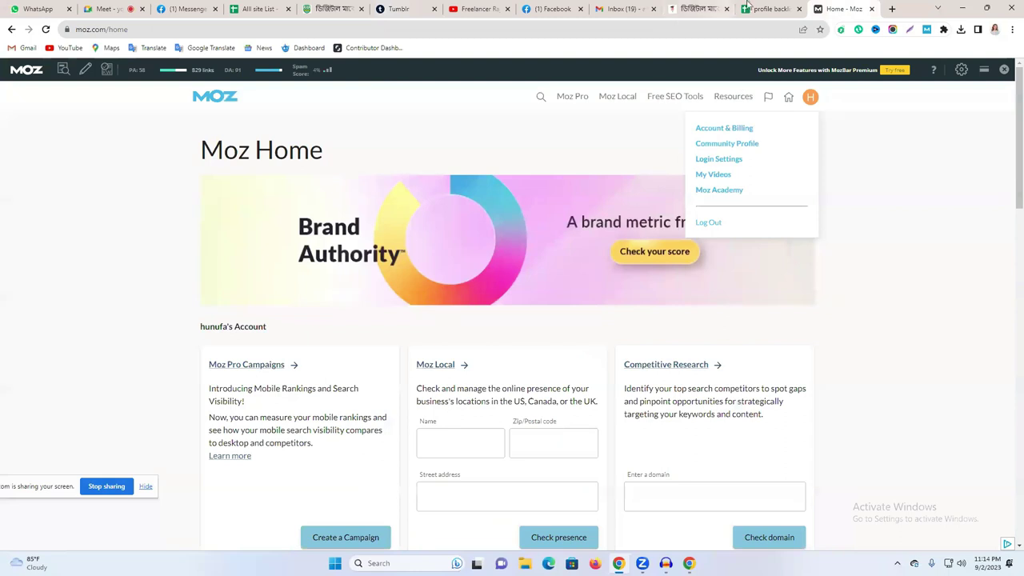
click(770, 9)
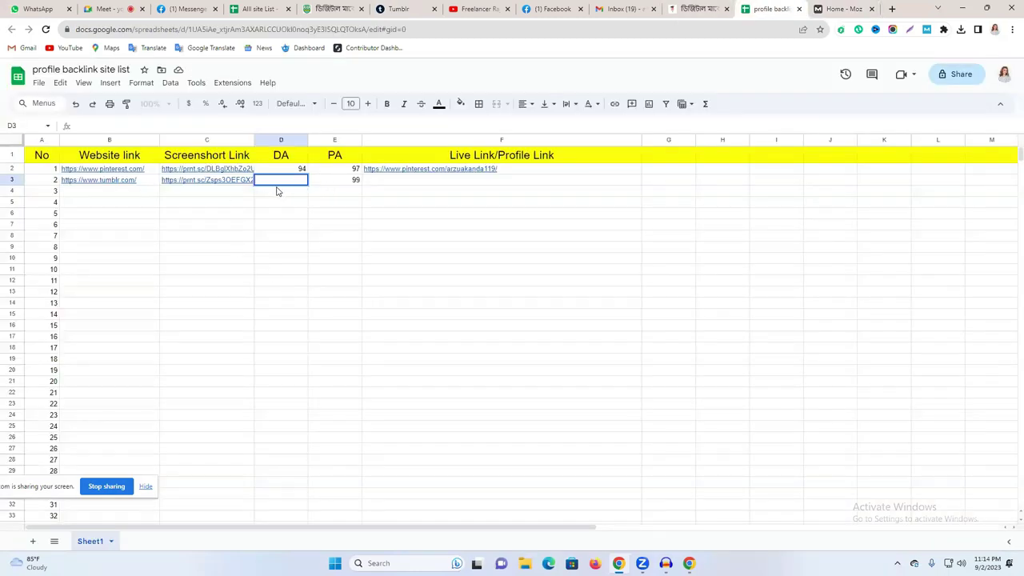
text(6)
click(436, 228)
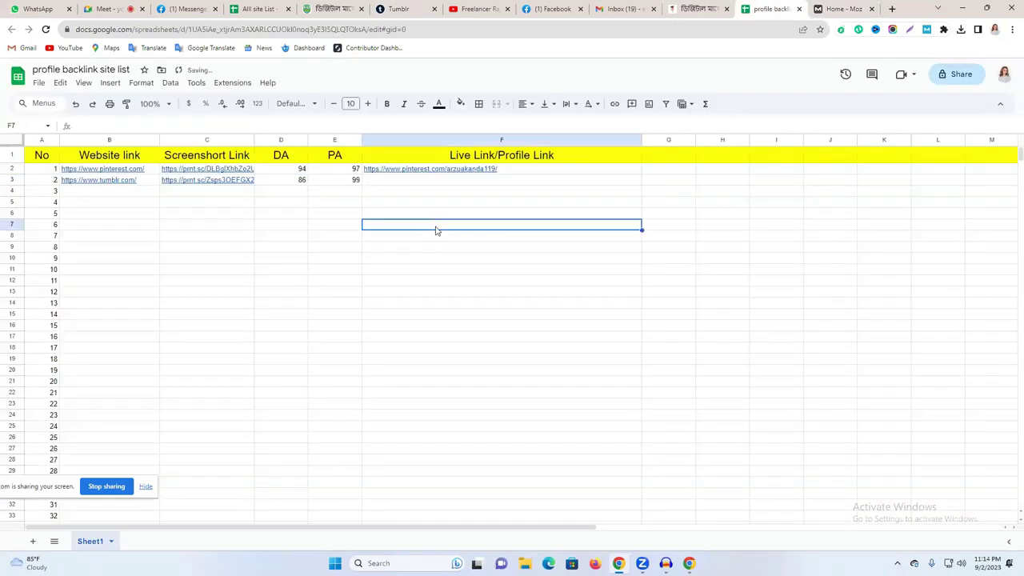
- Open the newlifelearninginstitute119 blog from the Tumblr account and copy its URL into the Live Link/Profile Link cell of the Tumblr row
click(399, 9)
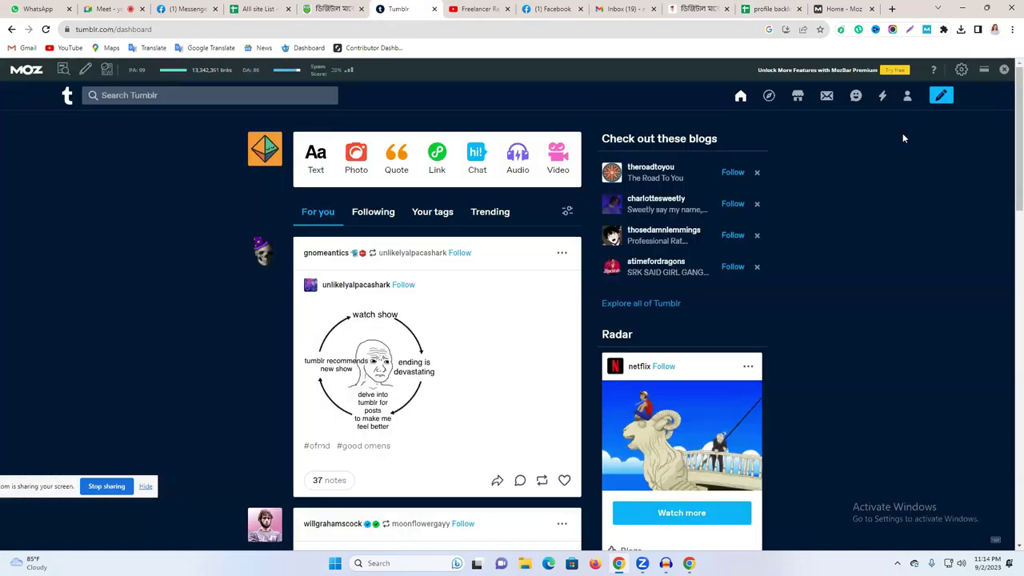
click(908, 97)
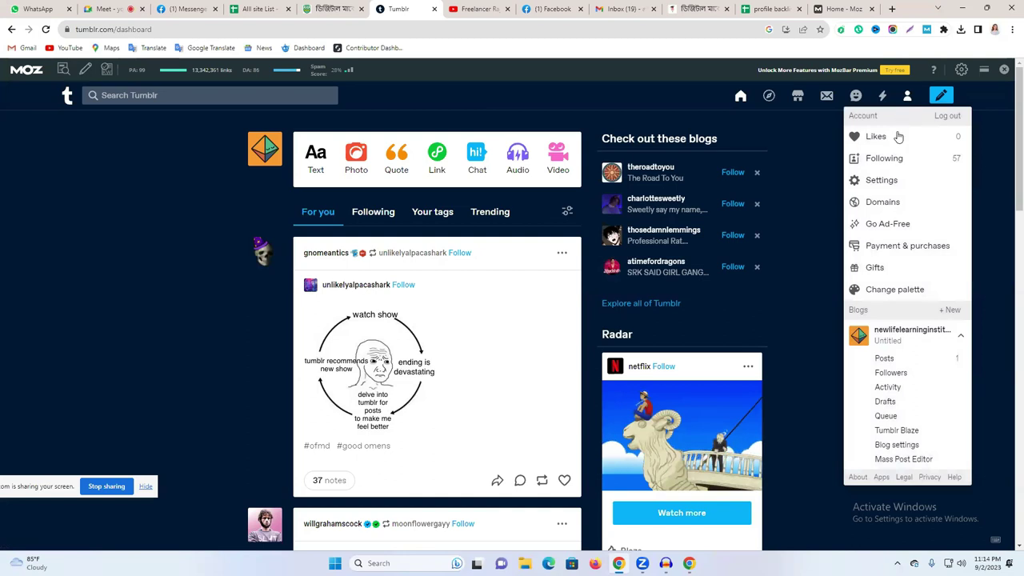
click(911, 333)
click(248, 29)
right_click(249, 30)
click(295, 95)
key(ctrl+Tab)
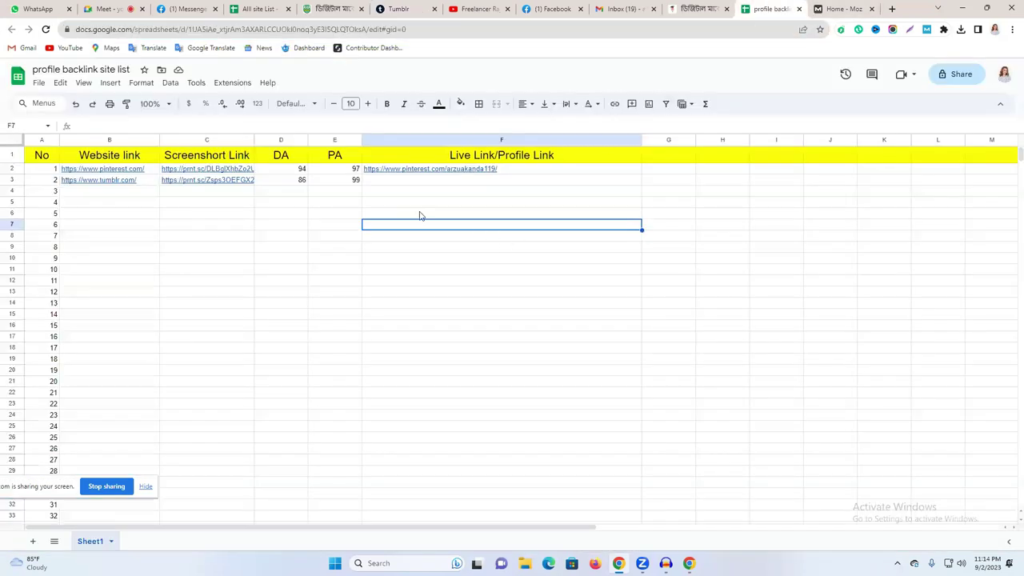
click(396, 179)
key(ctrl+v)
click(444, 237)
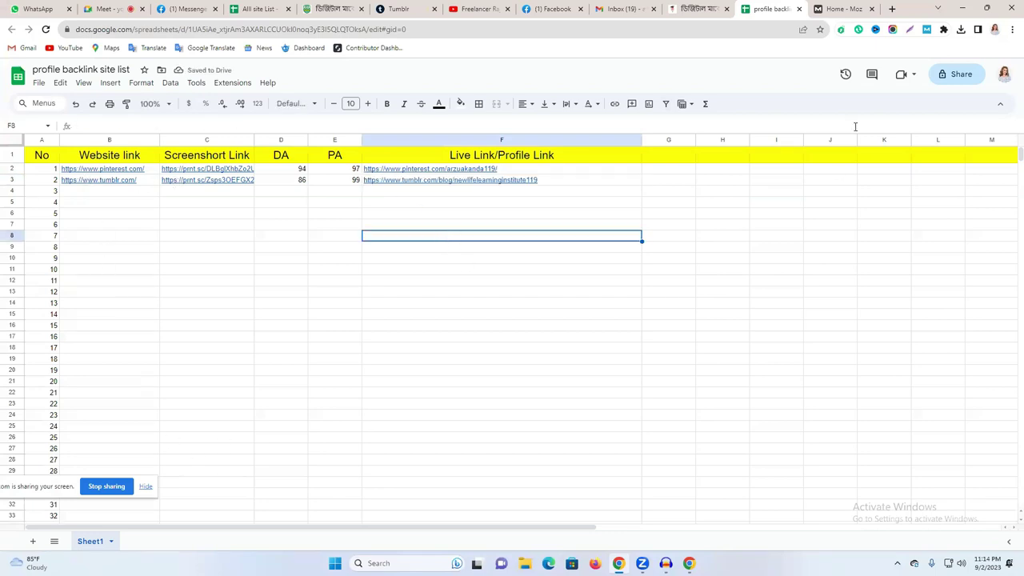
- Share the profile backlink site list with anyone with the link as Editor and copy the sharing link
click(954, 76)
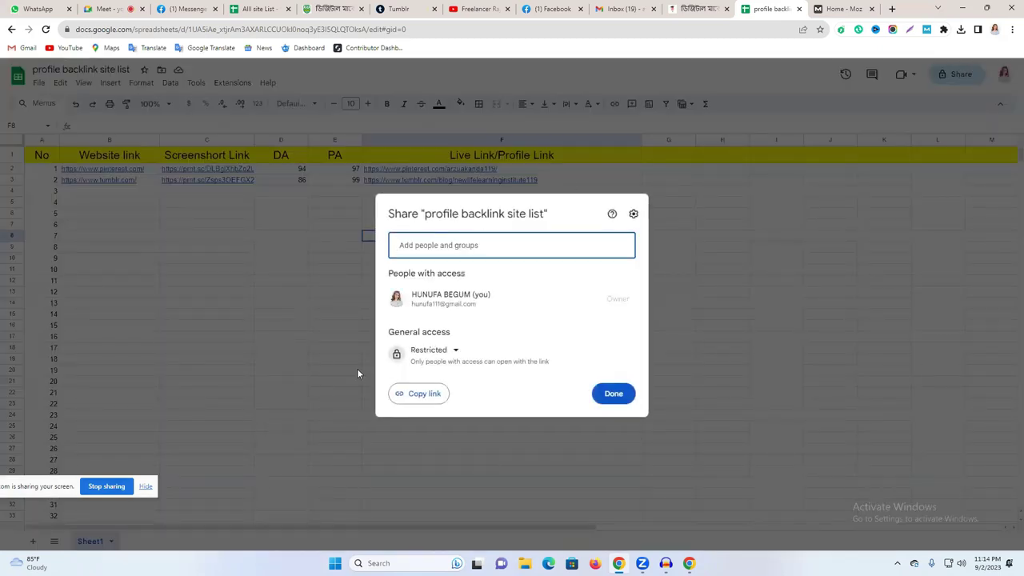
click(442, 352)
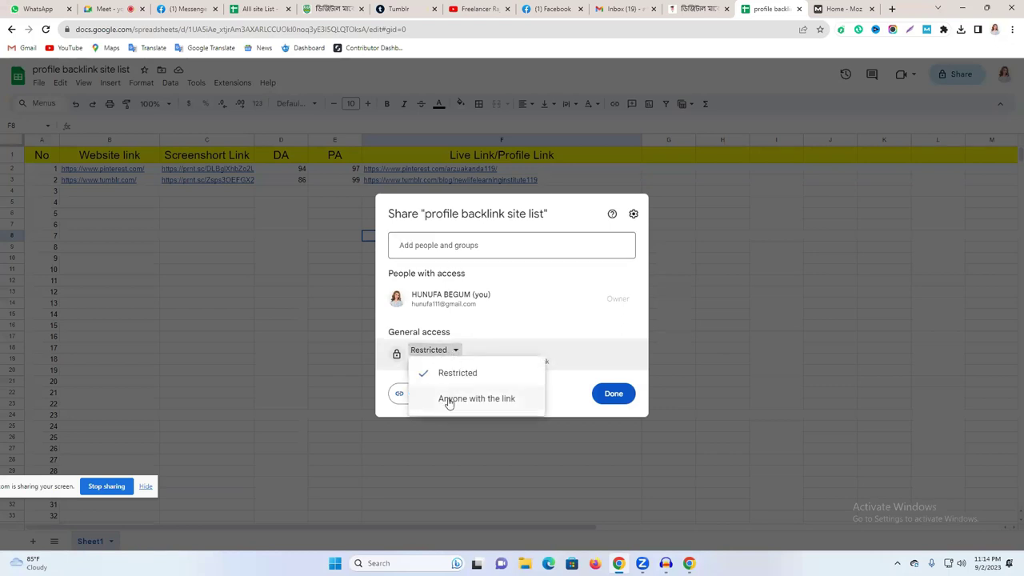
click(480, 402)
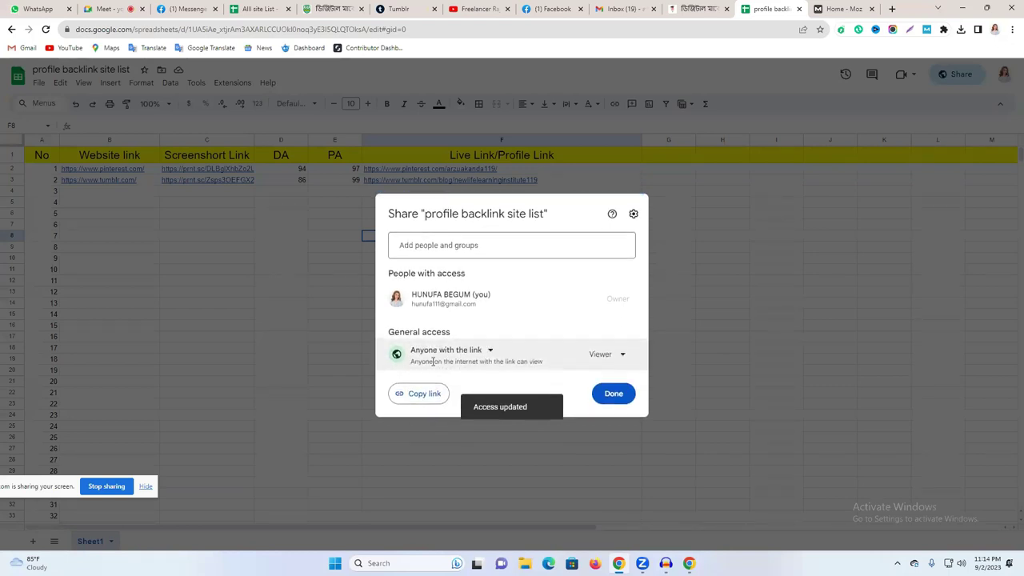
click(613, 356)
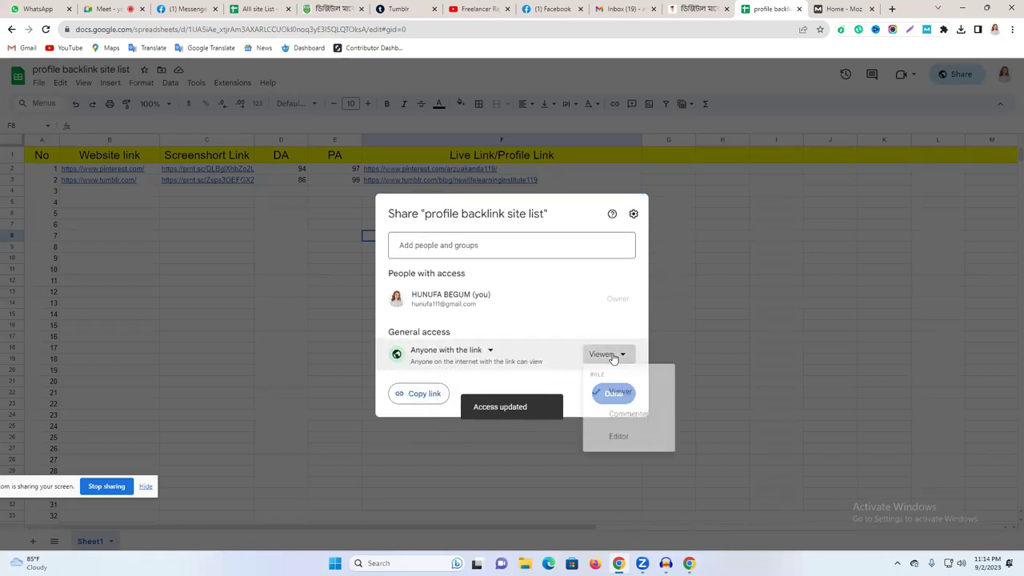
click(628, 448)
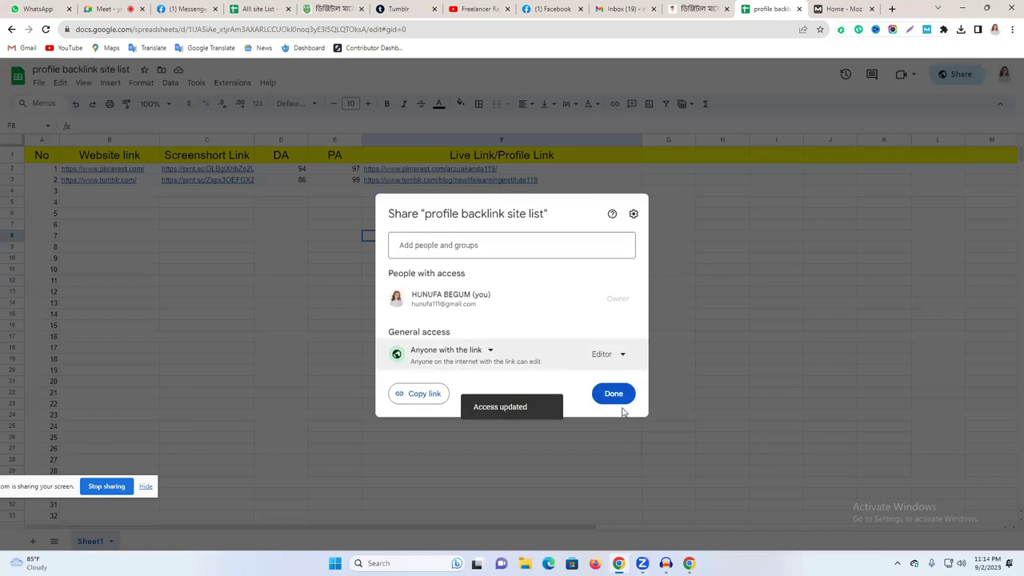
click(425, 398)
click(616, 392)
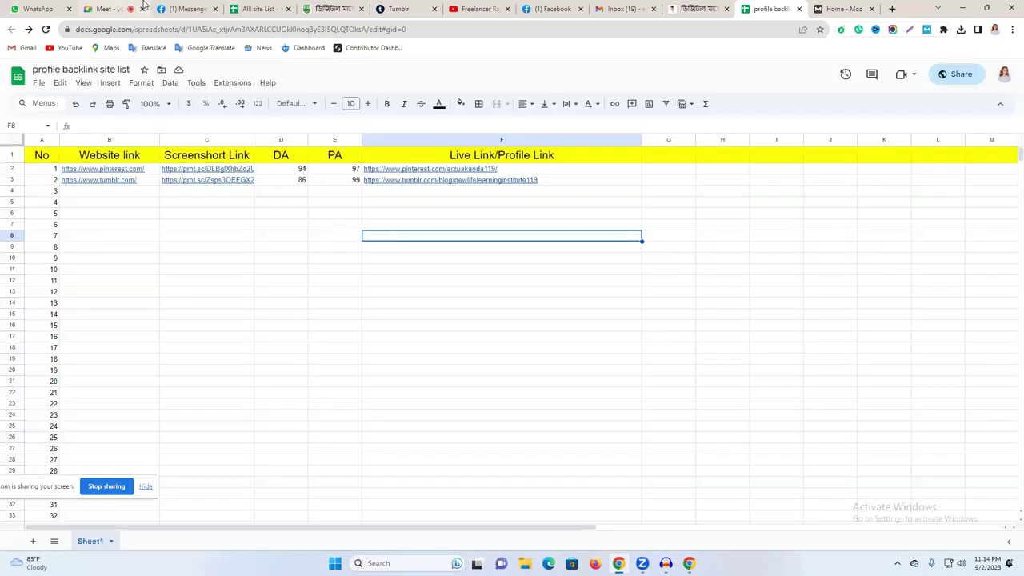
- Switch to the New Life Learning It Institute Bd -DM Messenger chat and close the Moz and profile backlink site list tabs
click(185, 9)
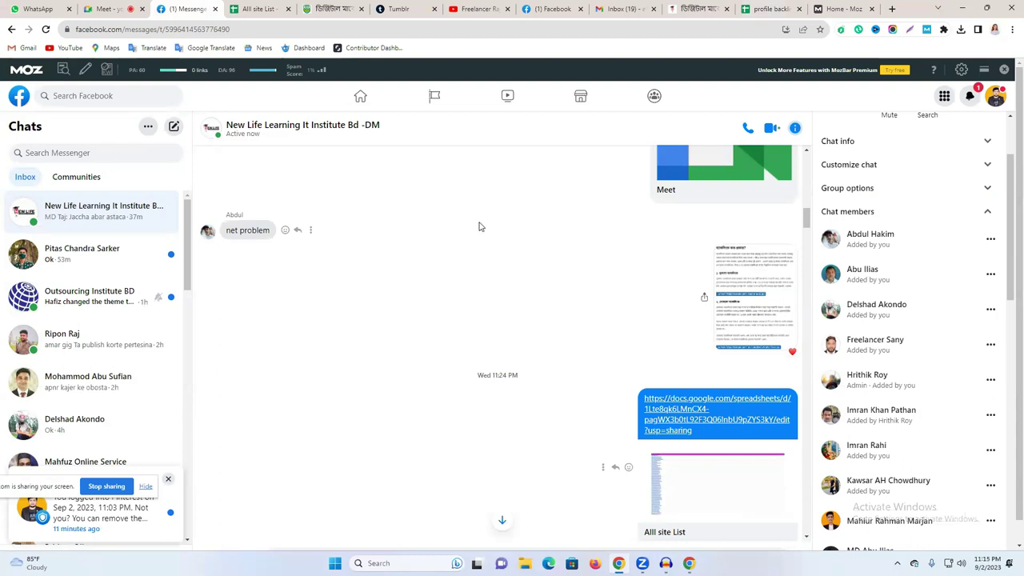
click(872, 9)
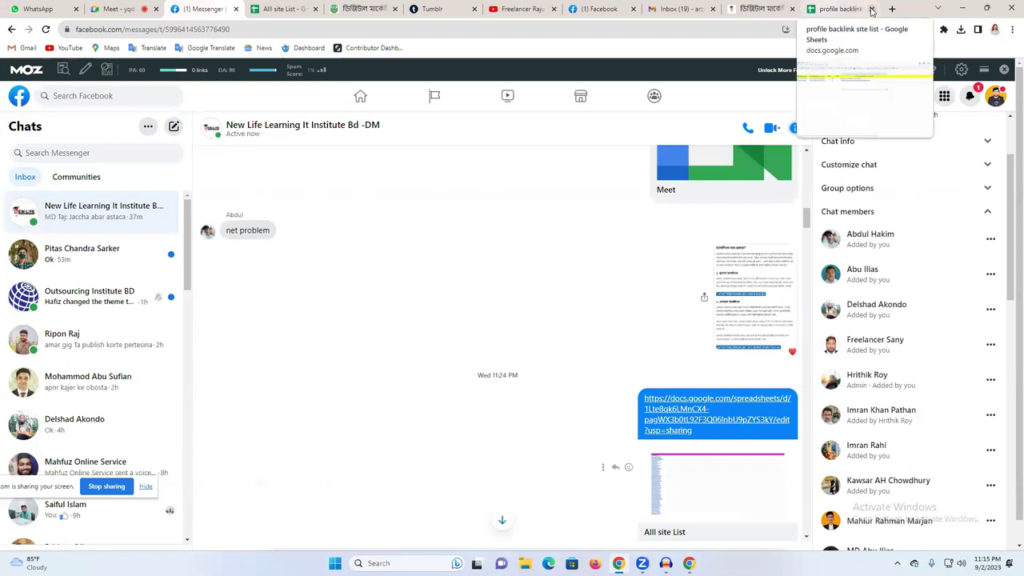
click(872, 9)
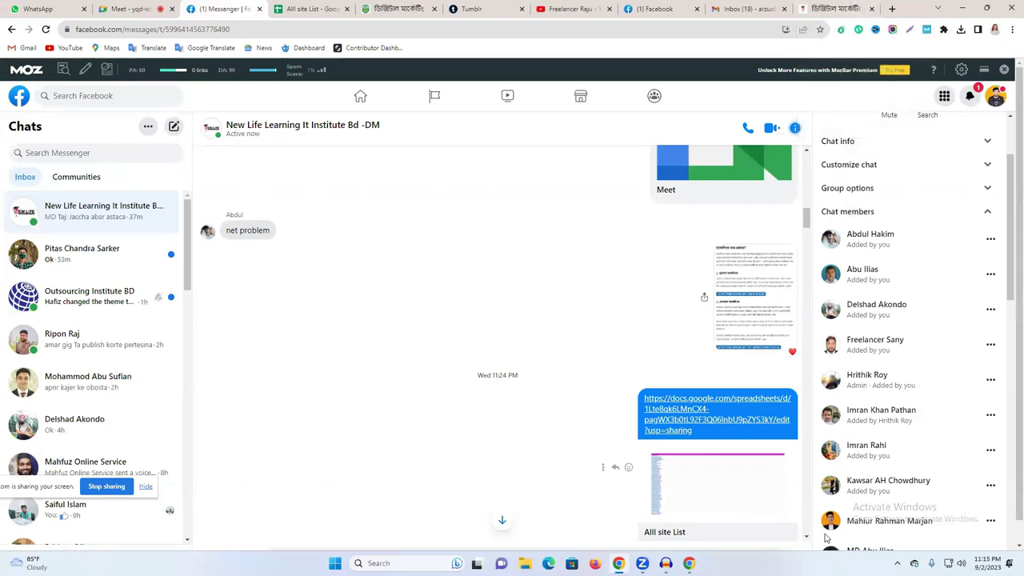